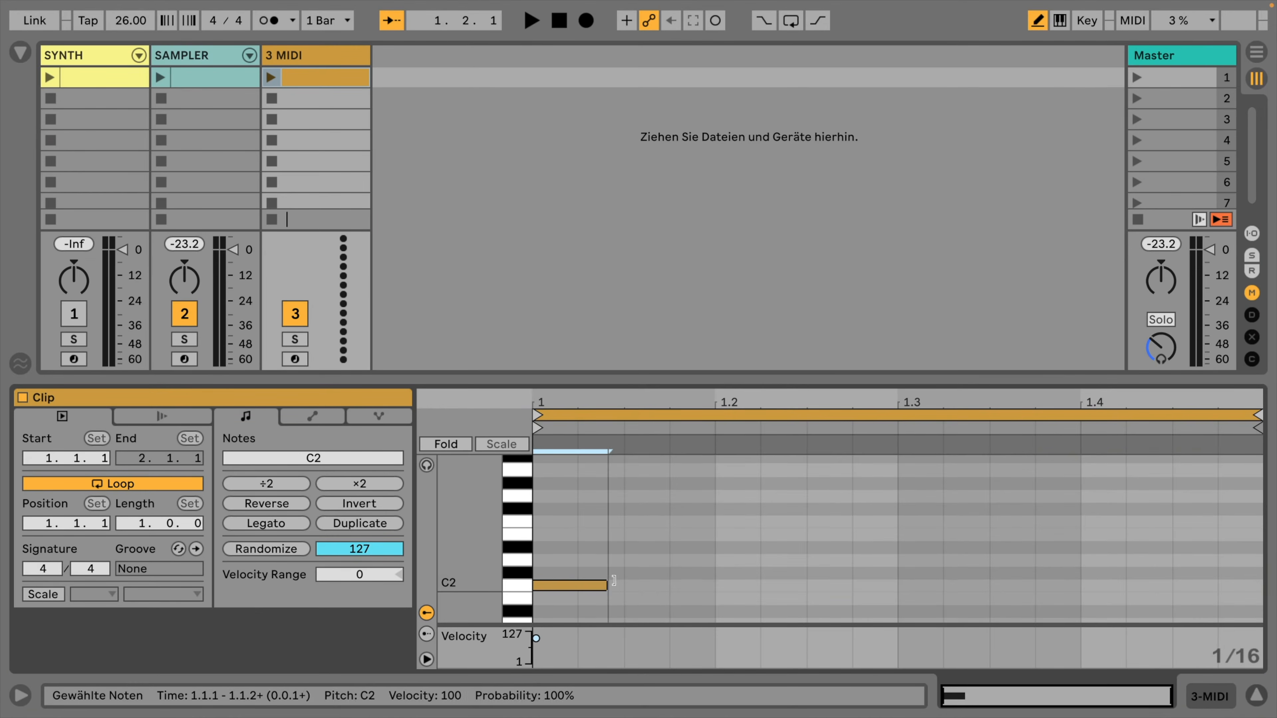
Lengthen the C2 note in the MIDI clip so it spans the whole bar
drag(613, 584, 1247, 585)
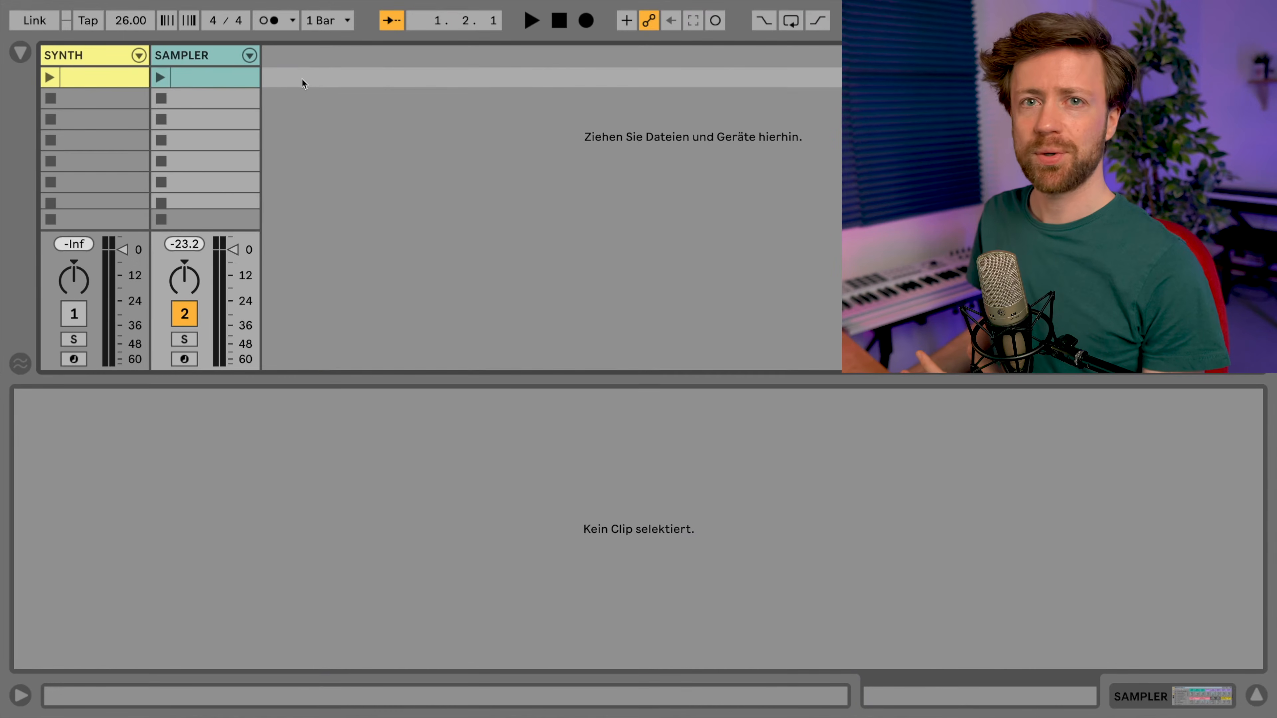
Create a new MIDI track after the SAMPLER track and add an empty clip in its first slot
right_click(285, 73)
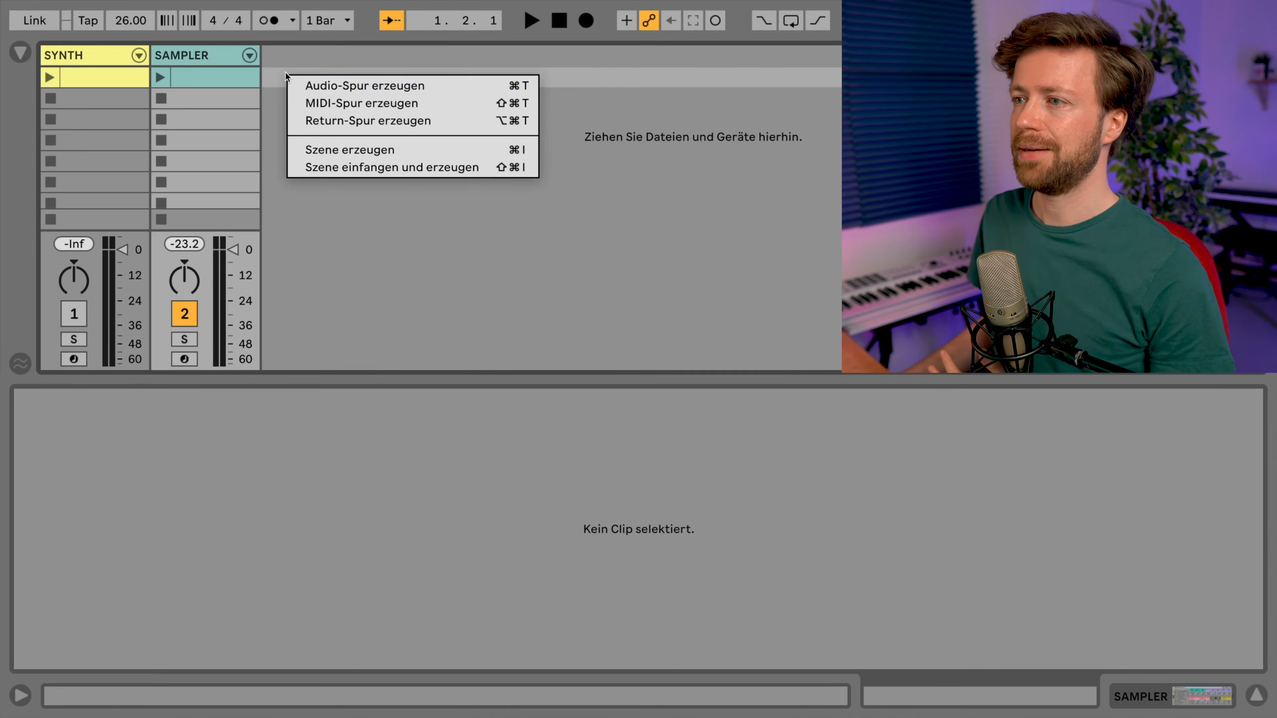
click(325, 103)
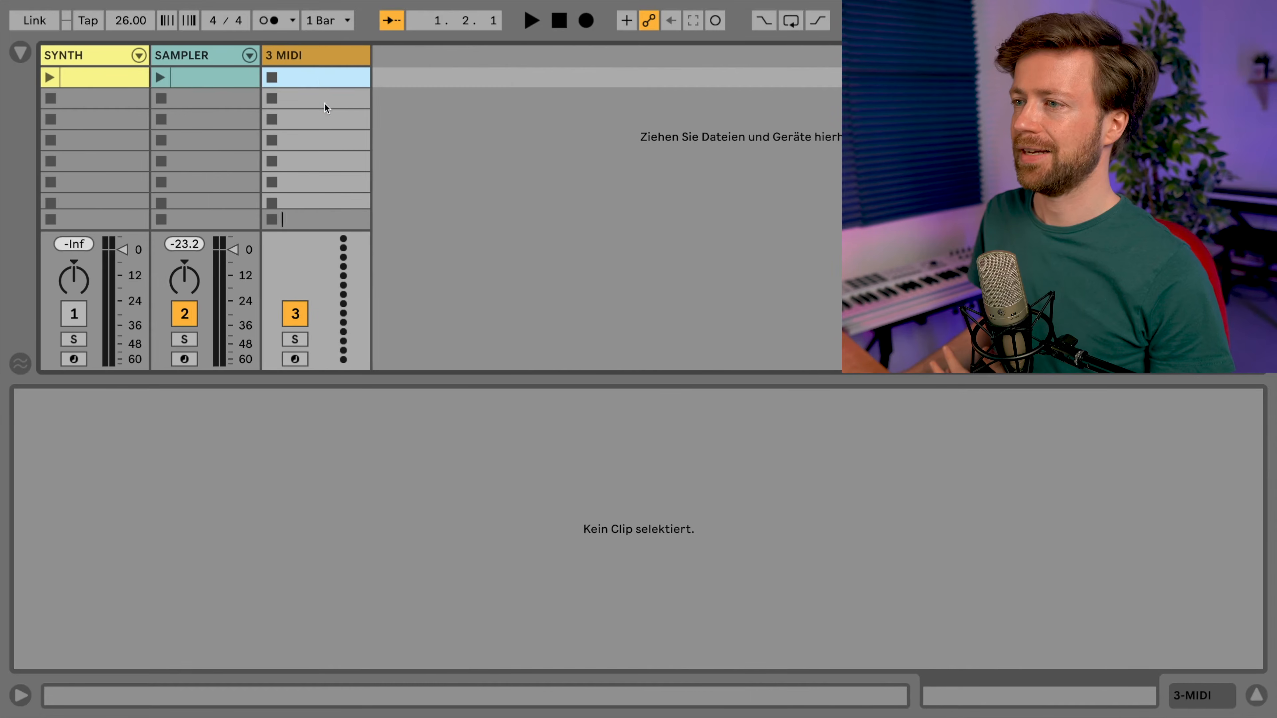
double_click(320, 79)
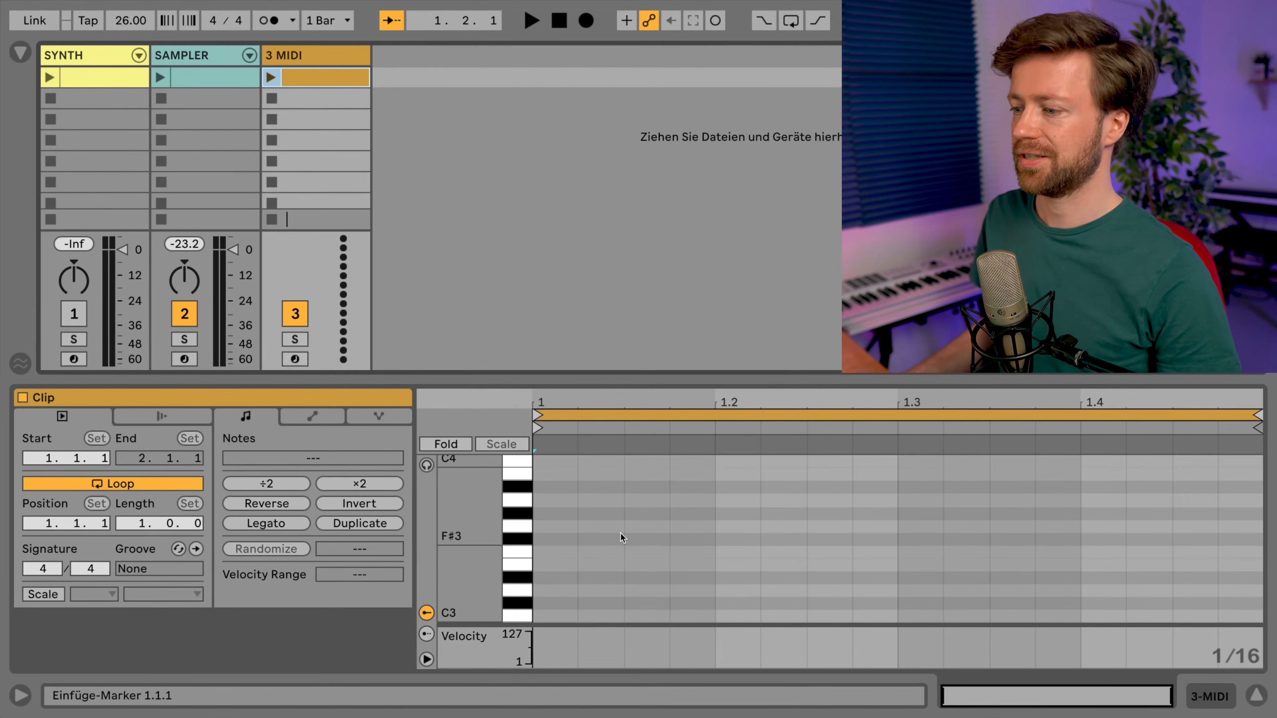
Draw a C2 note across the whole one-bar clip
scroll(618, 543, down, 3)
key(b)
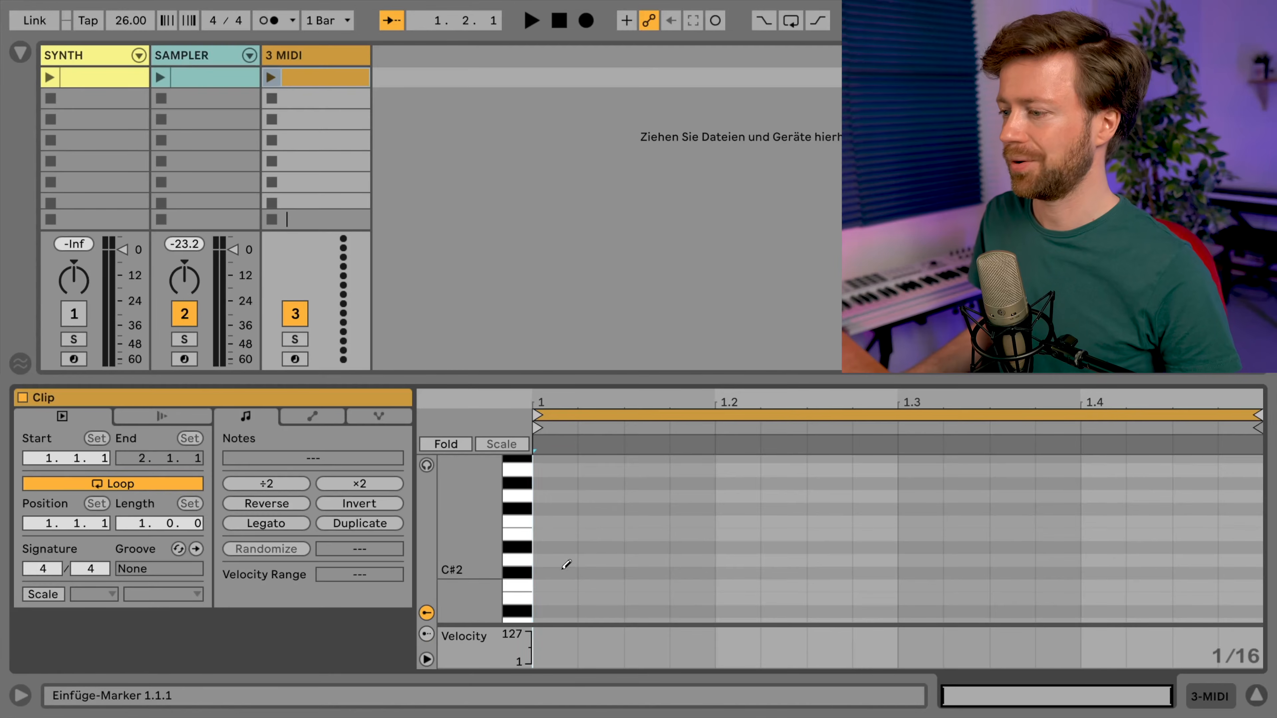
drag(563, 580, 1244, 584)
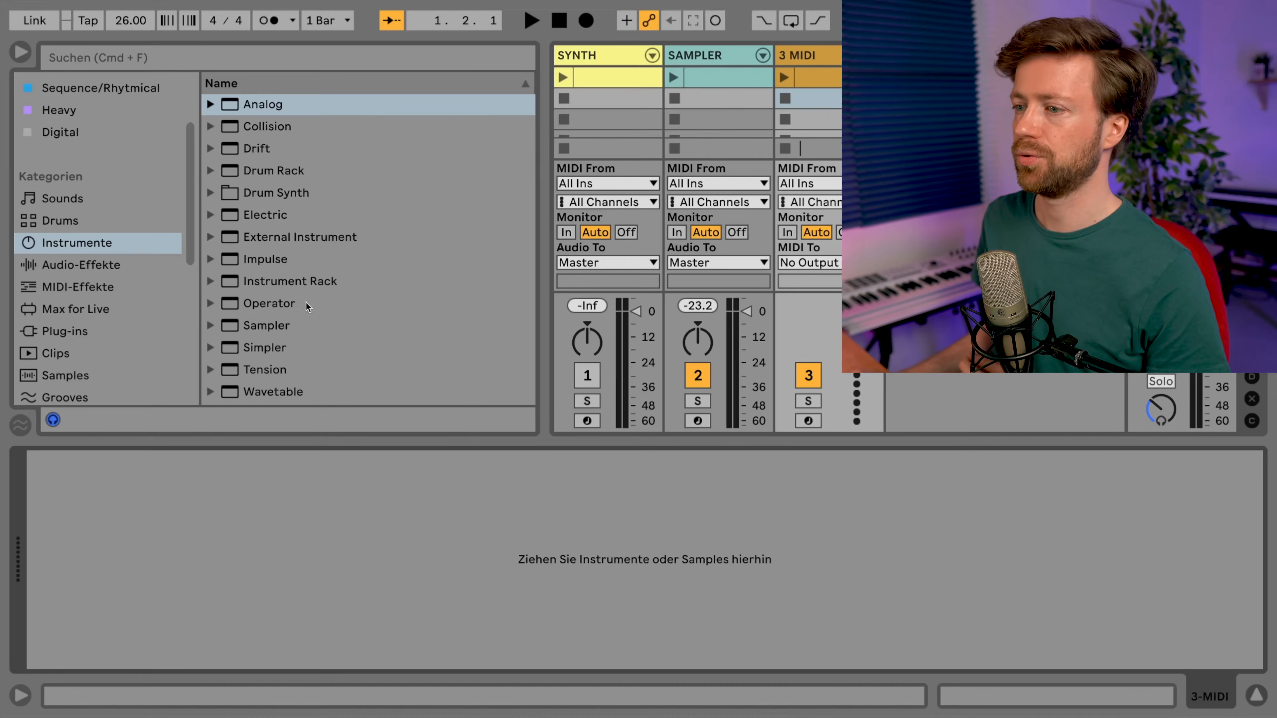
Load Simpler on the new MIDI track and load the sample Wave_JLW_Melodic 10_C.wav from the User Library into it
double_click(280, 348)
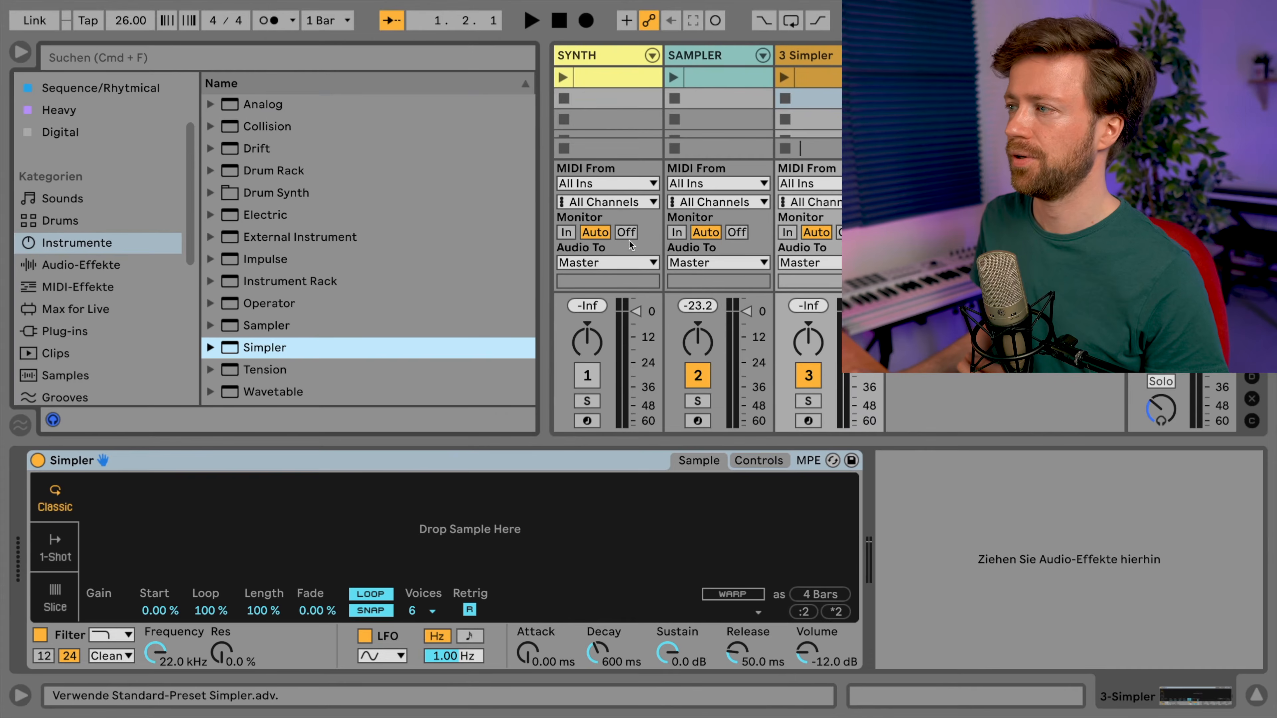
scroll(191, 297, down, 5)
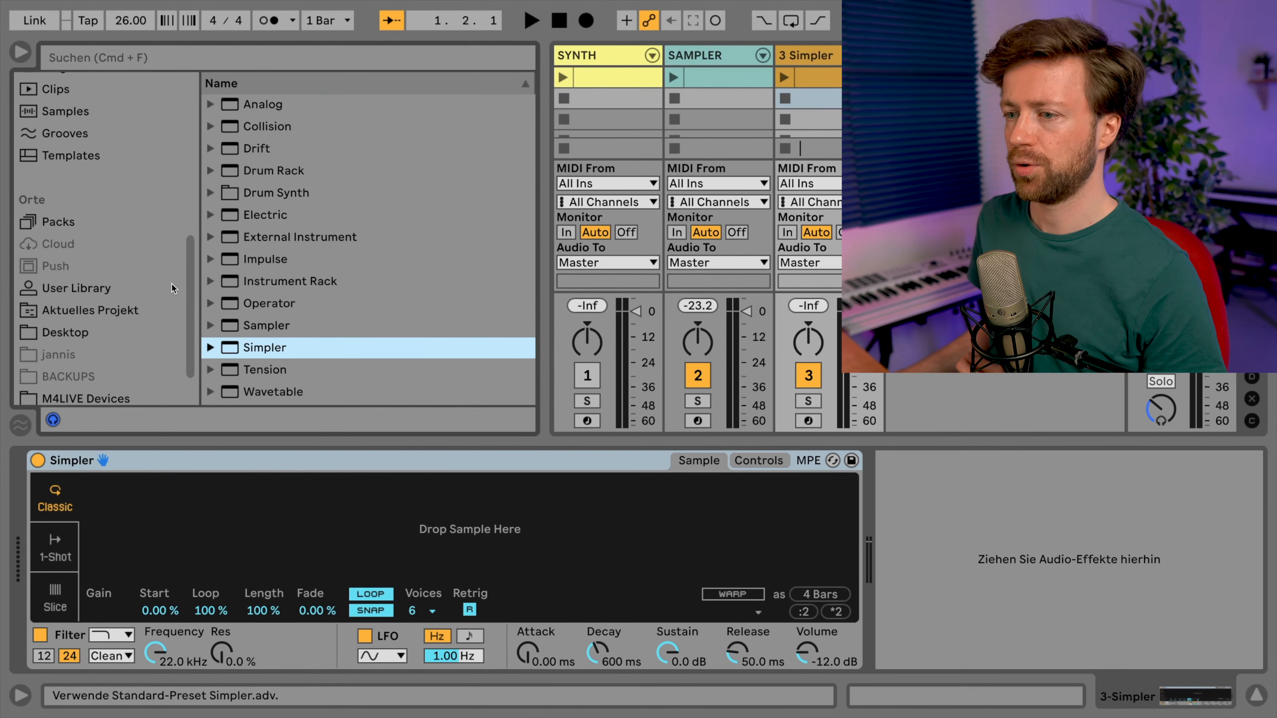
scroll(131, 286, down, 1)
click(98, 265)
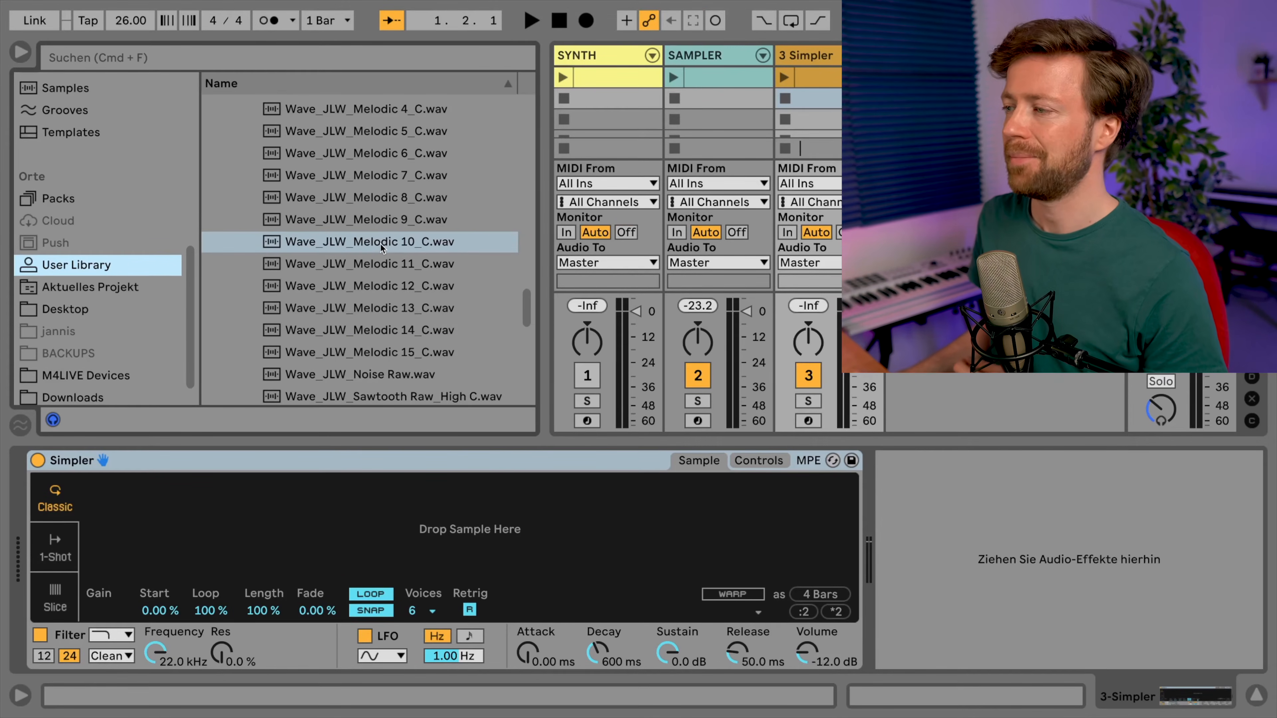
scroll(110, 219, up, 3)
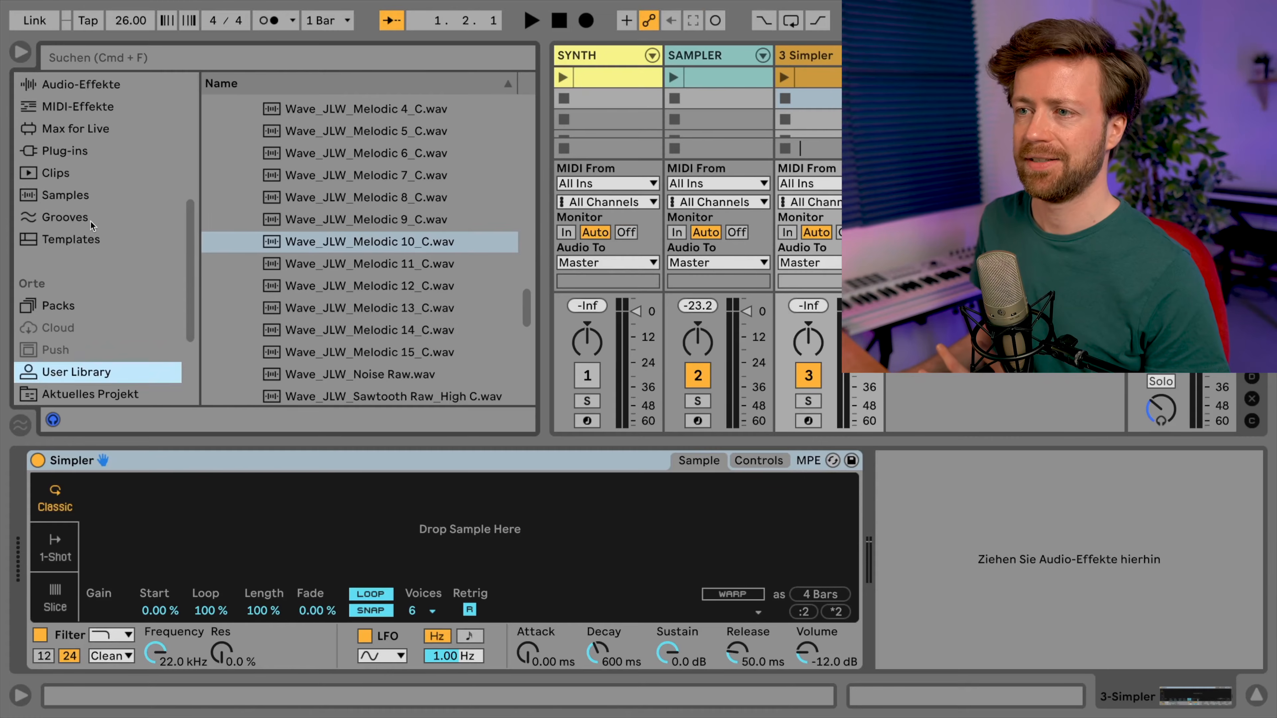
scroll(96, 201, down, 3)
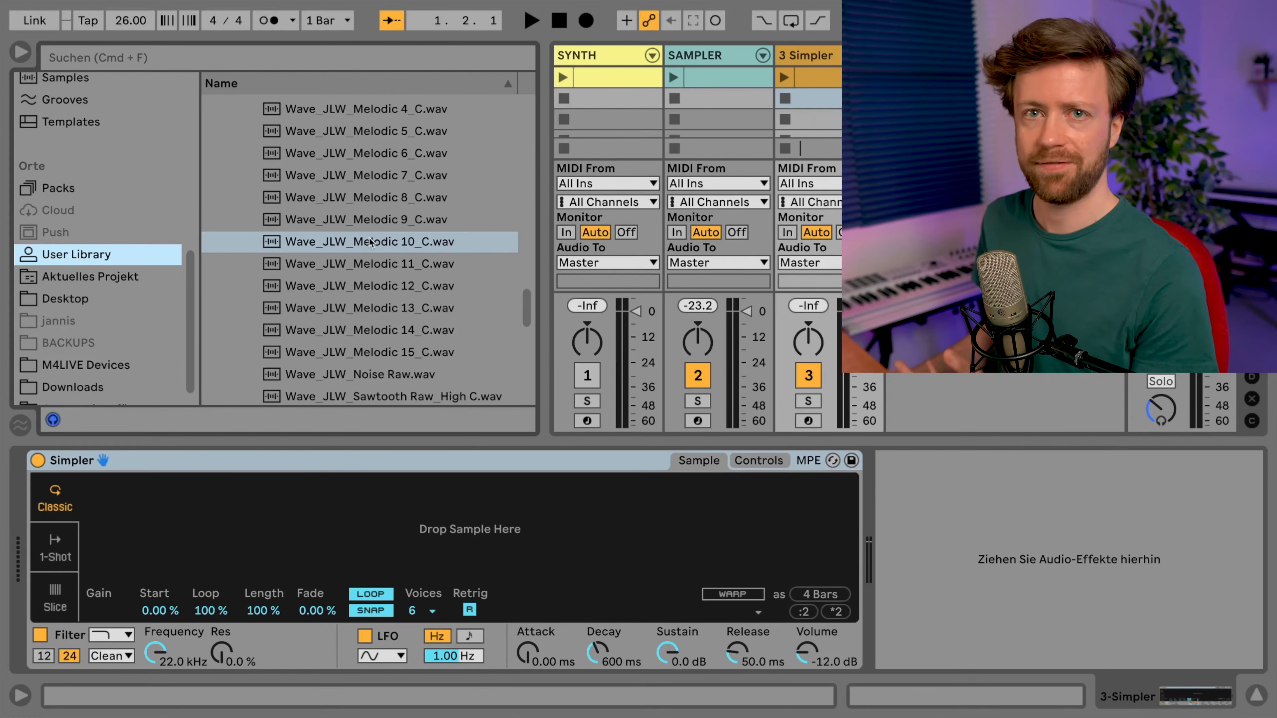
drag(370, 244, 435, 466)
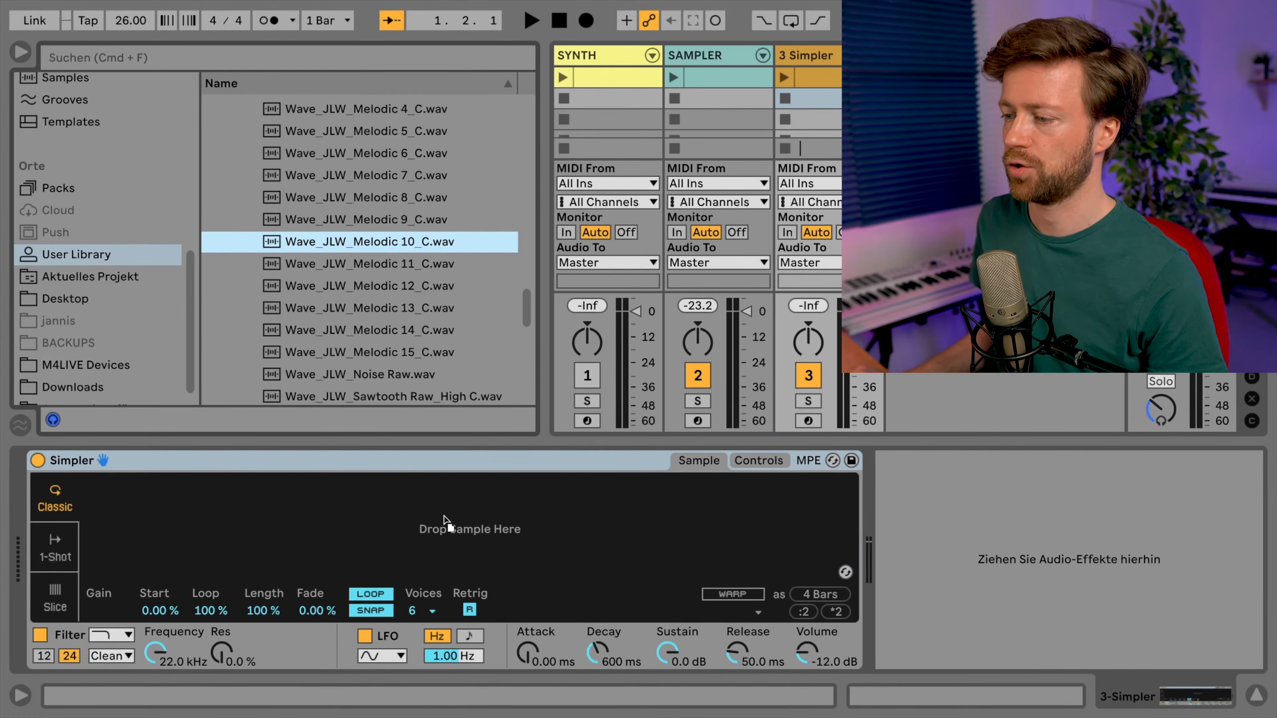
drag(443, 518, 444, 520)
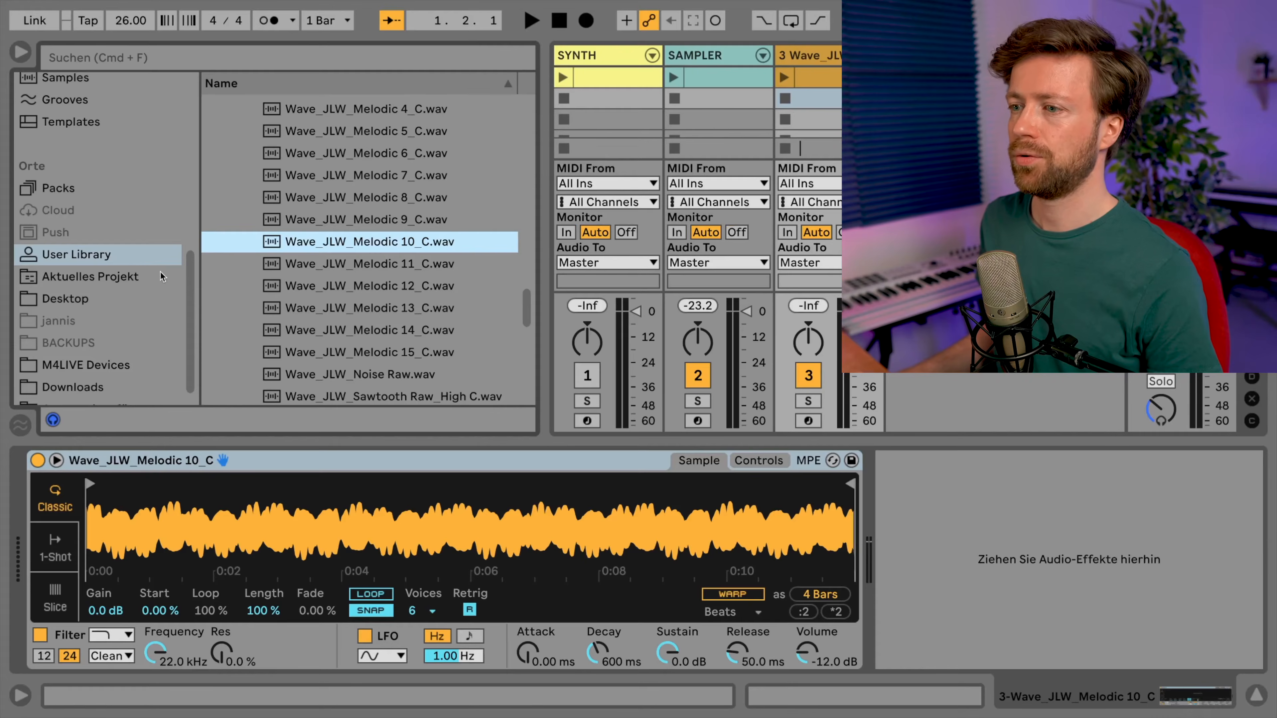
Load the Analog instrument on the track and examine its filter, amplifier and oscillator settings
drag(190, 284, 235, 91)
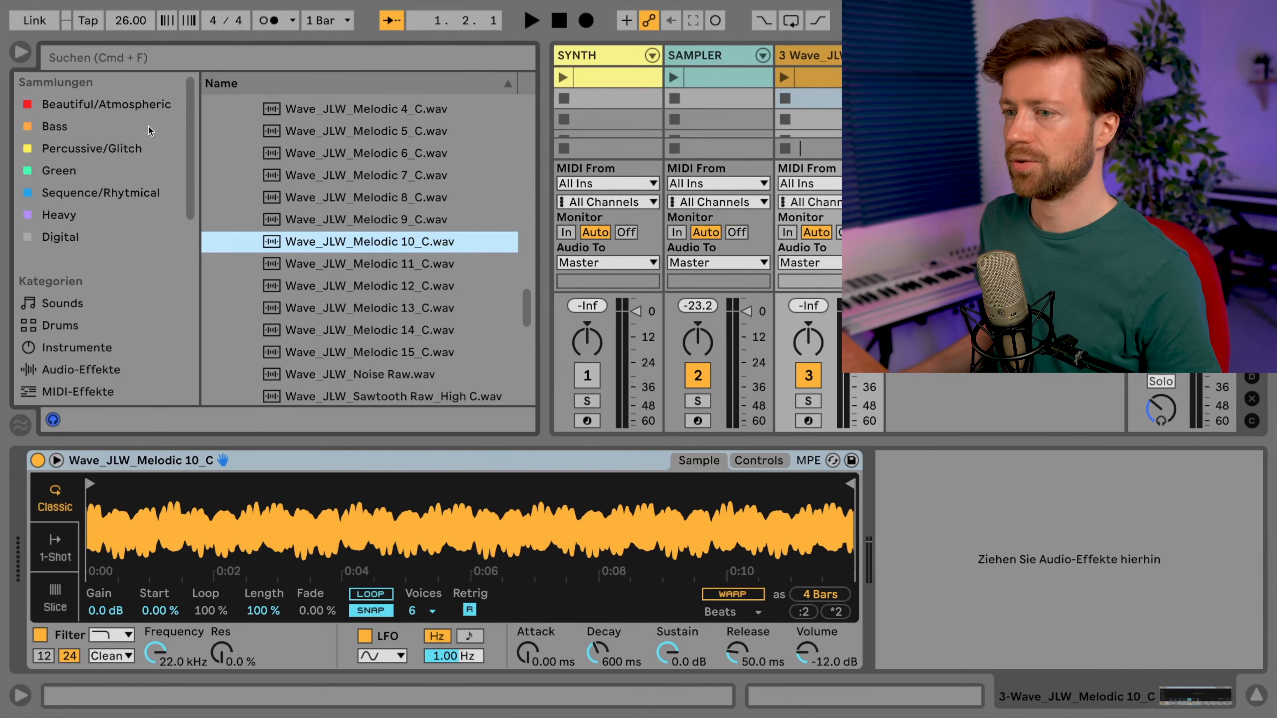
click(90, 347)
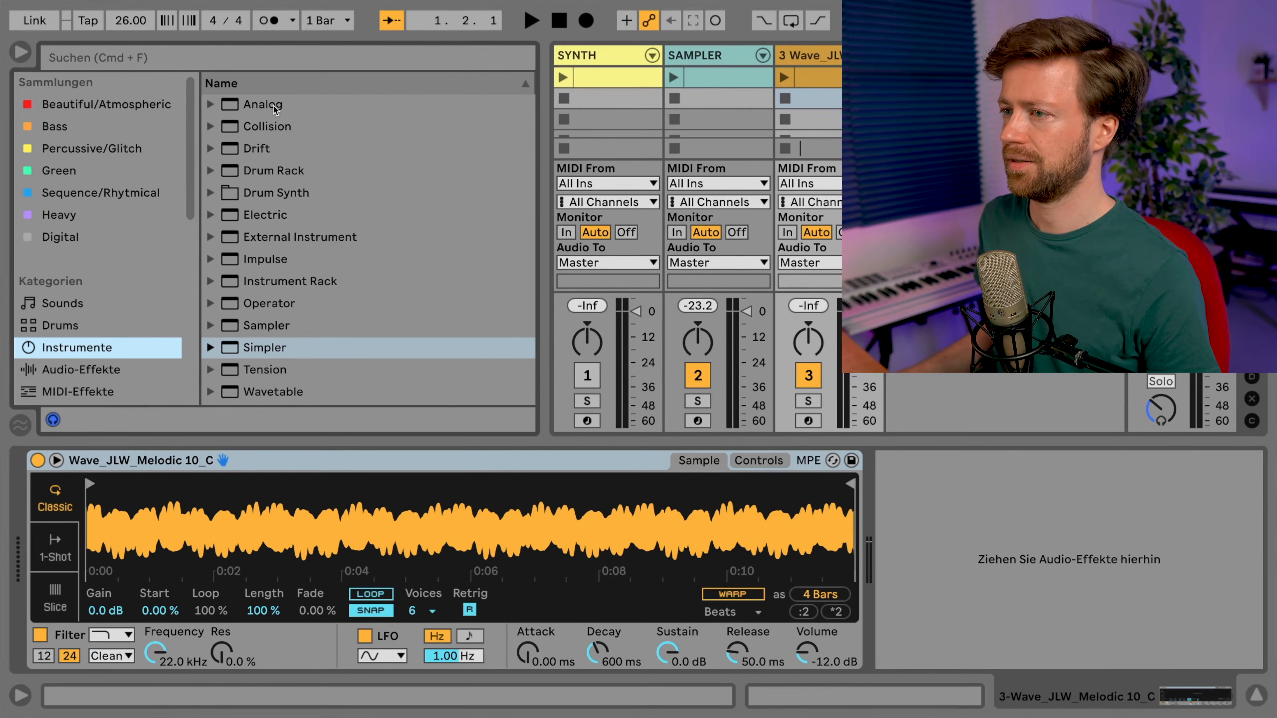
double_click(263, 104)
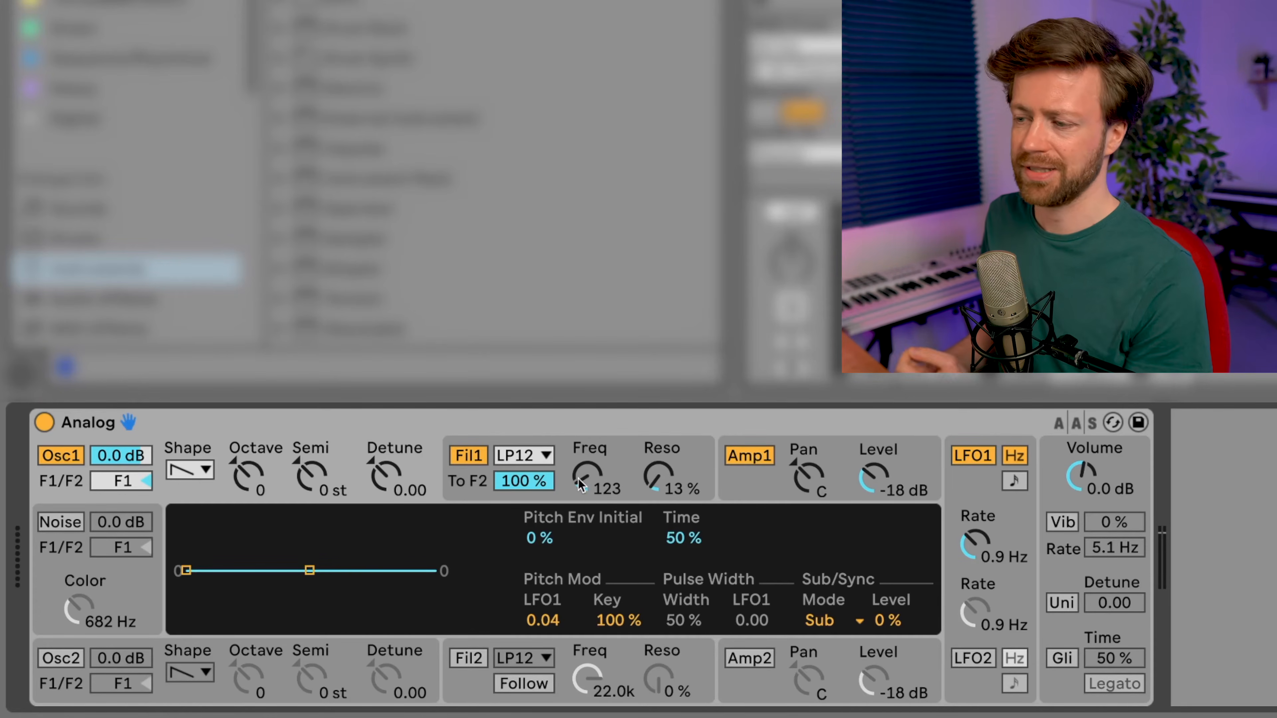
click(477, 480)
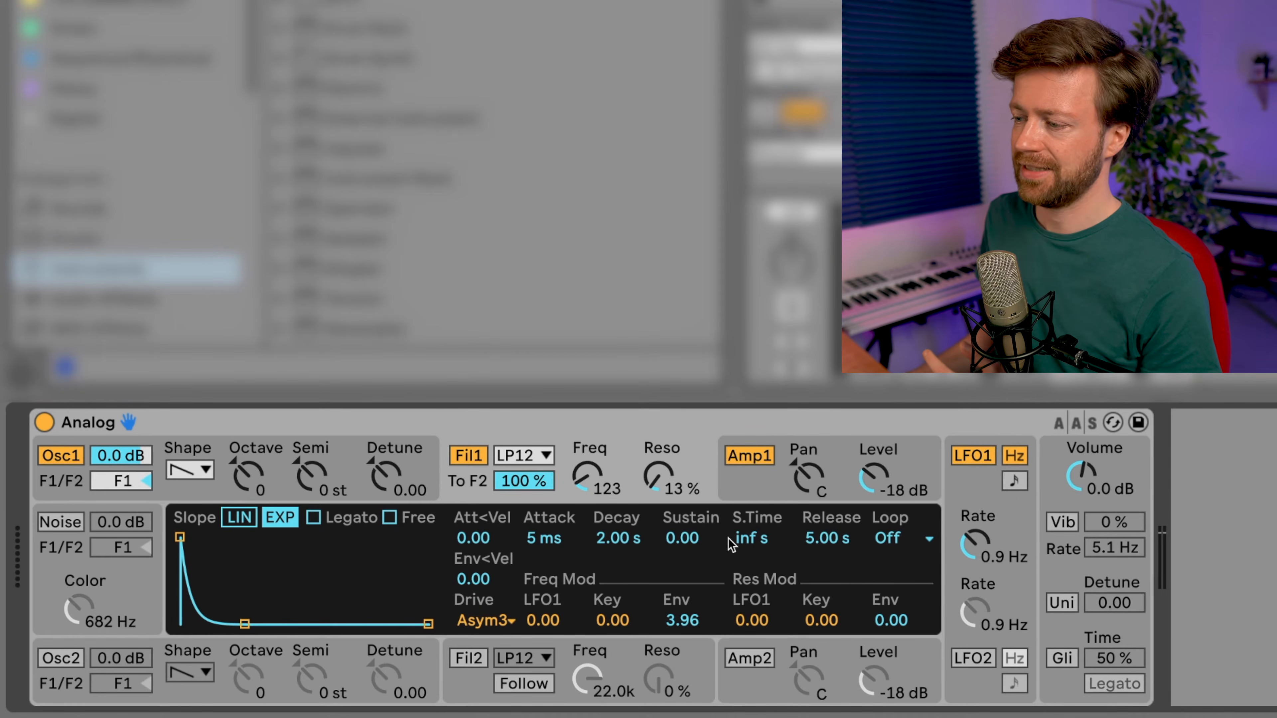
click(756, 498)
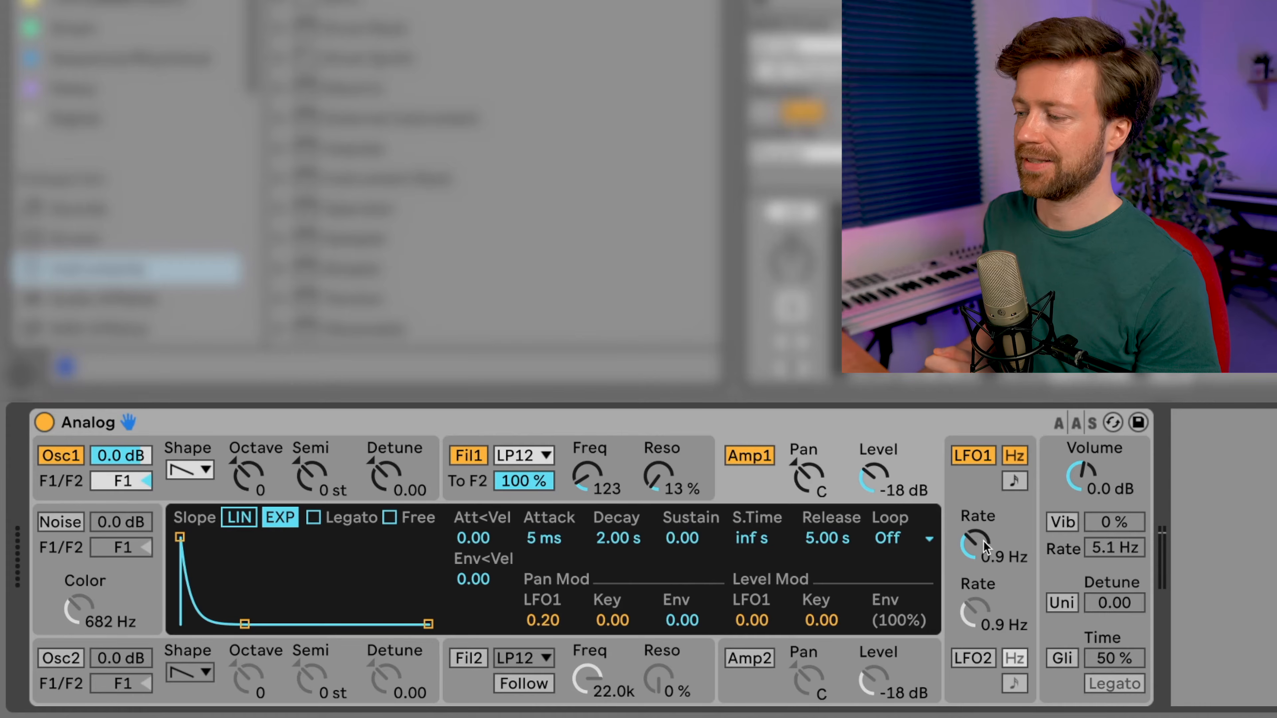
click(66, 480)
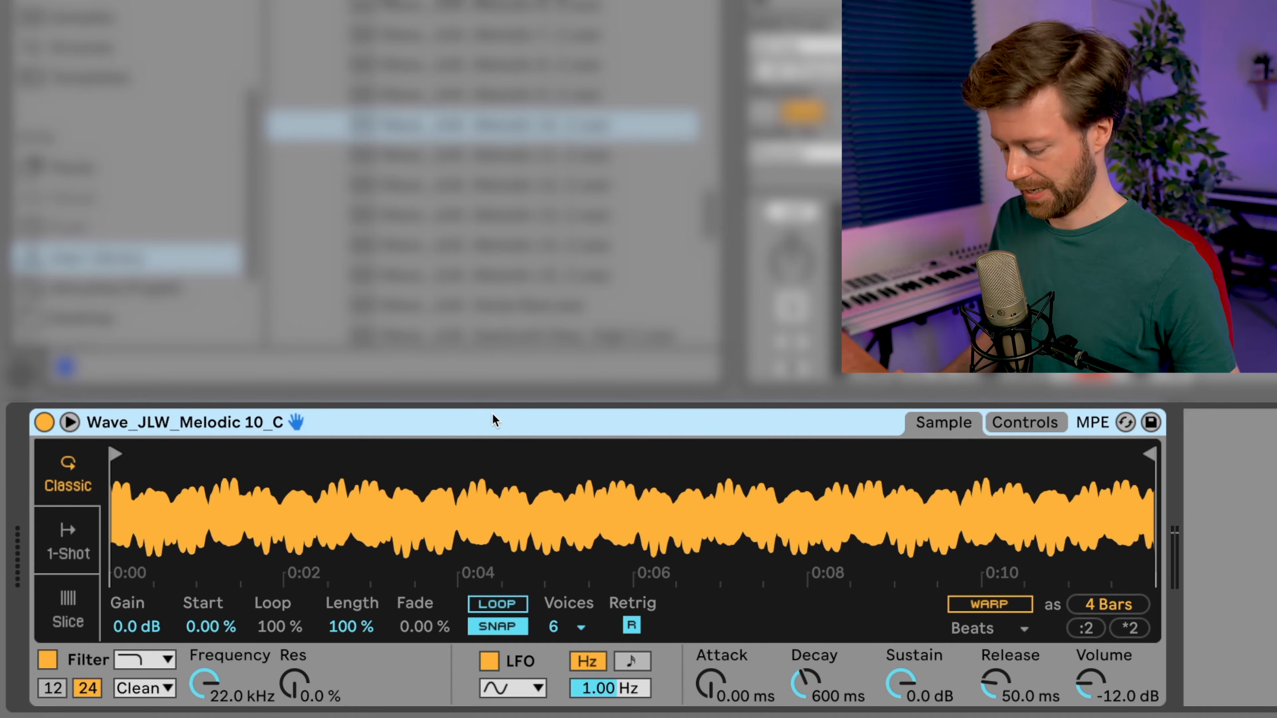
Group Simpler into an Instrument Rack, show the rack's macro controls and extend them to 16 macros
key(super+g)
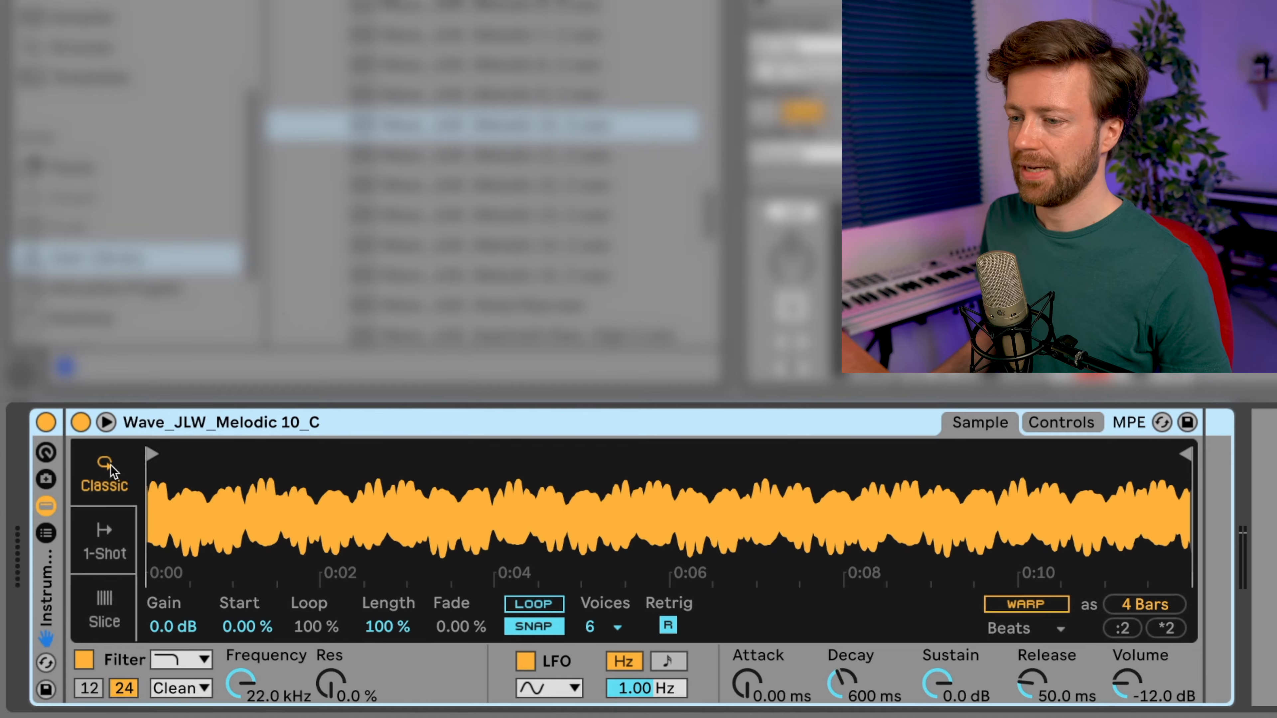
click(47, 455)
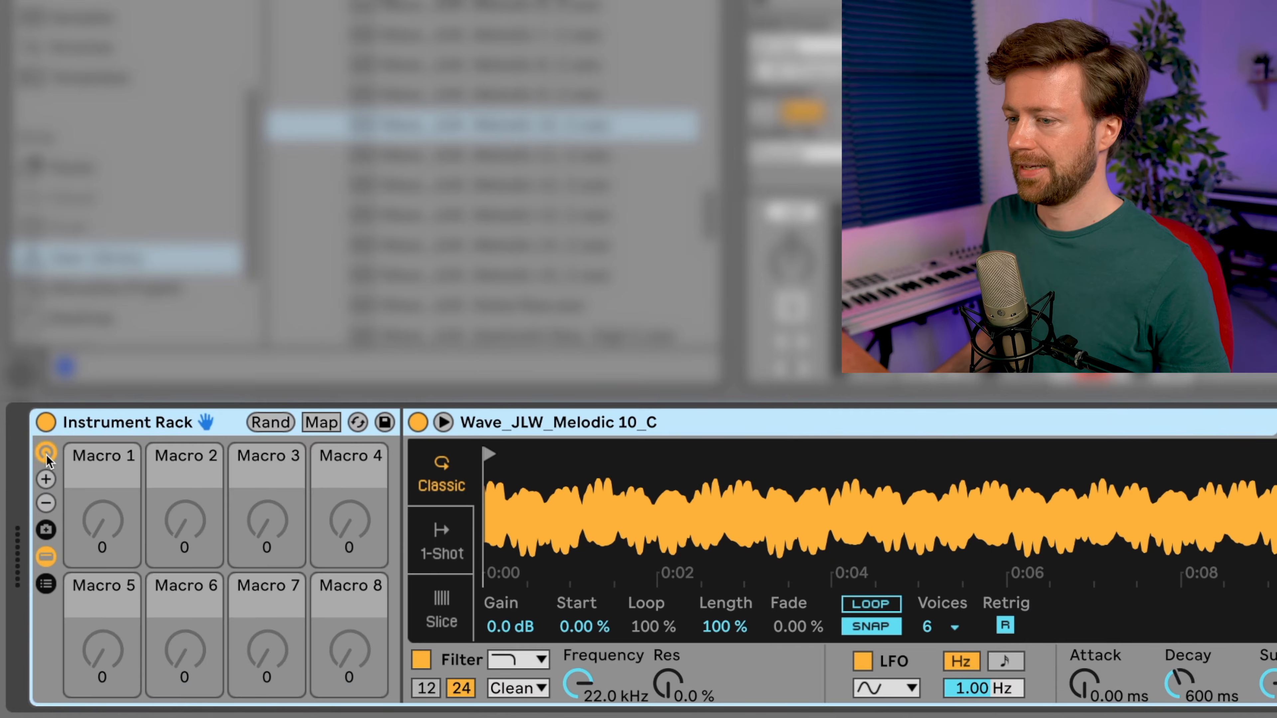
click(47, 478)
click(46, 478)
click(46, 478)
click(46, 478)
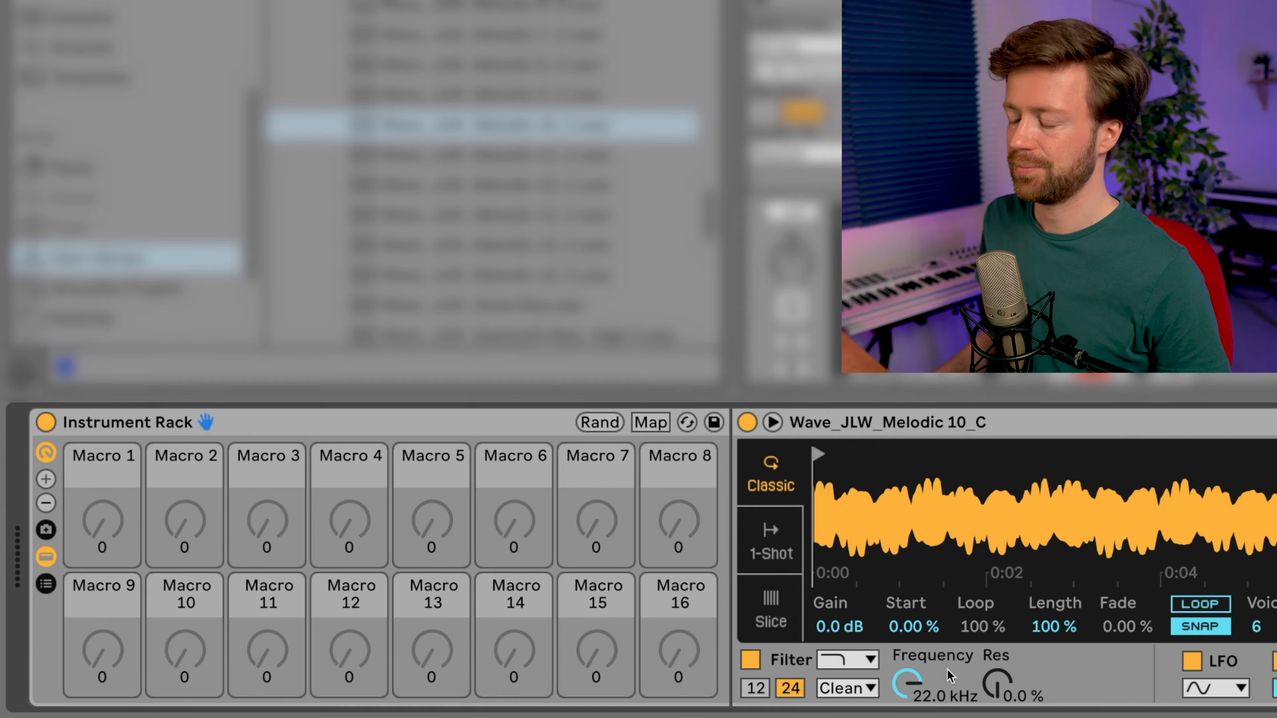
Map Simpler's filter Frequency to Macro 9 and set the filter resonance to 25 %
right_click(910, 685)
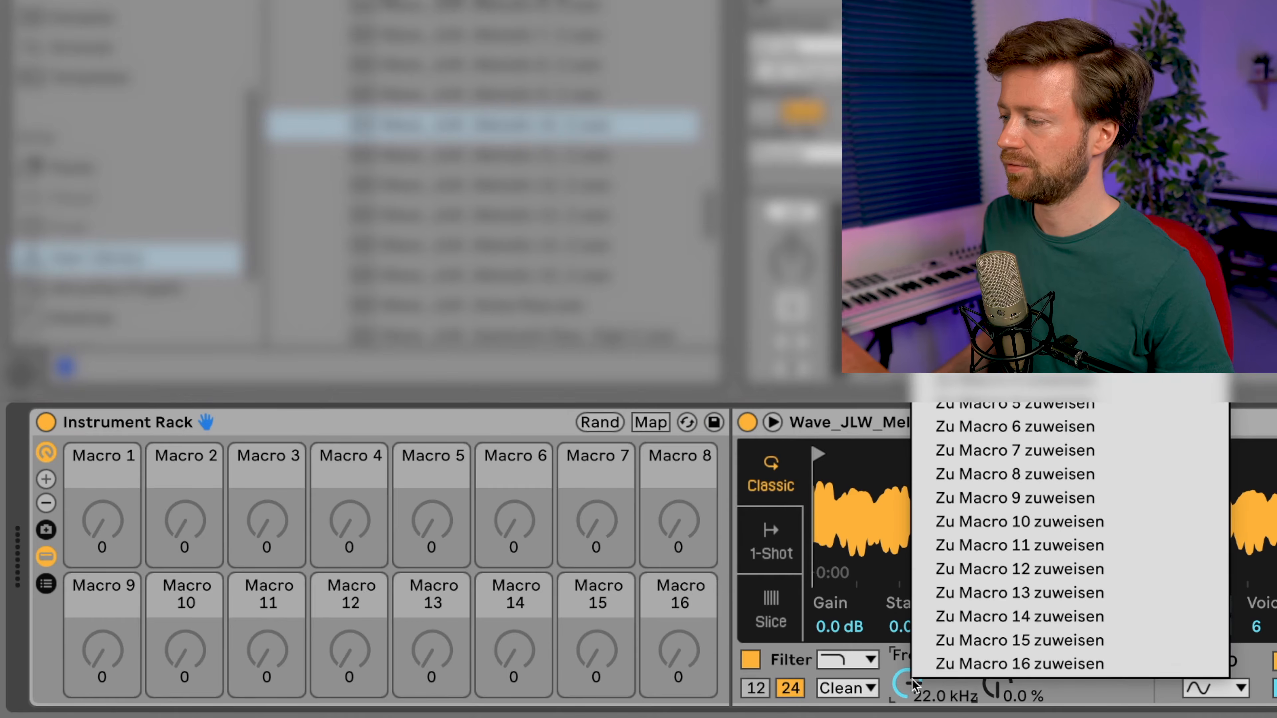
click(979, 497)
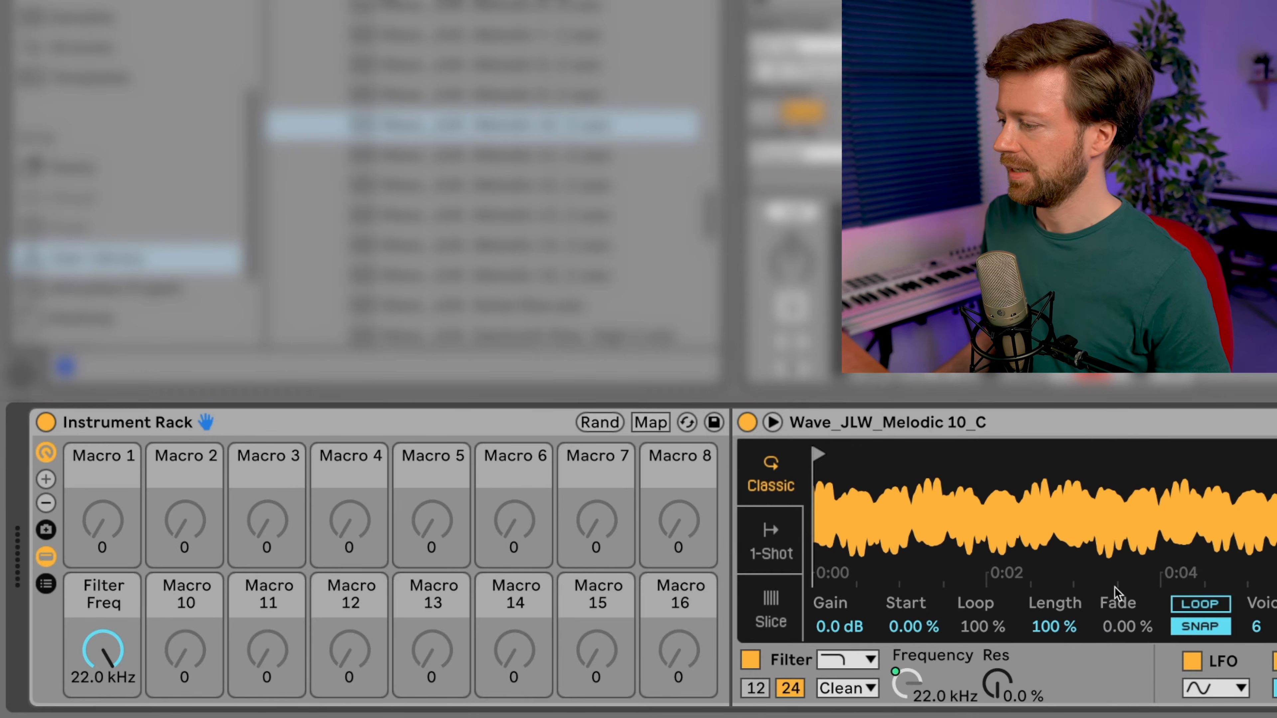
scroll(760, 654, right, 3)
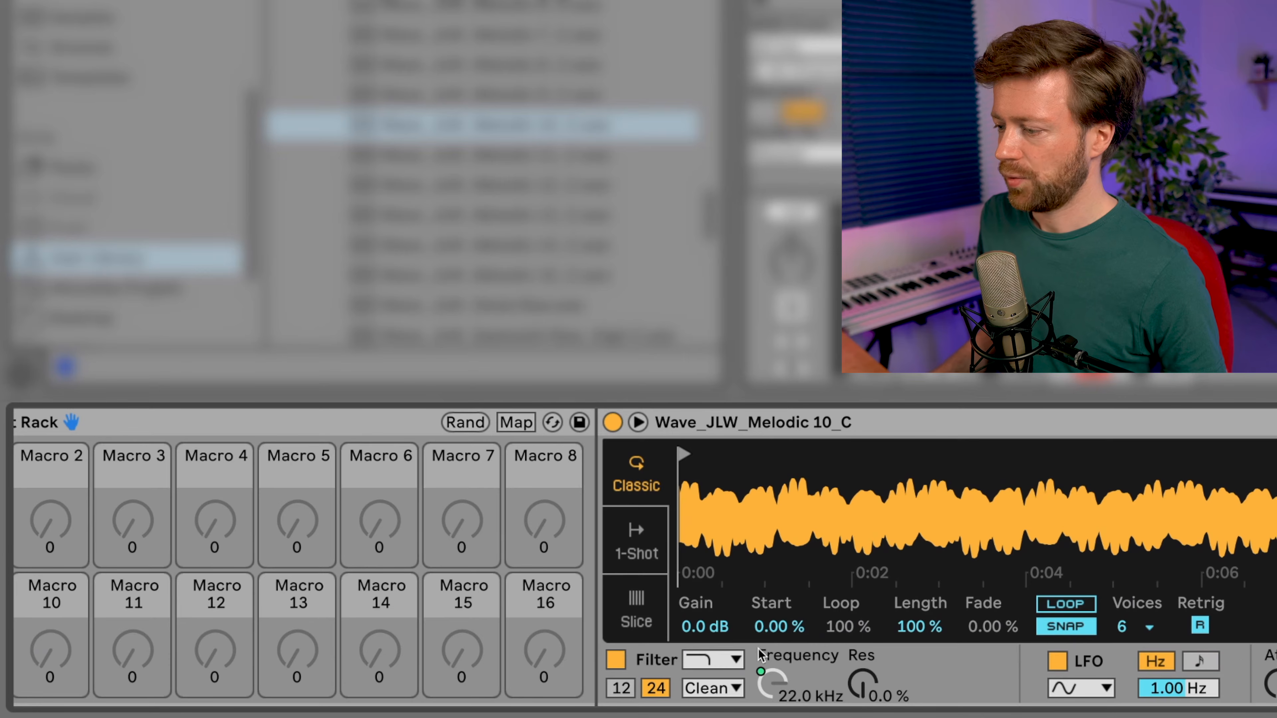
drag(871, 704, 871, 687)
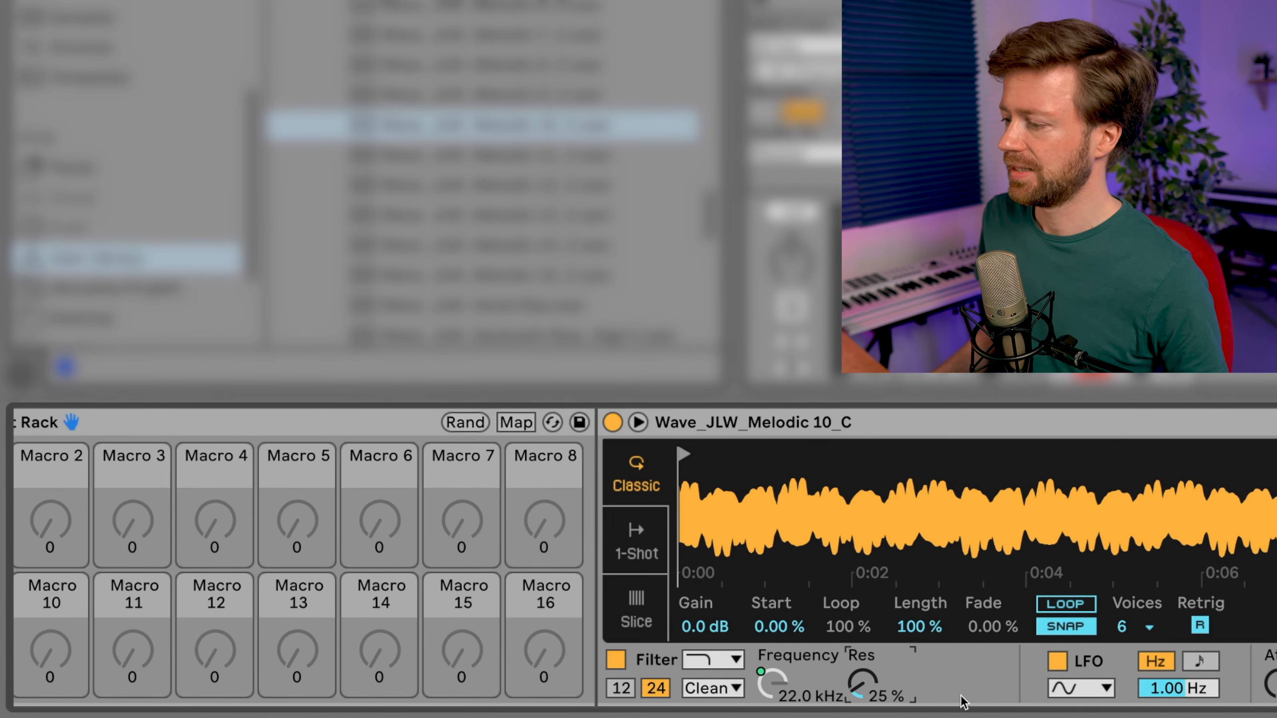
Map Simpler's volume envelope Attack to Macro 10 and its Decay to Macro 11
scroll(966, 702, right, 15)
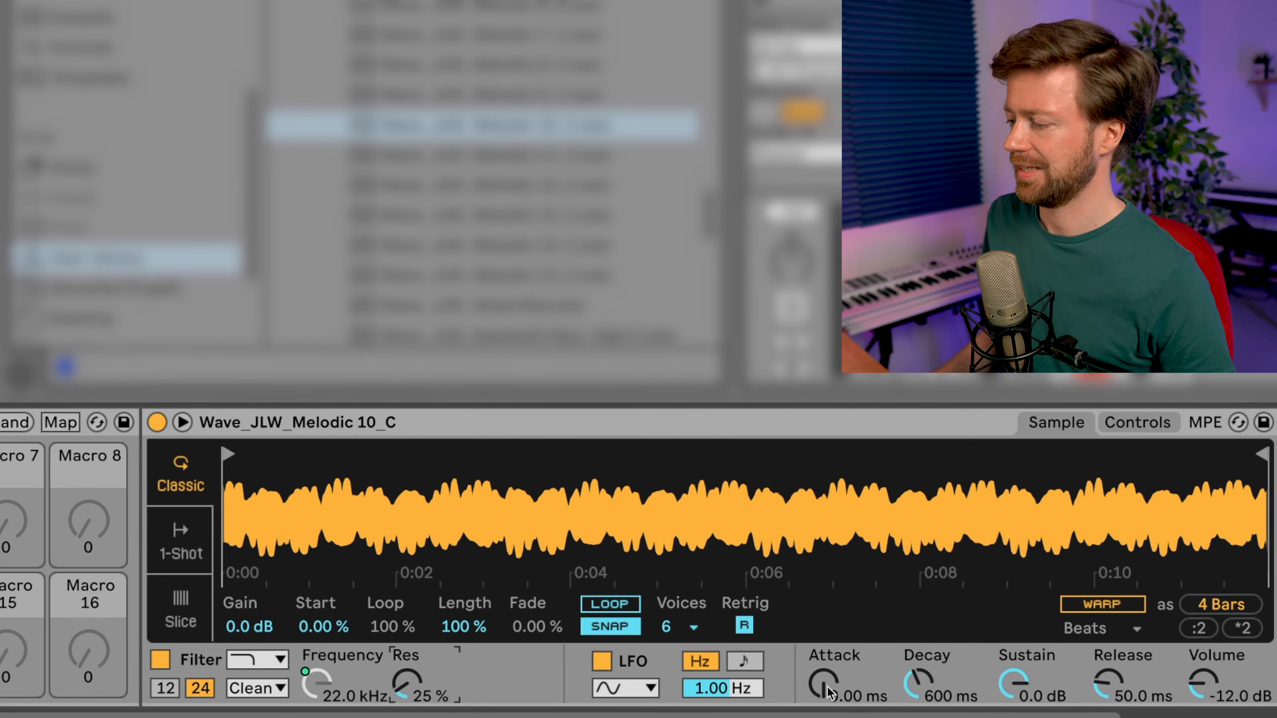
right_click(827, 694)
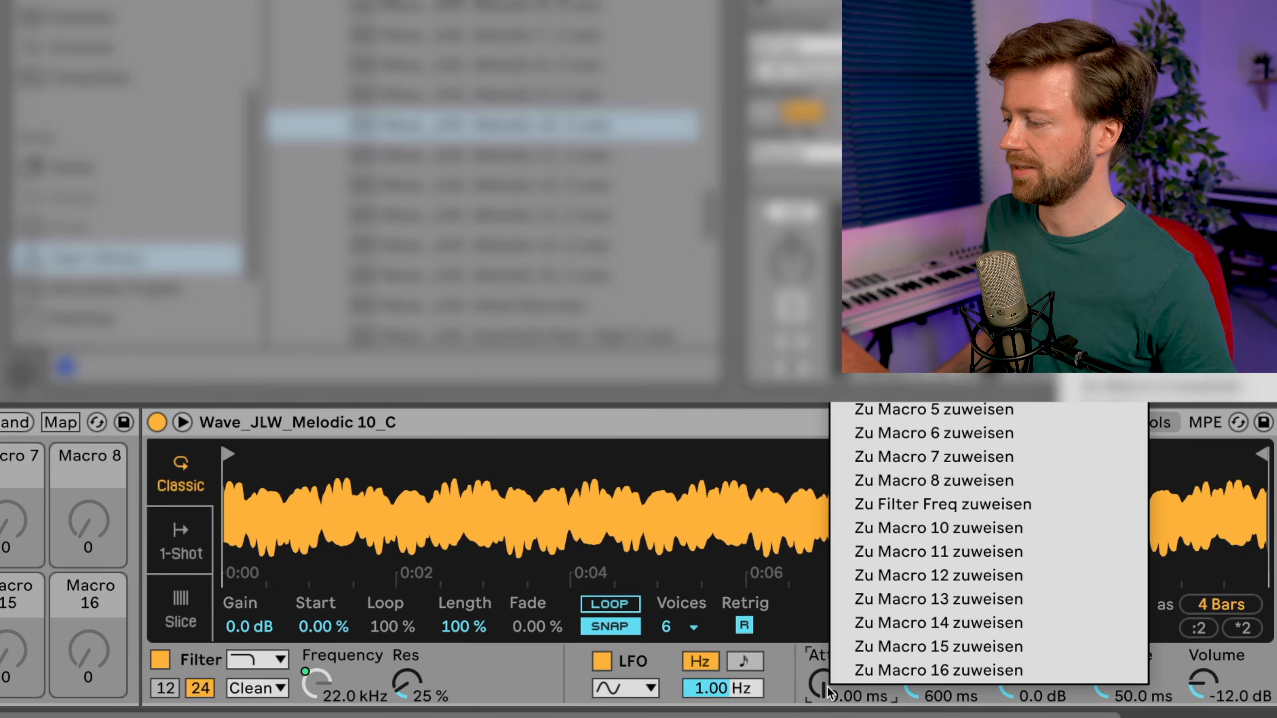
click(929, 533)
right_click(916, 687)
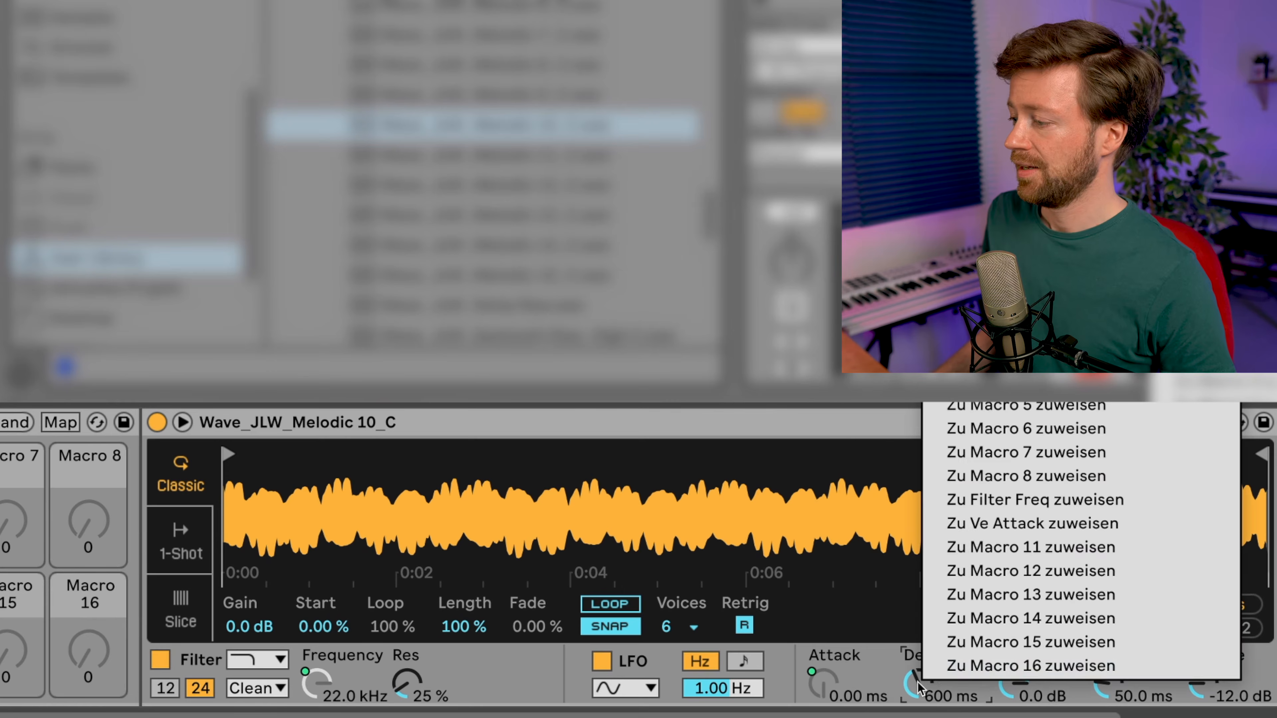
click(1045, 549)
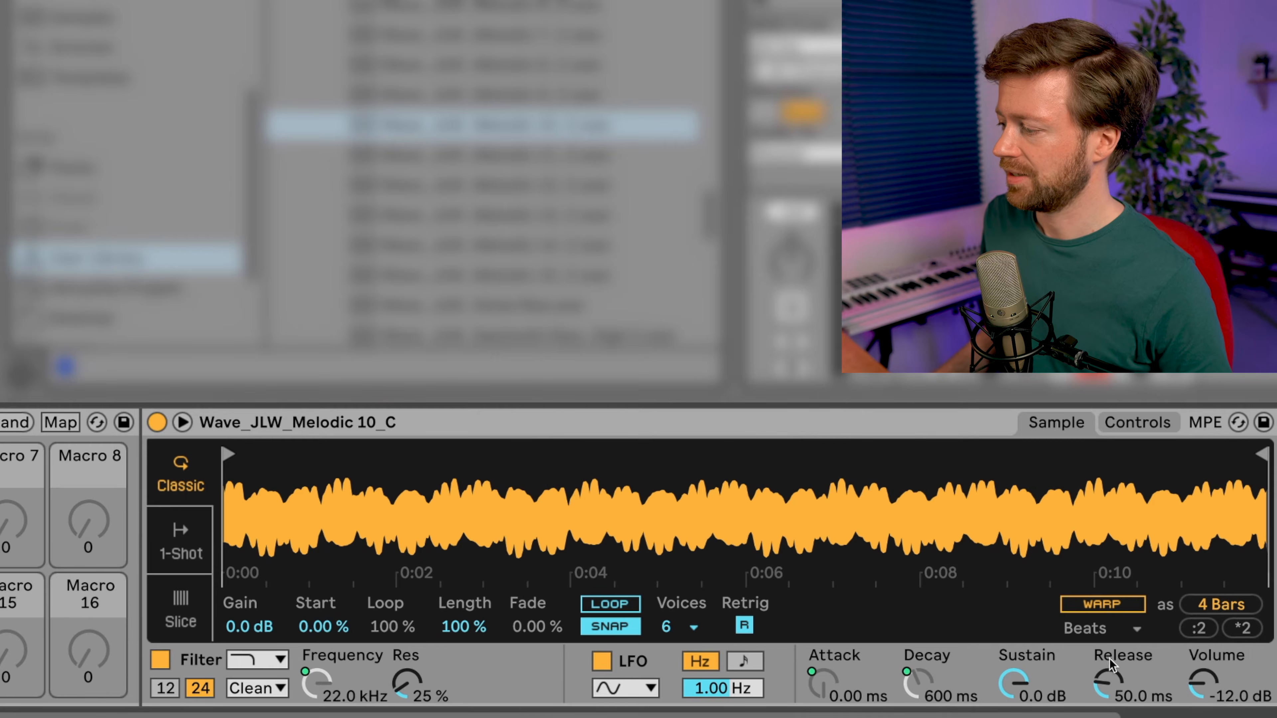
Map Simpler's Release to the same macro as Decay, and map Sustain to its own macro
right_click(1111, 687)
click(1202, 551)
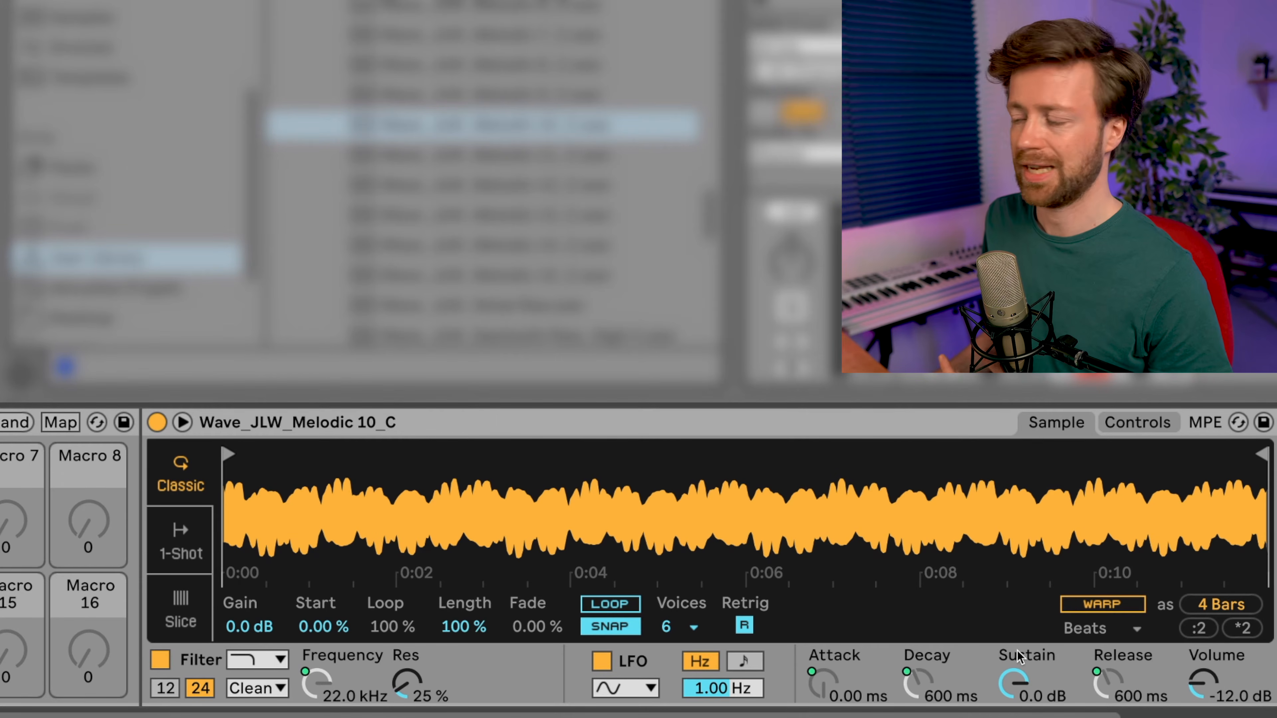
right_click(1013, 683)
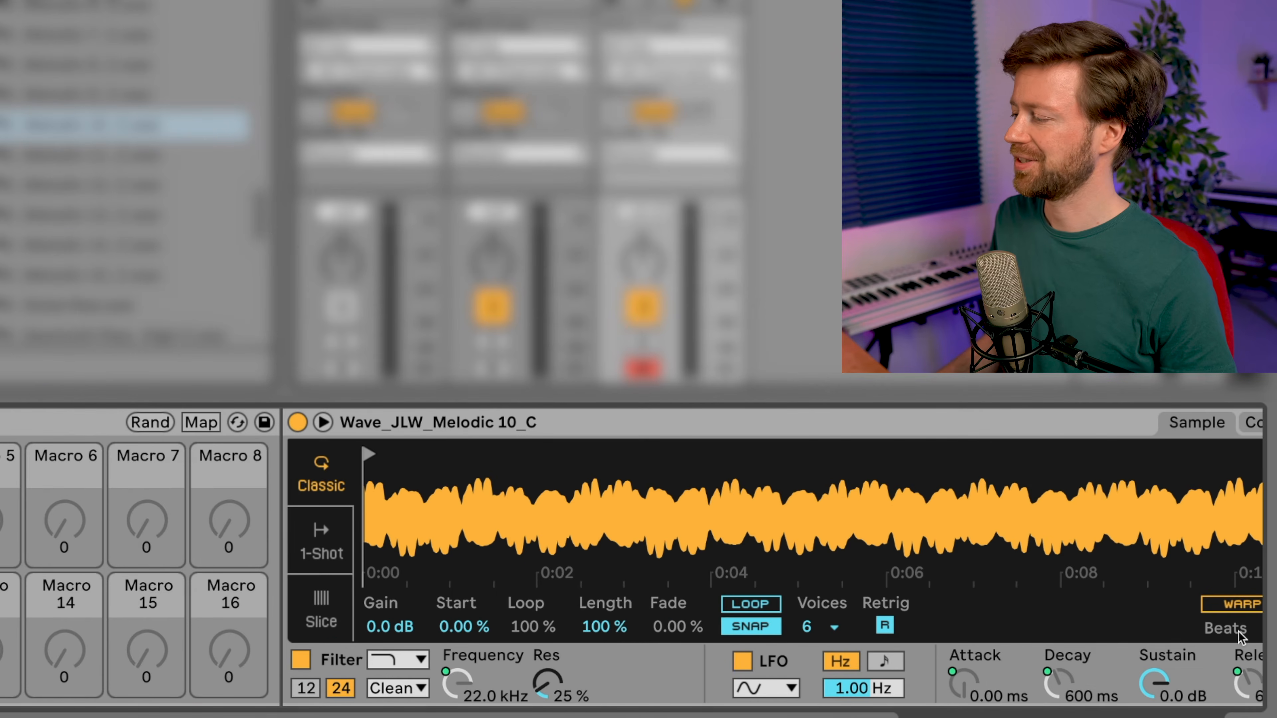
right_click(1165, 690)
click(971, 570)
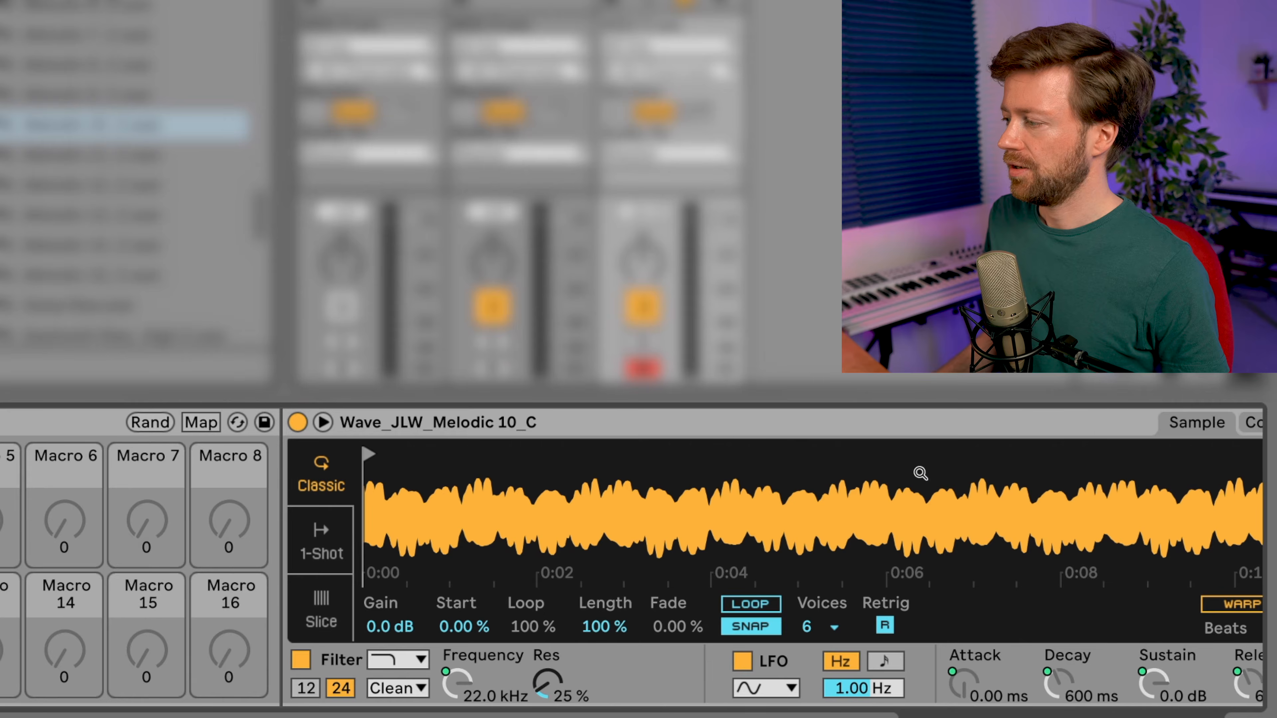
Show Simpler's detailed controls and set the filter envelope Amount to 41
scroll(913, 470, right, 5)
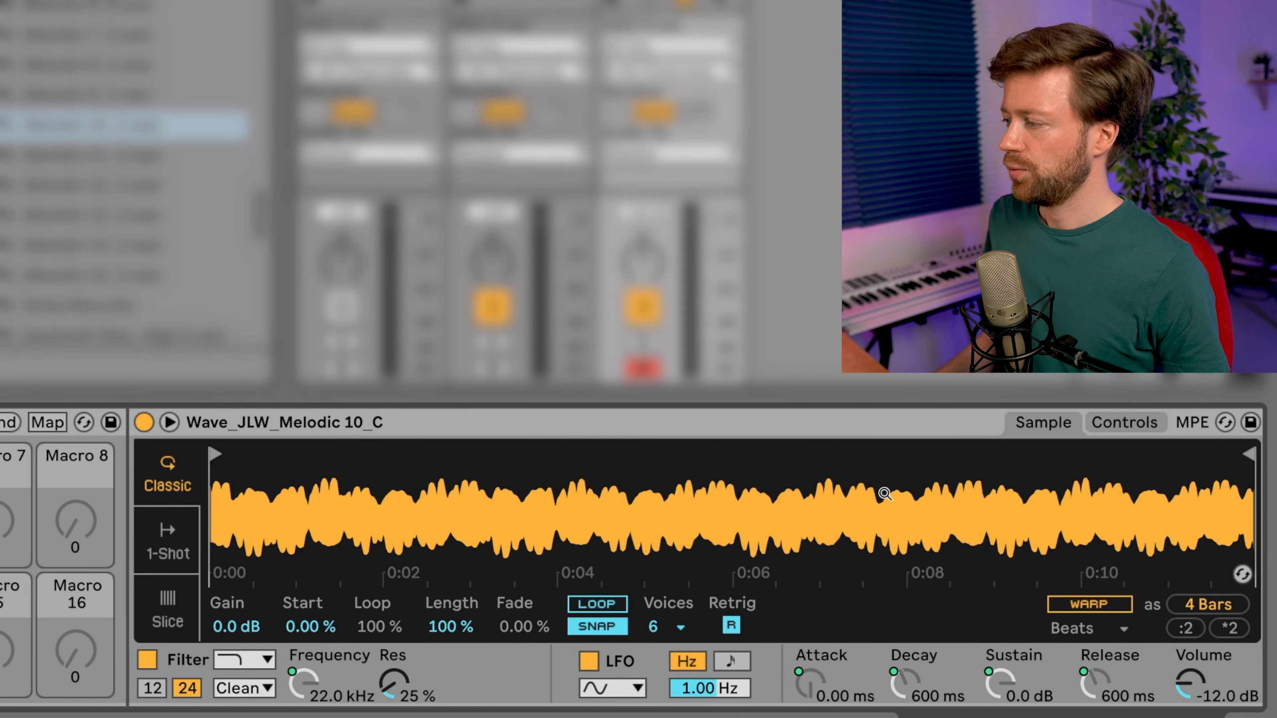
click(1126, 423)
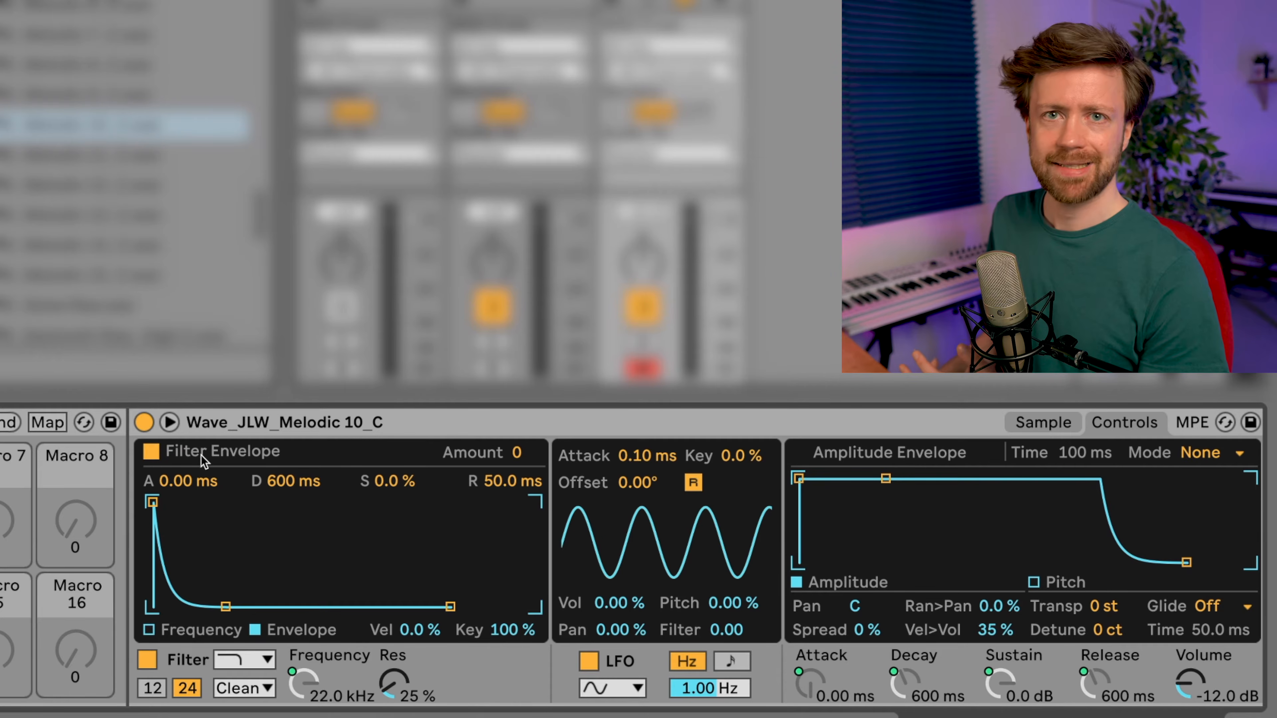
click(534, 459)
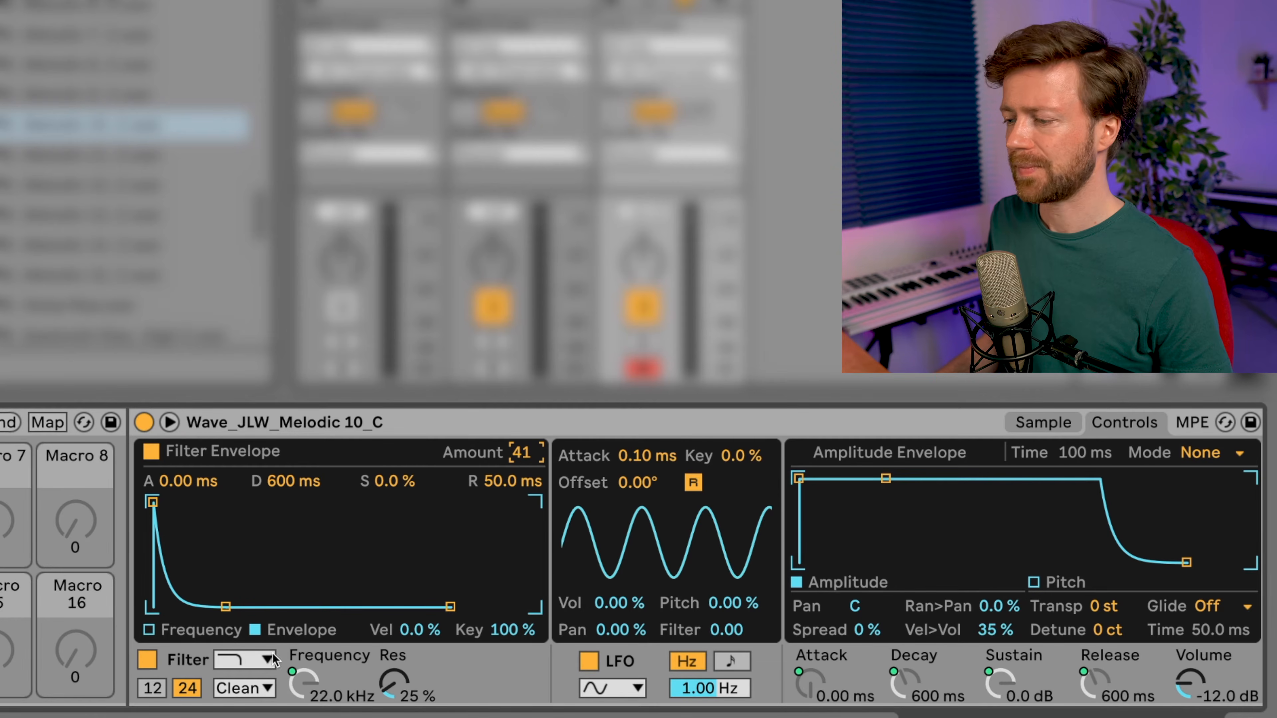
Map the filter envelope Attack to the volume envelope's attack macro and the filter envelope Decay to Macro 11
click(188, 482)
right_click(188, 482)
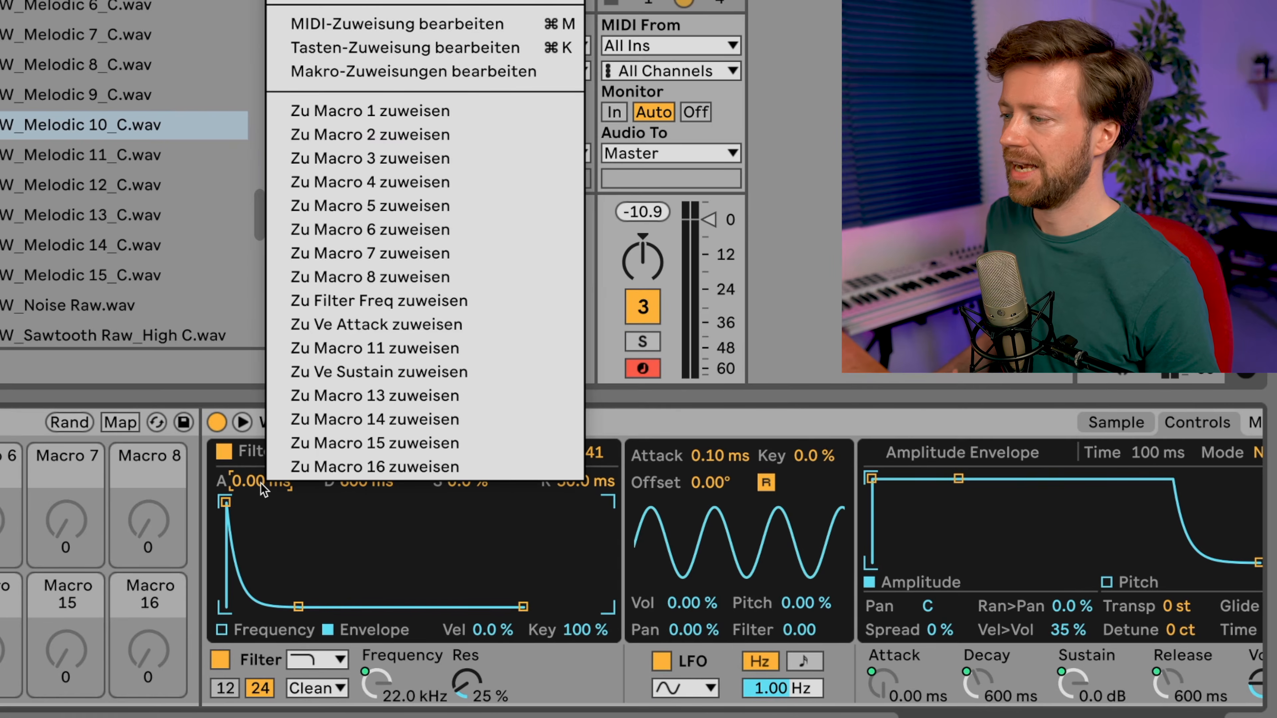
click(409, 327)
right_click(345, 481)
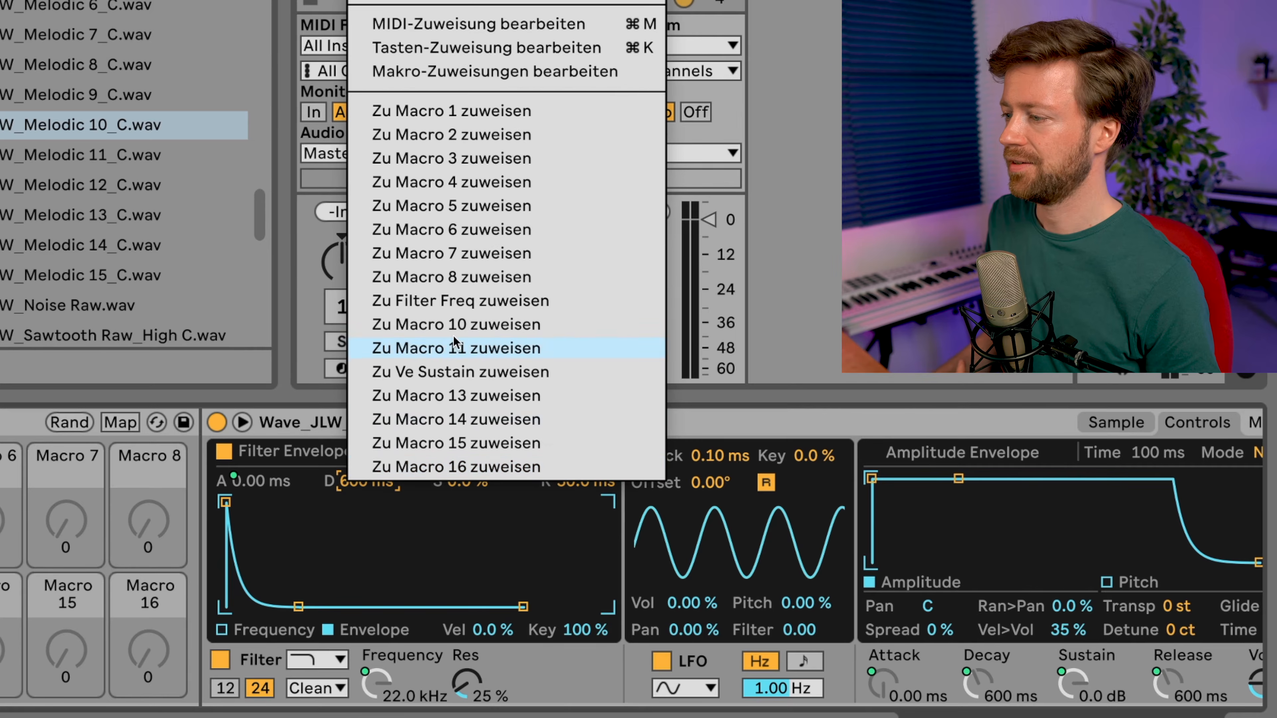
click(454, 348)
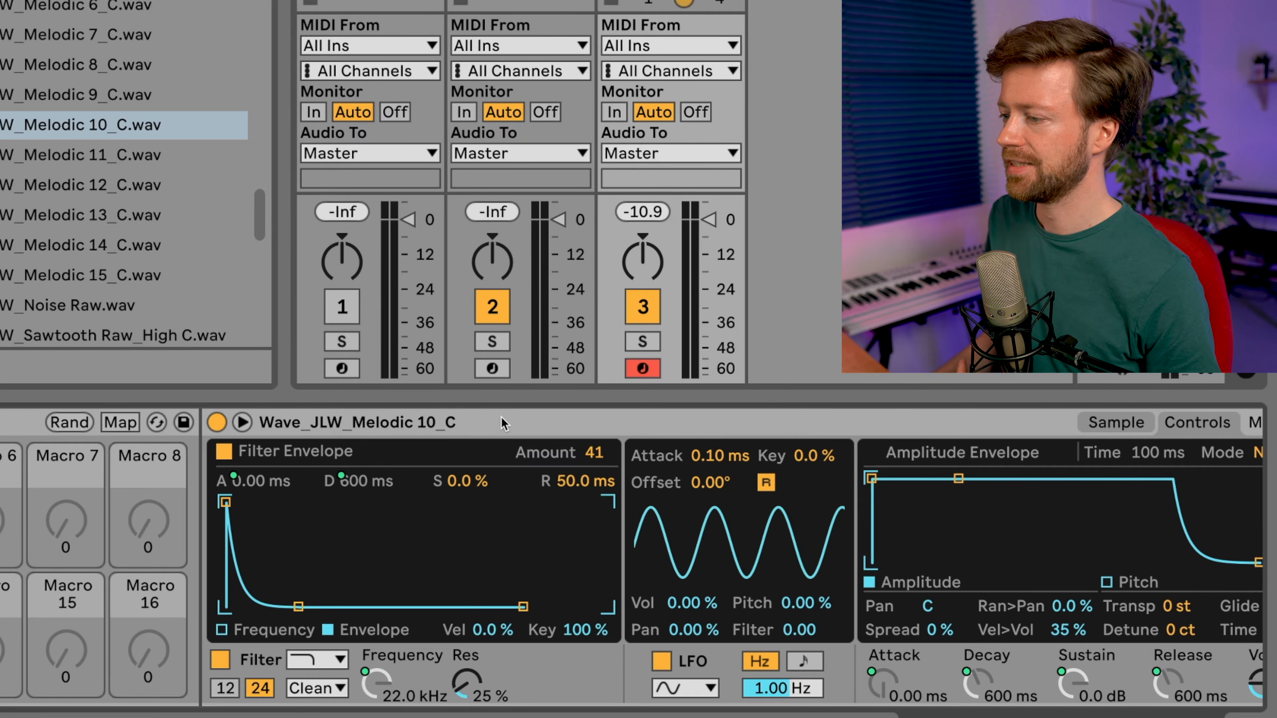
Map the filter envelope Release to Macro 11 and its Sustain to the volume envelope's sustain macro
right_click(573, 483)
click(673, 357)
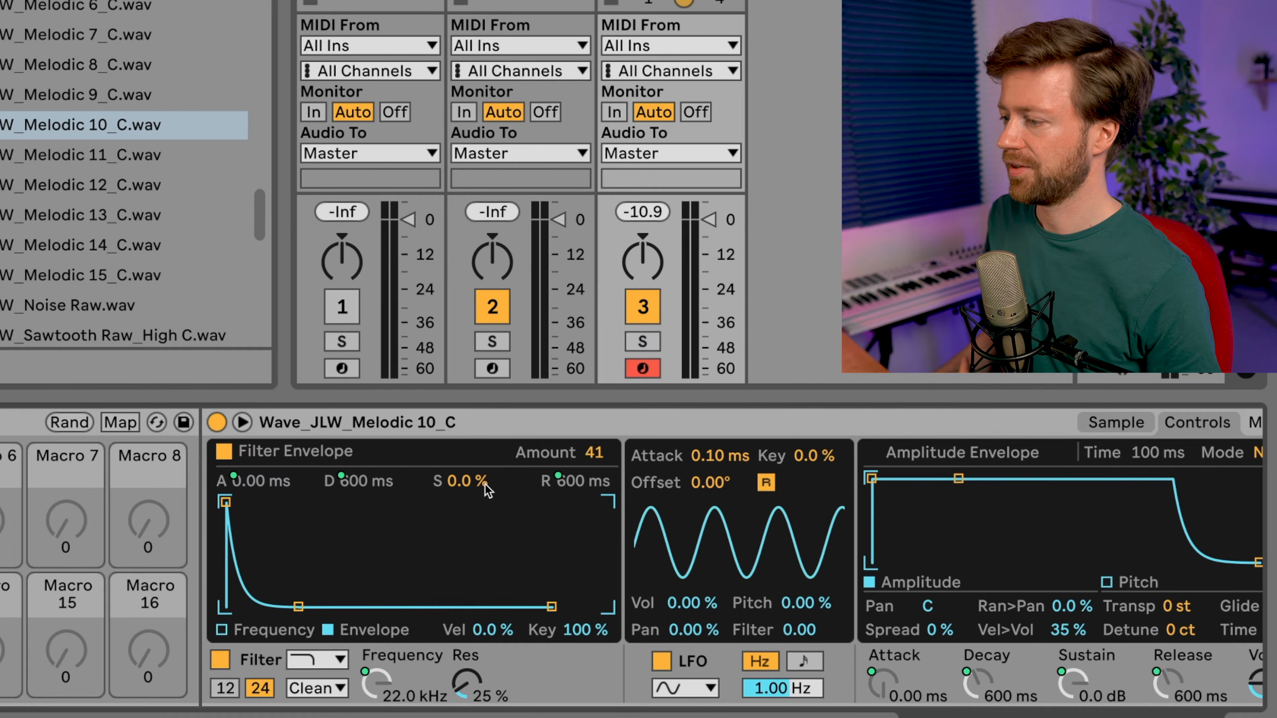
right_click(469, 484)
click(577, 378)
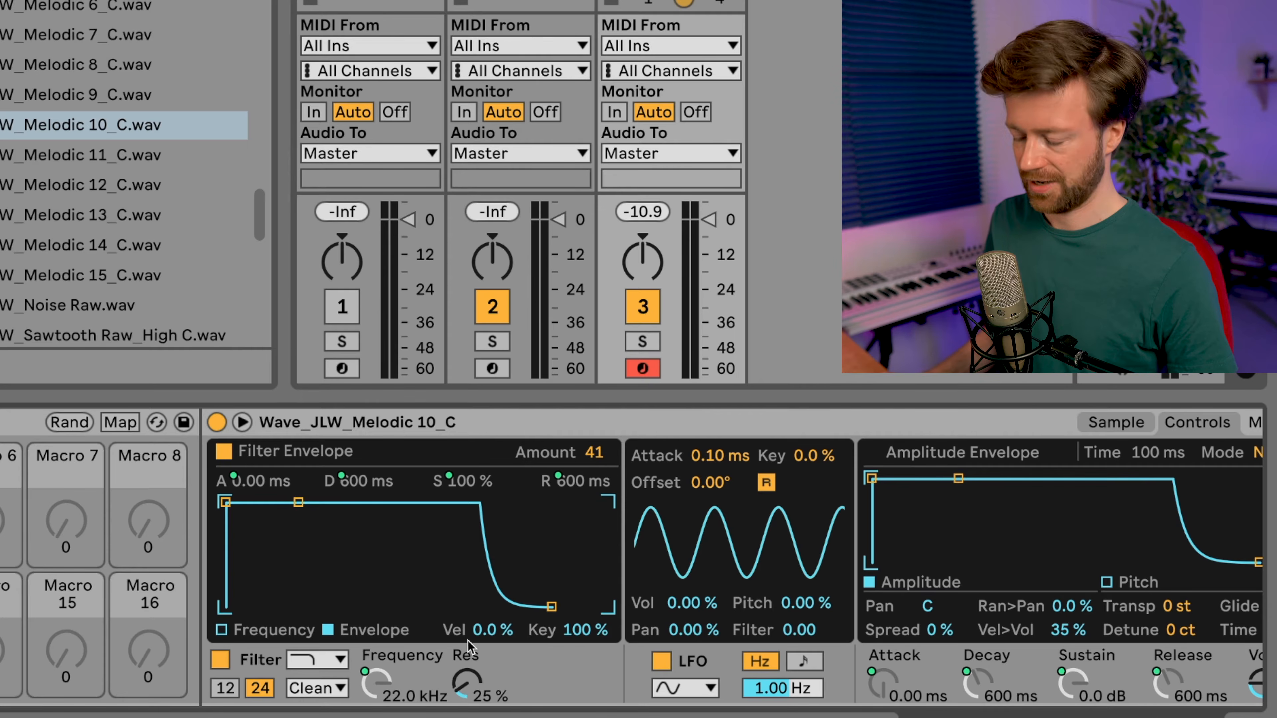
Rename Macros 9 to 12 as CUTOFF FREQ, ATTACK, DEC/RELEASE and SUSTAIN
scroll(167, 610, left, 3)
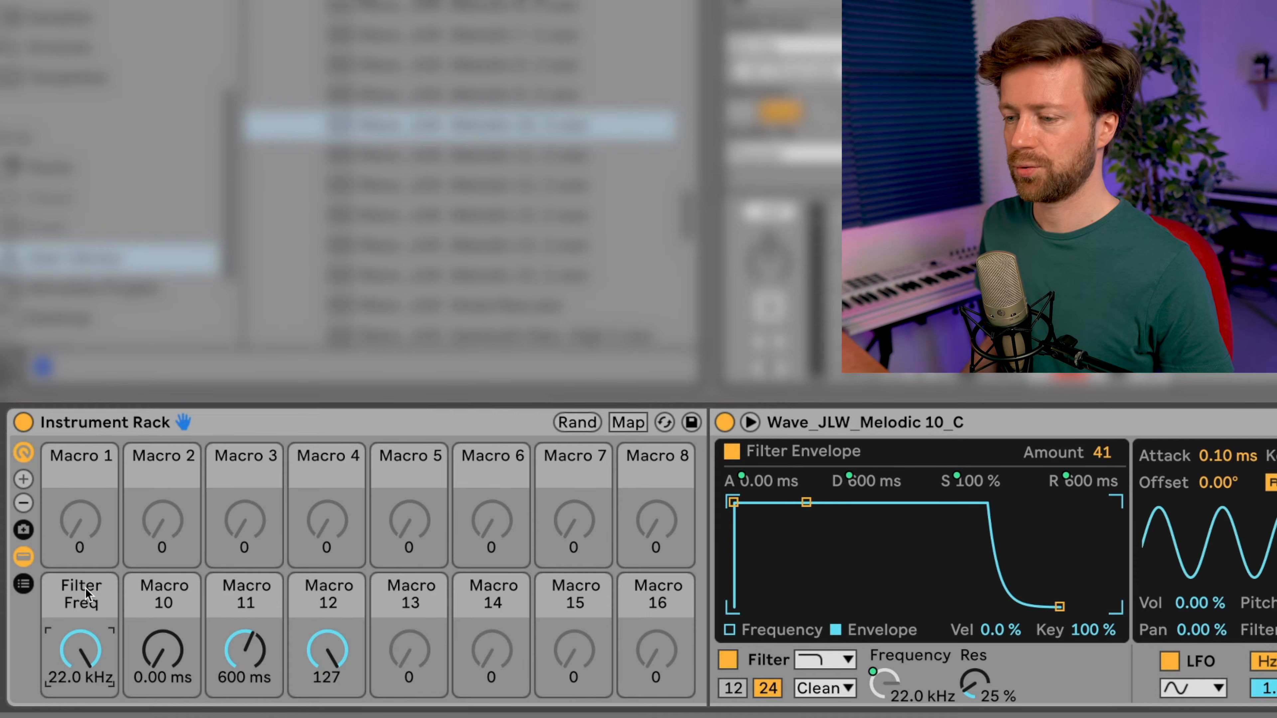
key(super+r)
text(CUTOFF)
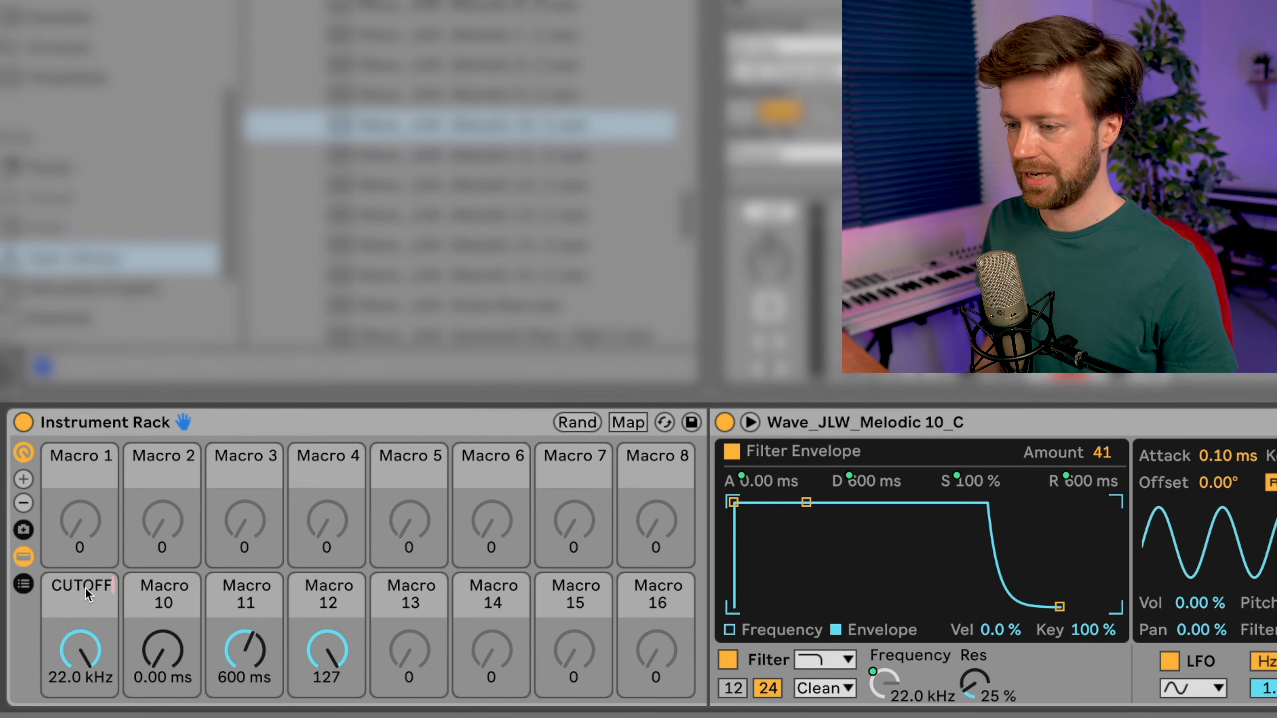
text( FREQ)
key(Tab)
text(ATTACK)
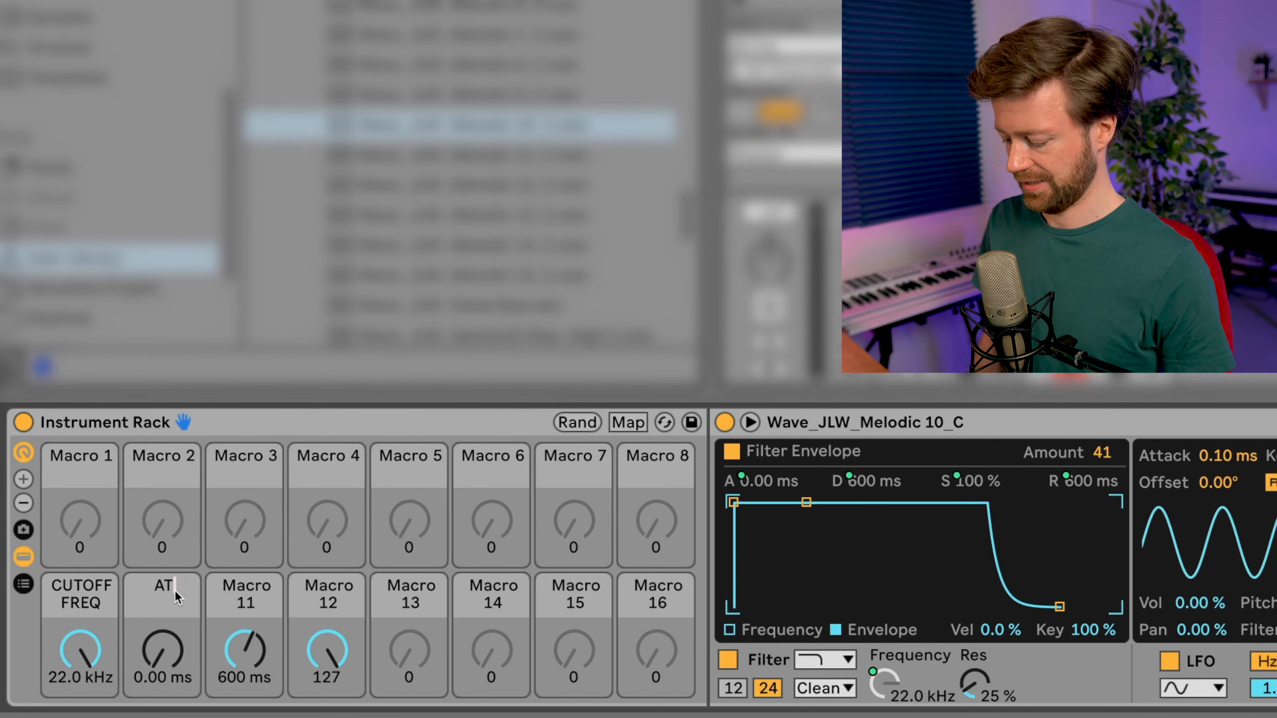
key(Tab)
text(DEC/RELEASE)
key(Tab)
text(SU)
Set Simpler's LFO Pitch amount to 1.76 % and transpose the instrument by -12 st
scroll(675, 514, right, 5)
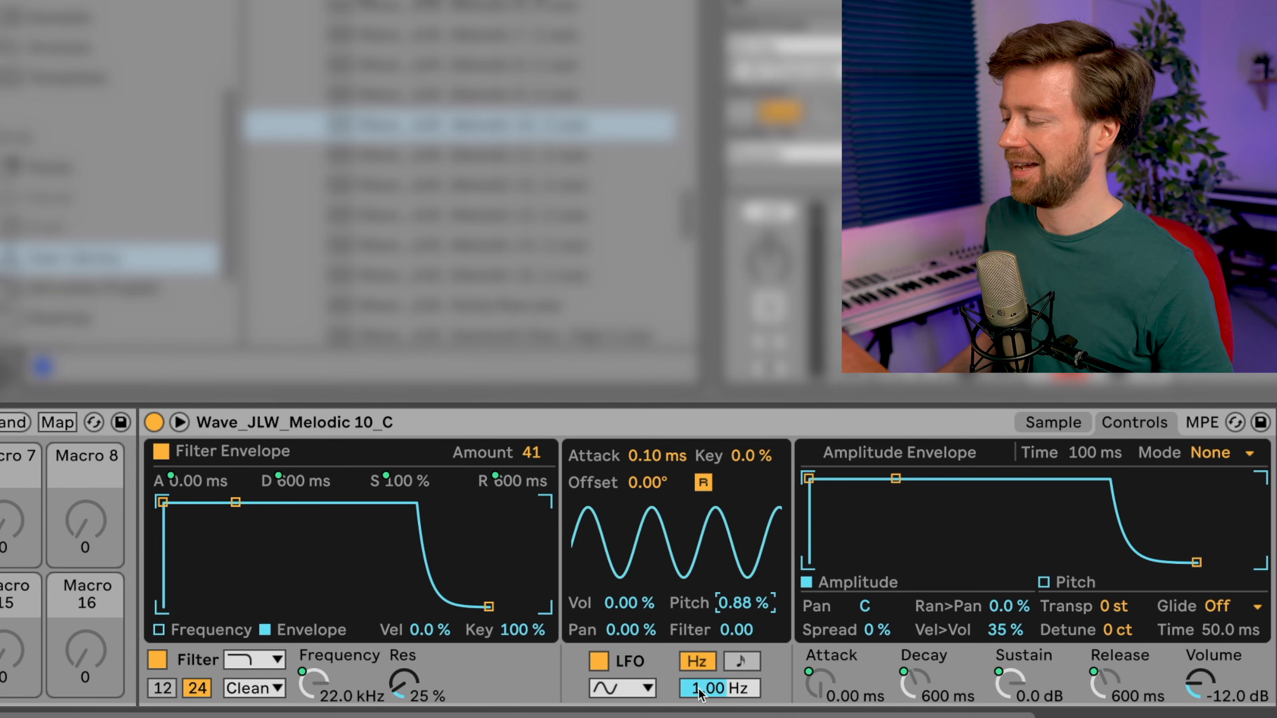
mouse_move(753, 608)
mouse_down()
mouse_move(754, 591)
mouse_move(756, 621)
mouse_move(758, 602)
mouse_up()
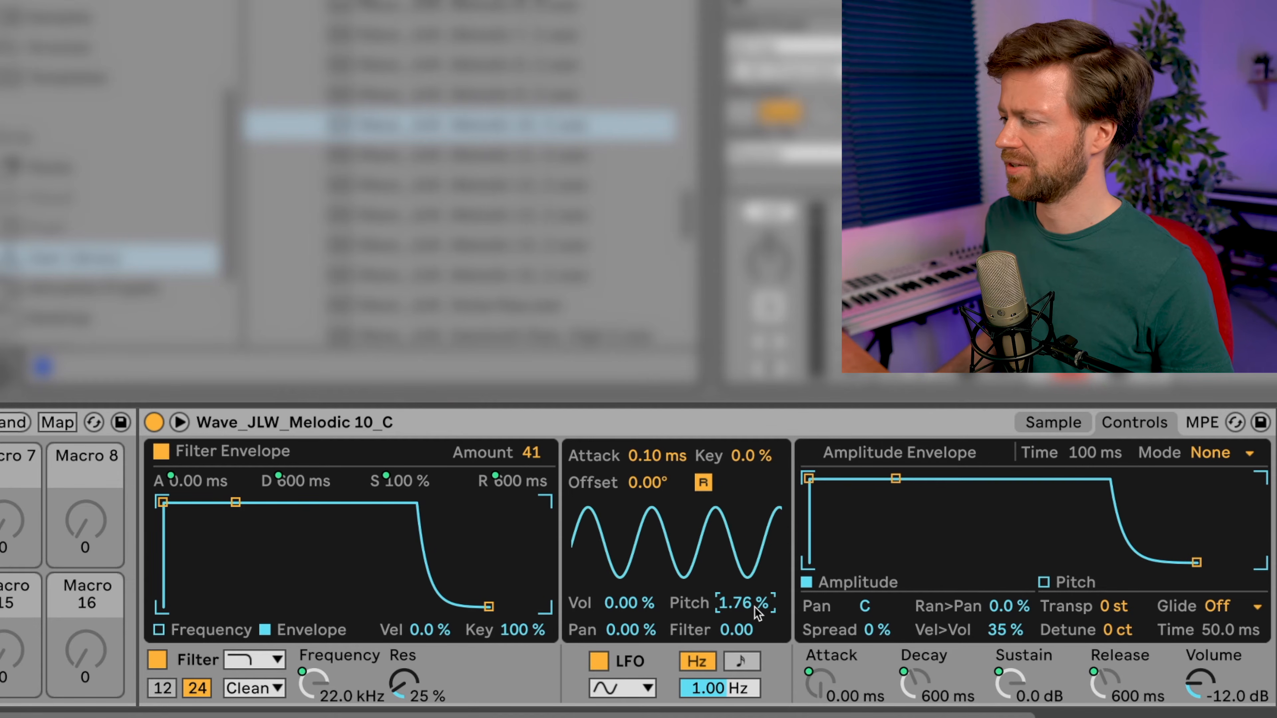
drag(1114, 606, 1114, 634)
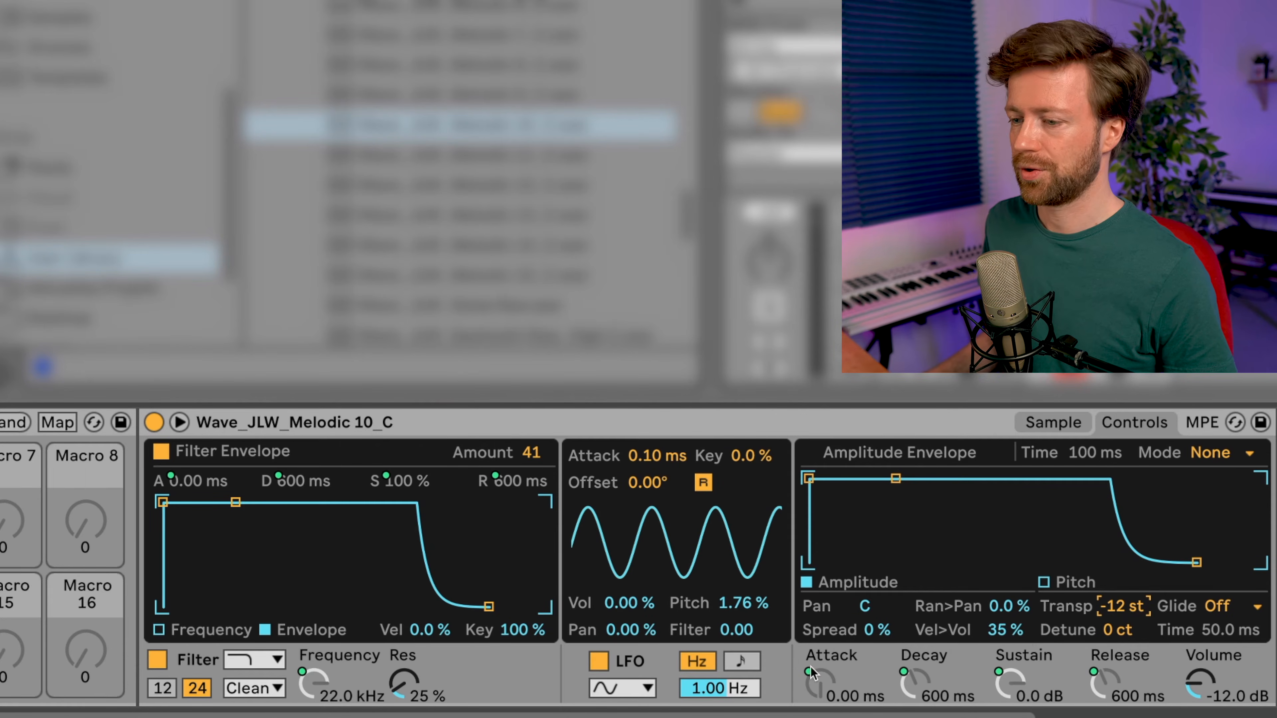
Set Simpler's random panning amount (Ran>Pan) to 34 %
scroll(1025, 631, left, 5)
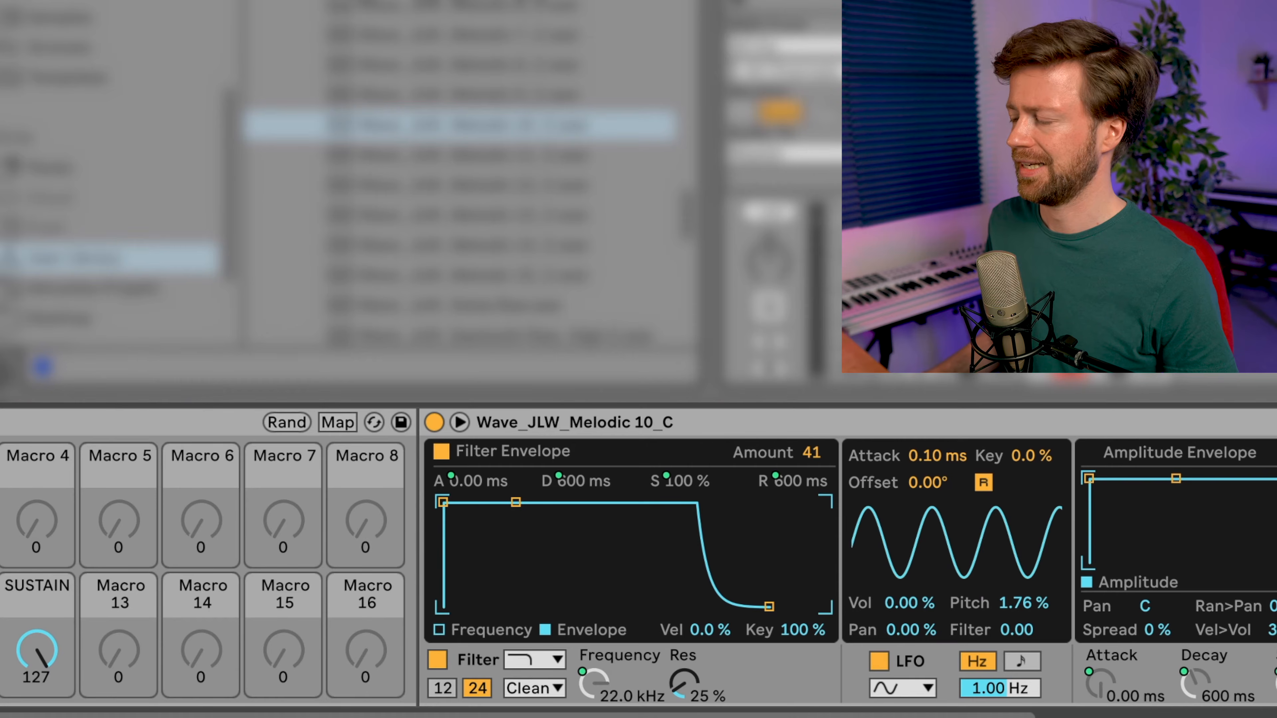
scroll(165, 643, left, 5)
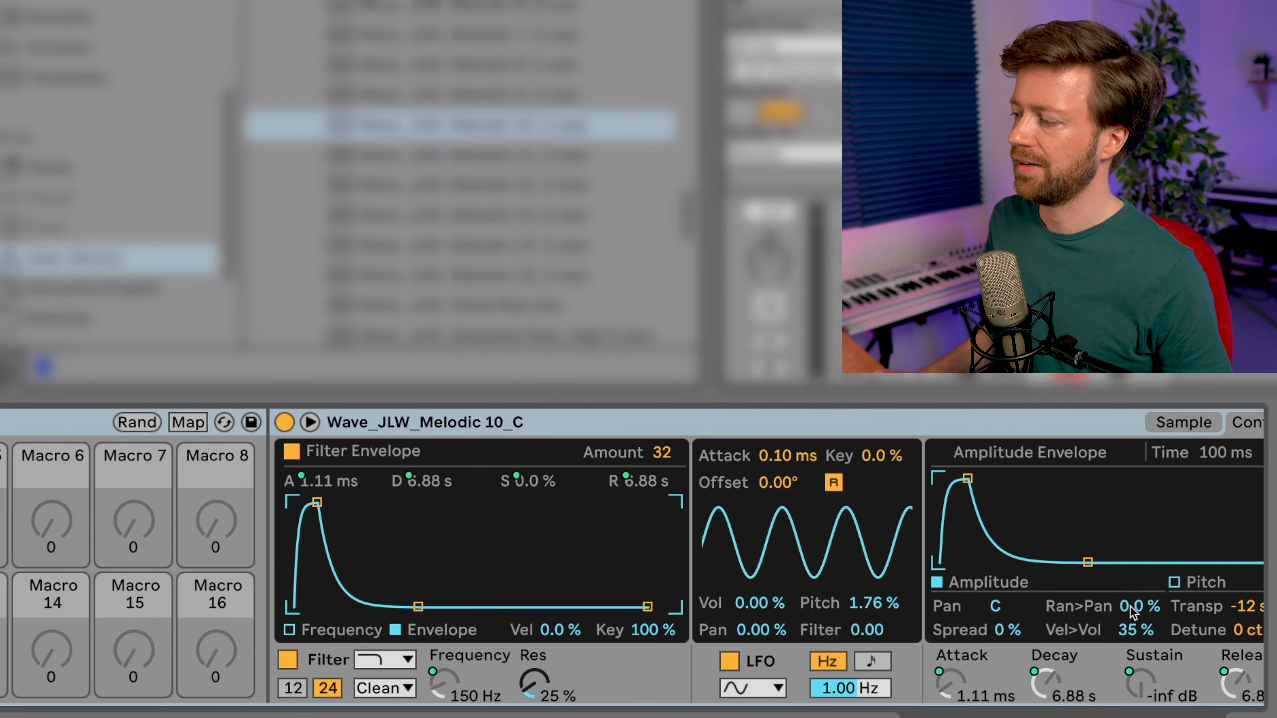
drag(1136, 610, 1136, 581)
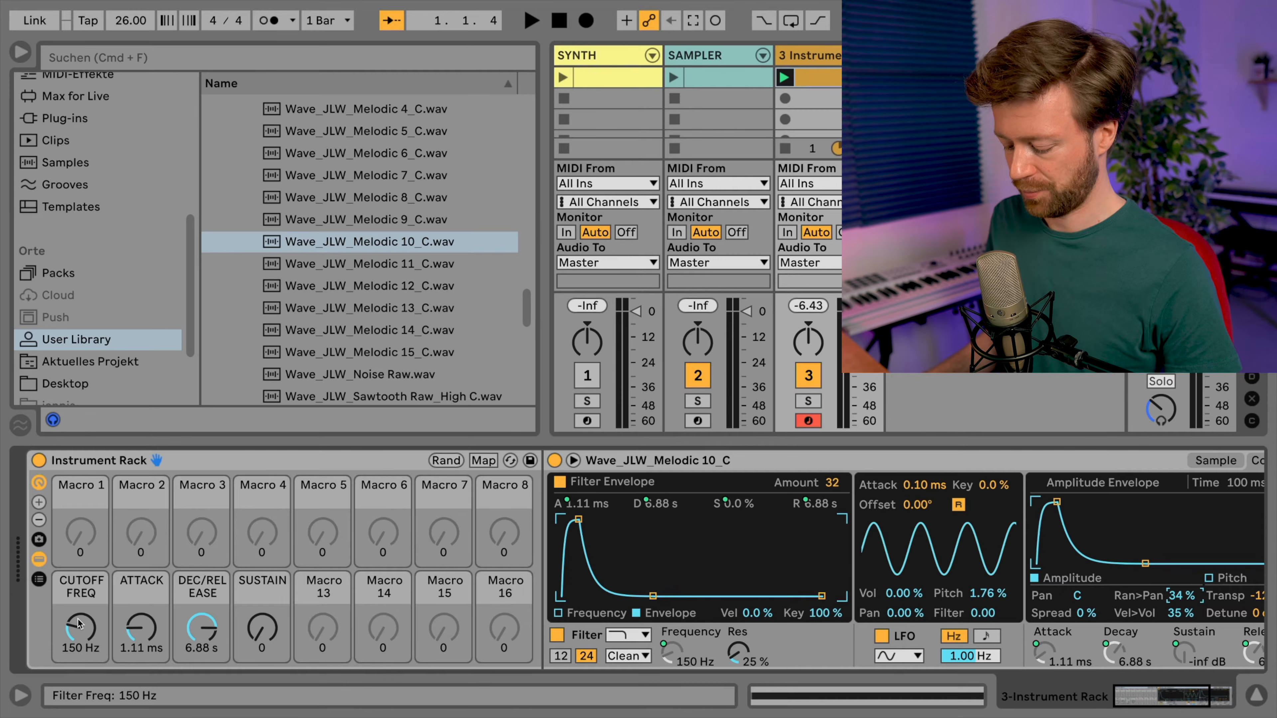
MIDI-map the CUTOFF FREQ macro to controller CC 74 on channel 1
key(super+m)
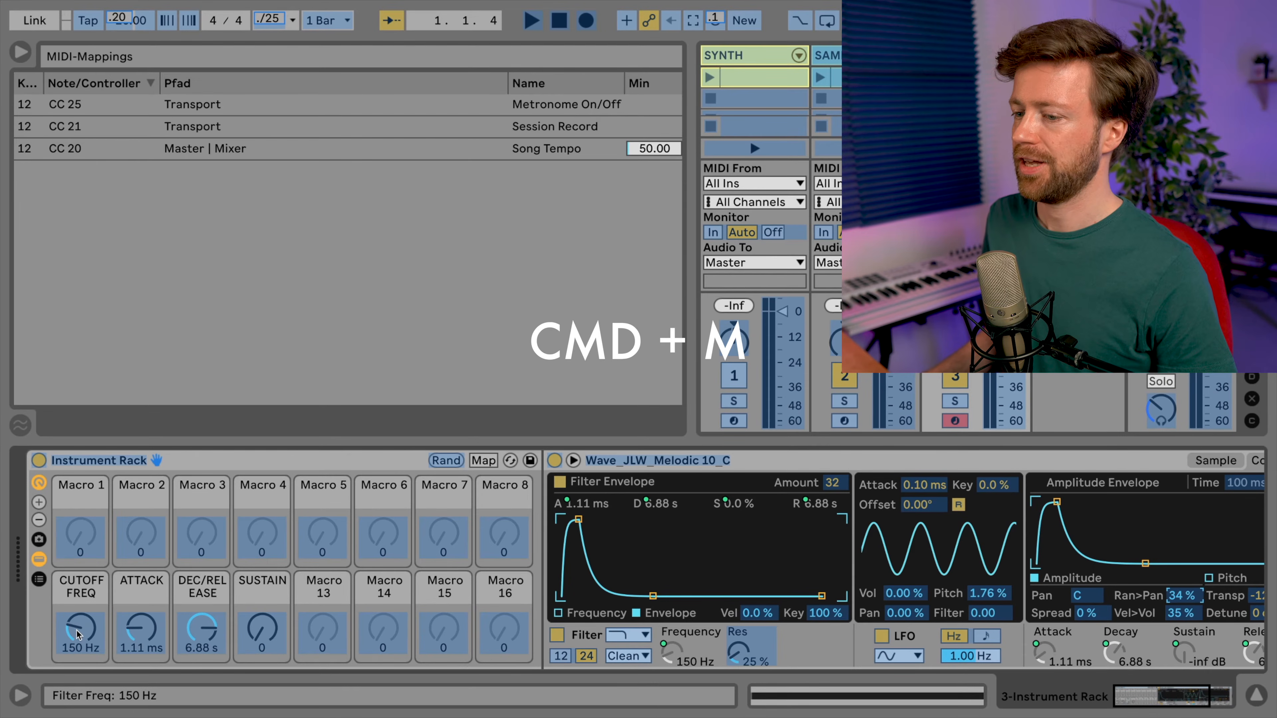
click(84, 635)
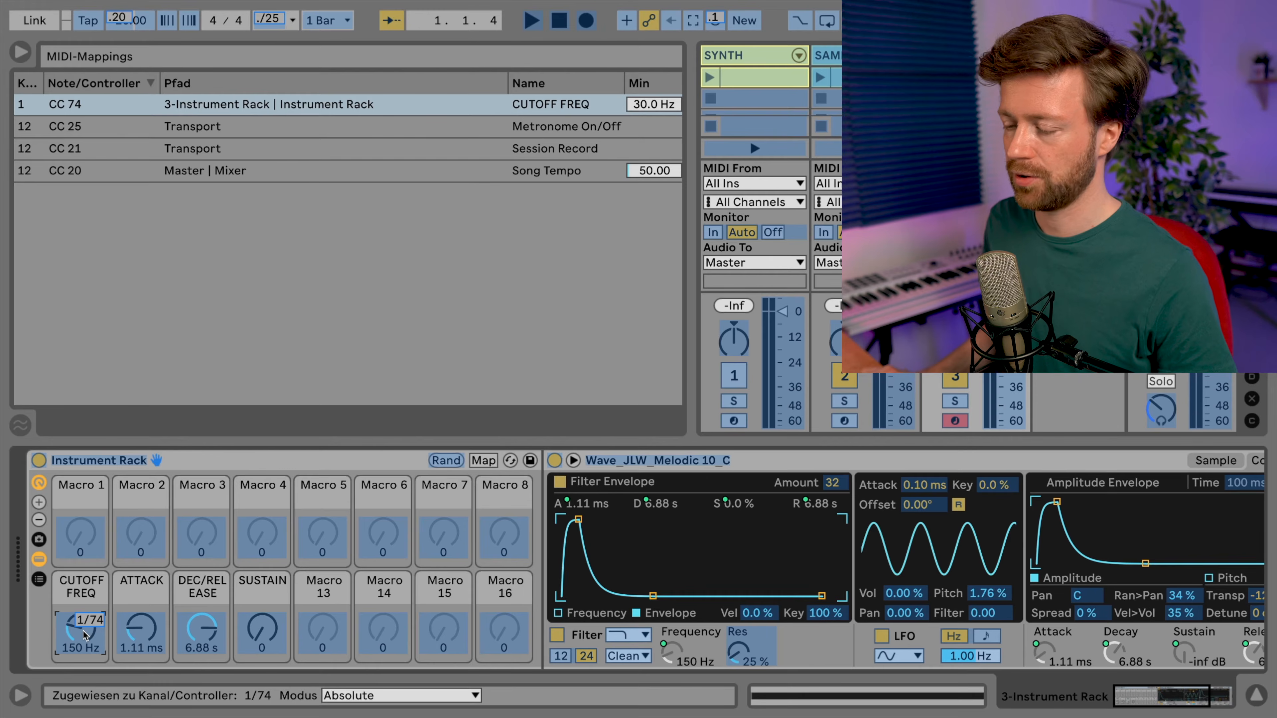
key(super+m)
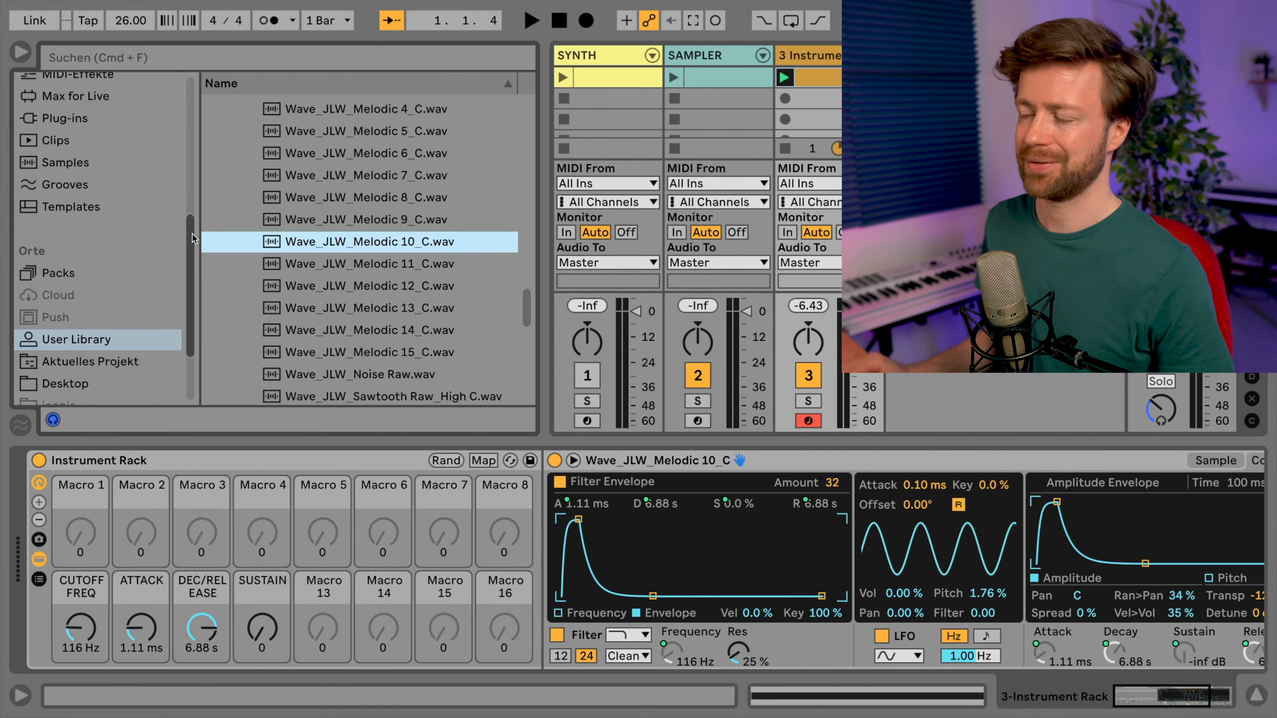
Add a Hybrid Reverb from the Reverb & Resonance audio effects and place it inside the Instrument Rack after Simpler
scroll(151, 228, up, 10)
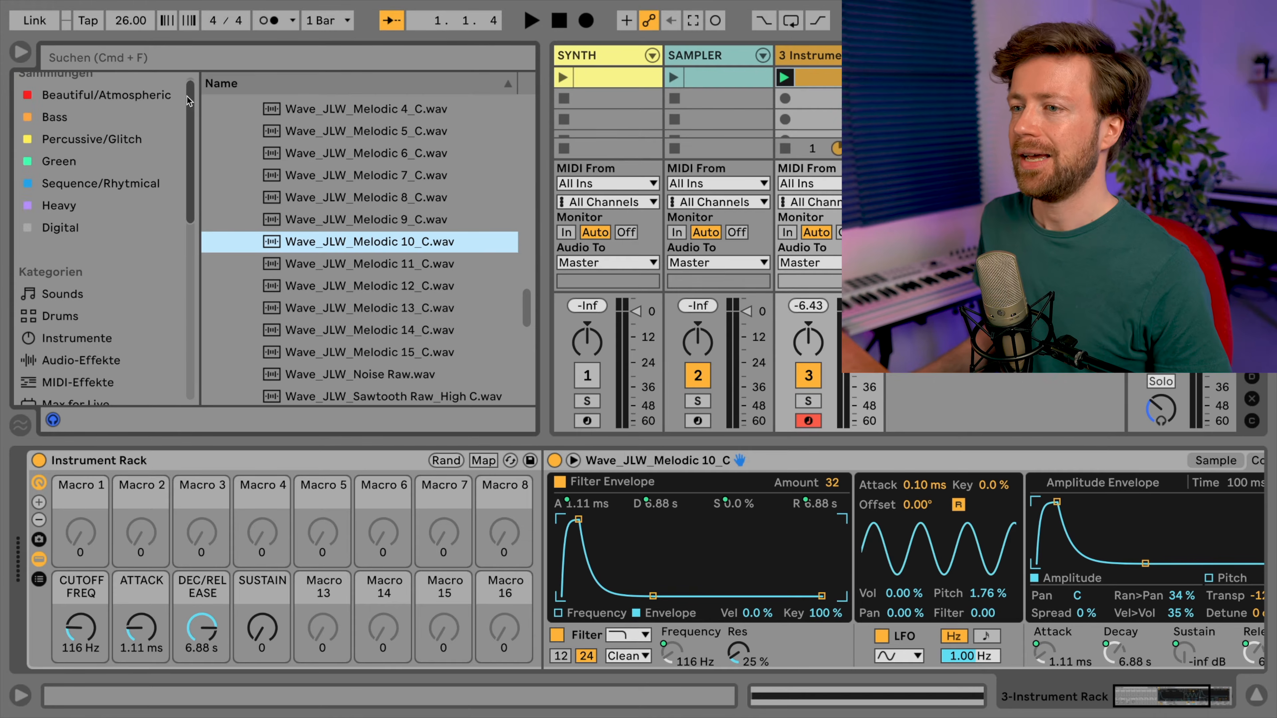
scroll(116, 227, down, 3)
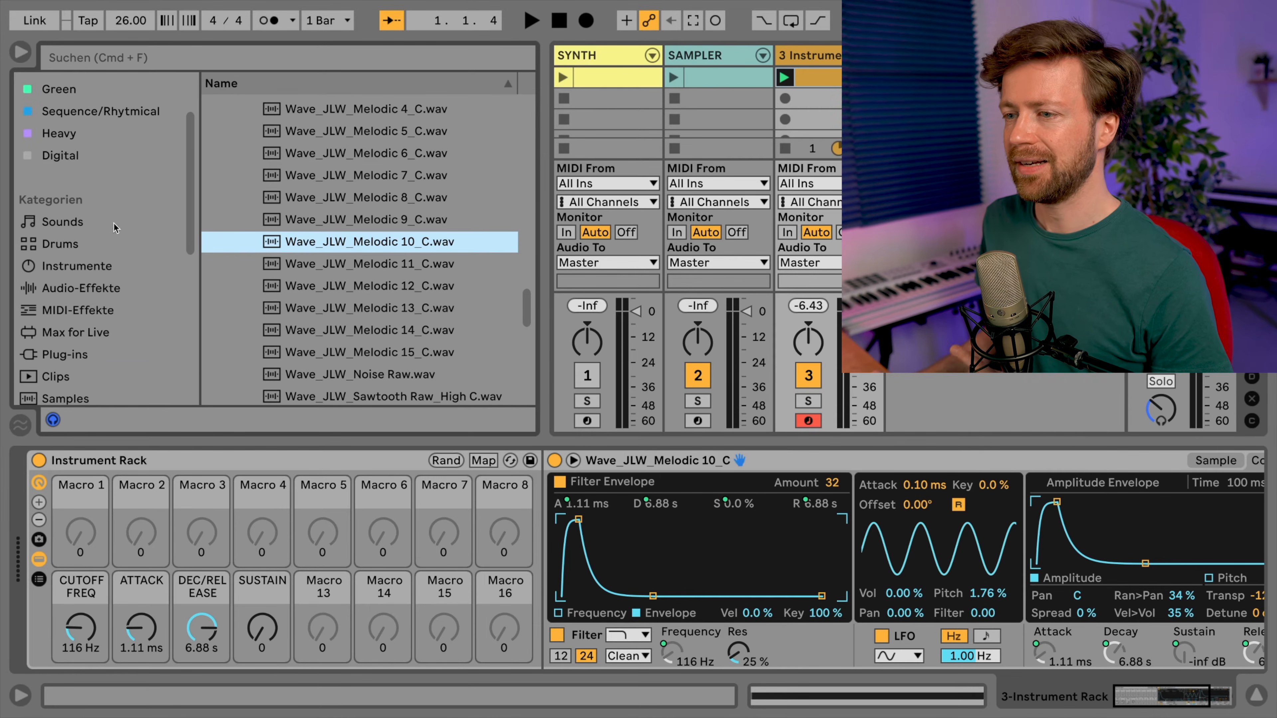
click(103, 290)
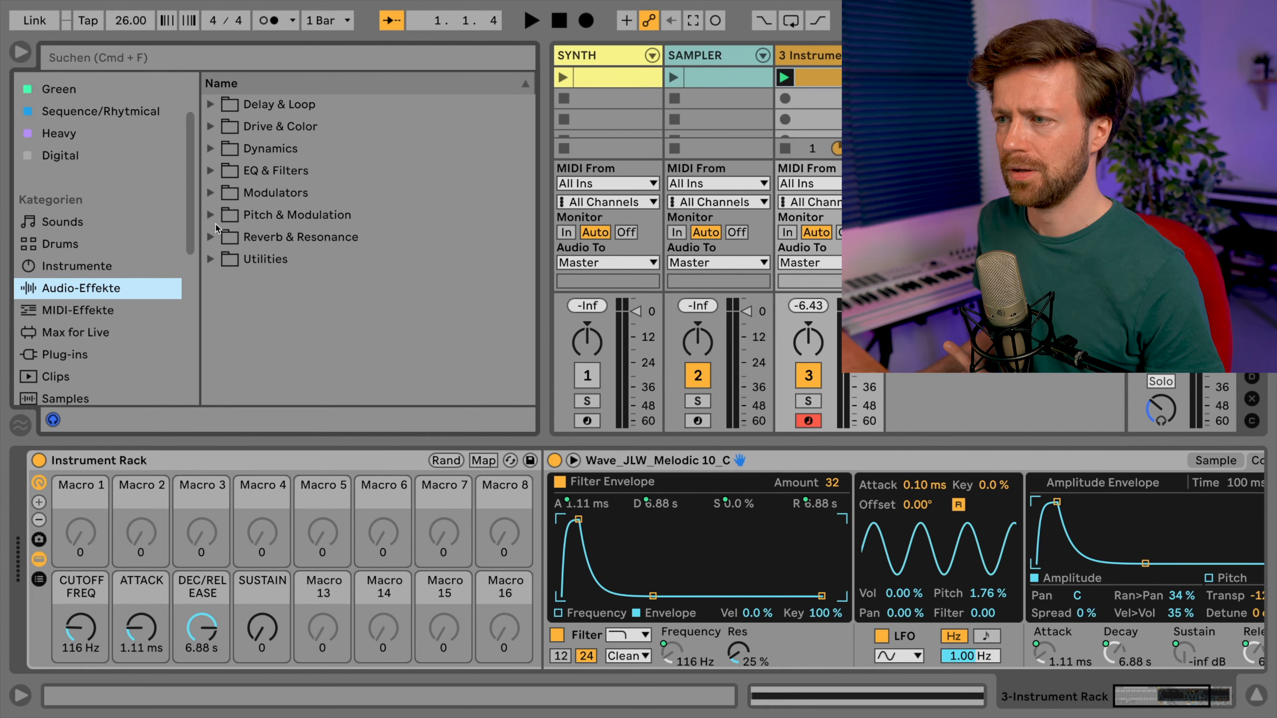
click(214, 237)
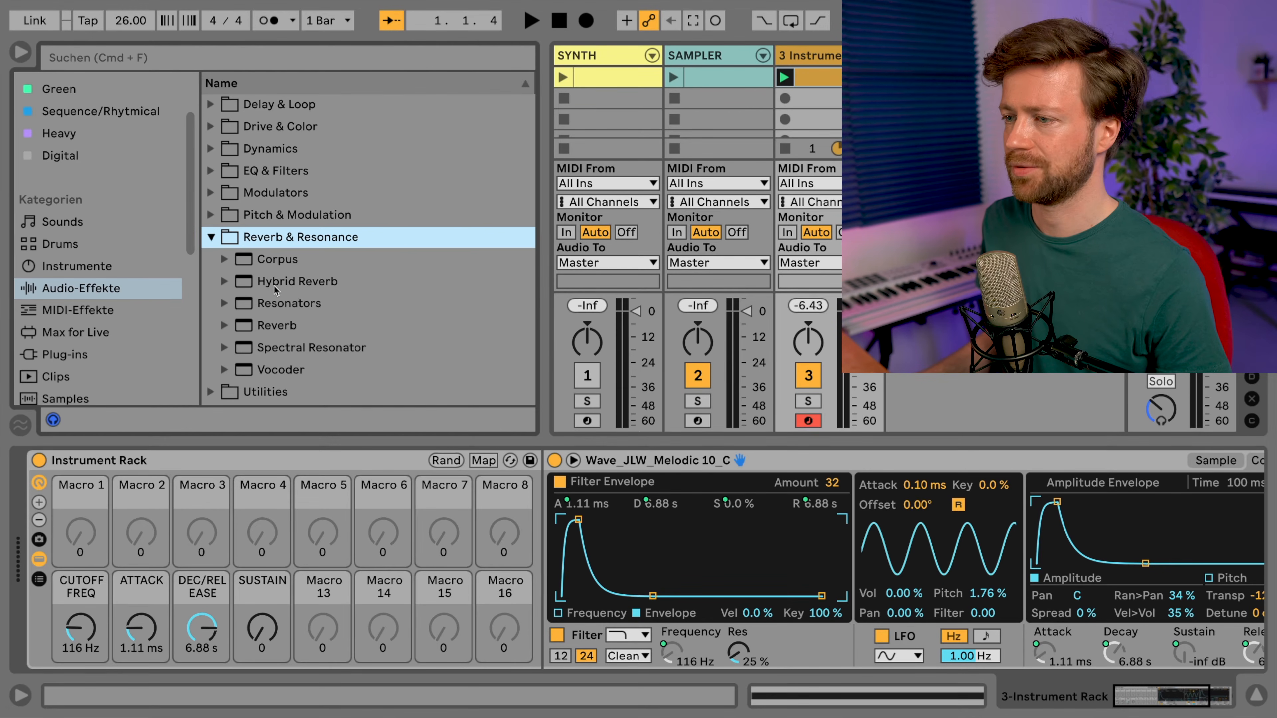
double_click(285, 281)
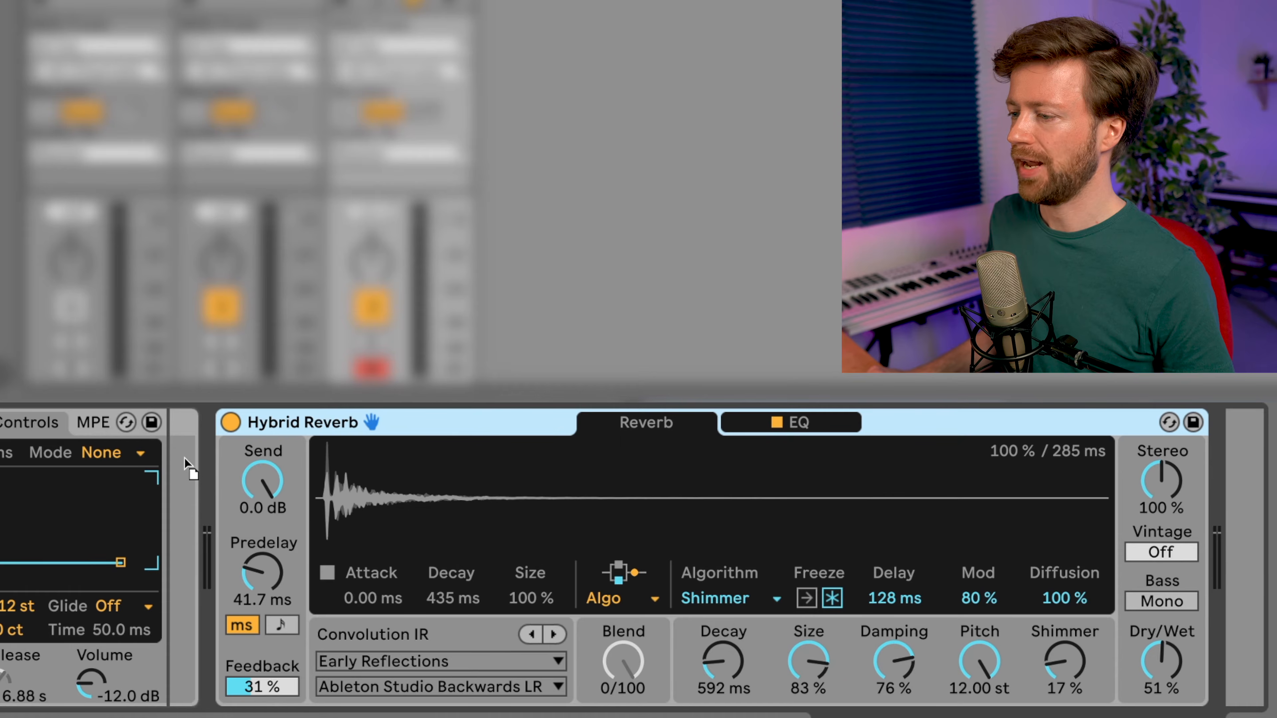
drag(184, 460, 162, 462)
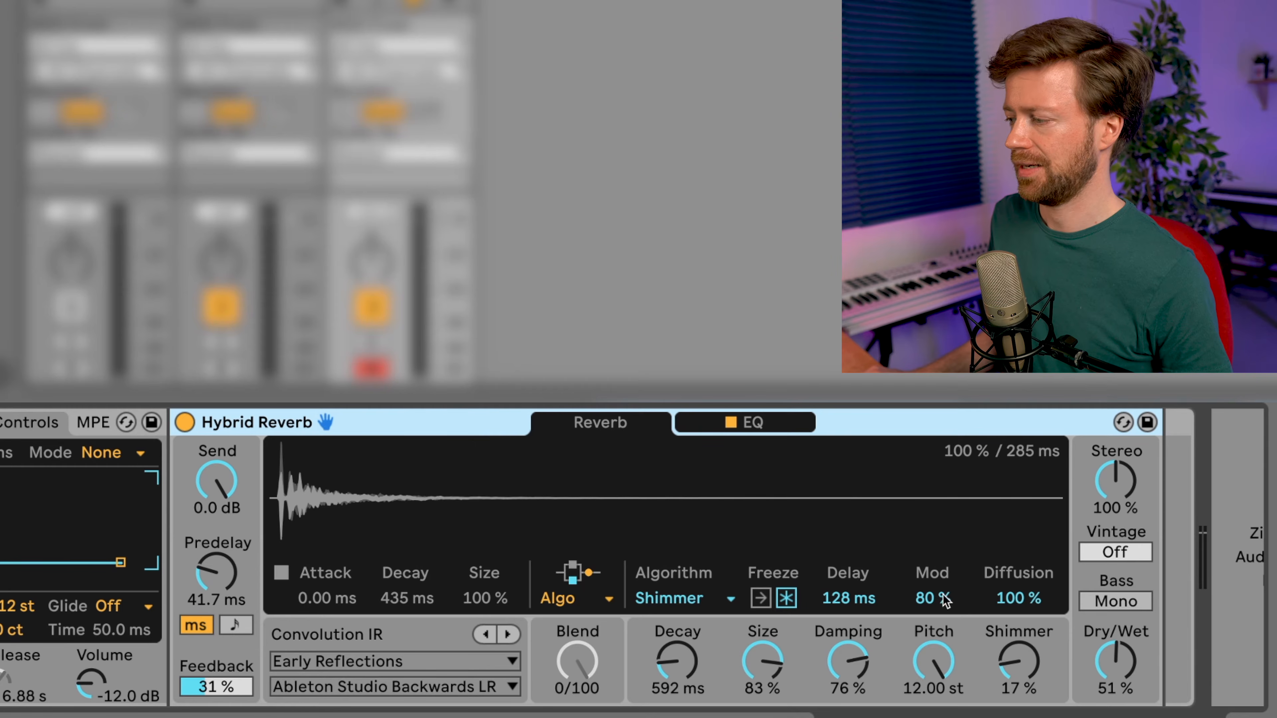
Map Hybrid Reverb's Dry/Wet to Macro 15 and its Shimmer amount to Macro 16
right_click(1120, 673)
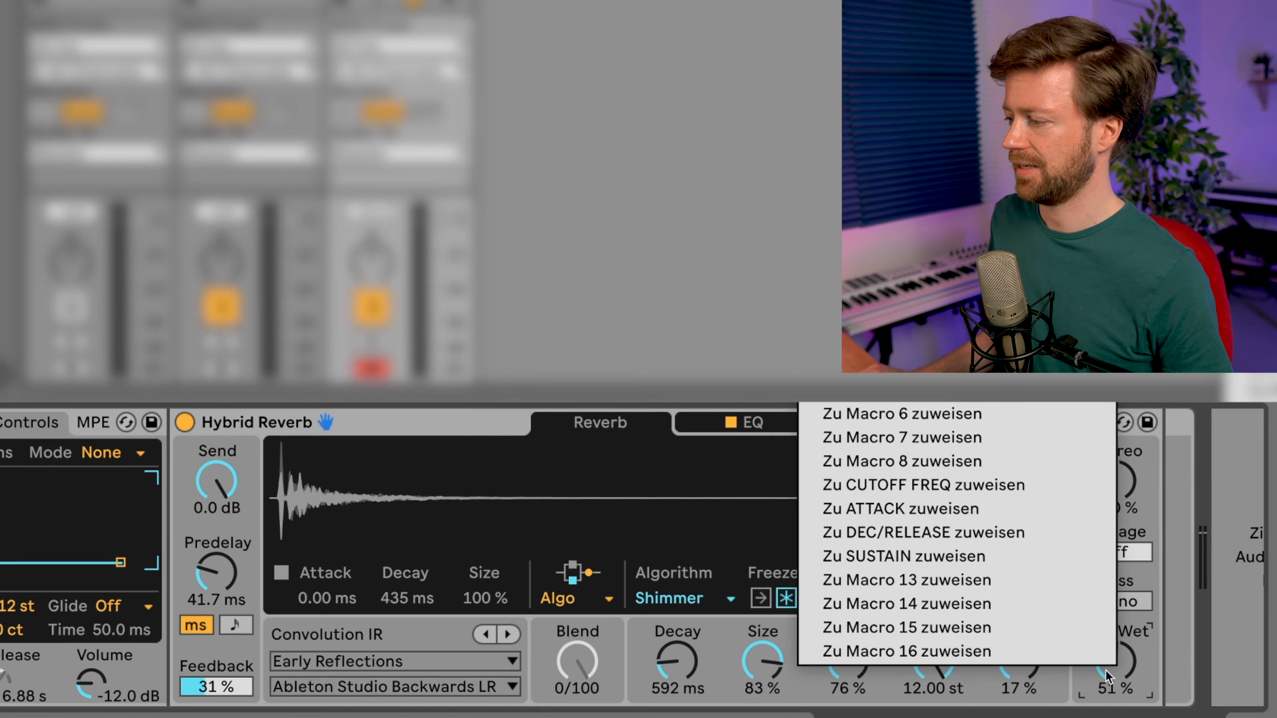
click(908, 626)
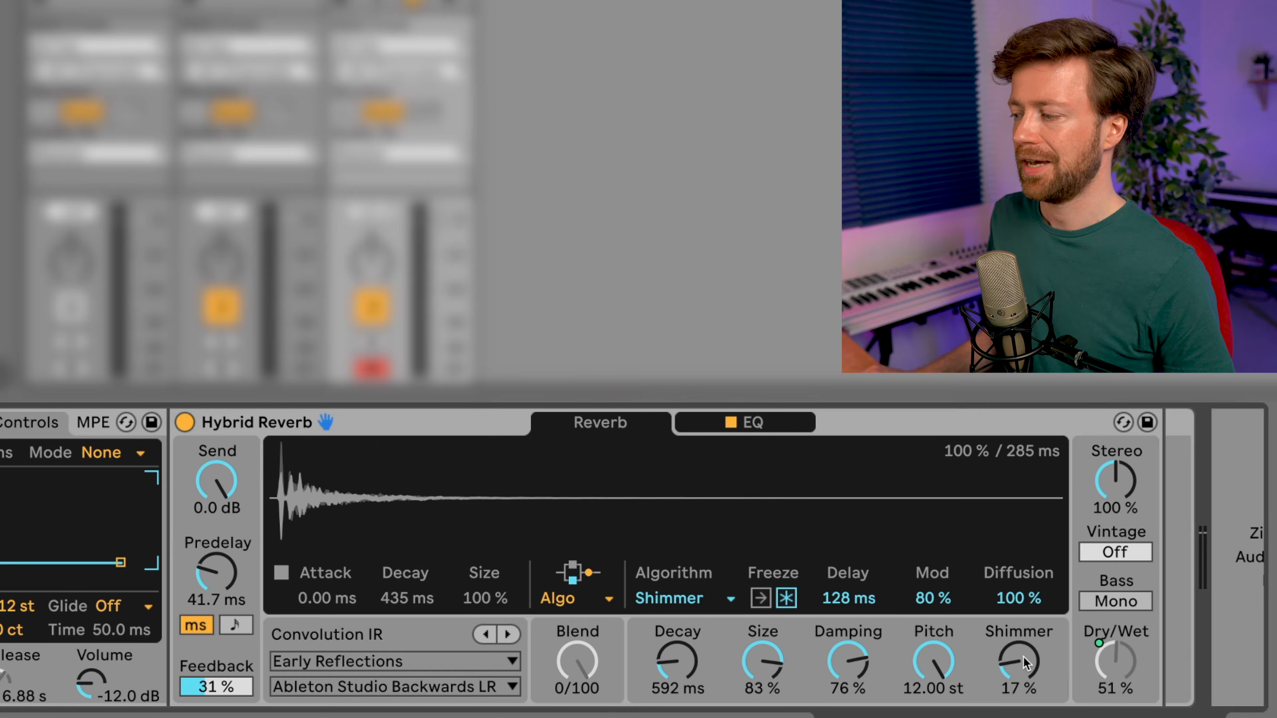
right_click(1026, 668)
click(915, 638)
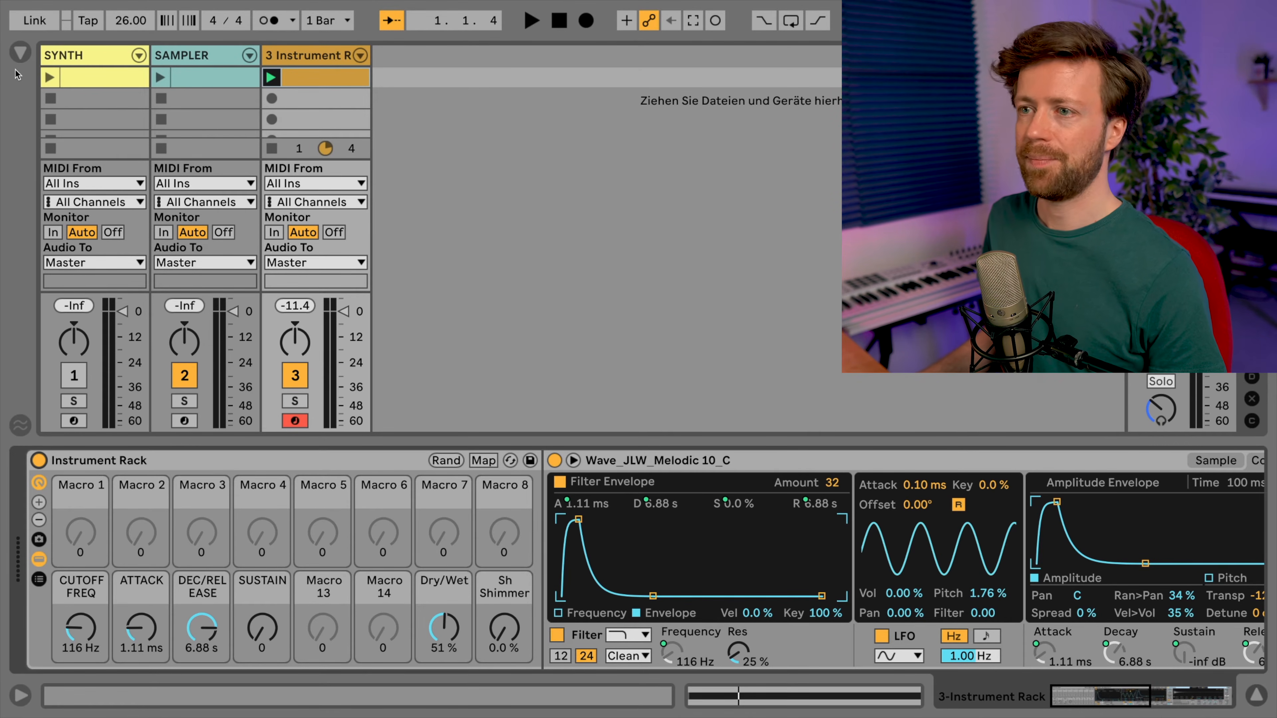
Add an Arpeggiator MIDI effect in front of the Instrument Rack
click(20, 51)
click(111, 312)
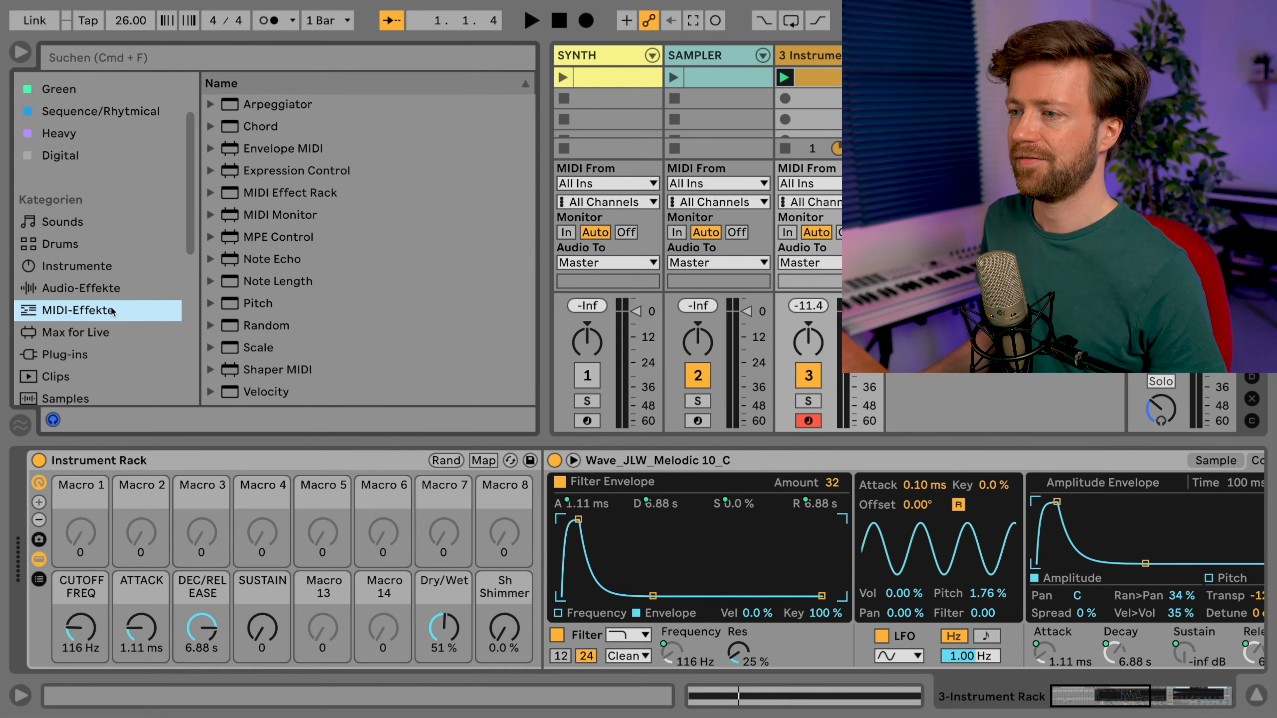
mouse_move(265, 113)
mouse_down()
mouse_move(284, 134)
mouse_move(100, 474)
mouse_move(78, 486)
mouse_up()
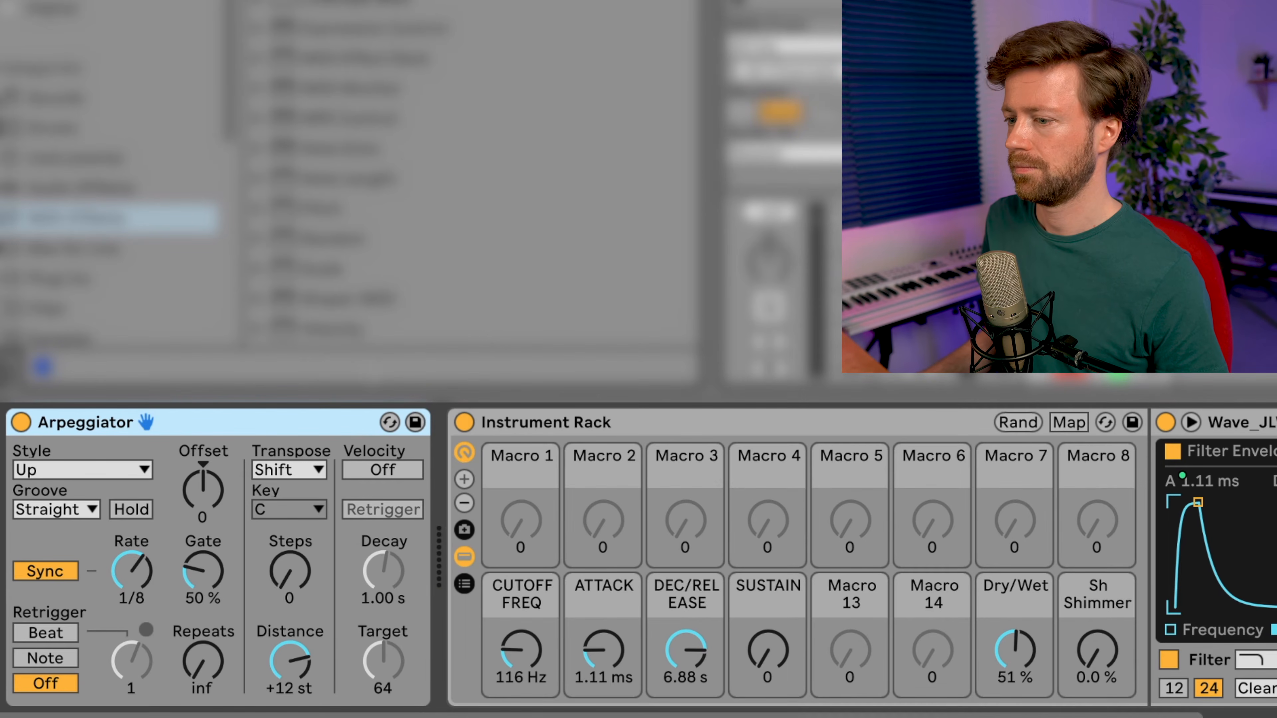
Set the Arpeggiator's Gate to 99 % and its Rate to 1/1
drag(146, 581, 146, 594)
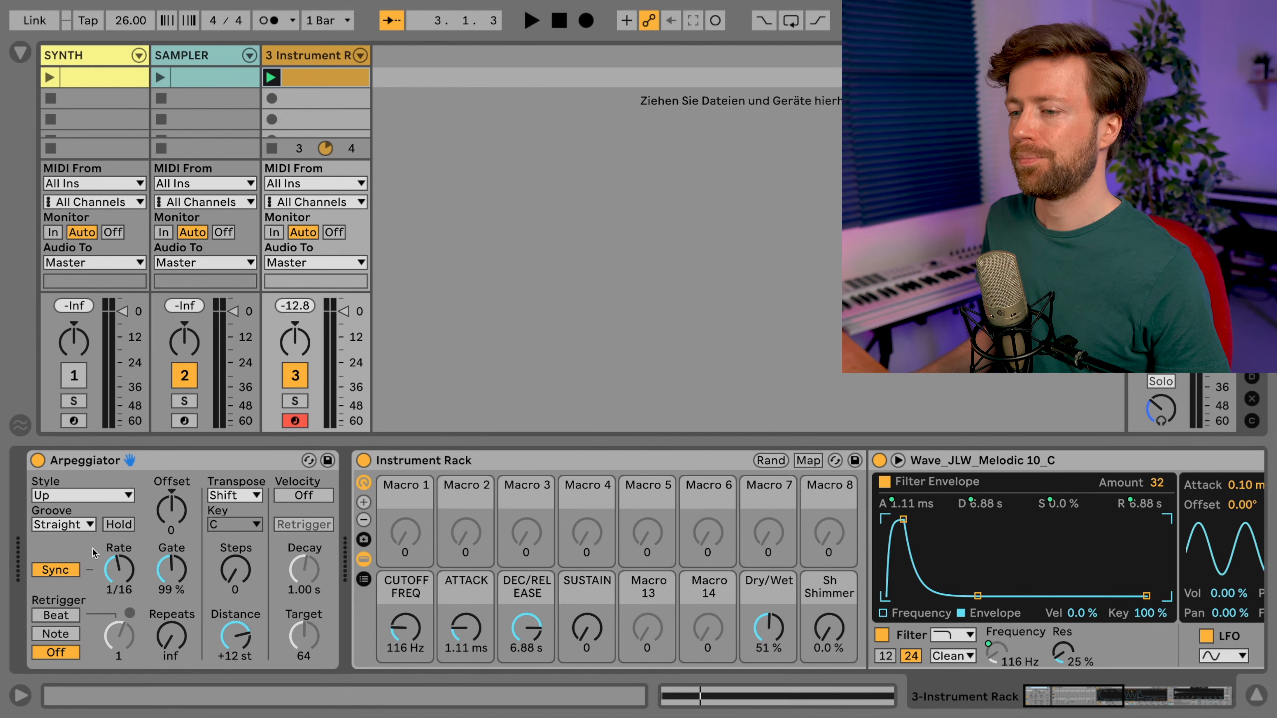
drag(116, 574, 116, 536)
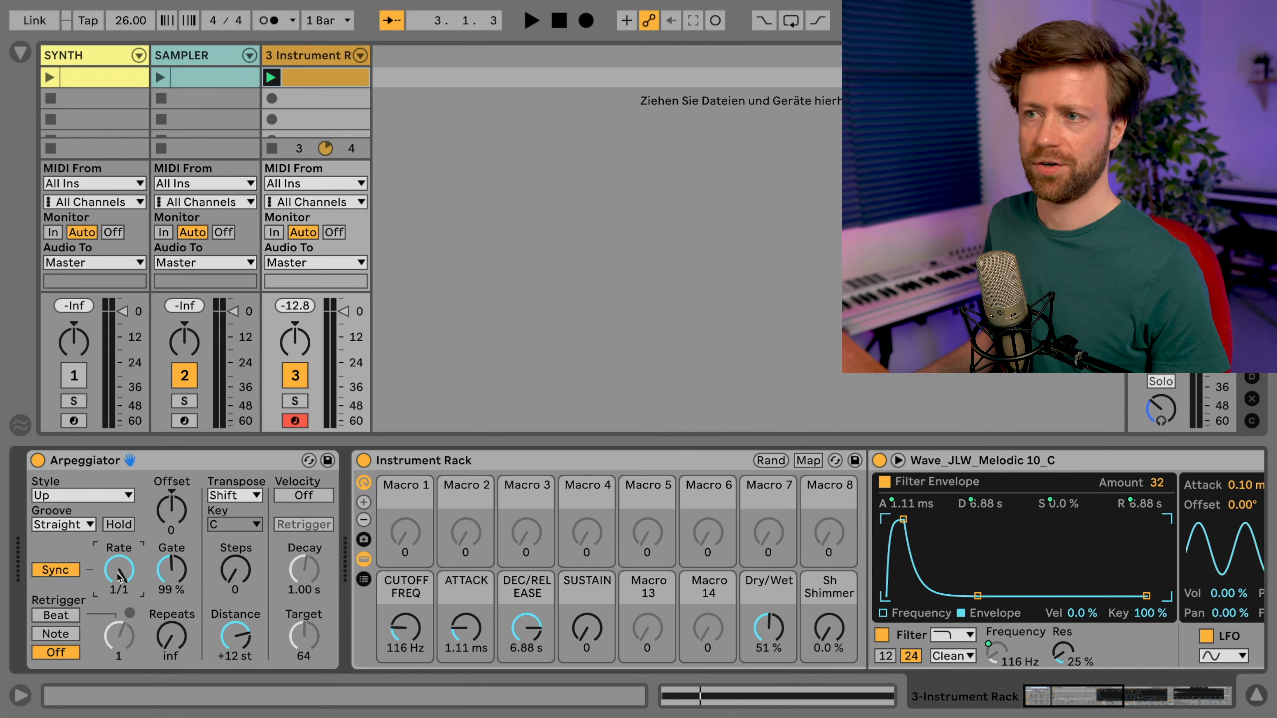
drag(119, 576, 119, 599)
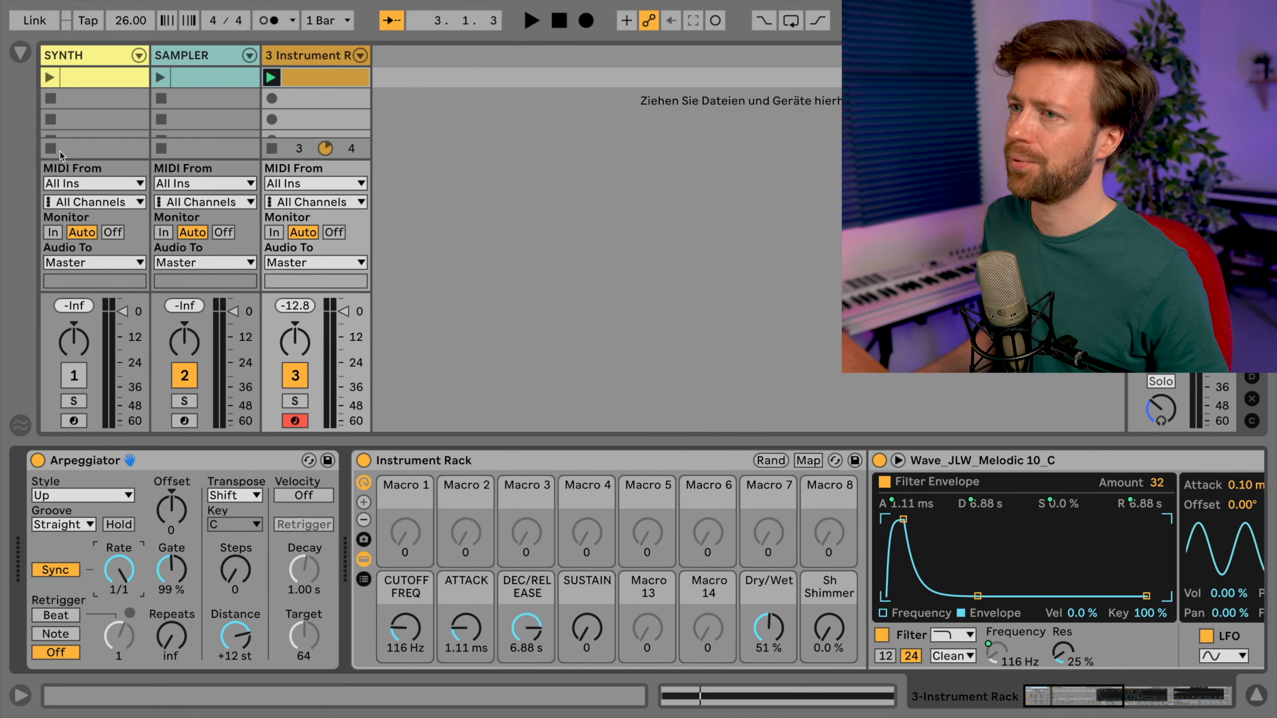
Audition the arpeggiated instrument at a tempo of 105 BPM and return the tempo to 26 BPM
right_click(126, 26)
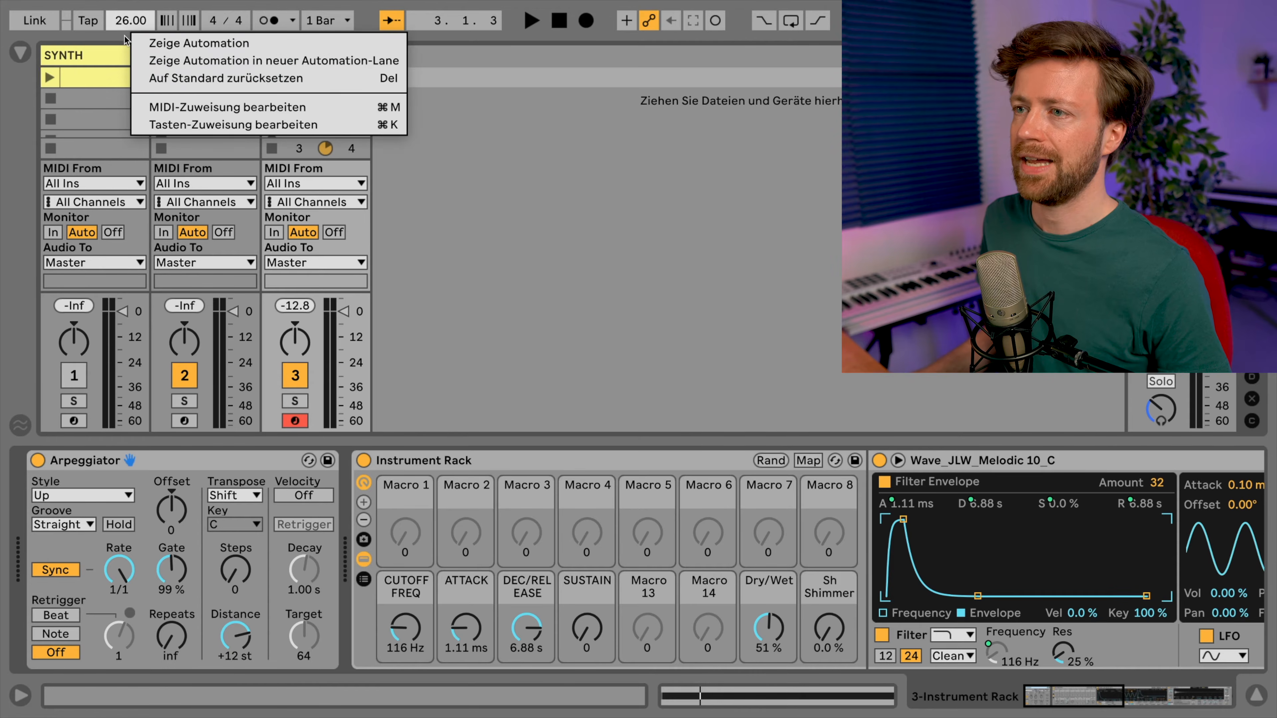
click(125, 41)
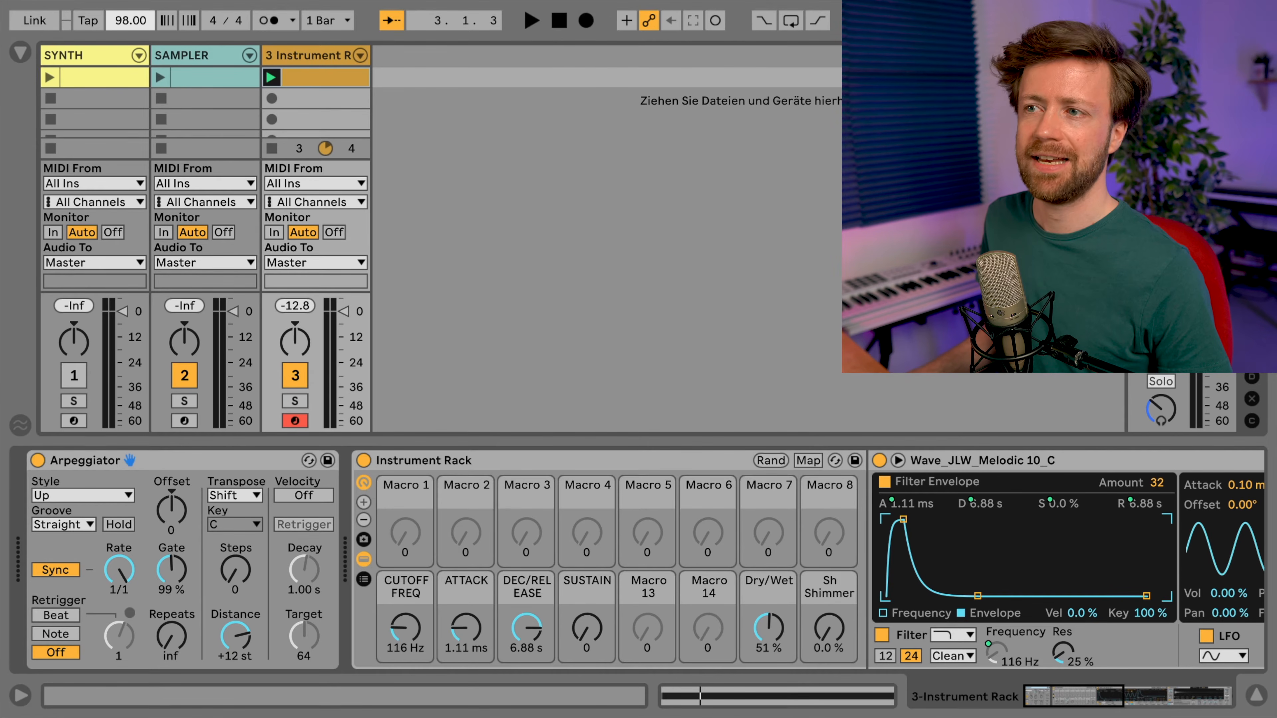
key(space)
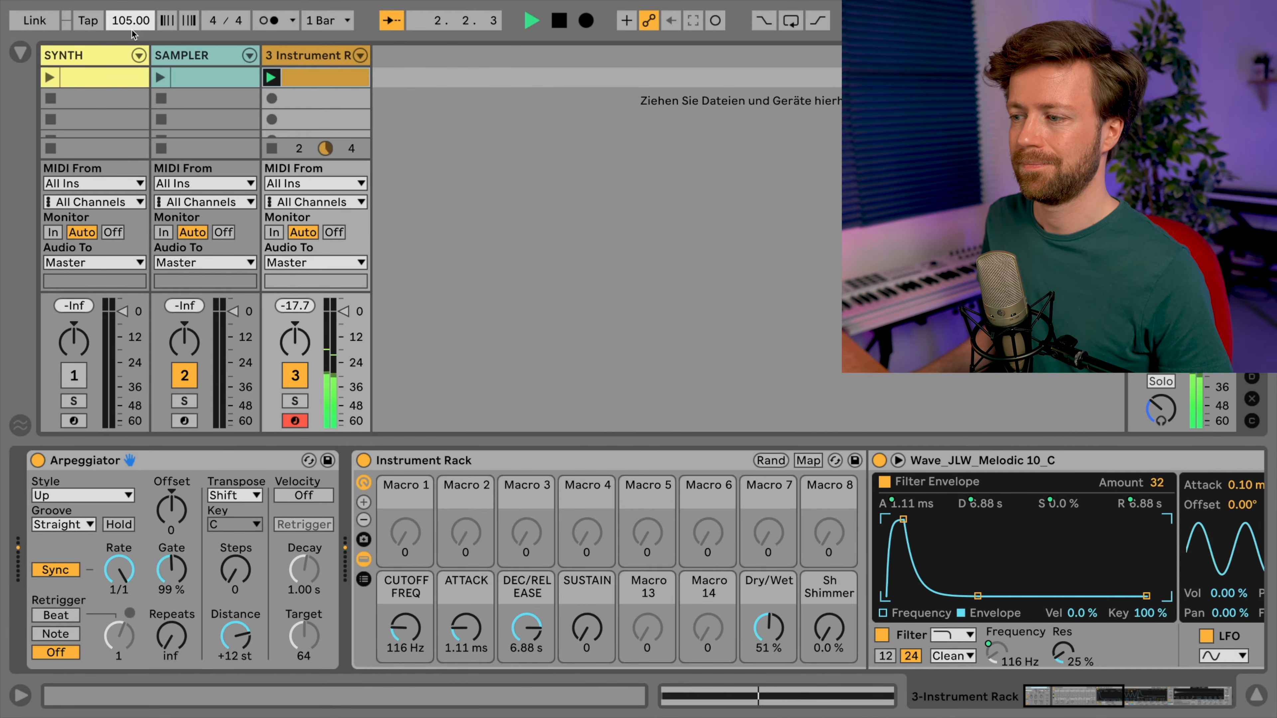
key(space)
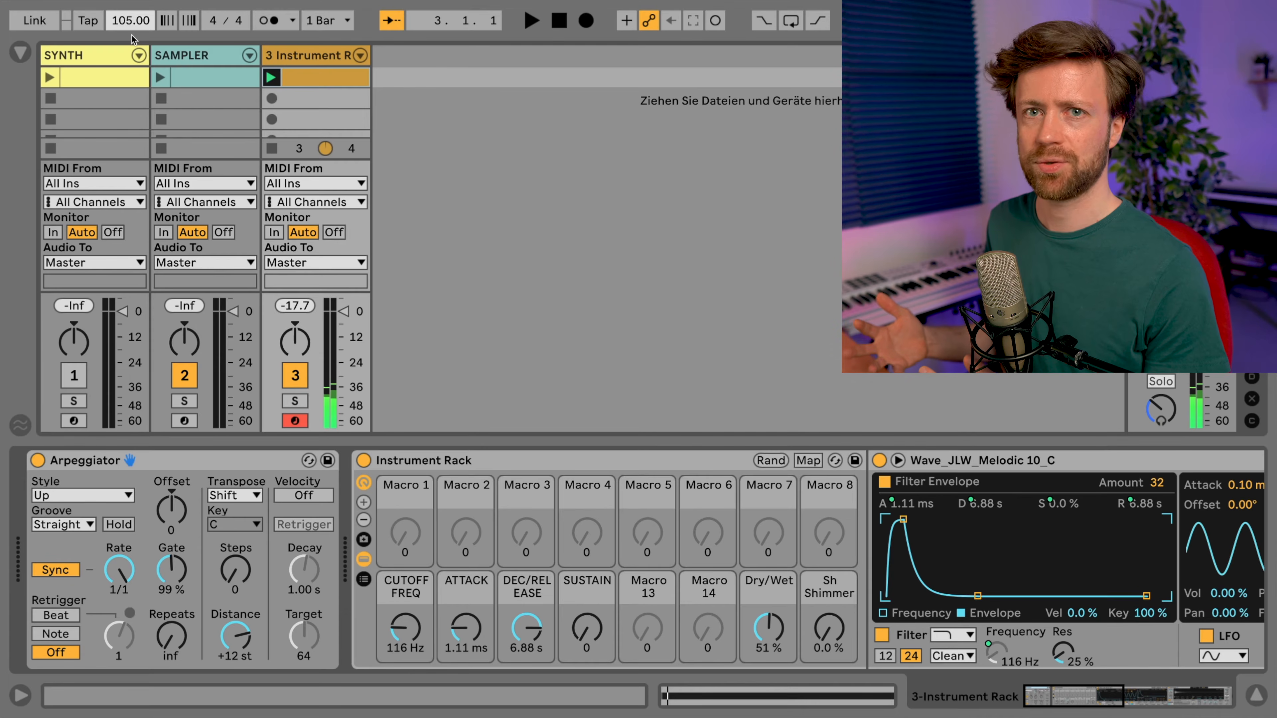
drag(130, 20, 130, 83)
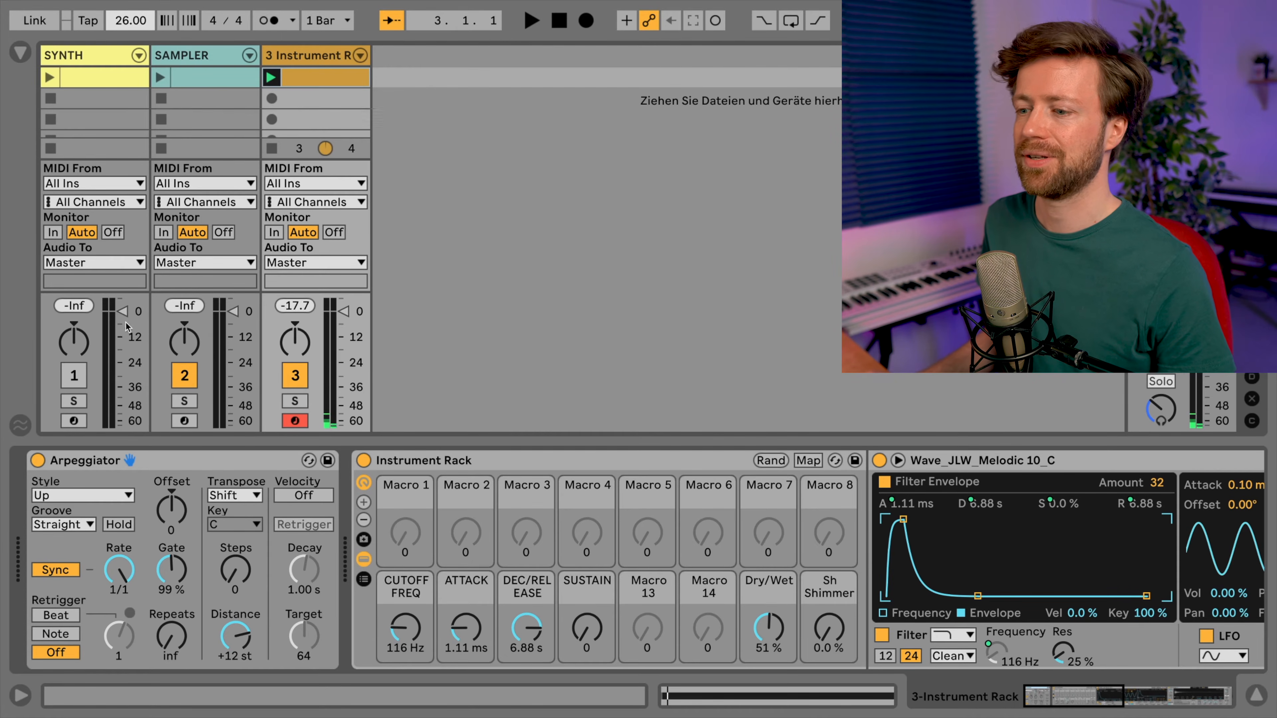
Set the Arpeggiator's synced Rate to 1/16
click(119, 570)
drag(119, 570, 120, 556)
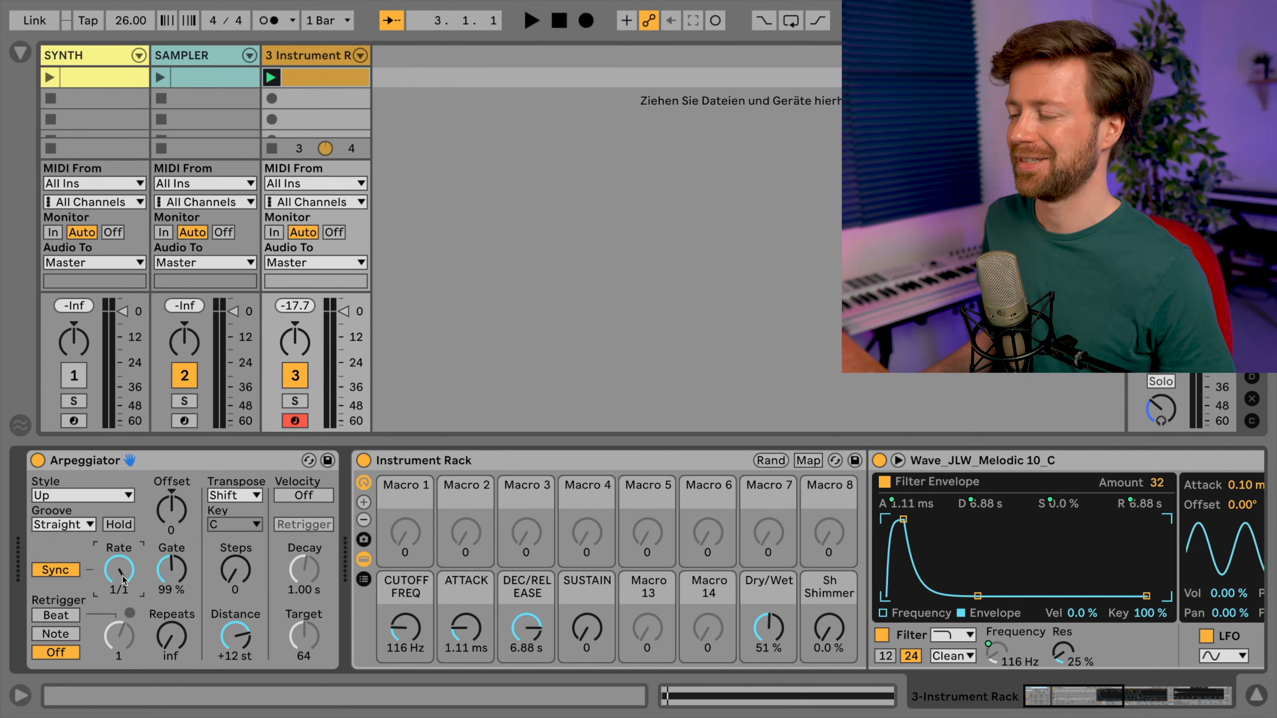
drag(121, 580, 121, 617)
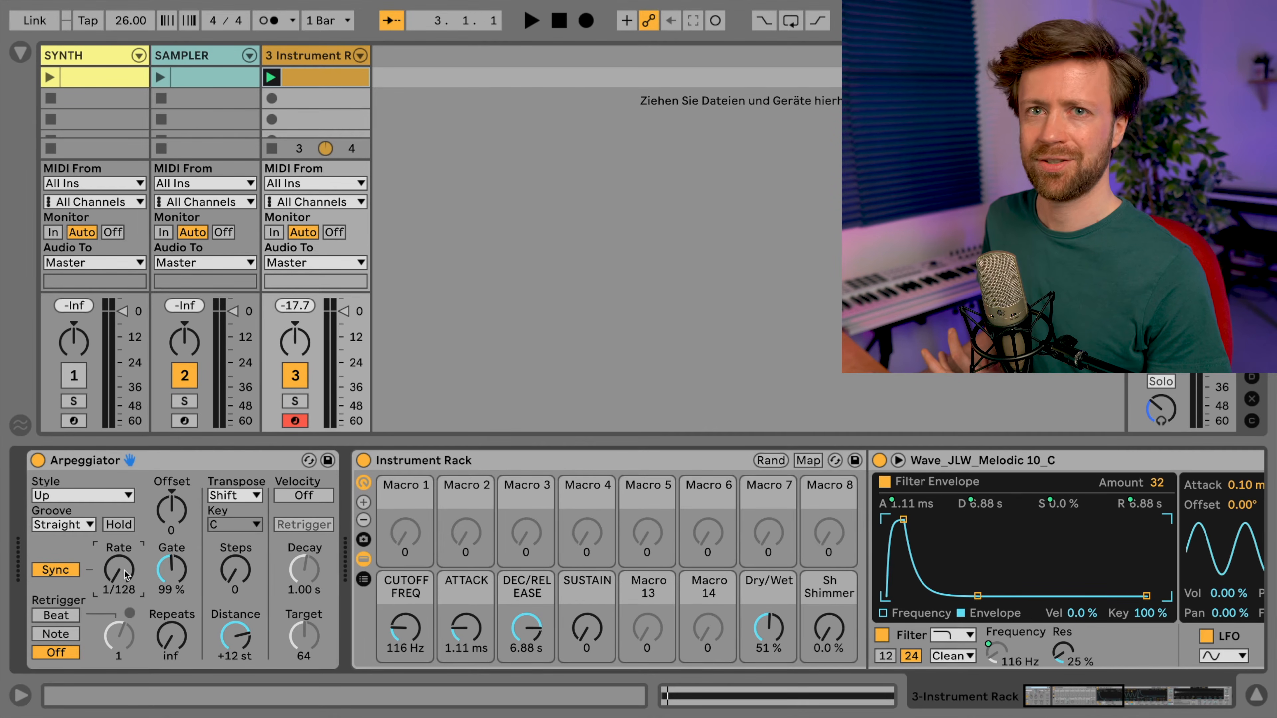
scroll(118, 577, up, 1)
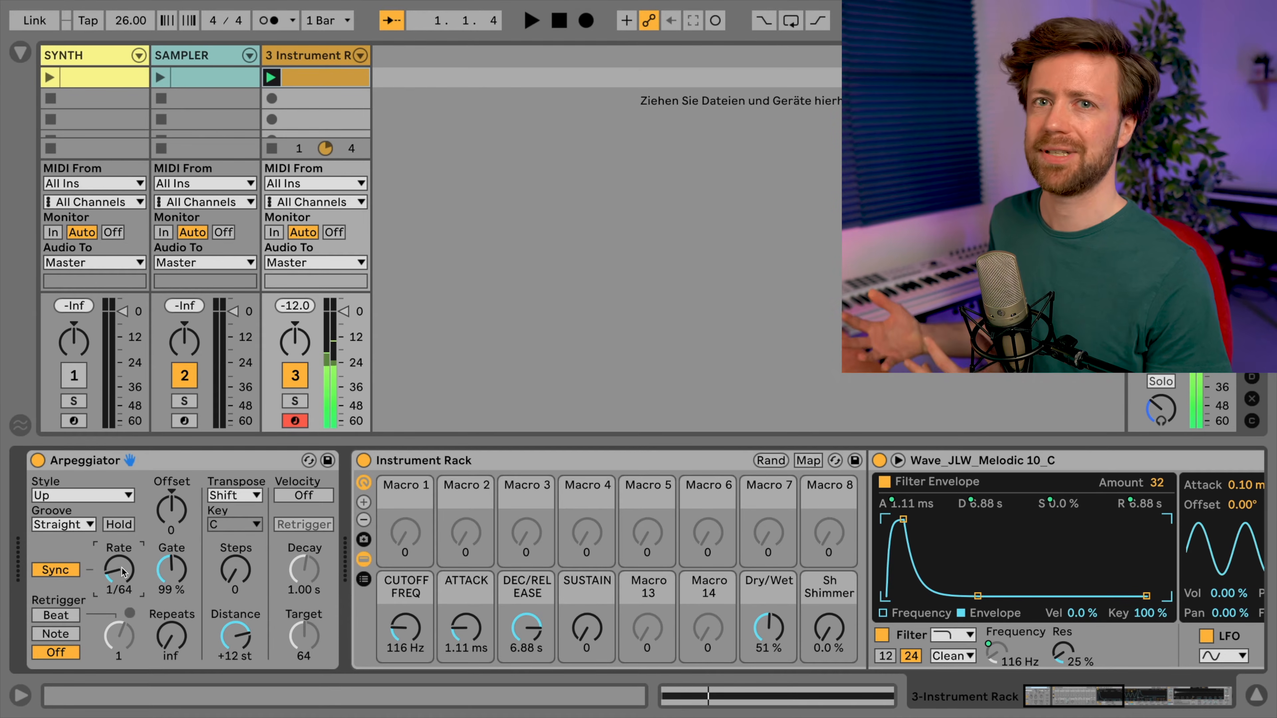
scroll(122, 572, up, 2)
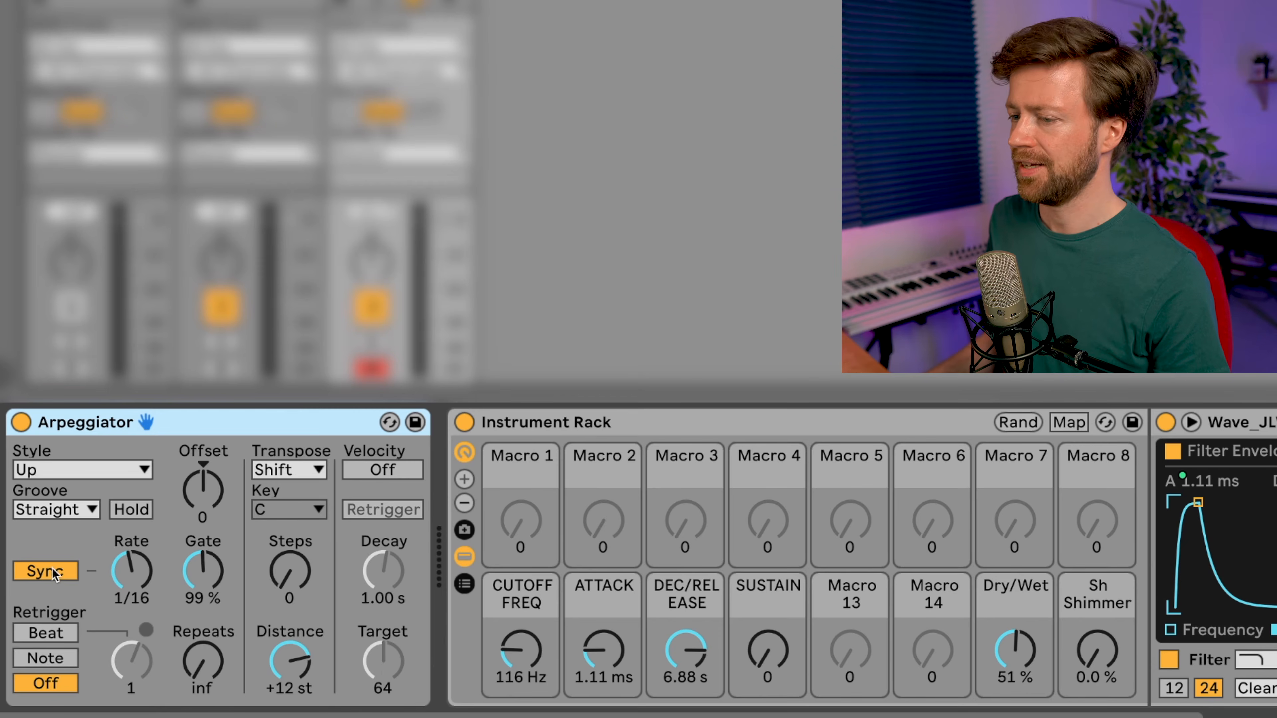
Move the Arpeggiator into the Instrument Rack in front of Simpler and map its Rate to Macro 1
right_click(143, 585)
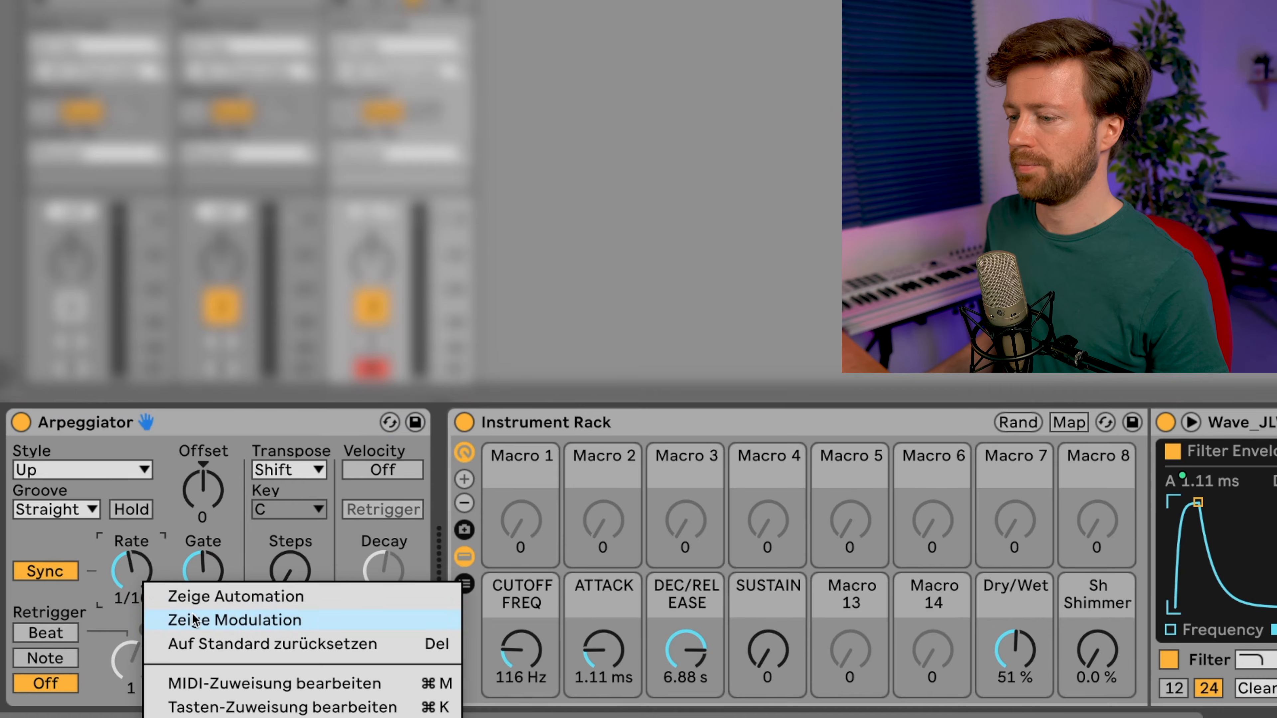
click(118, 577)
drag(63, 428, 1155, 479)
right_click(834, 575)
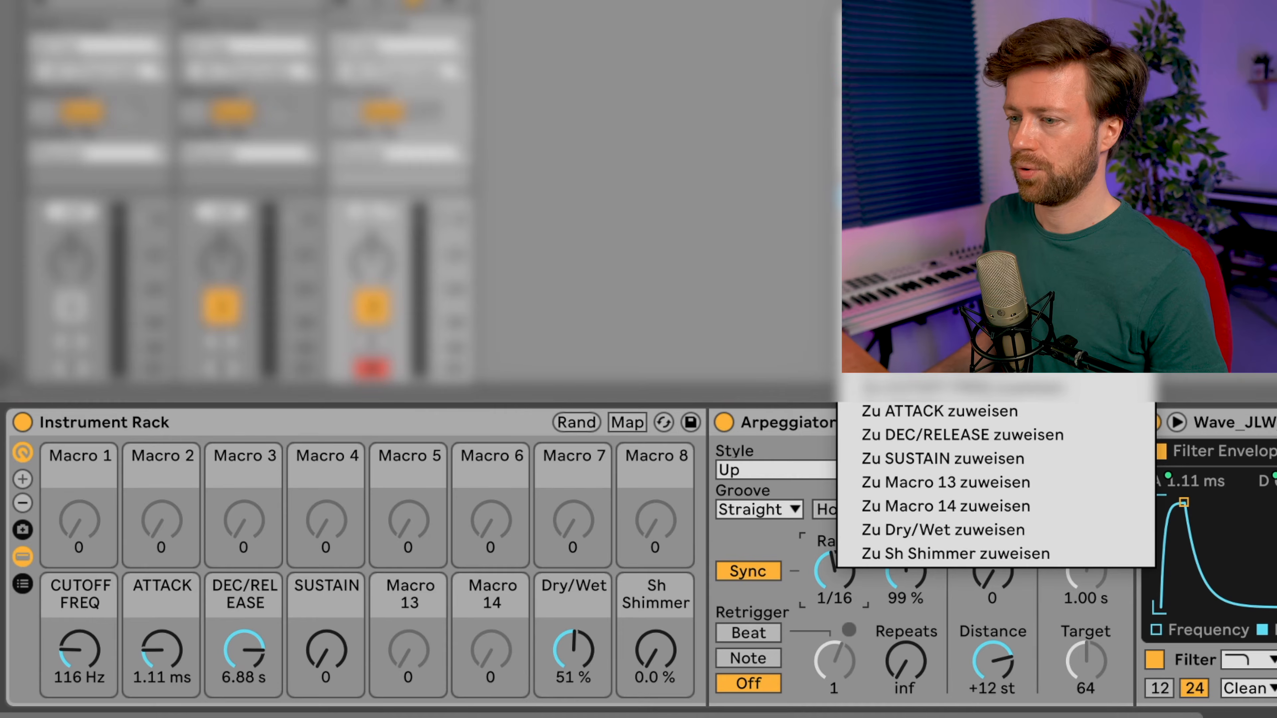
click(905, 196)
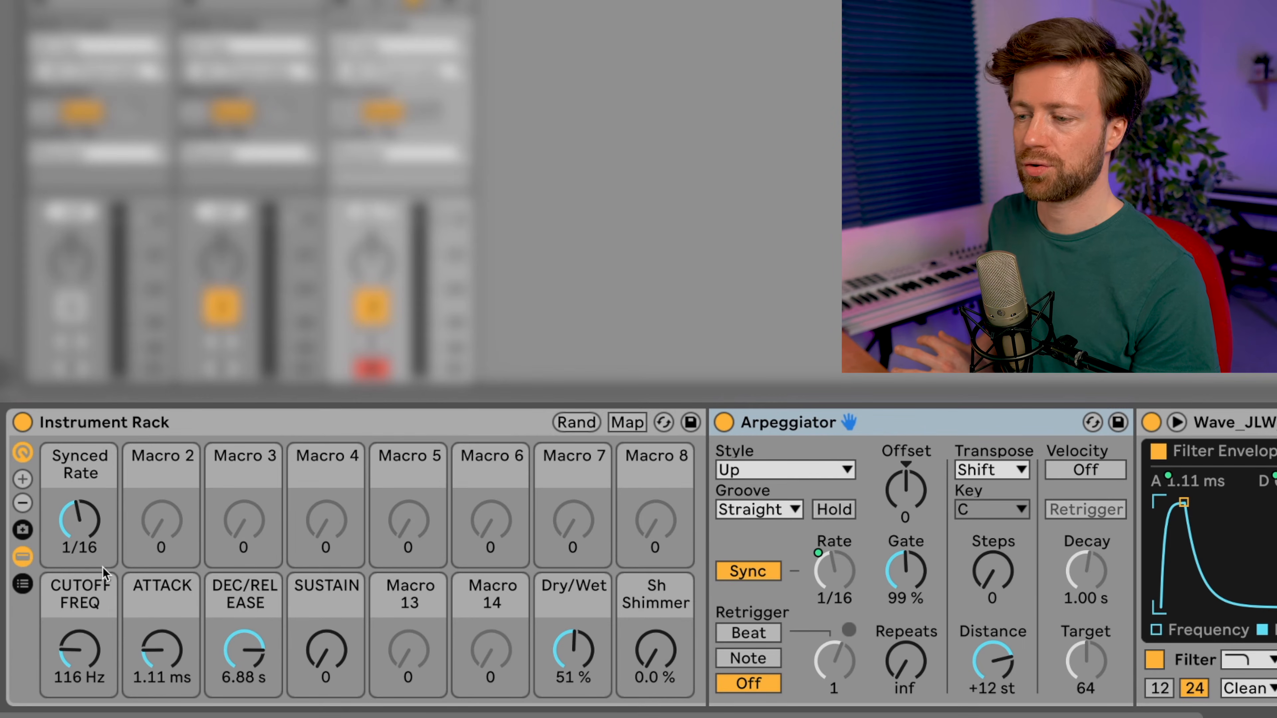
Color the CUTOFF FREQ, ATTACK, DEC/RELEASE and SUSTAIN macros pink and the Synced Rate macro teal
right_click(80, 600)
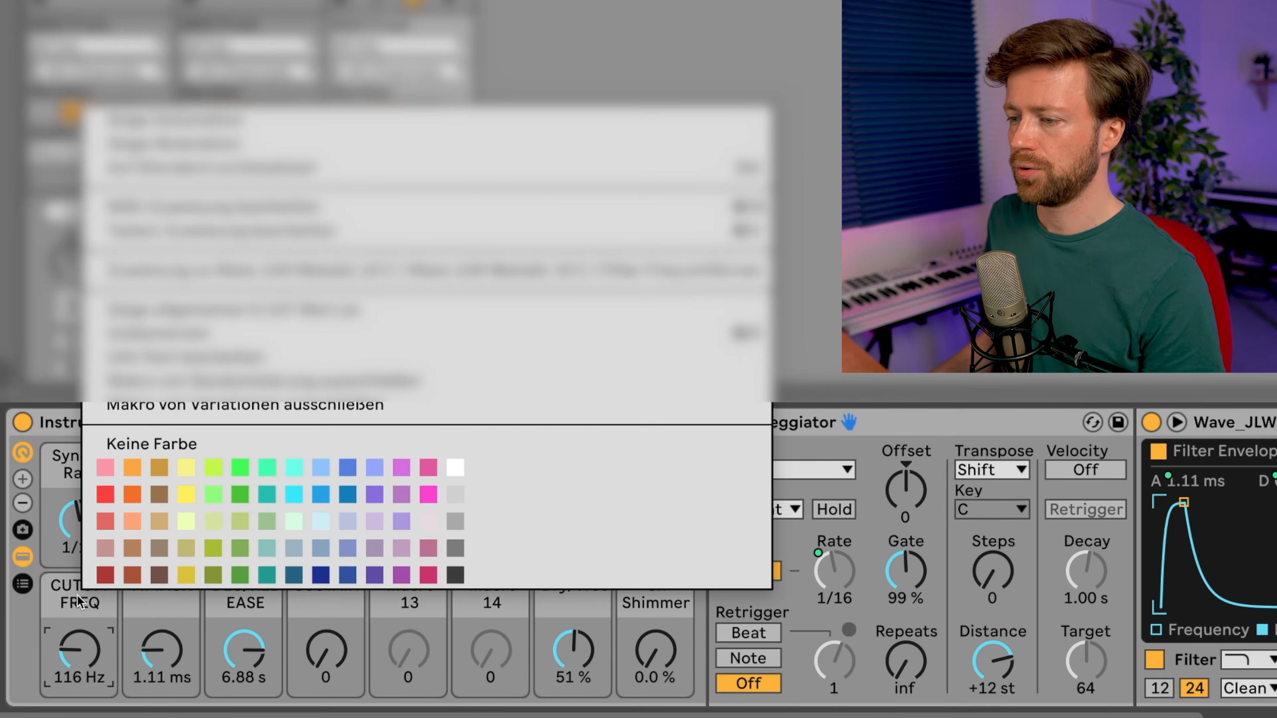
click(104, 468)
right_click(143, 610)
click(175, 476)
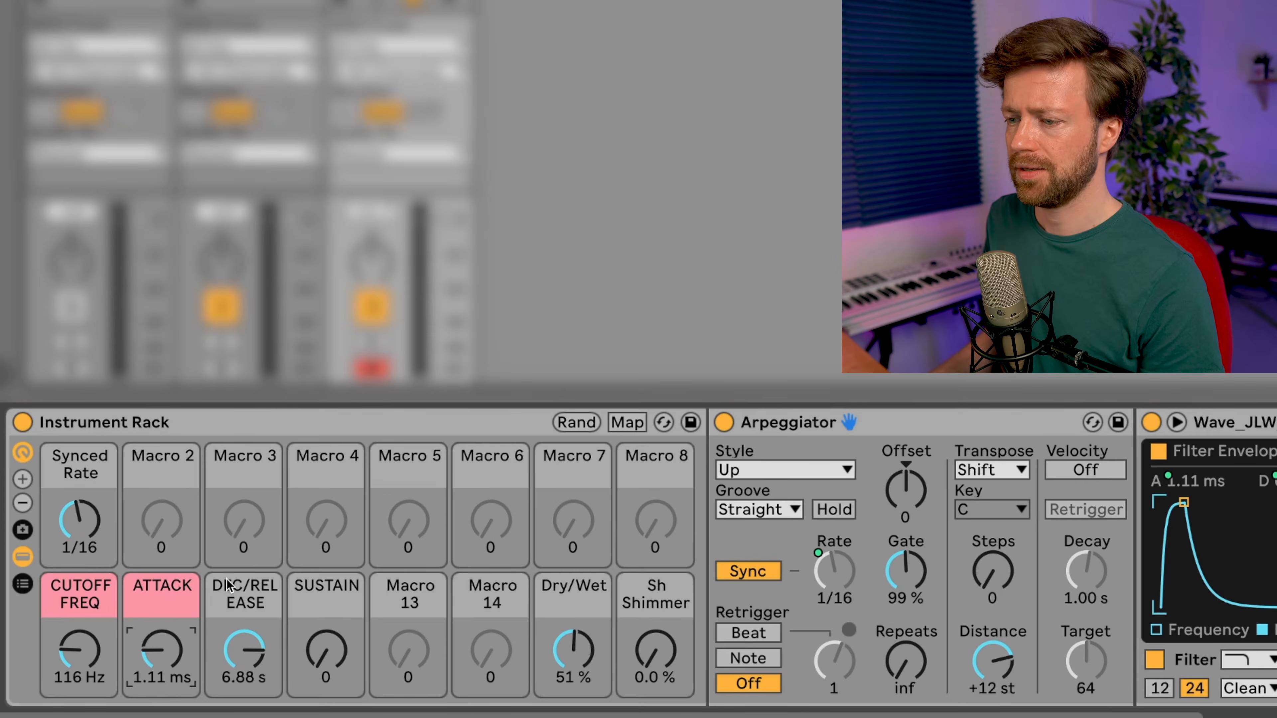
right_click(226, 583)
click(255, 466)
right_click(335, 600)
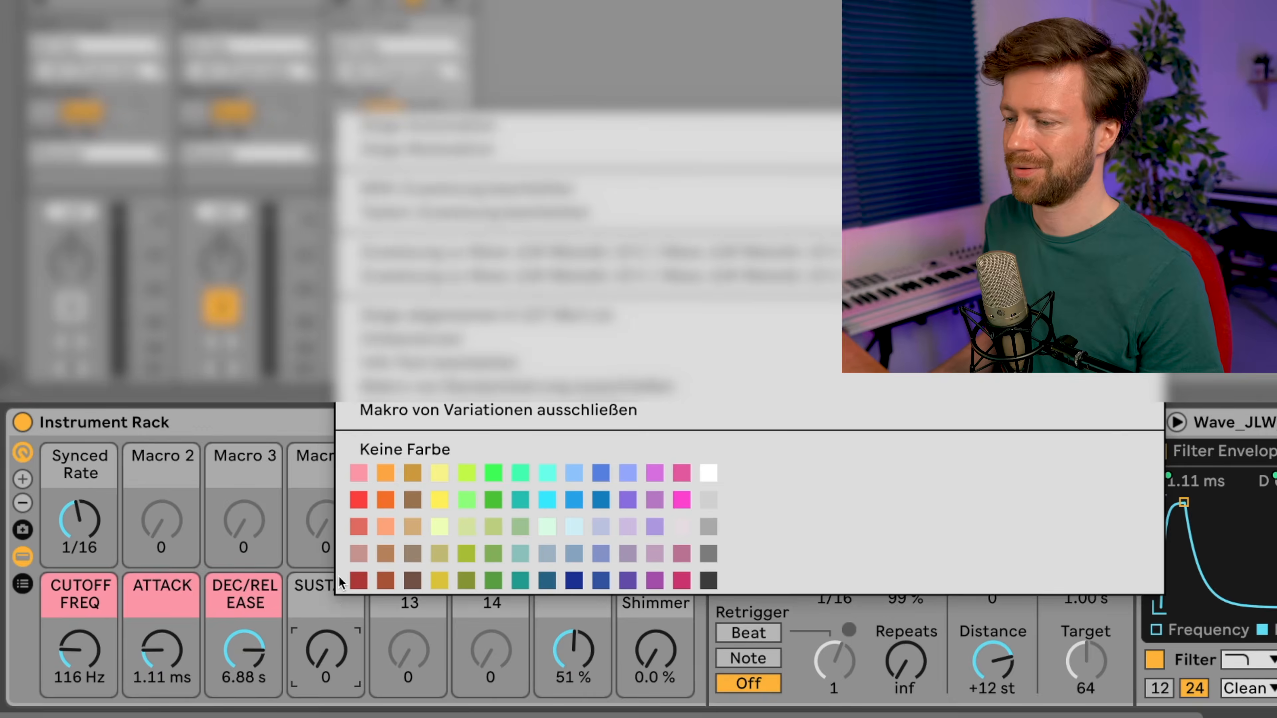
click(361, 473)
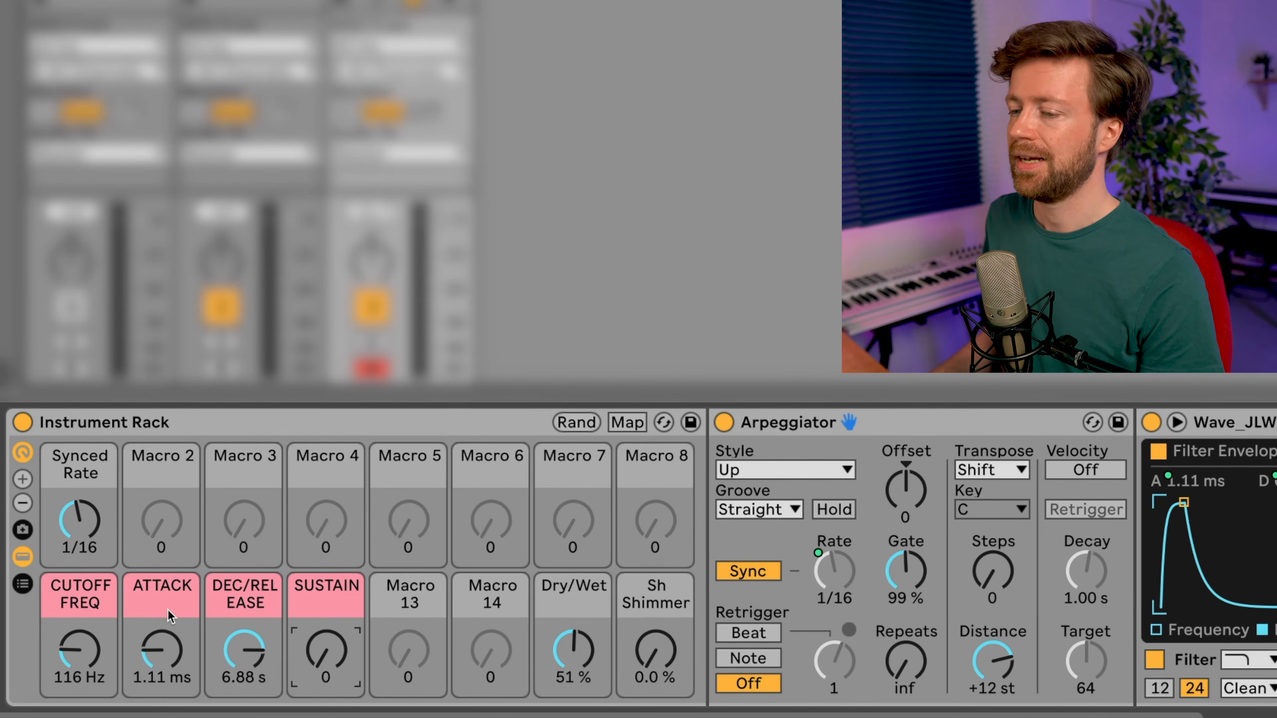
right_click(80, 475)
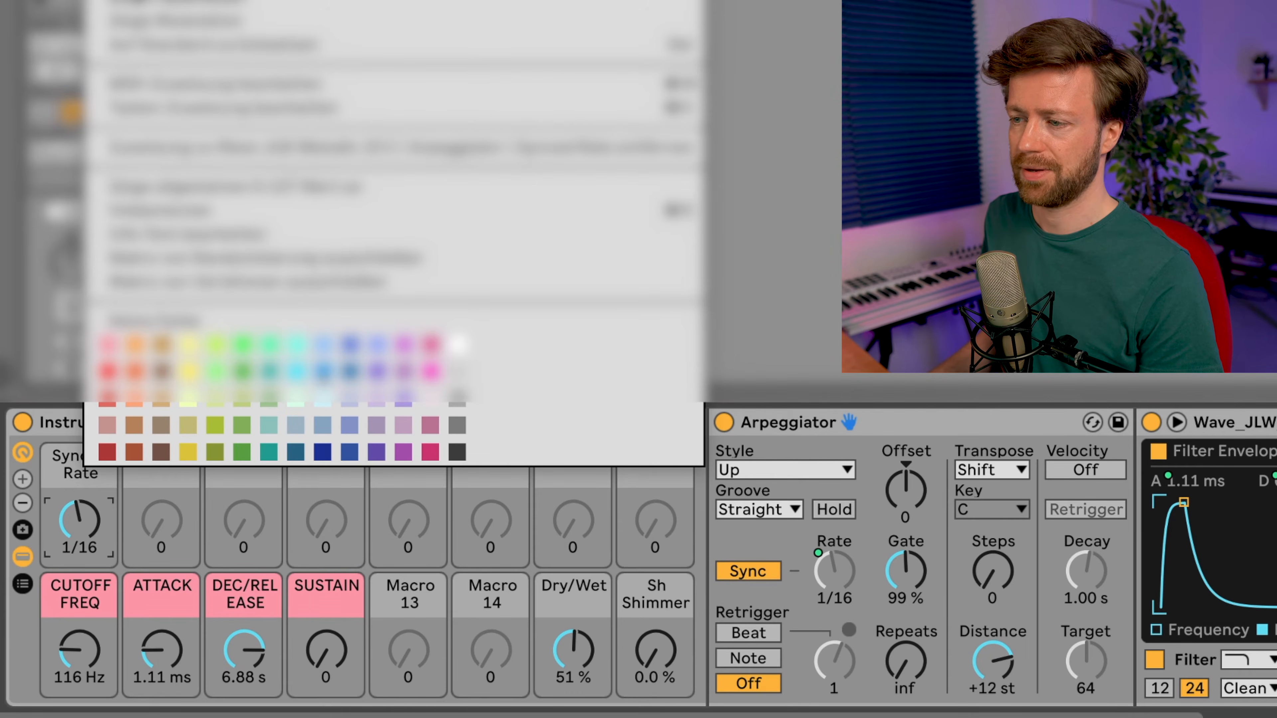
click(322, 373)
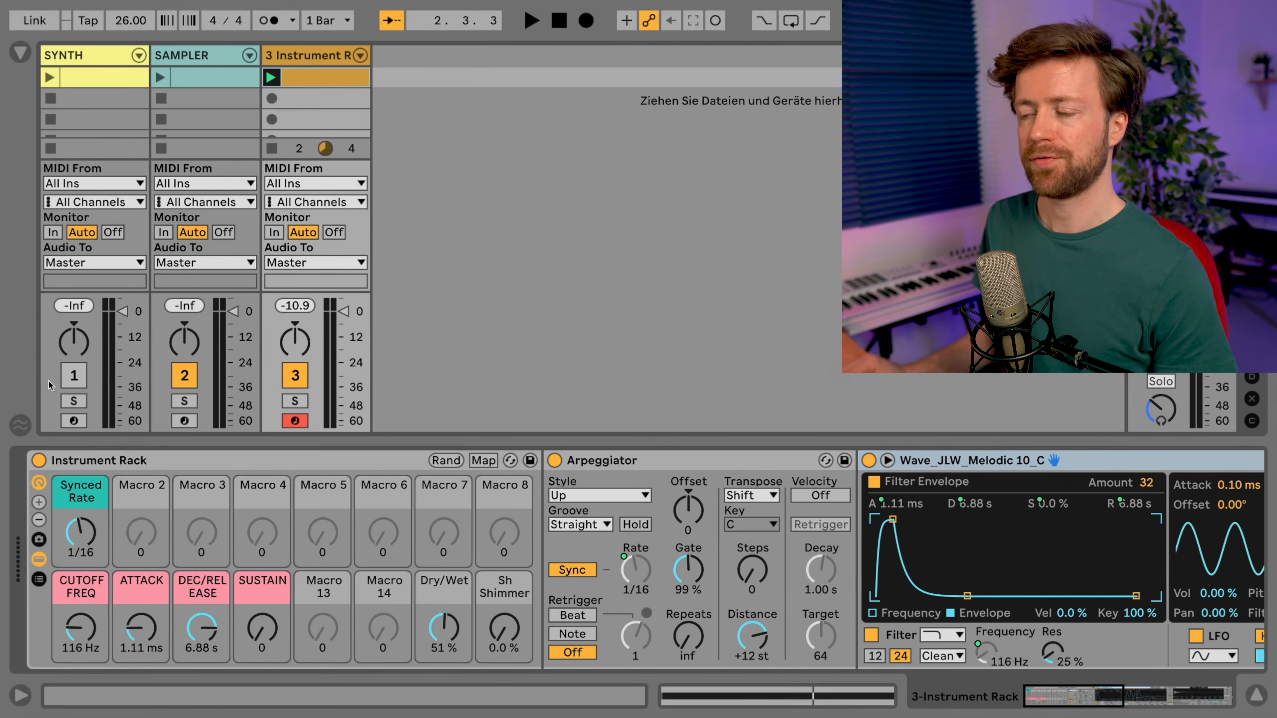
Add a Random MIDI effect between the Arpeggiator and Simpler and set its Chance to 100 %
click(23, 53)
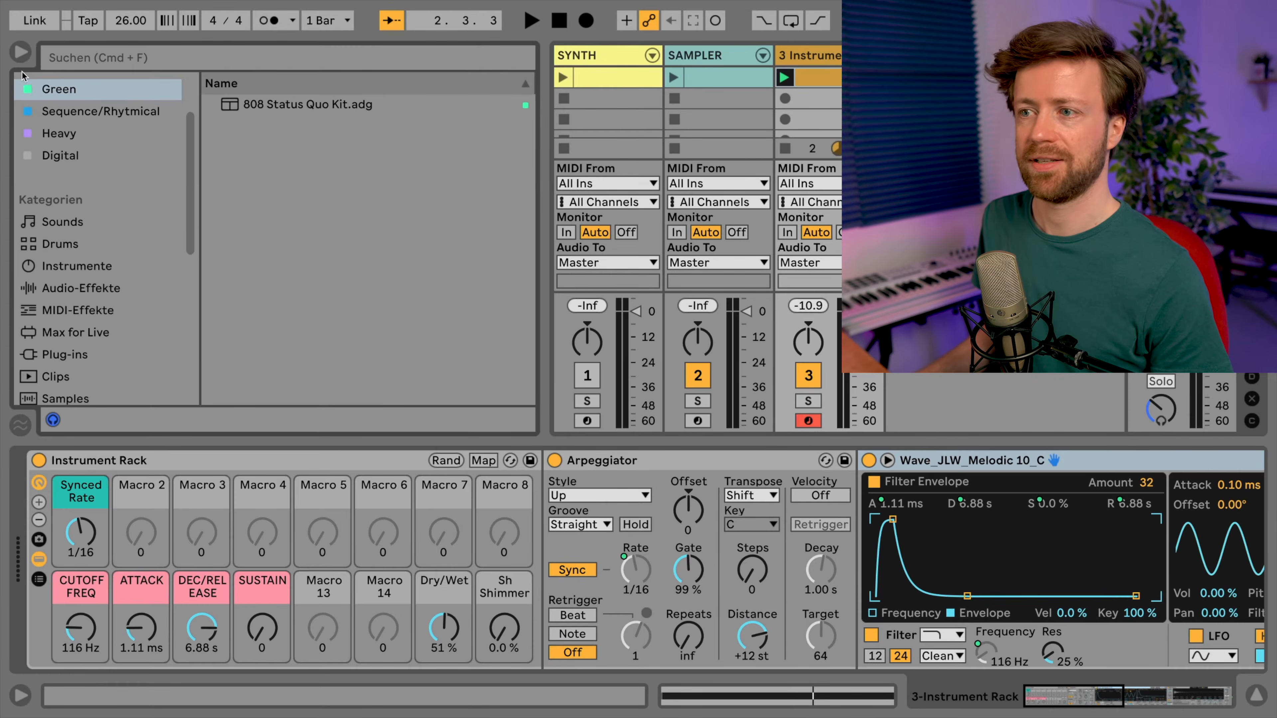
click(74, 309)
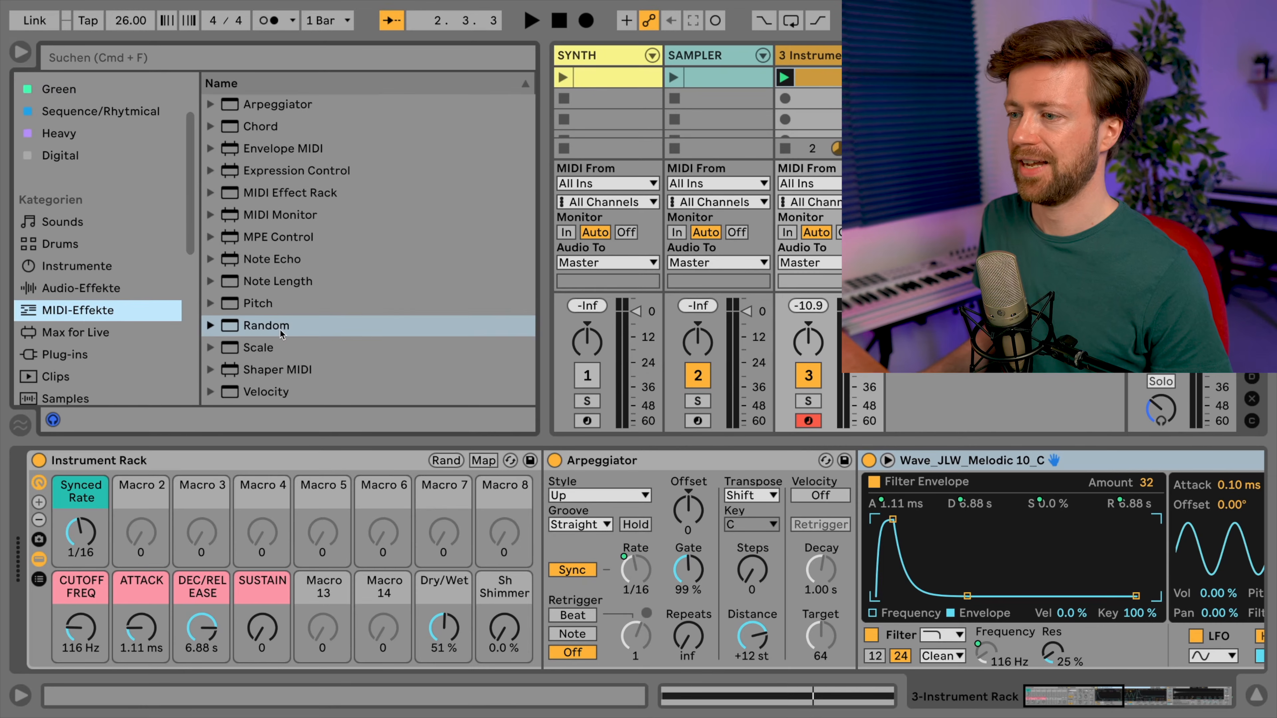
click(249, 327)
drag(768, 463, 866, 535)
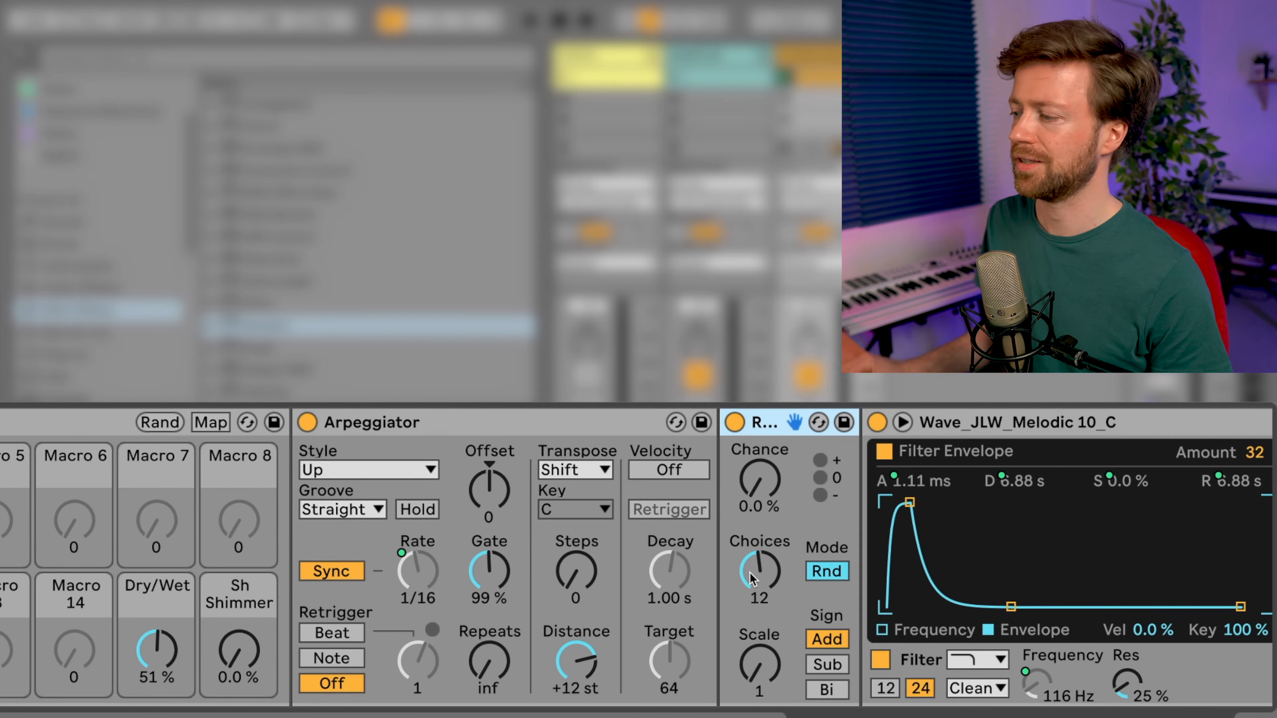
drag(759, 480, 759, 400)
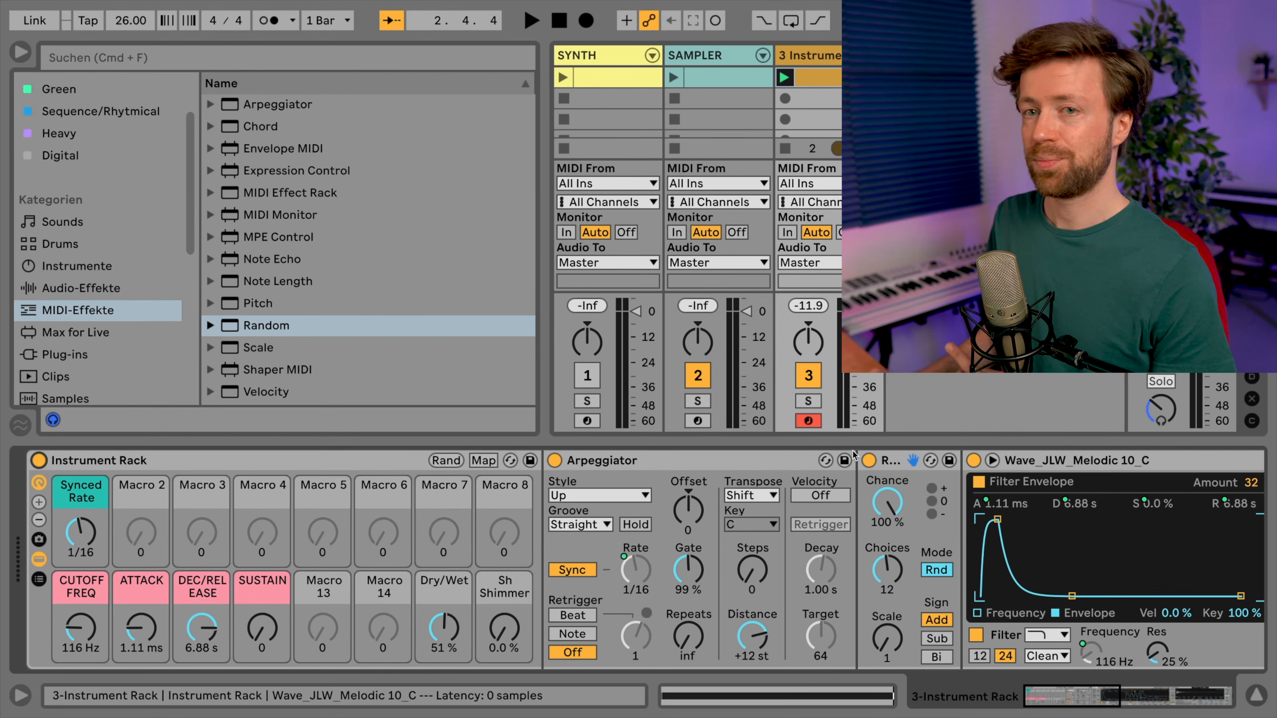
Add the Minor preset of the Scale MIDI effect between Random and Simpler
click(264, 352)
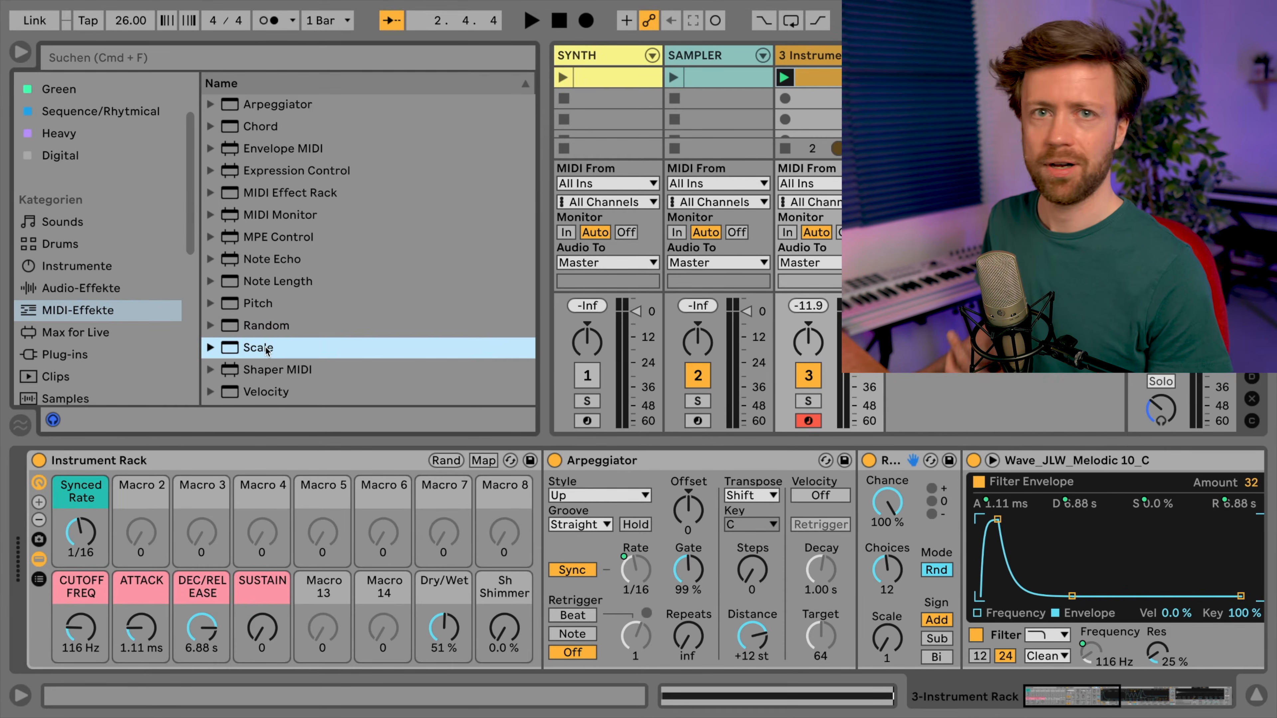
click(211, 348)
scroll(350, 351, down, 12)
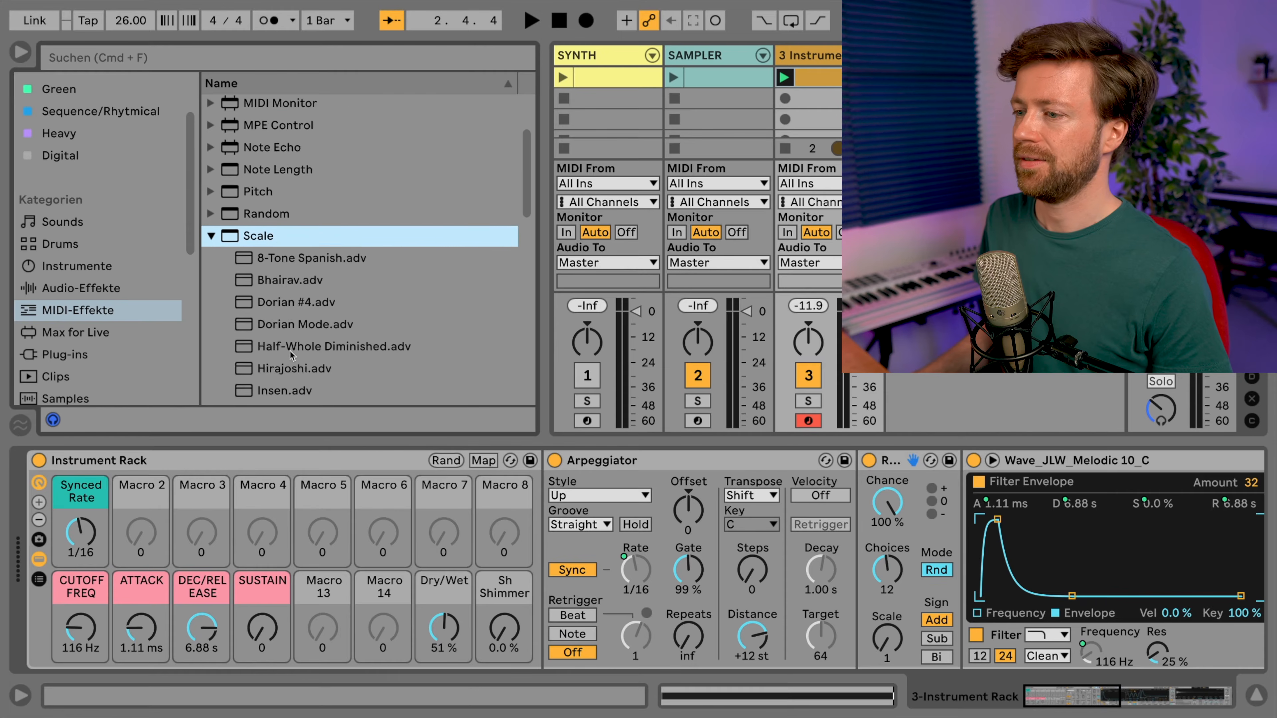
scroll(315, 363, down, 3)
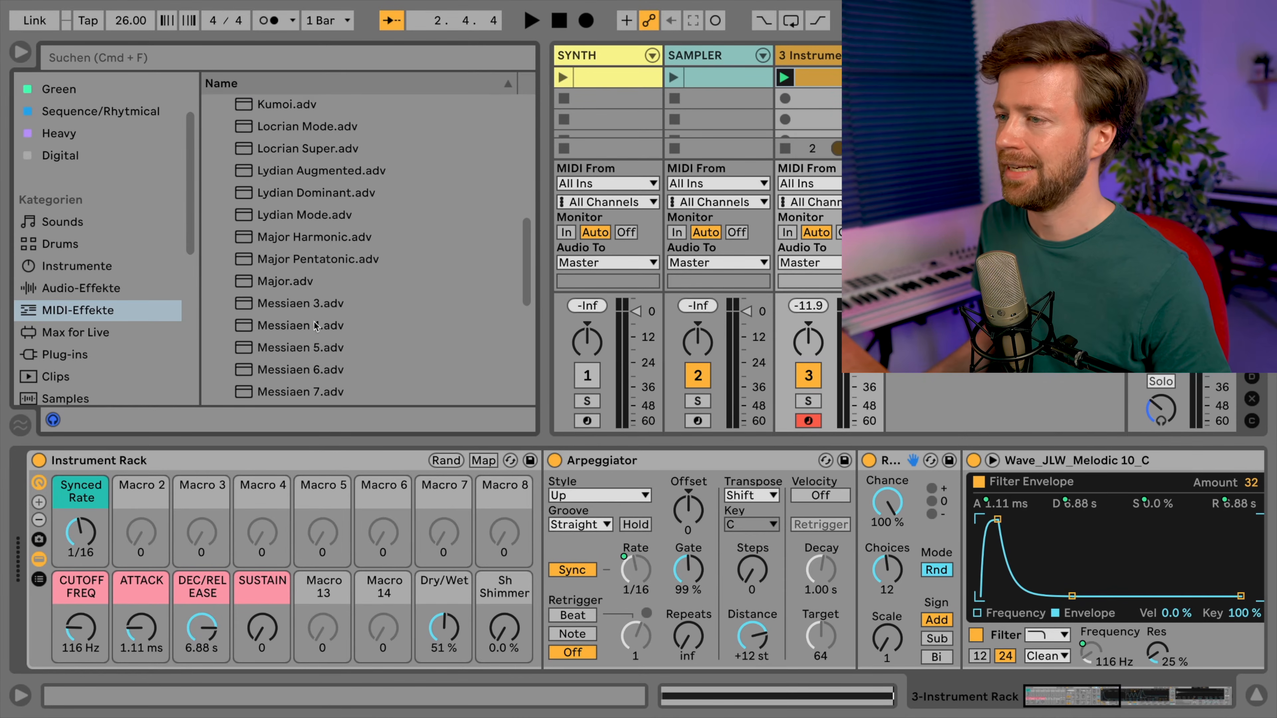
scroll(308, 322, down, 4)
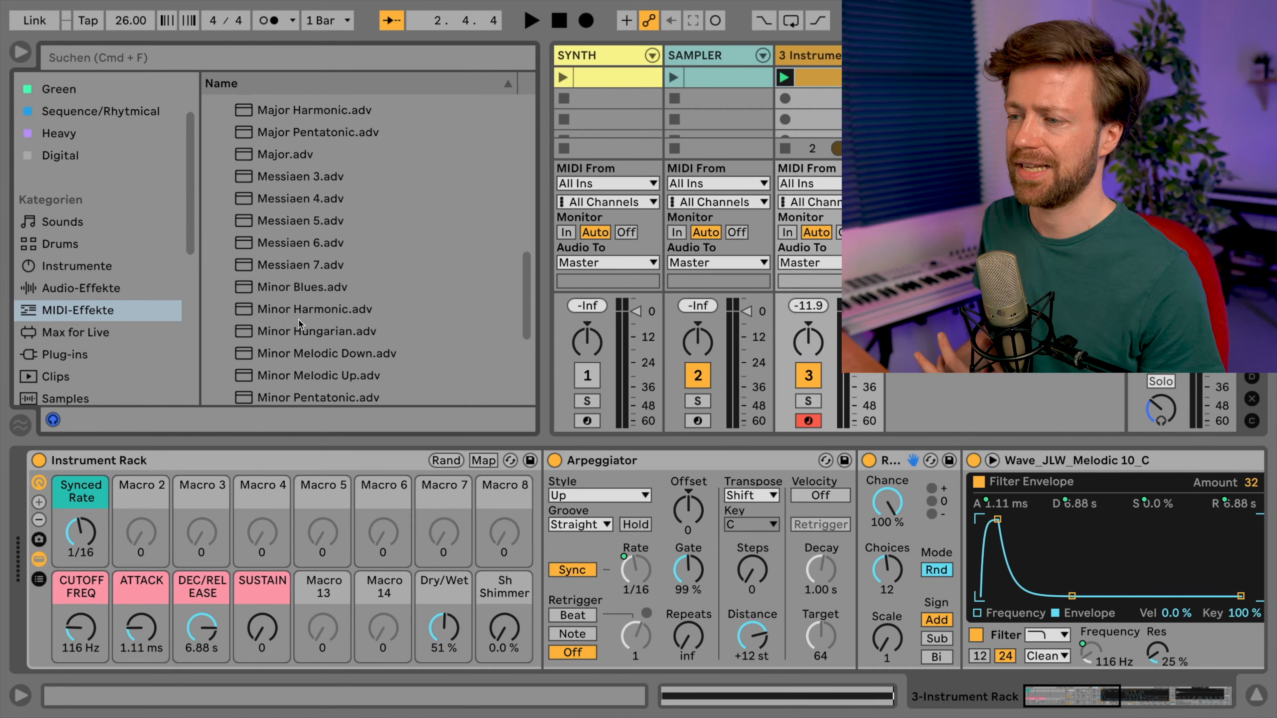
scroll(285, 321, down, 3)
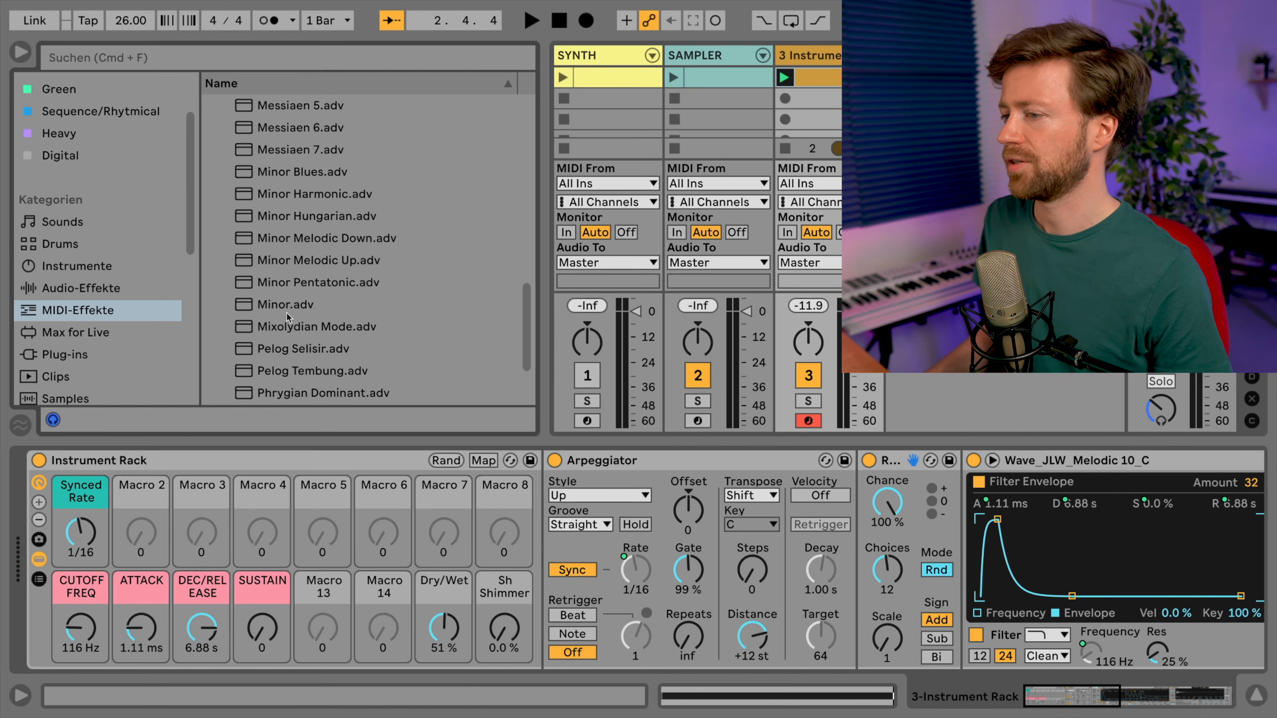
drag(282, 306, 970, 525)
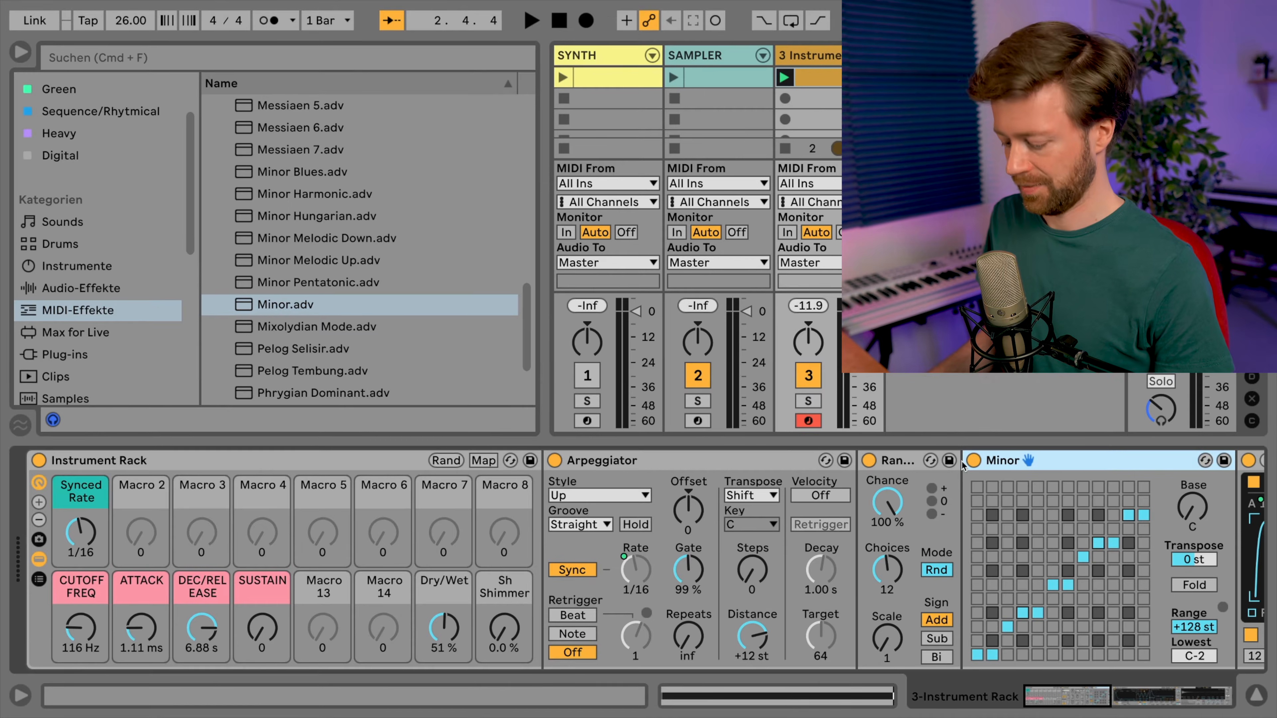
Review the rack's device chain from Arpeggiator, Random and Minor scale to Simpler, including Simpler's option for conversion to Sampler
scroll(742, 508, right, 10)
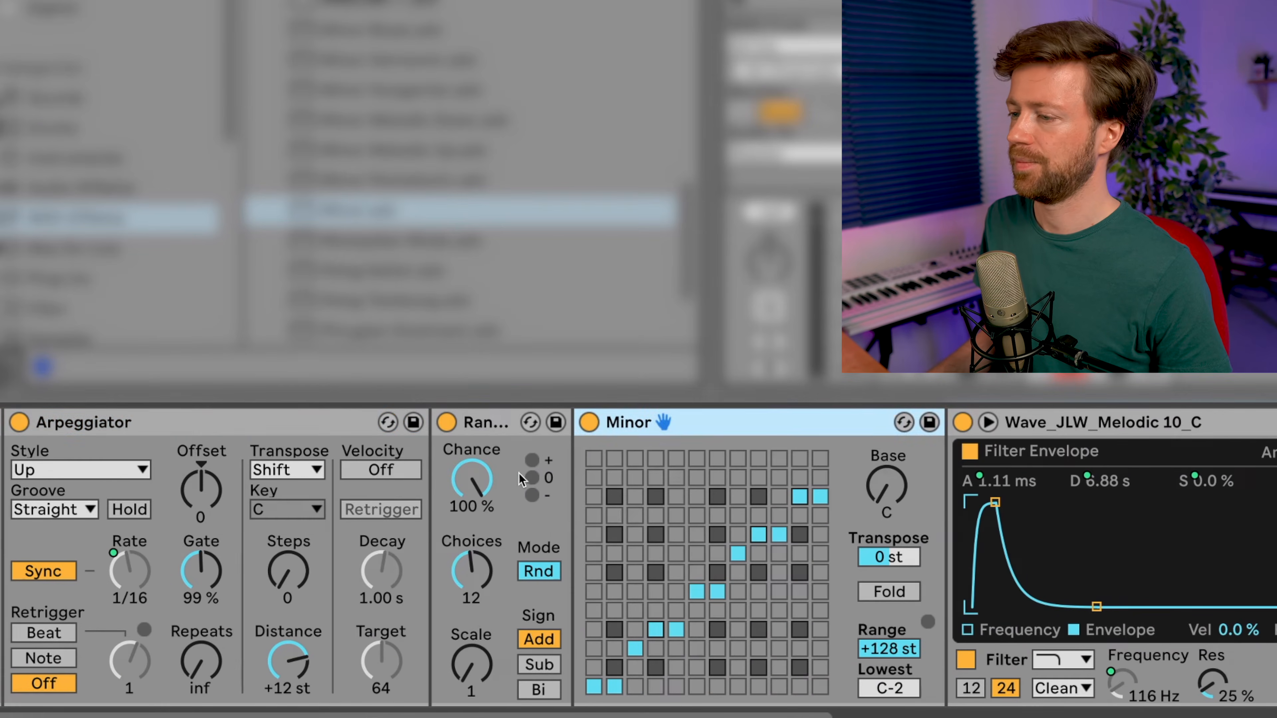
click(170, 442)
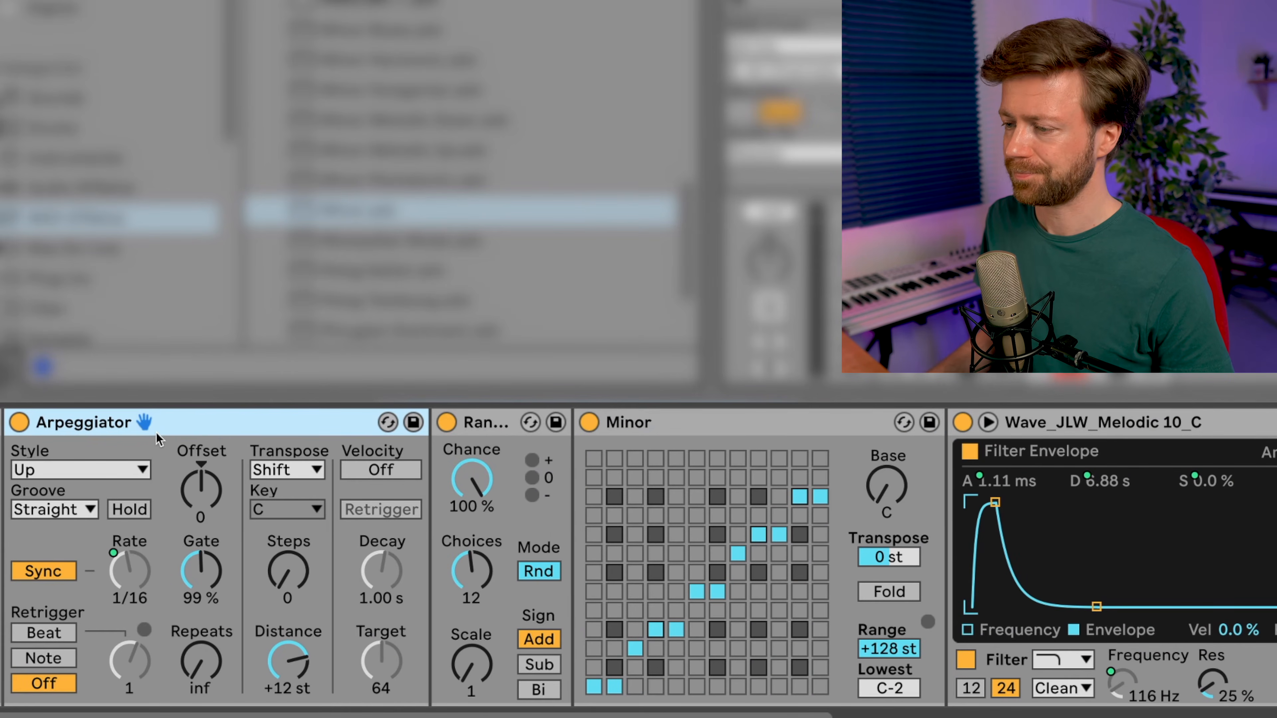
click(475, 434)
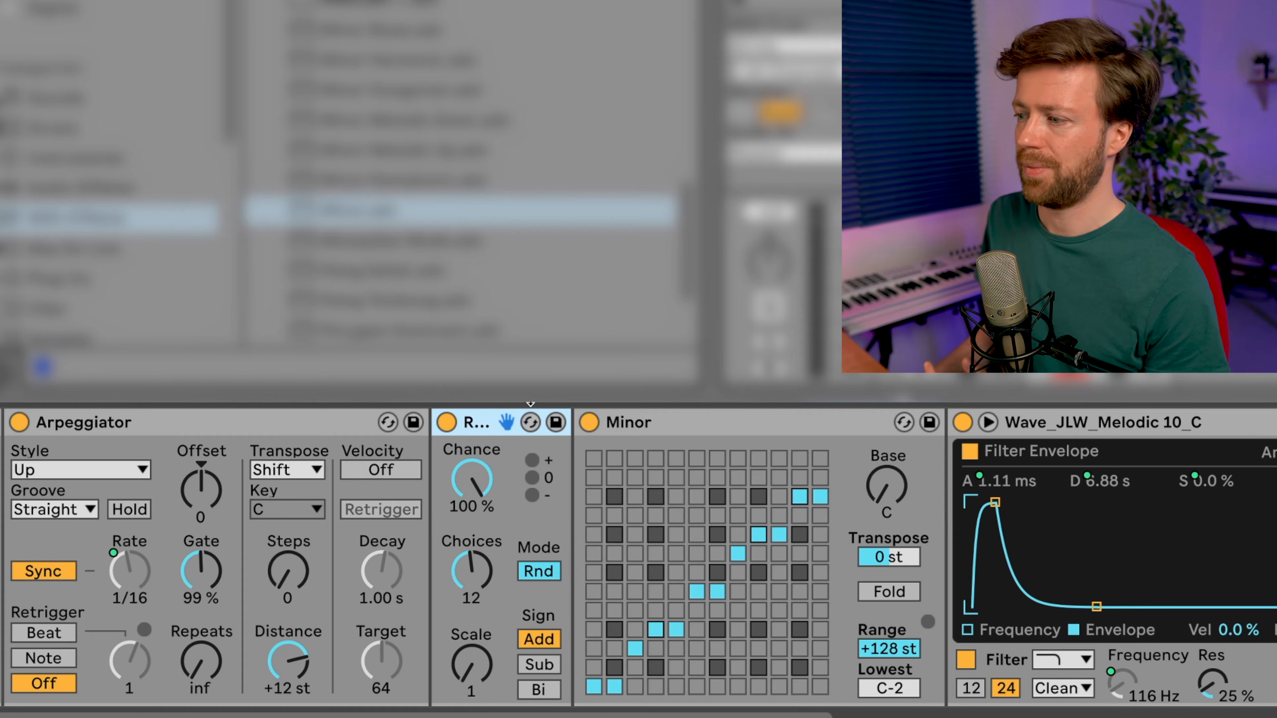
click(661, 425)
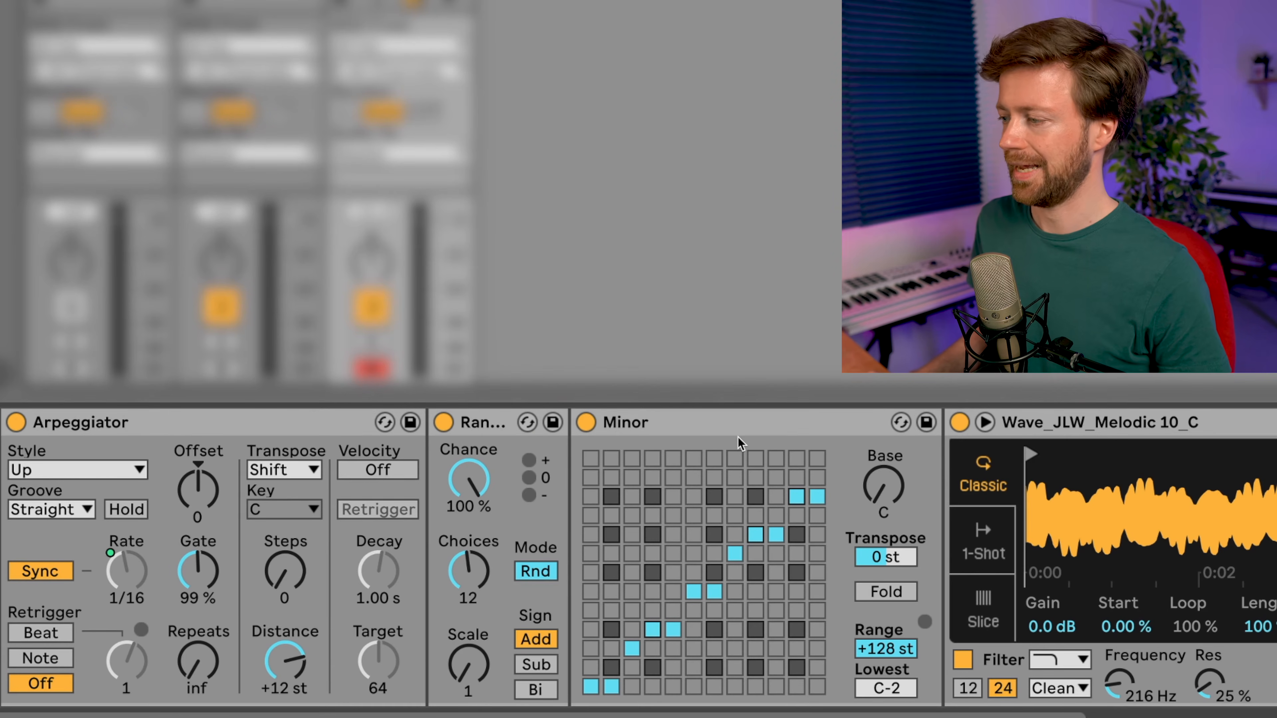
scroll(737, 436, right, 10)
scroll(724, 456, right, 2)
click(703, 427)
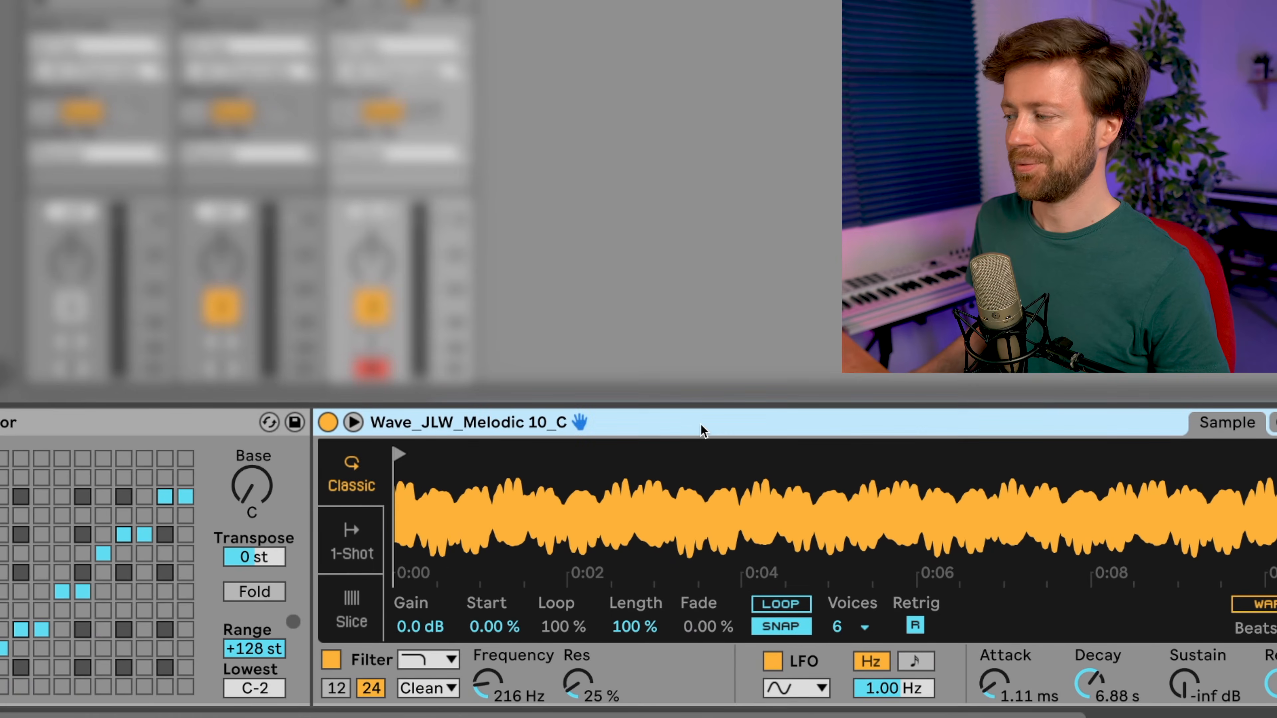
right_click(674, 427)
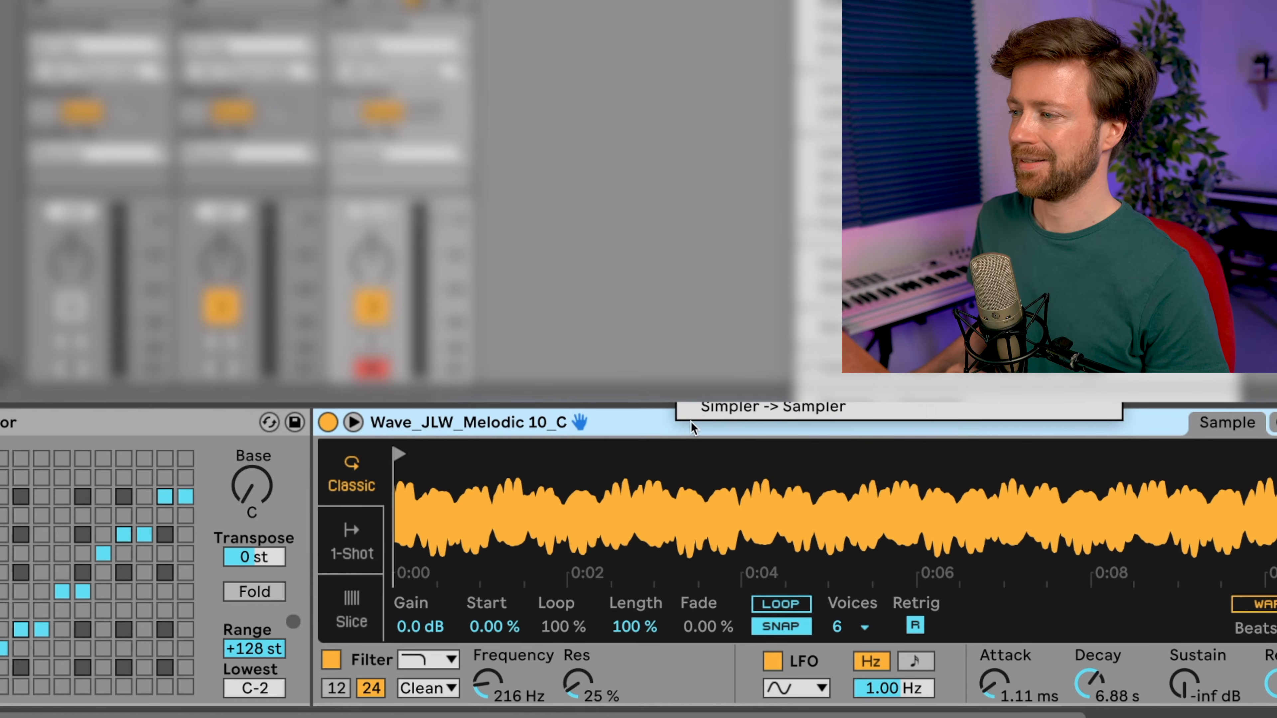
click(642, 422)
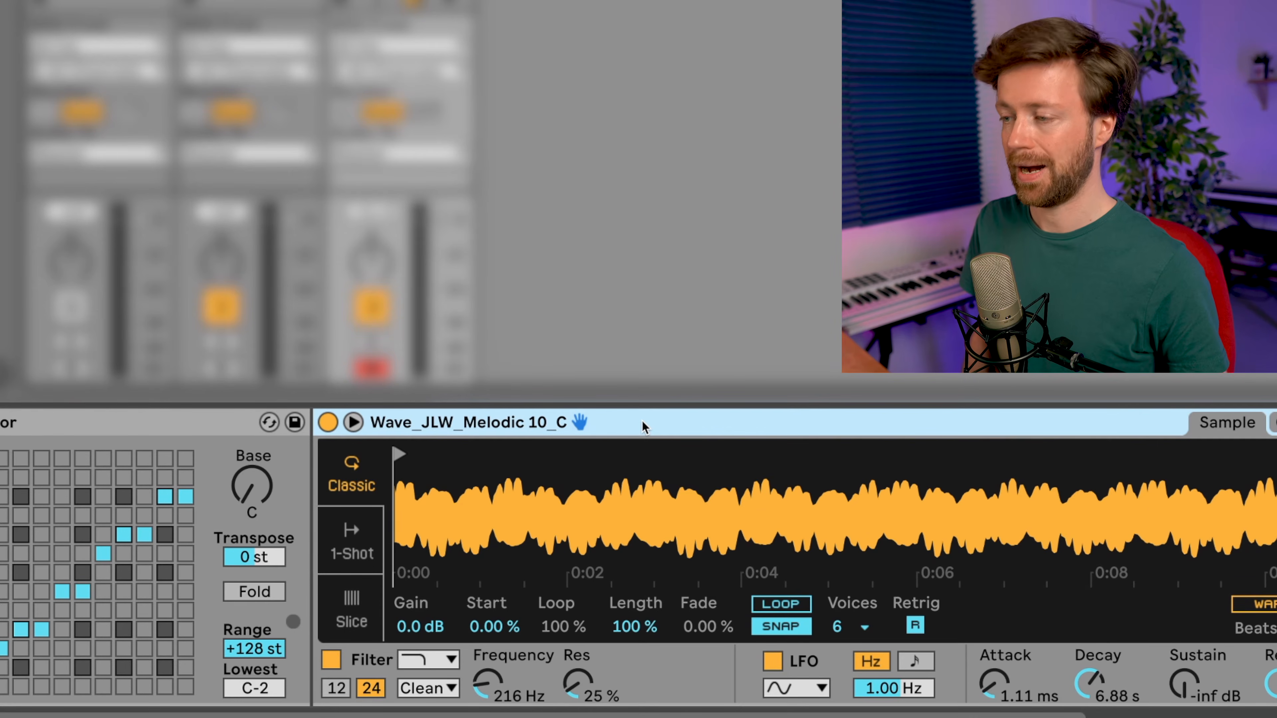
Group Simpler into a nested Instrument Rack and collapse the surrounding devices, including Hybrid Reverb, Minor, Random and Arpeggiator
key(super+g)
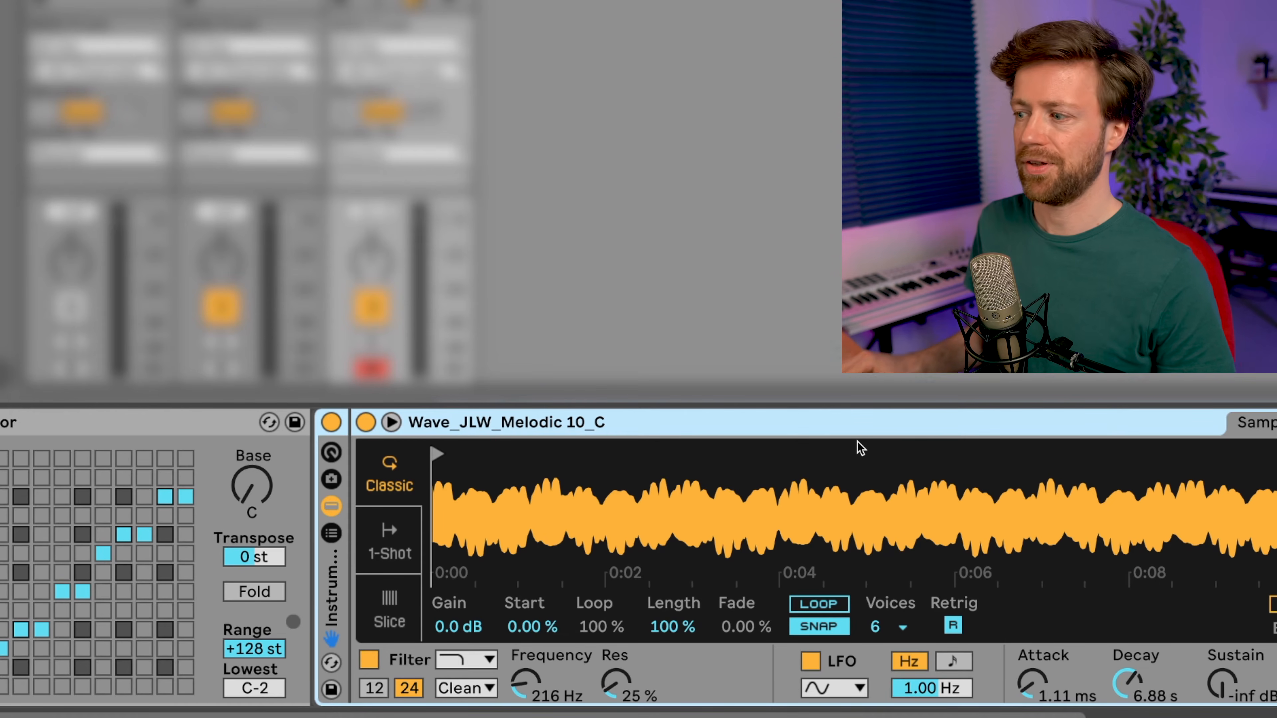
scroll(814, 451, right, 10)
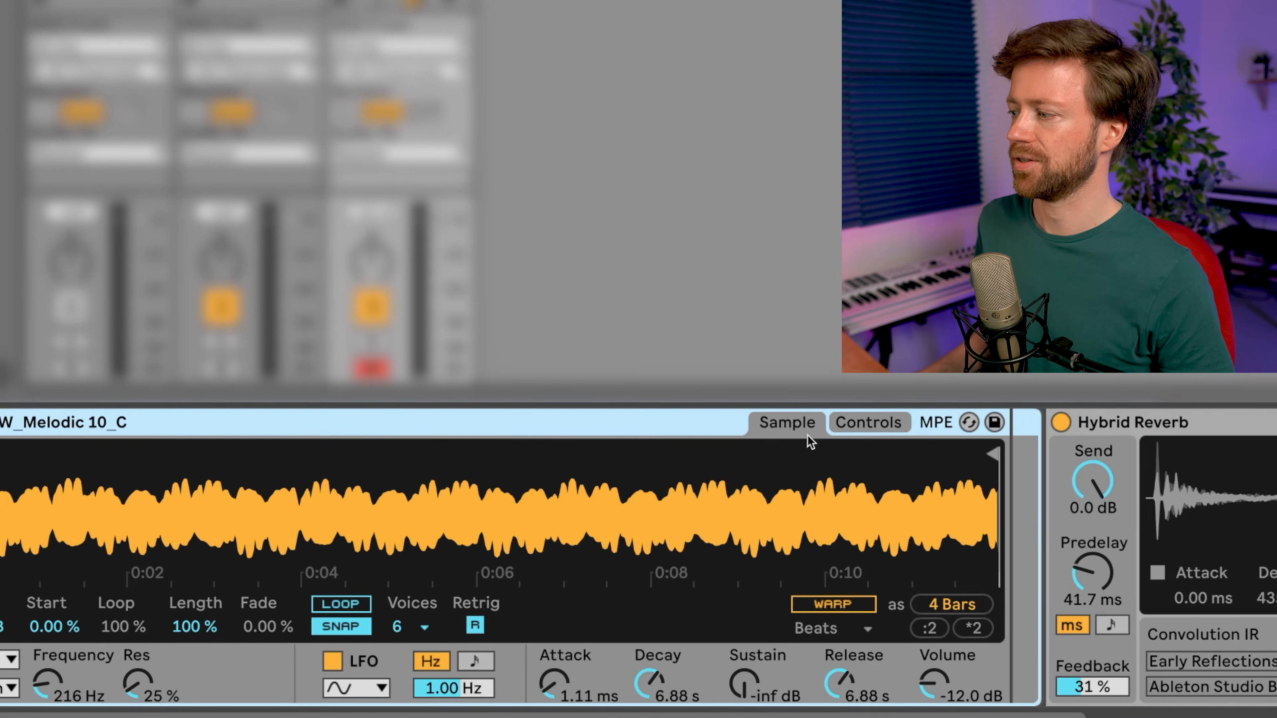
click(1141, 425)
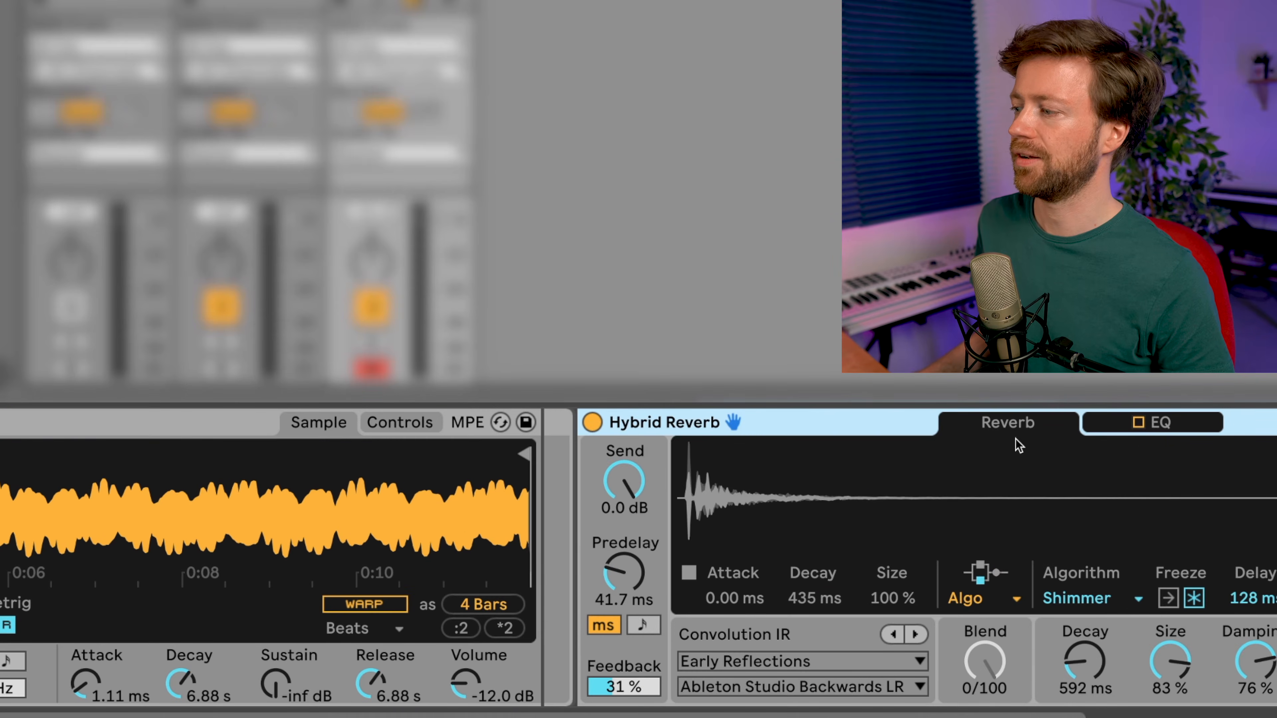
double_click(669, 437)
scroll(205, 431, left, 17)
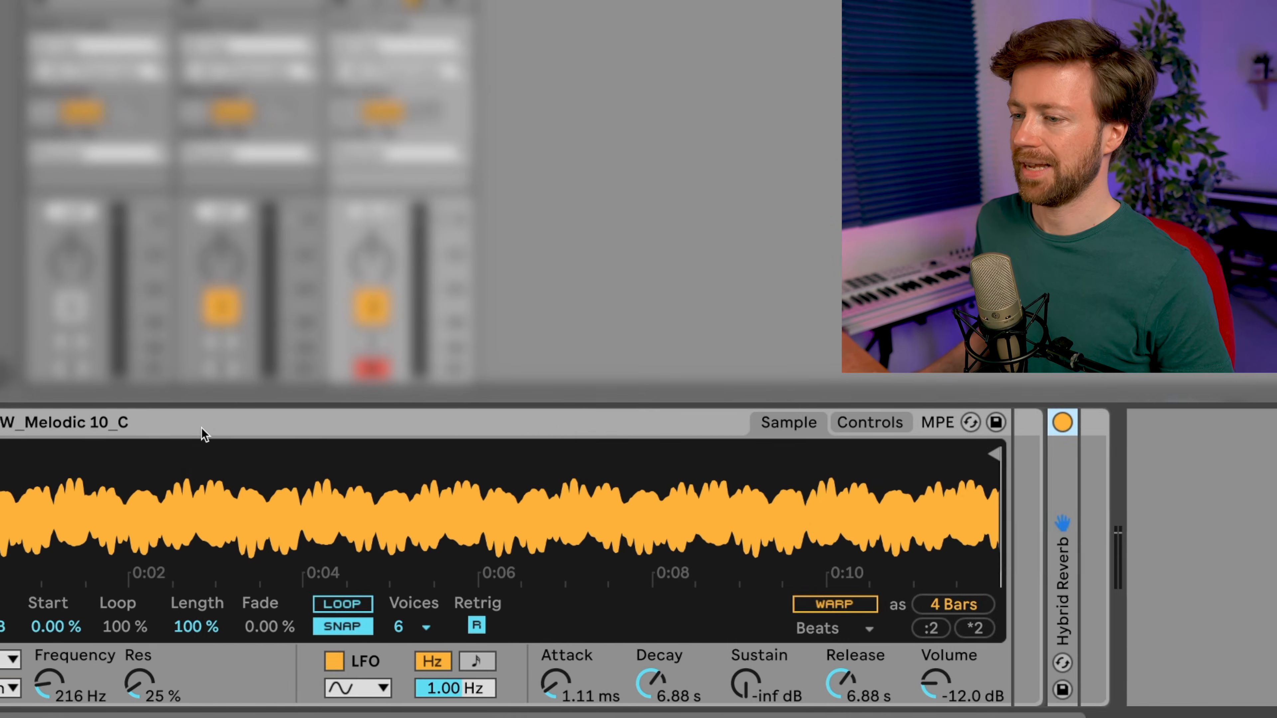
scroll(265, 424, left, 5)
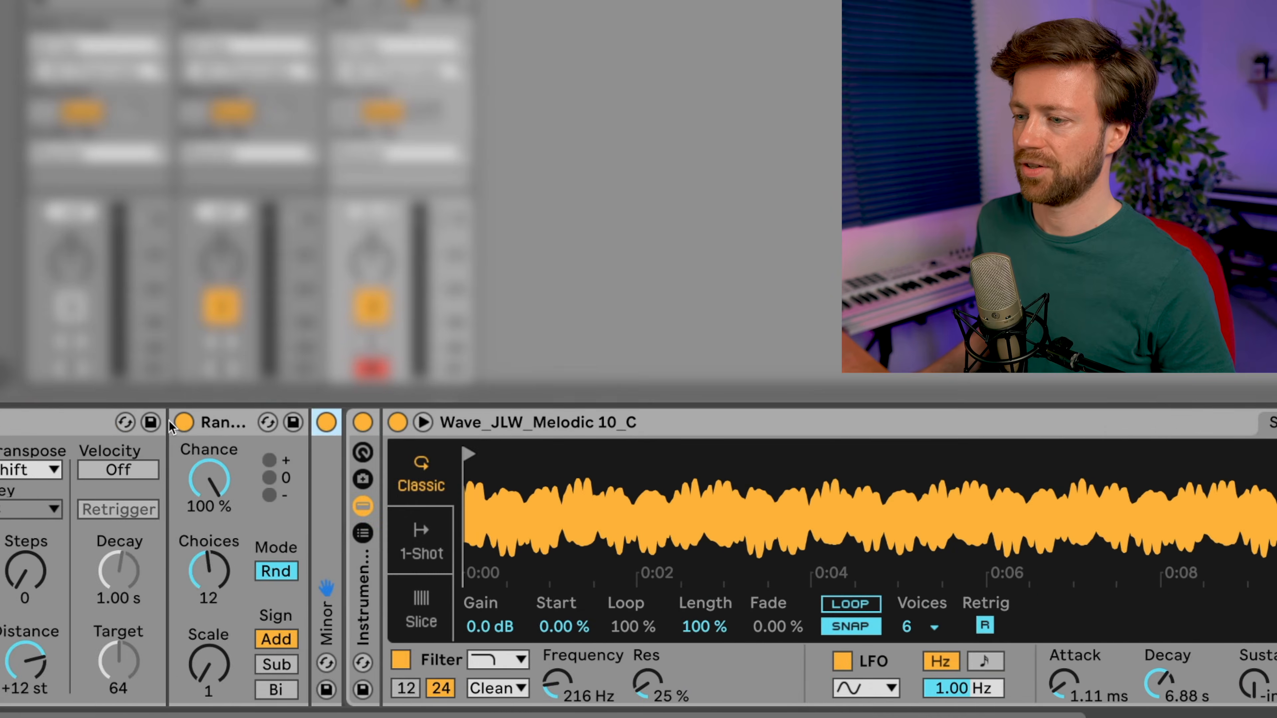
scroll(174, 415, left, 3)
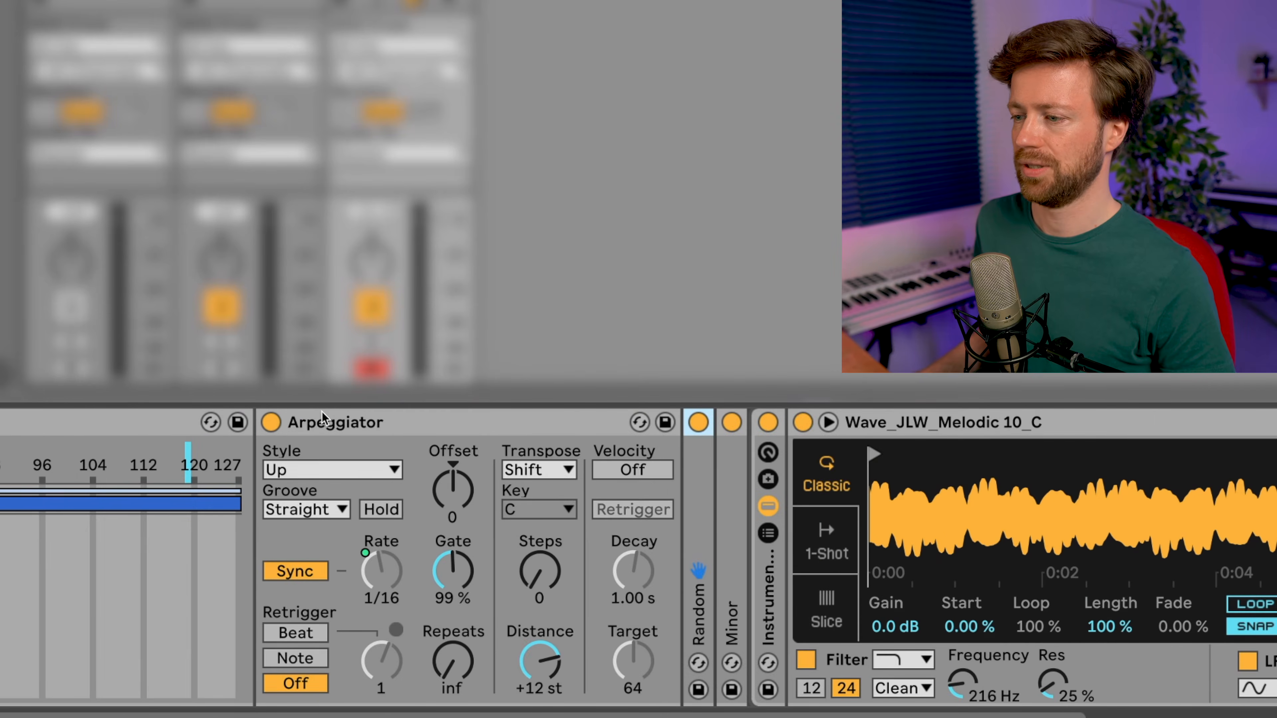
double_click(334, 420)
scroll(333, 420, left, 3)
scroll(312, 421, left, 6)
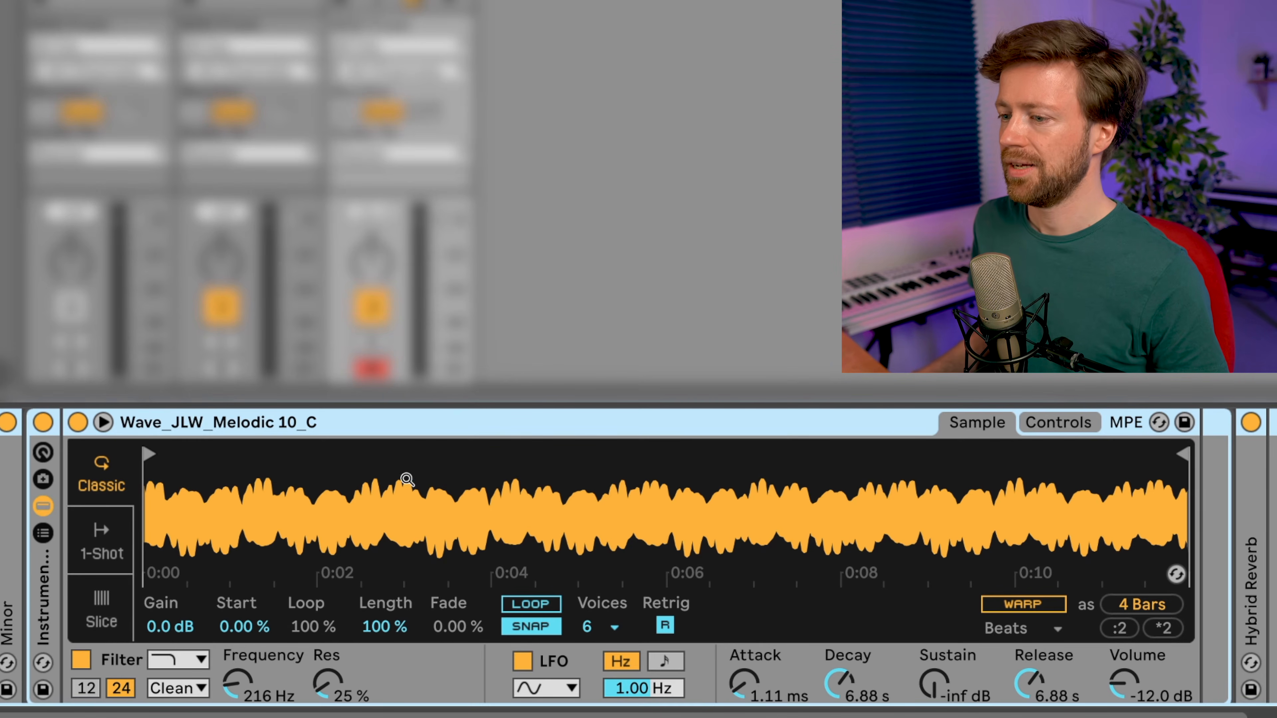
Show the nested Instrument Rack's chain list and create a second, empty chain below the Wave_JLW chain
click(43, 532)
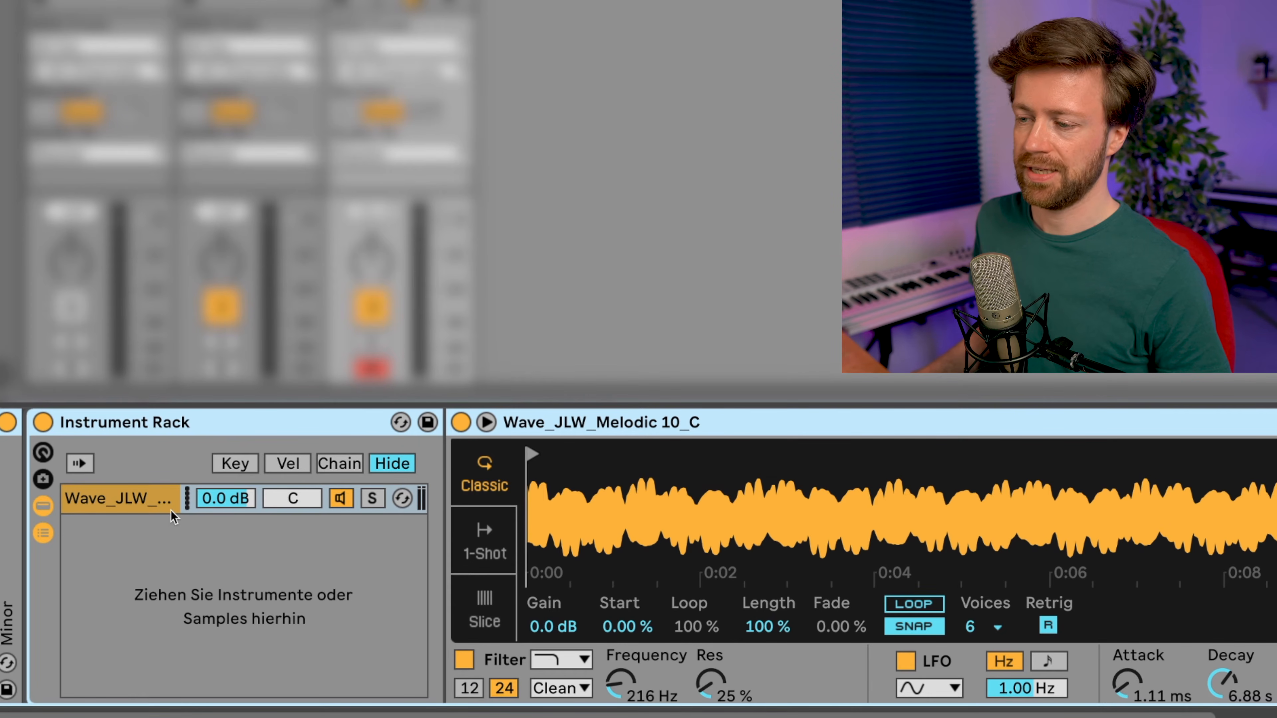
right_click(168, 537)
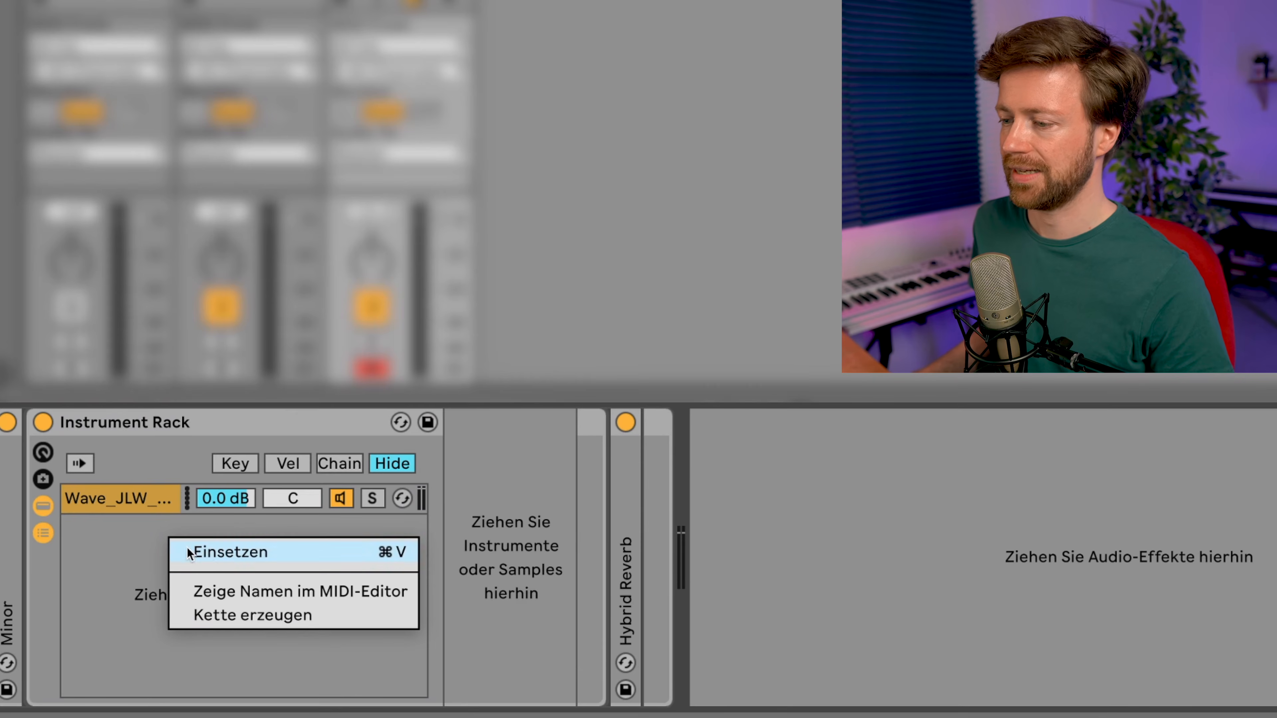
click(233, 615)
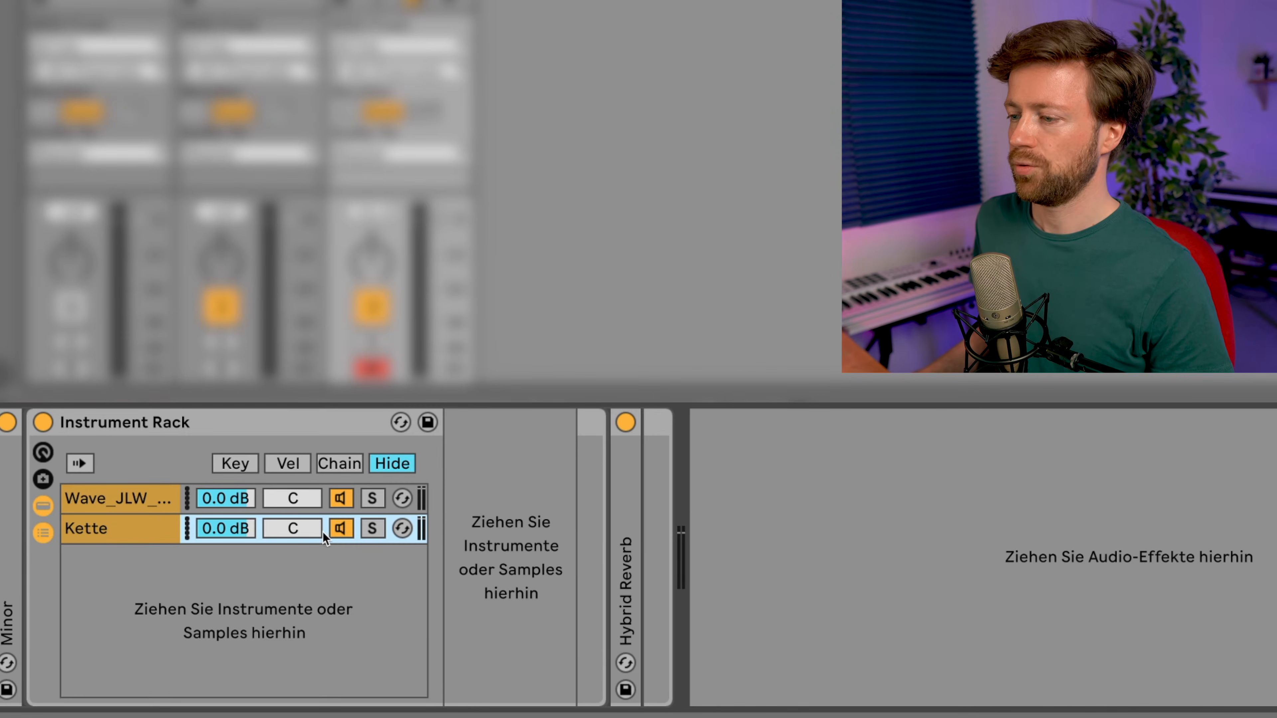
Show the chain zones, extend the Wave_JLW chain's zone to cover 0 to 96 and move the chain selector to about 109
click(348, 461)
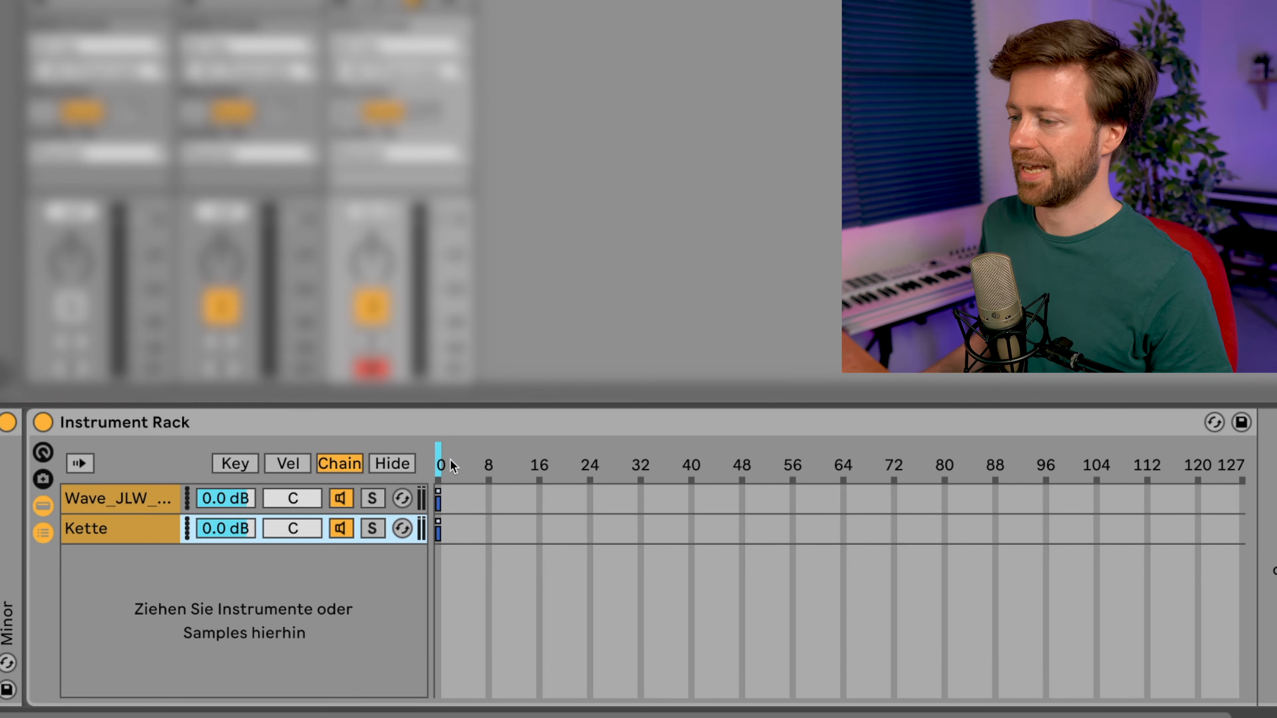
drag(439, 461, 578, 461)
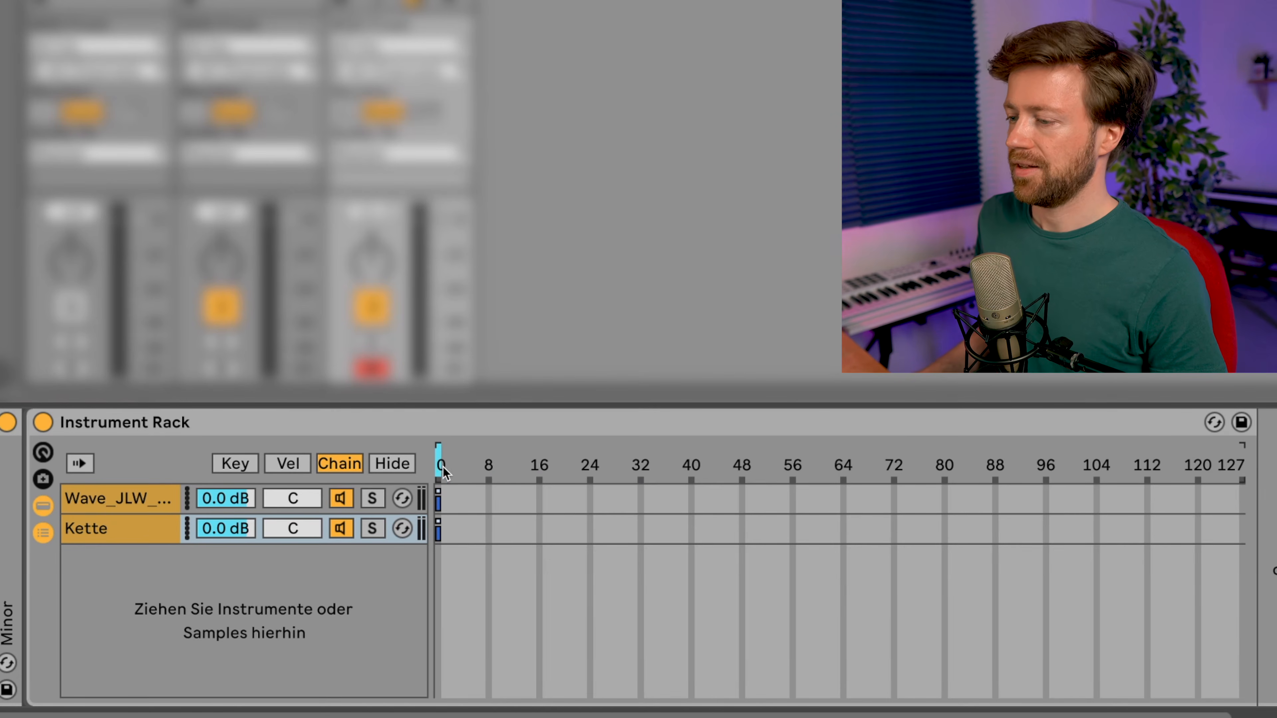
drag(440, 503, 1038, 506)
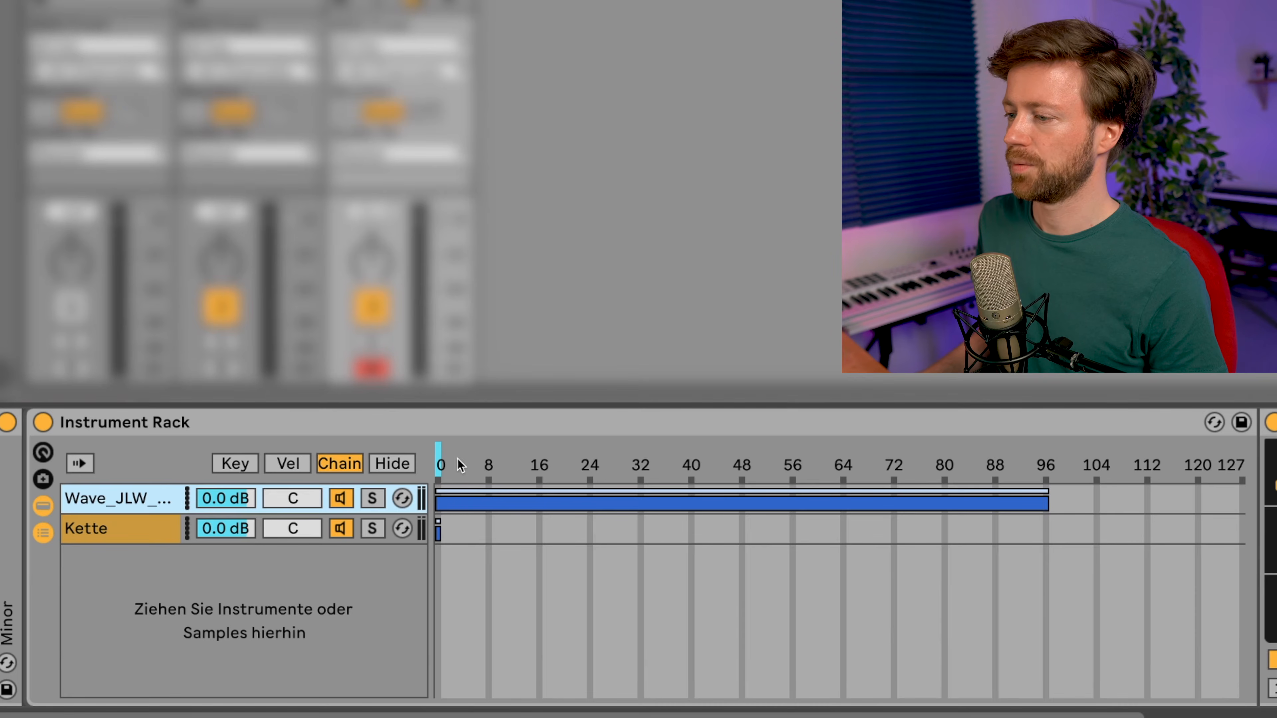
drag(440, 466, 679, 465)
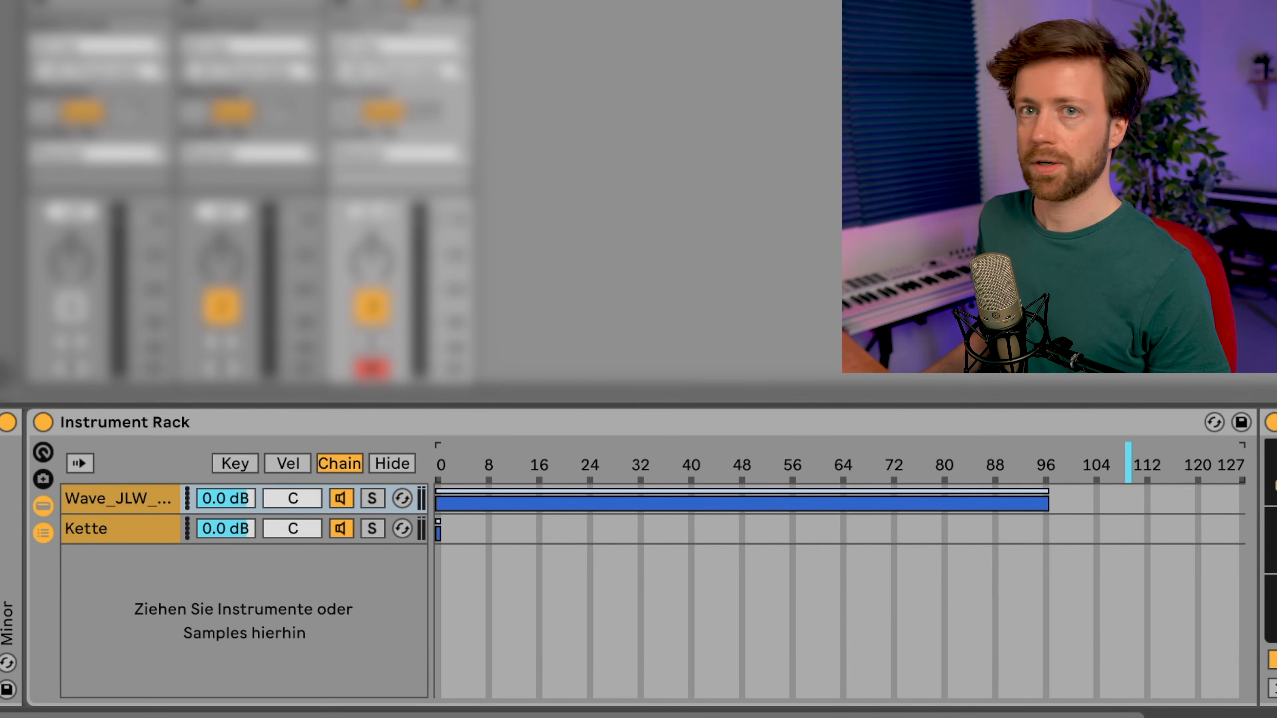
Move the empty chain's zone directly after the Wave_JLW zone and extend it to 127
drag(438, 535, 1051, 536)
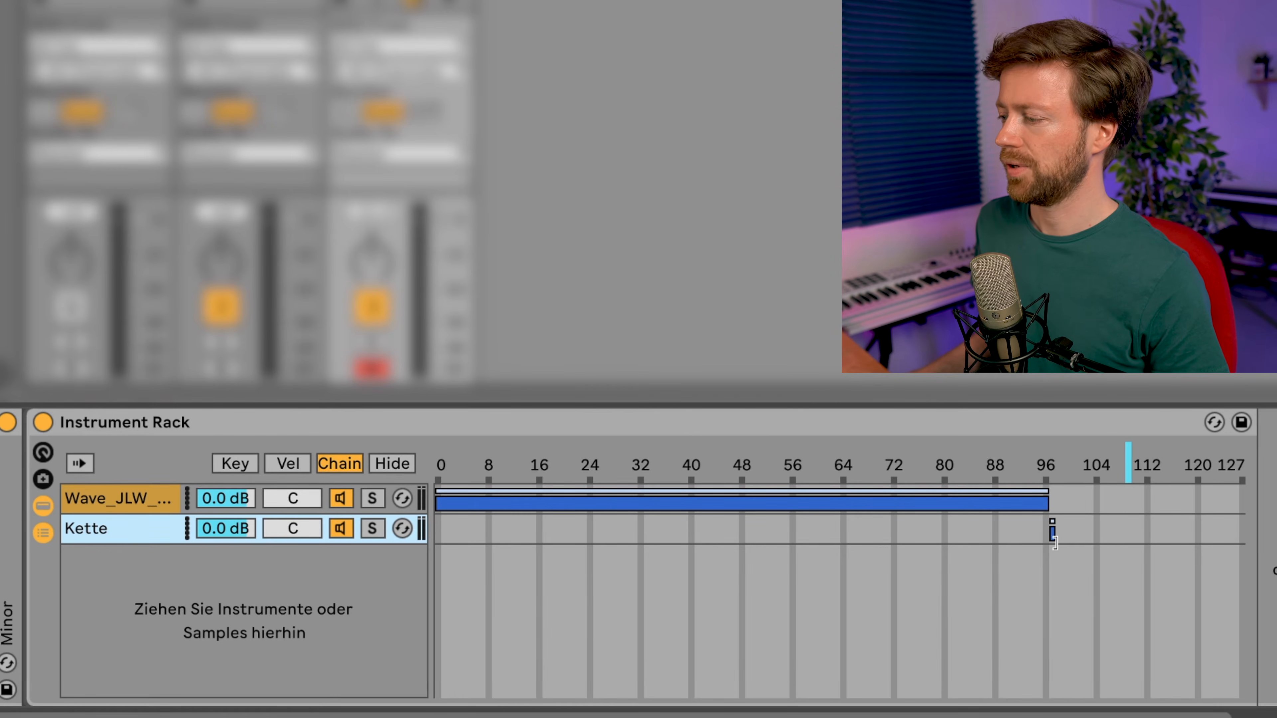
drag(1052, 536, 1254, 553)
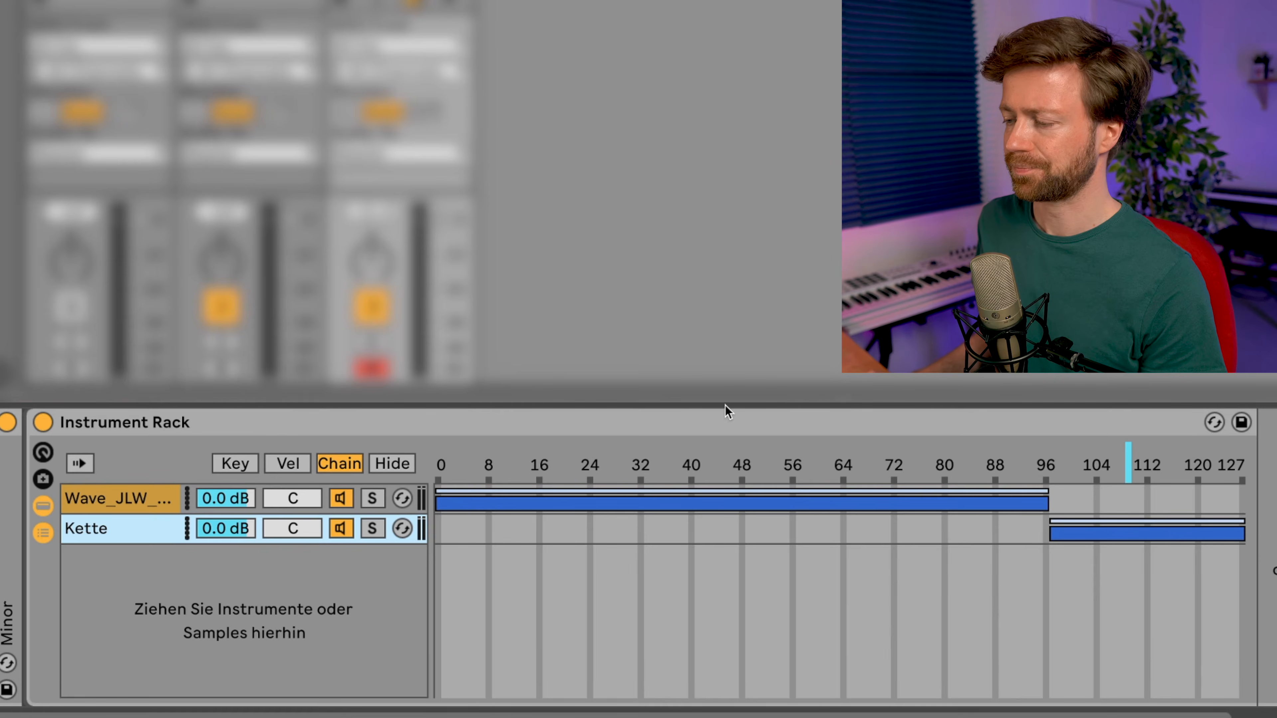
click(154, 504)
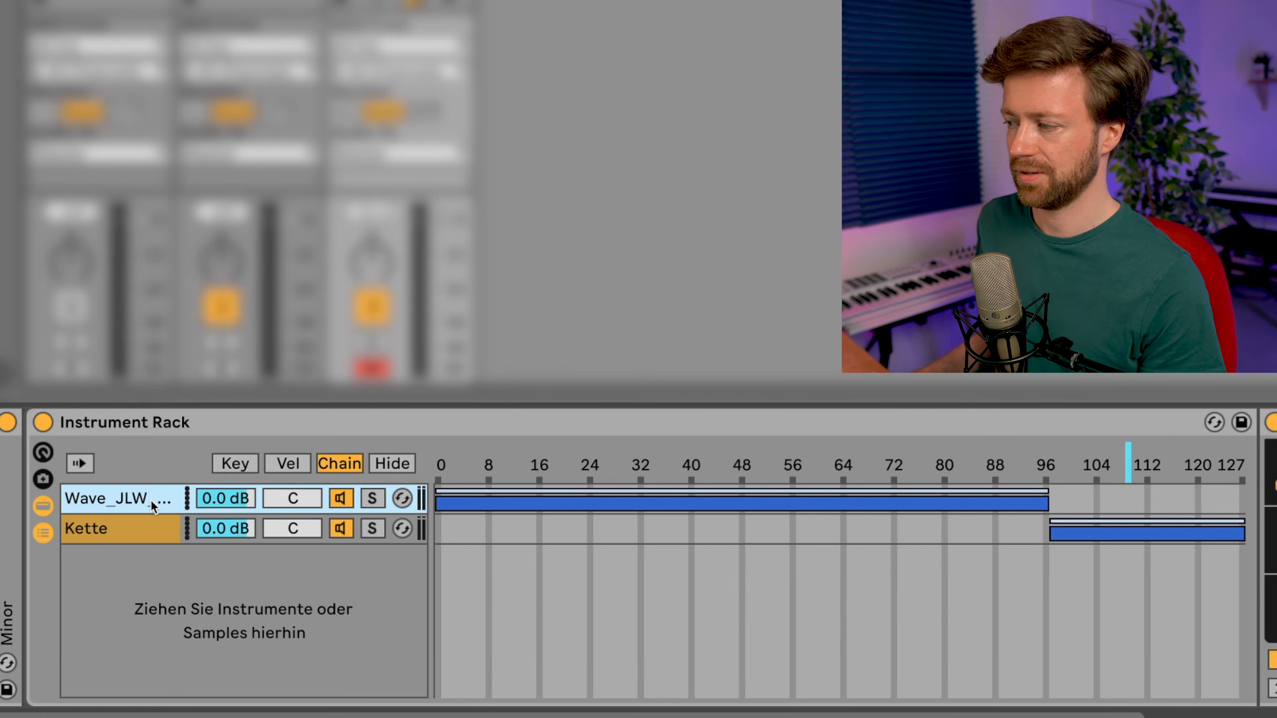
click(140, 537)
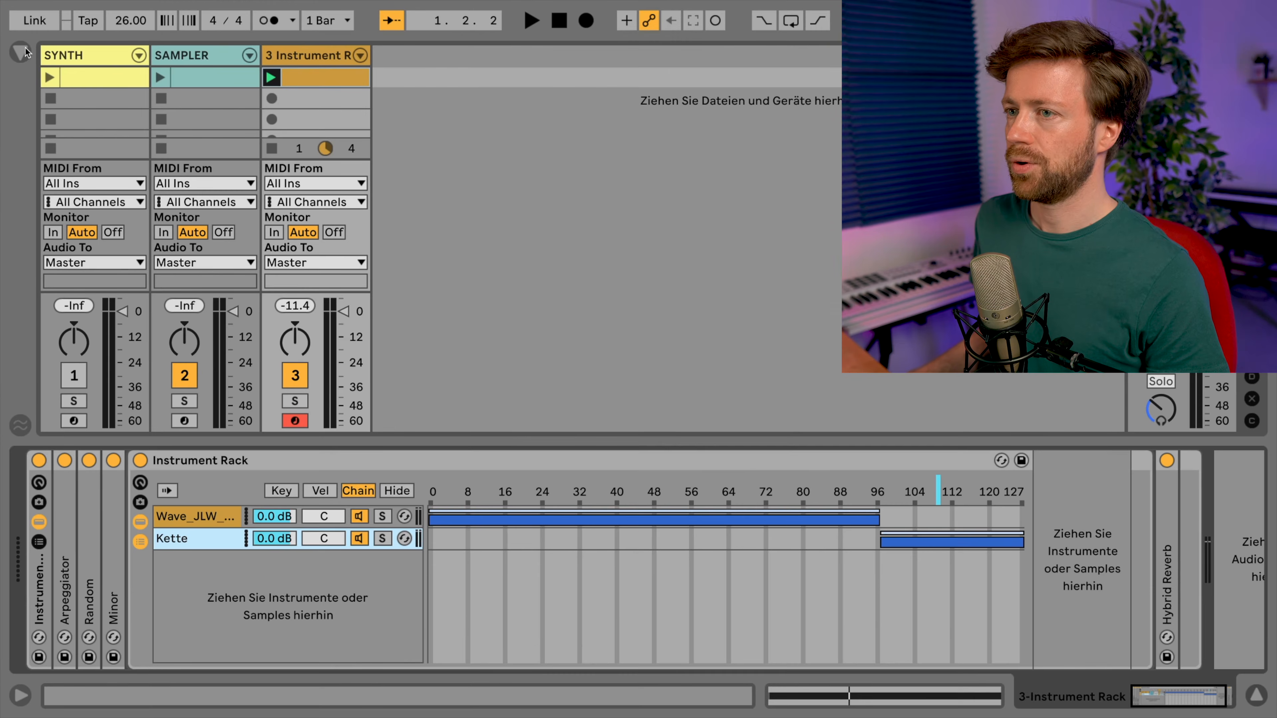
Add the LFO modulator from the audio effects between the nested Instrument Rack and Hybrid Reverb
click(24, 52)
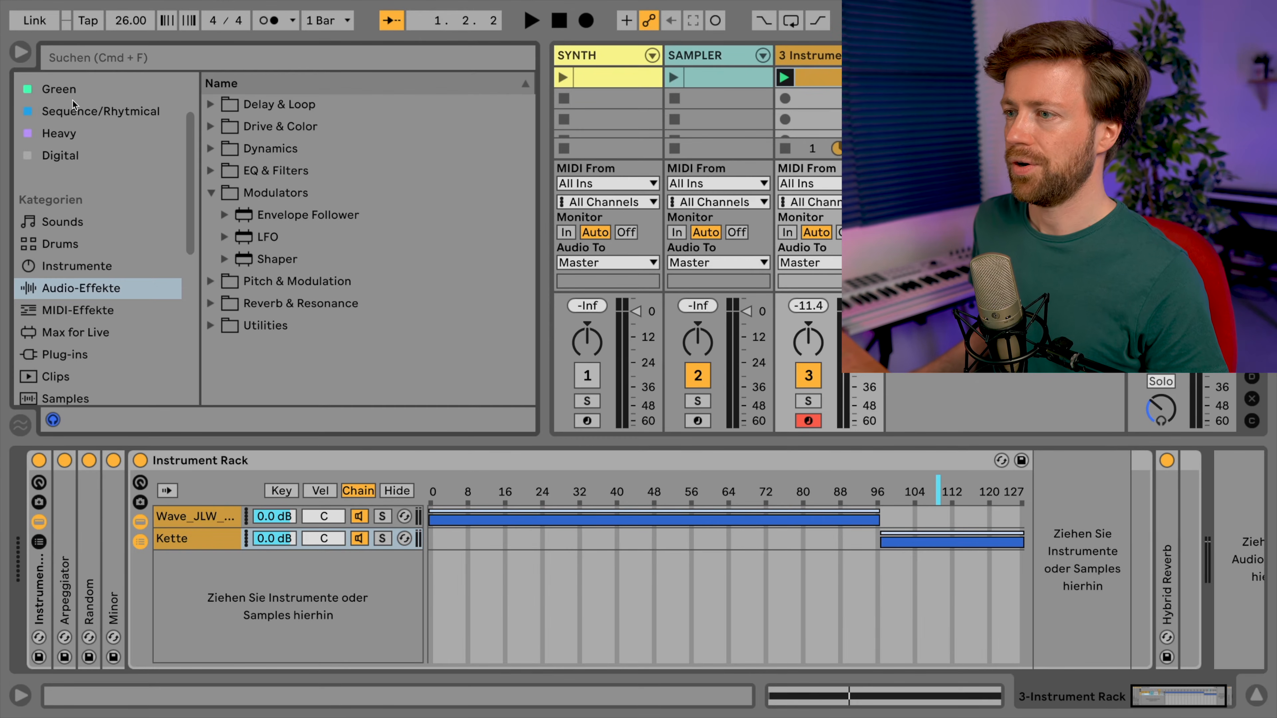
click(275, 195)
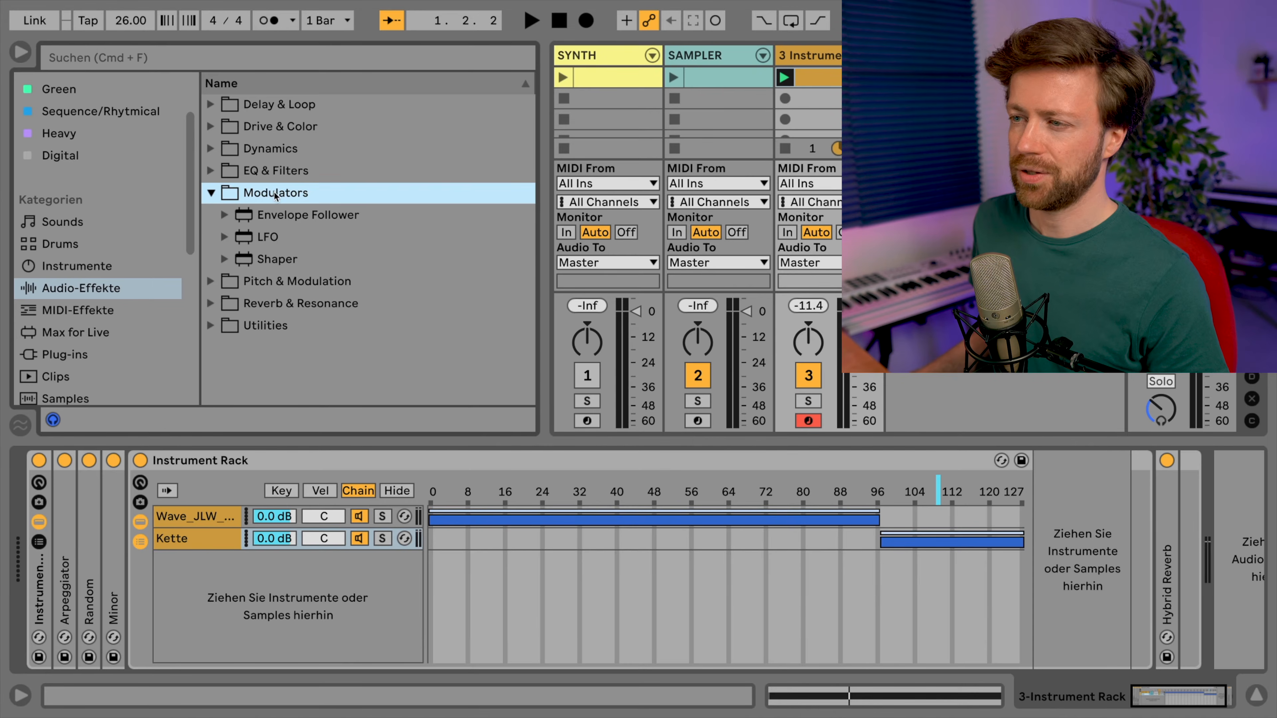
click(271, 240)
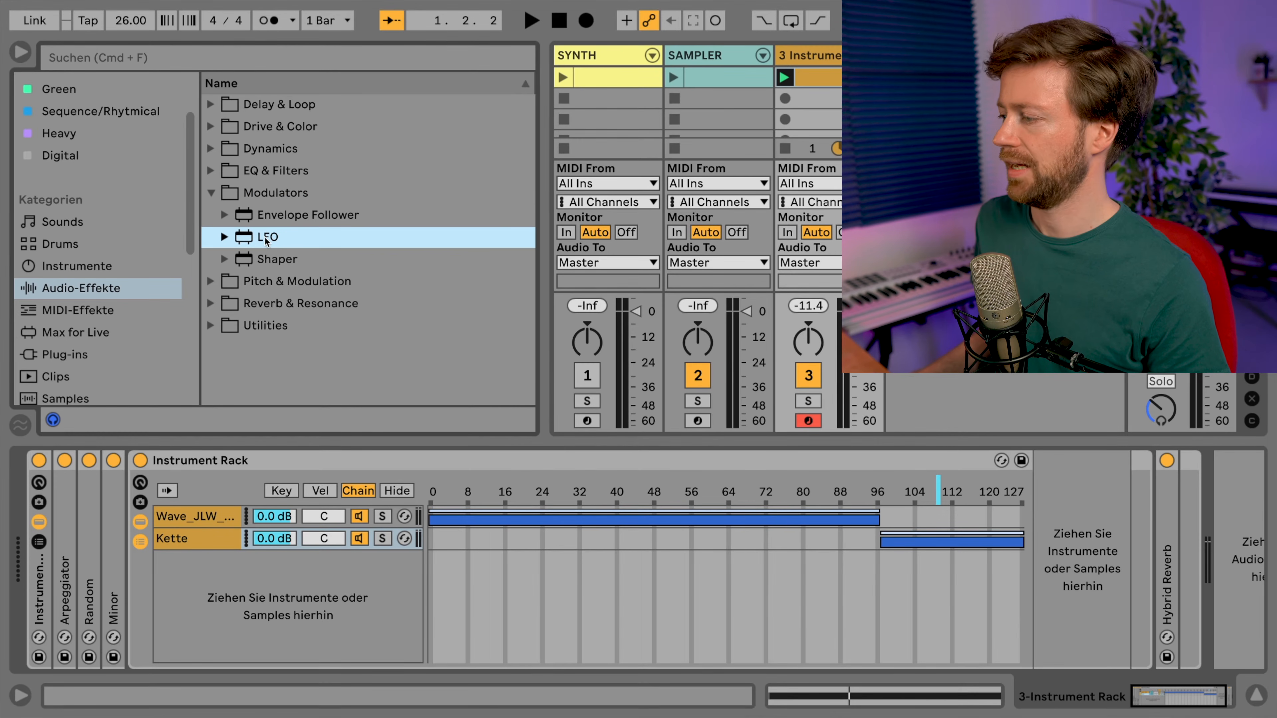
drag(811, 376, 1161, 545)
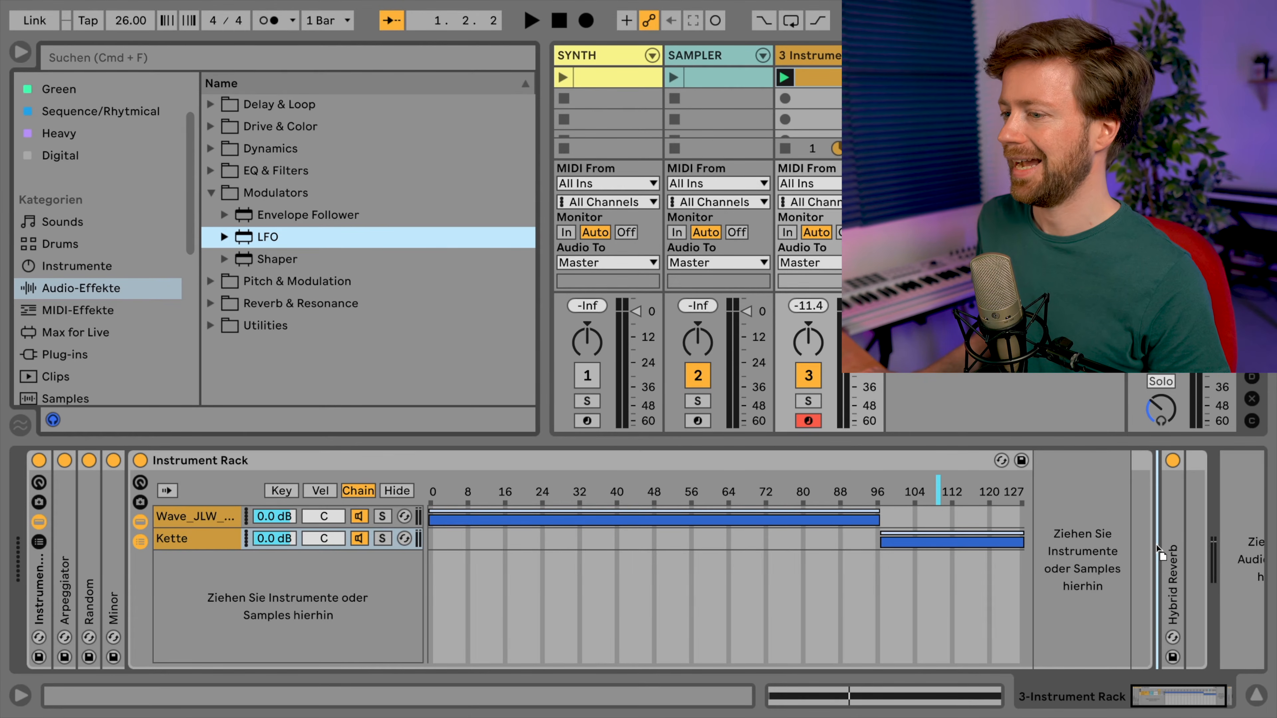
drag(1158, 545, 1156, 545)
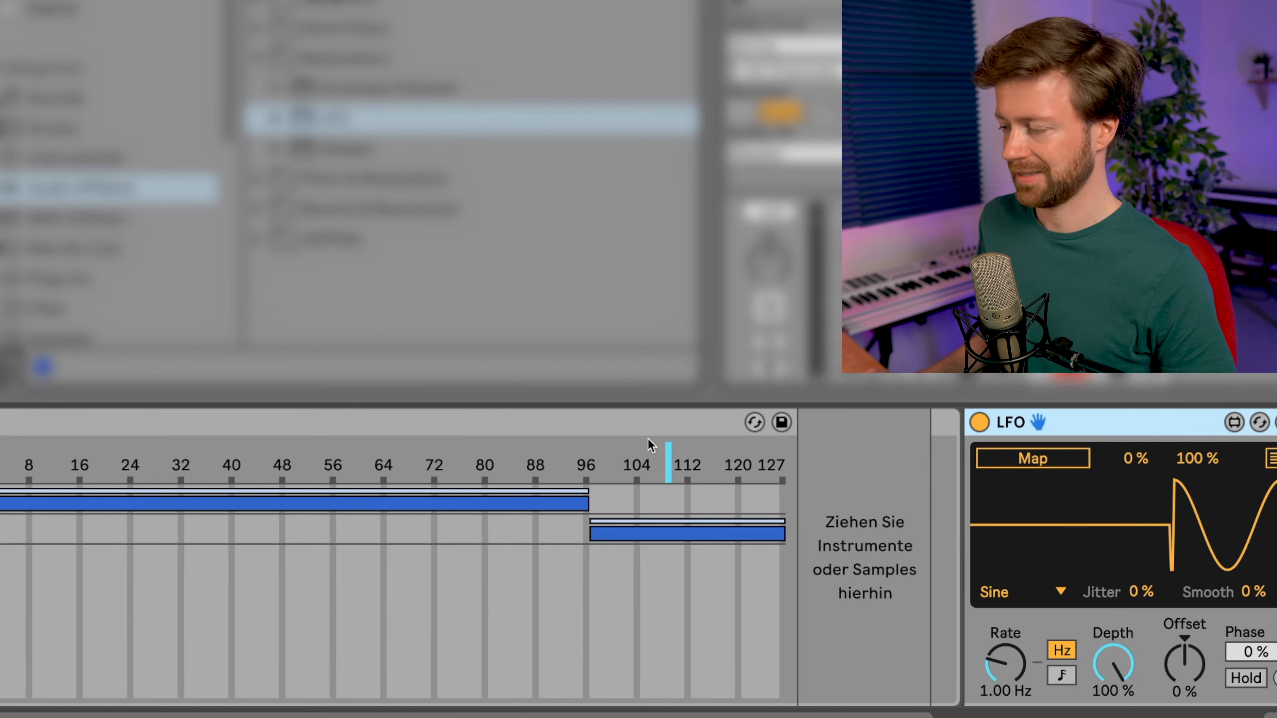
scroll(507, 555, left, 3)
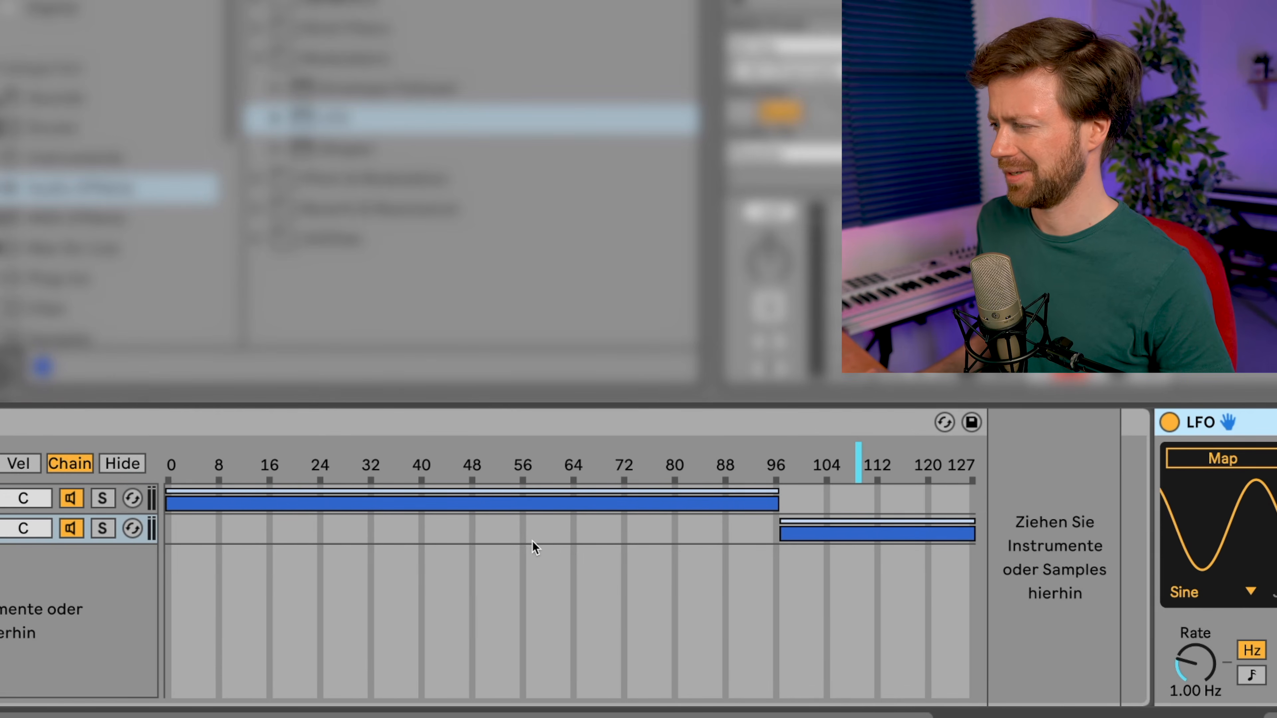
drag(1182, 424, 1029, 464)
scroll(1018, 470, right, 4)
drag(810, 421, 1079, 443)
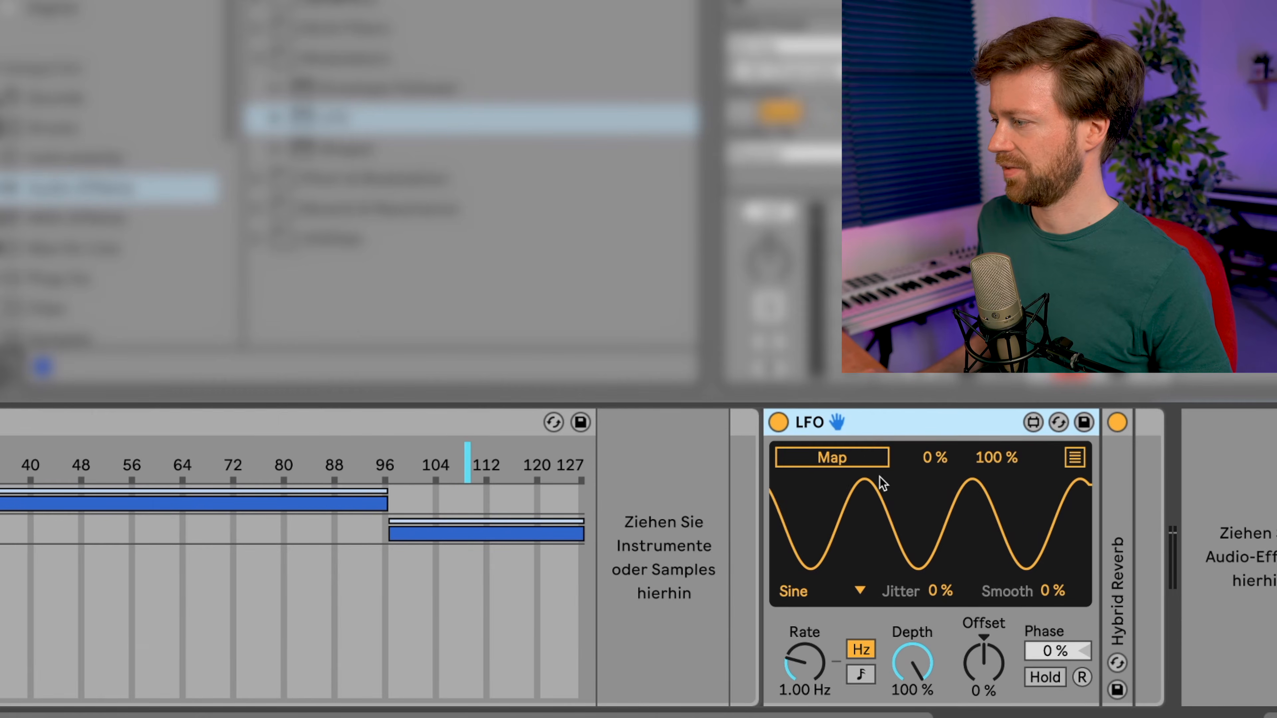
click(1121, 529)
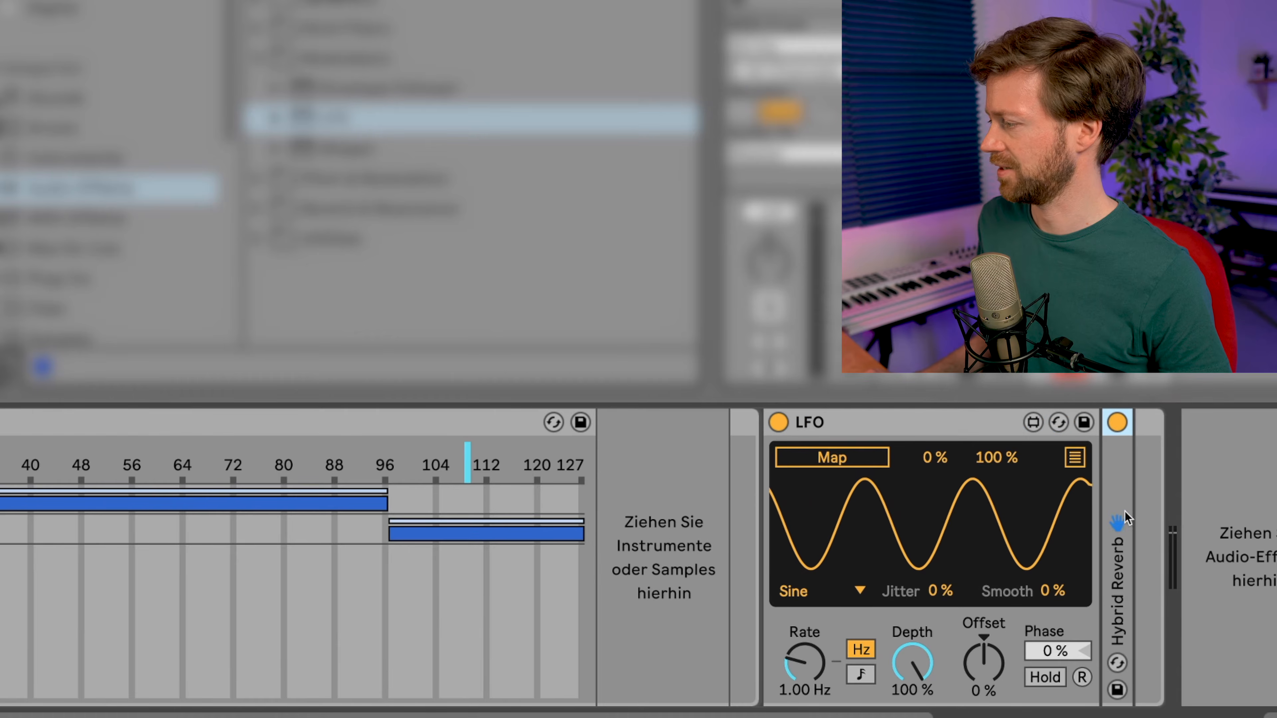
scroll(832, 503, left, 3)
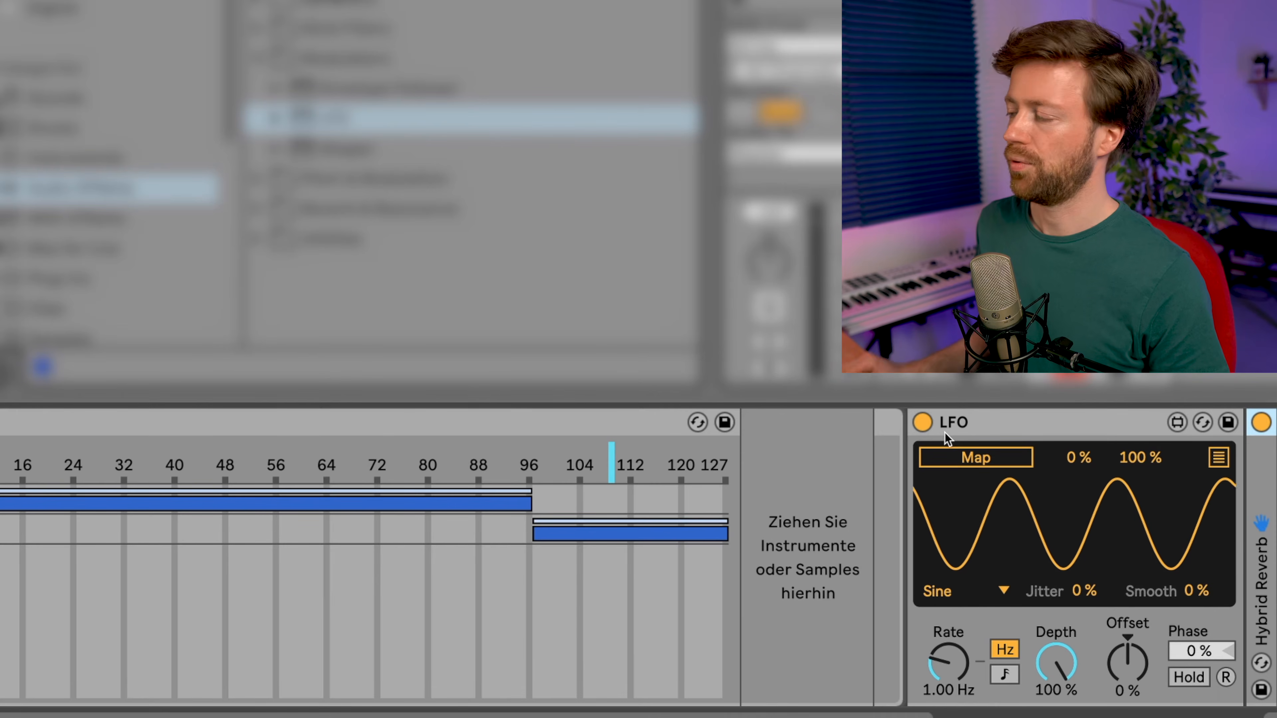
Try mapping the LFO to track 3's volume, remove that mapping and reset the track volume
click(984, 460)
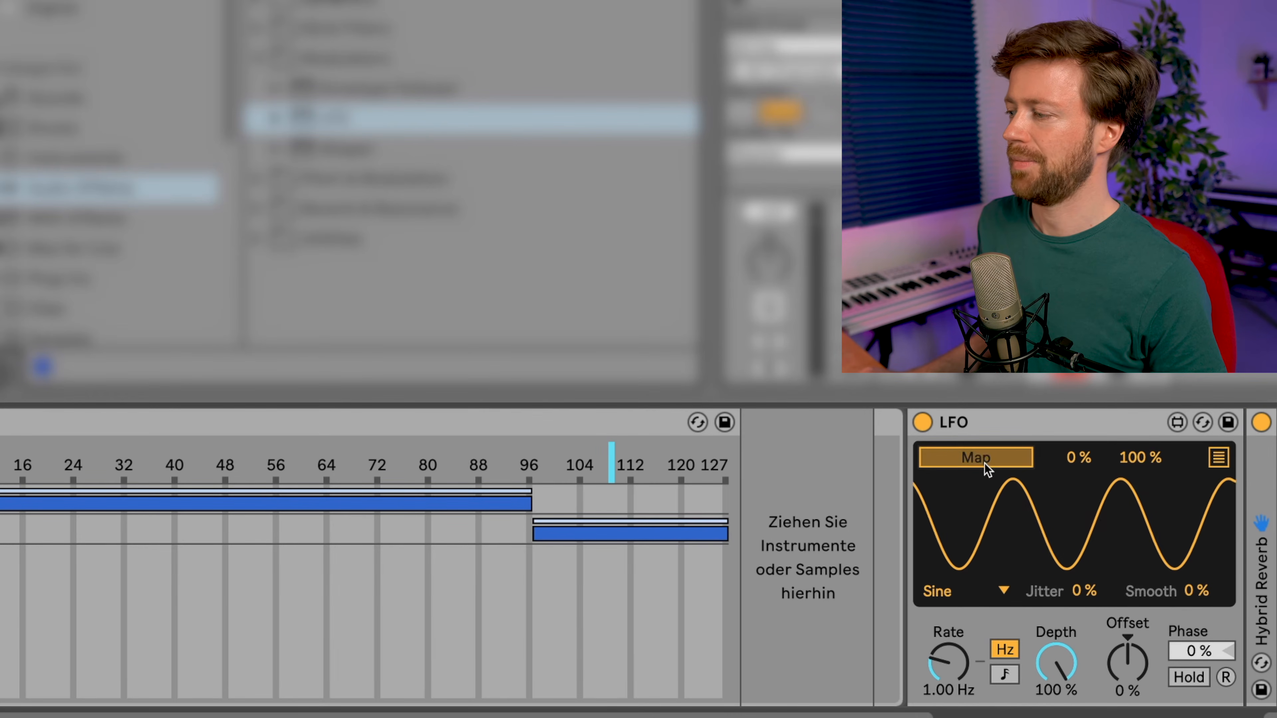
click(820, 242)
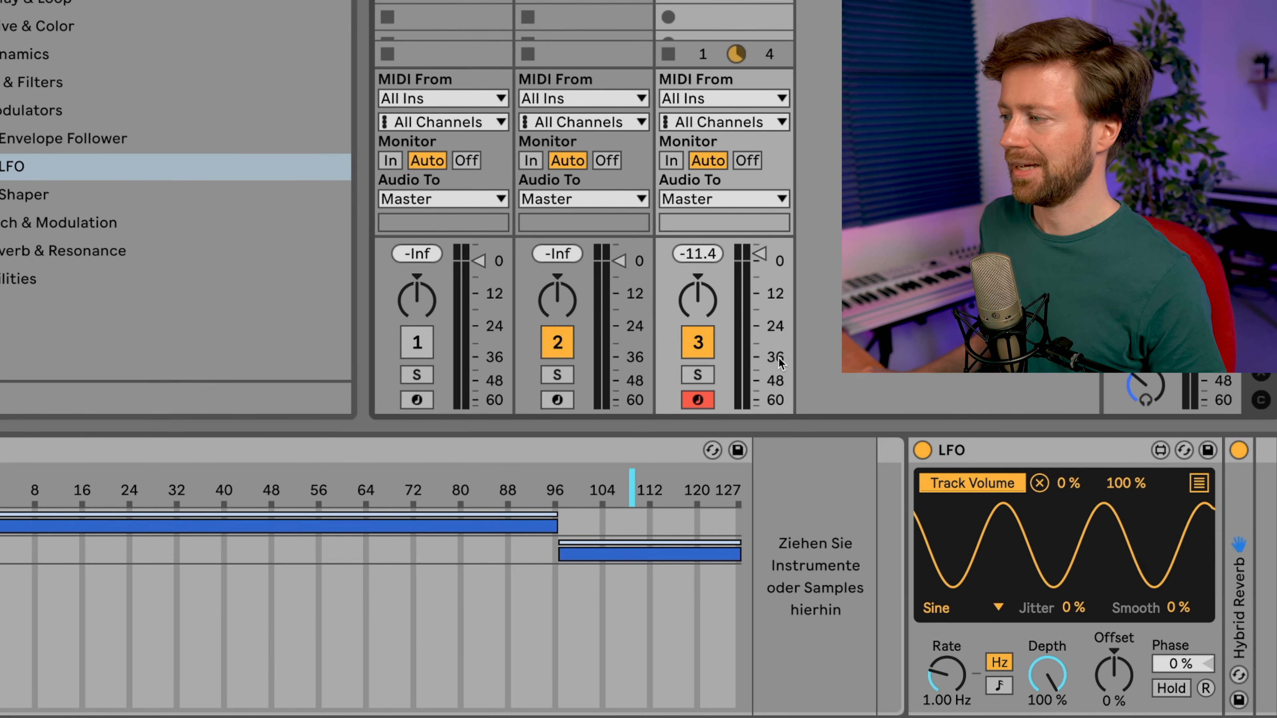
click(1040, 484)
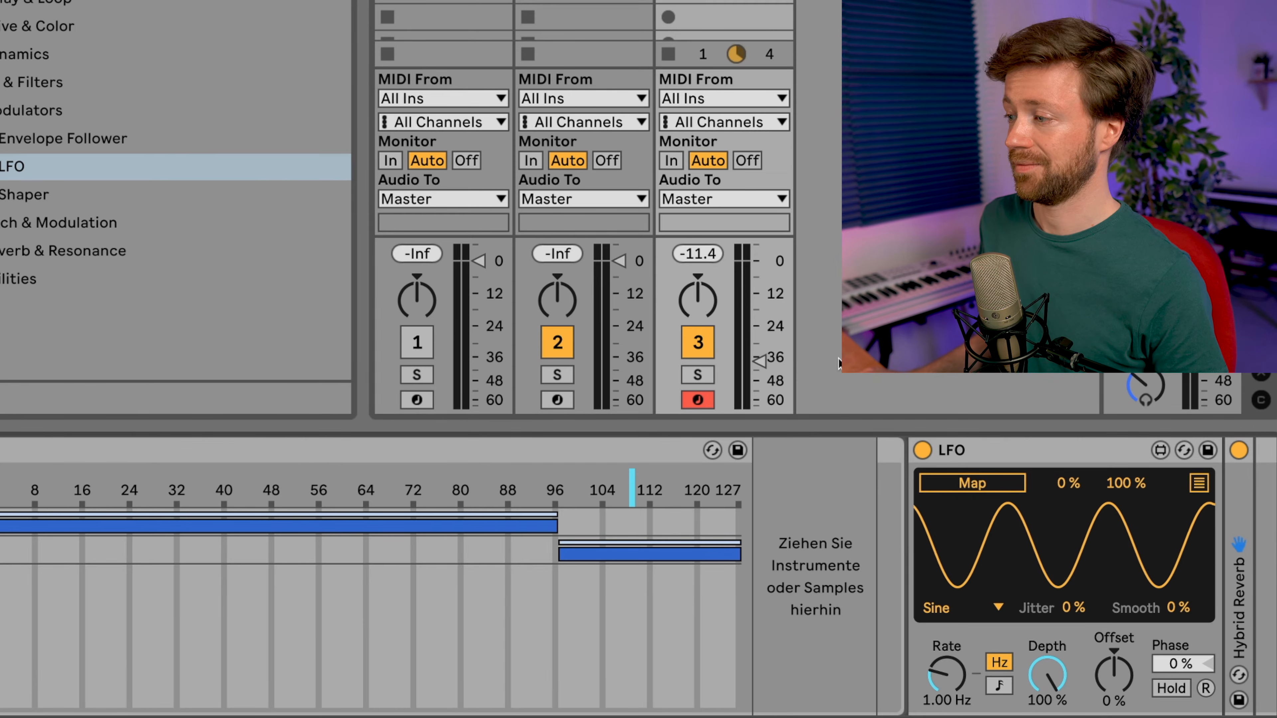
double_click(768, 357)
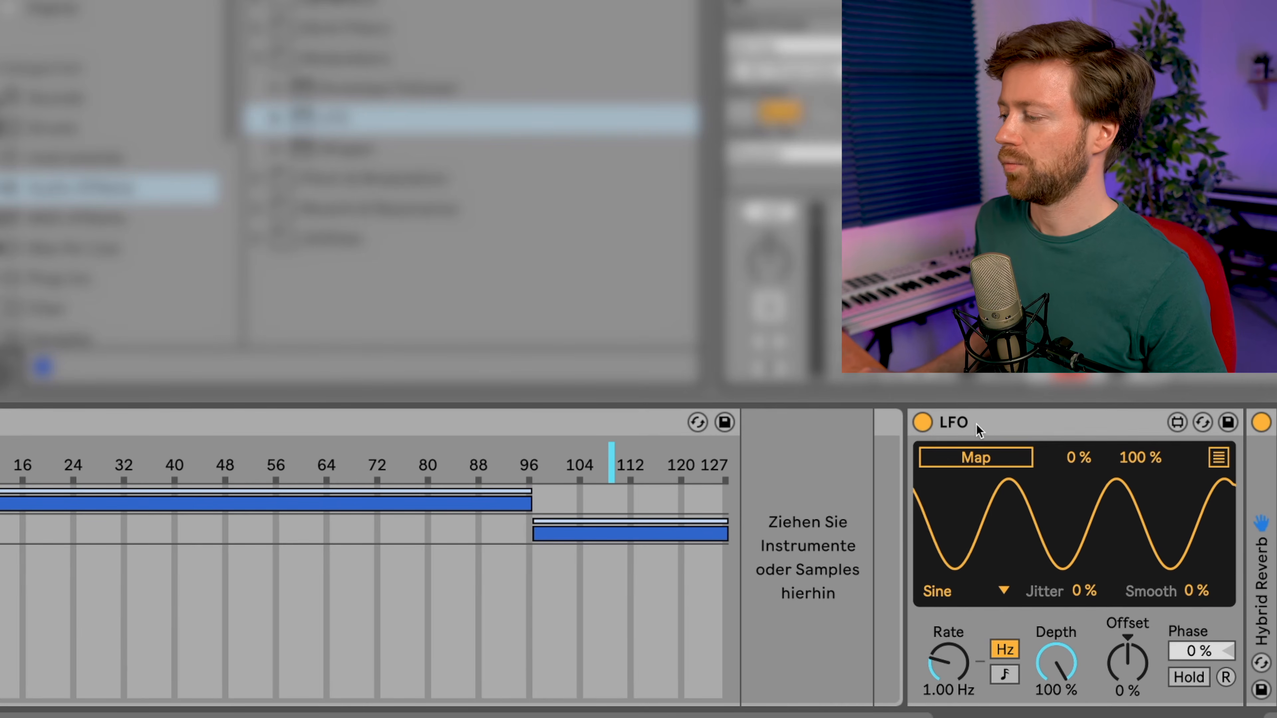
Map the LFO to the nested rack's chain selector and set its rate to a tempo-synced 1/32
click(975, 457)
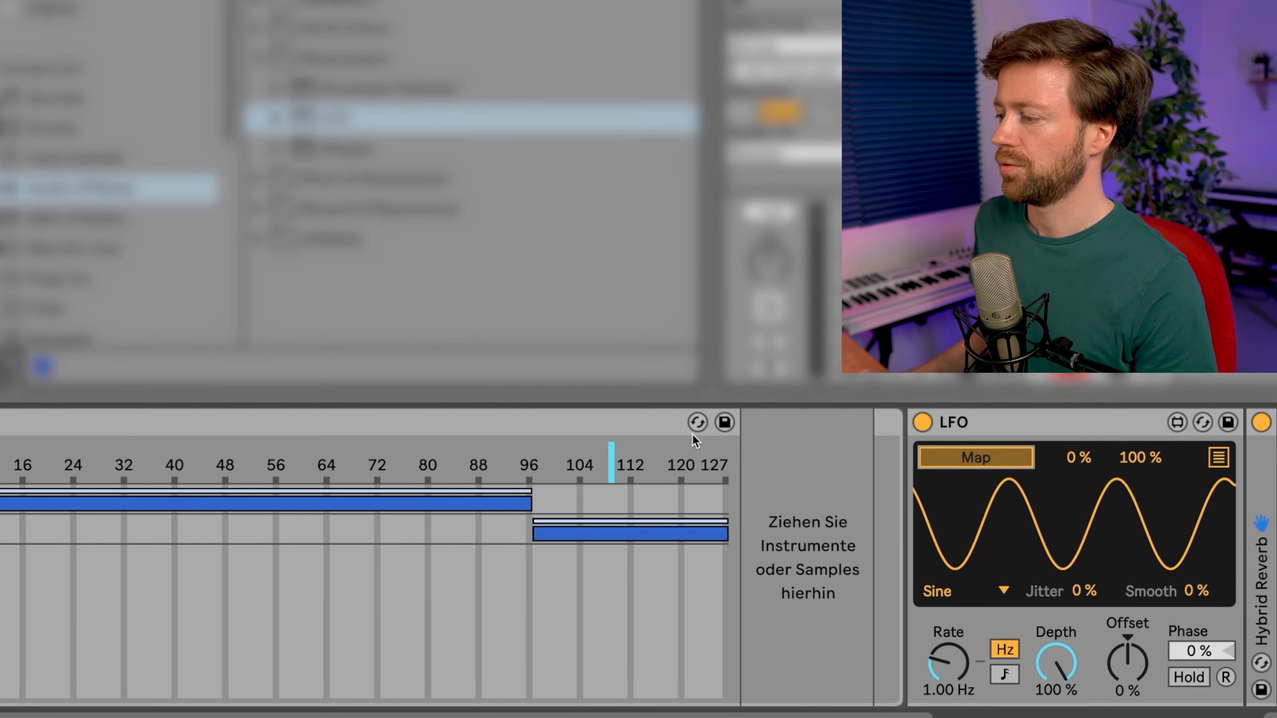
click(613, 468)
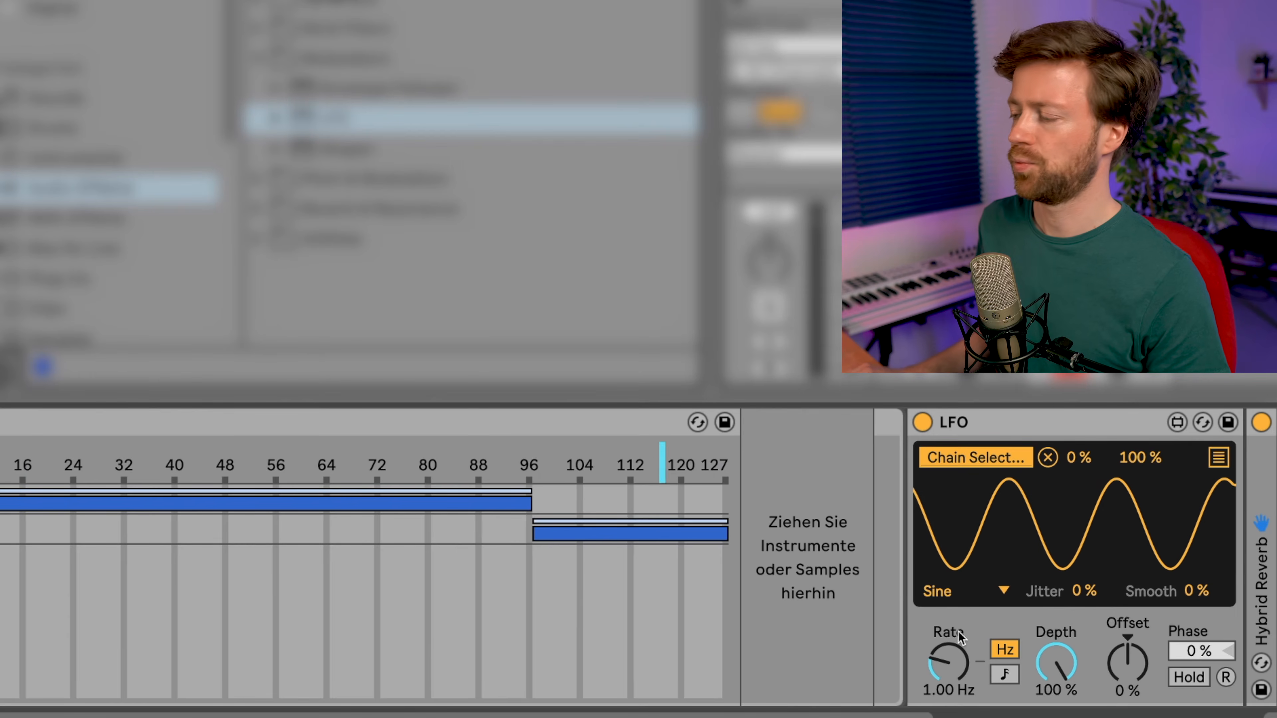
click(1006, 674)
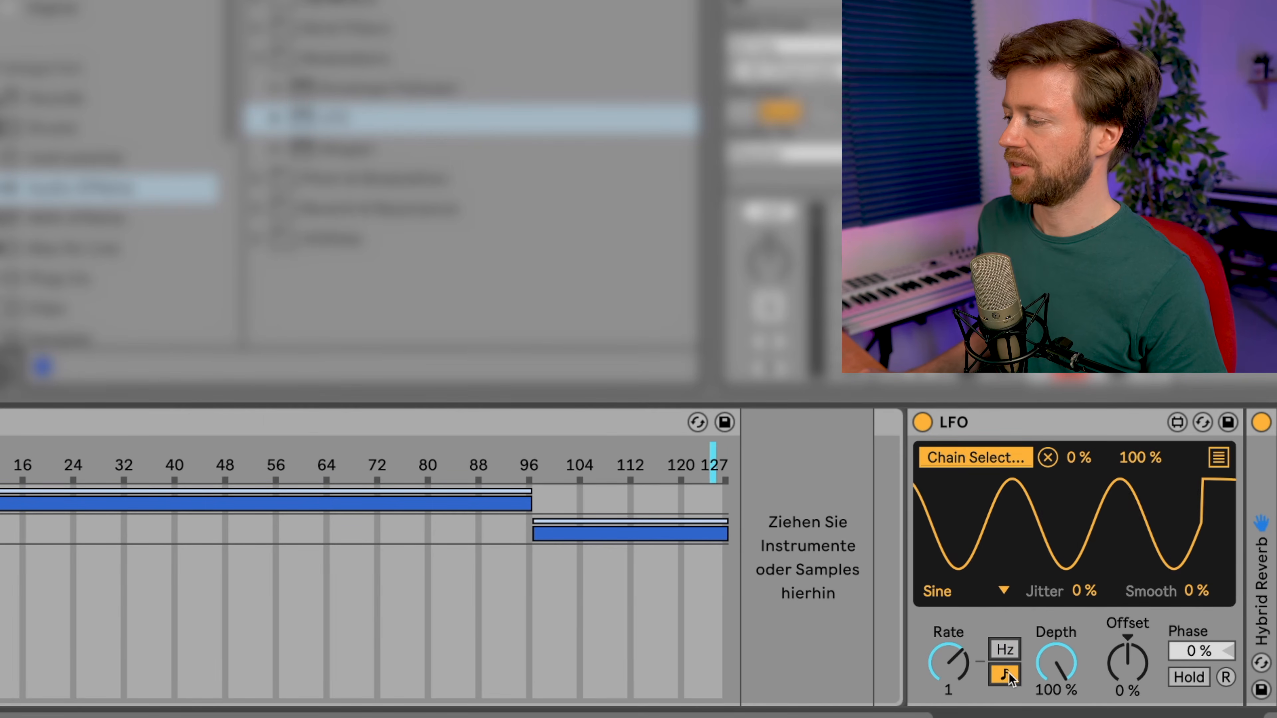
drag(957, 677, 958, 714)
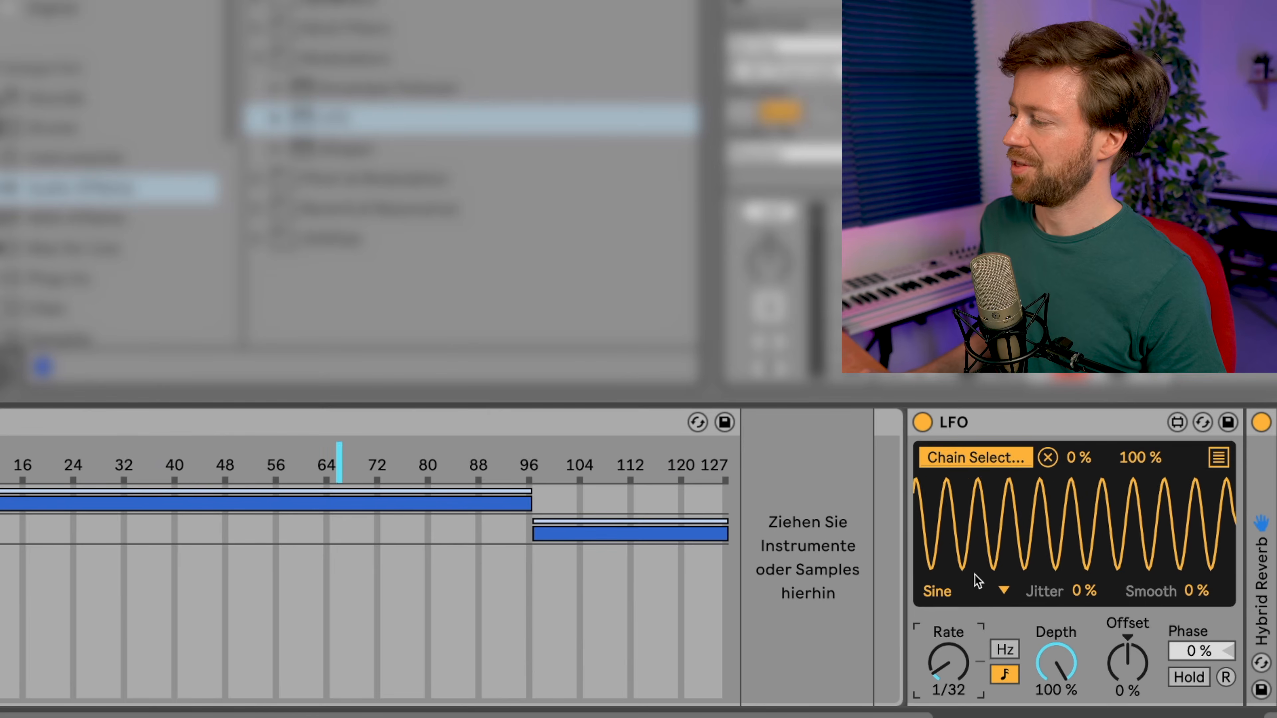
Switch the LFO waveform to Random and move the boundary between the Wave_JLW and empty chain zones to about 69
click(990, 589)
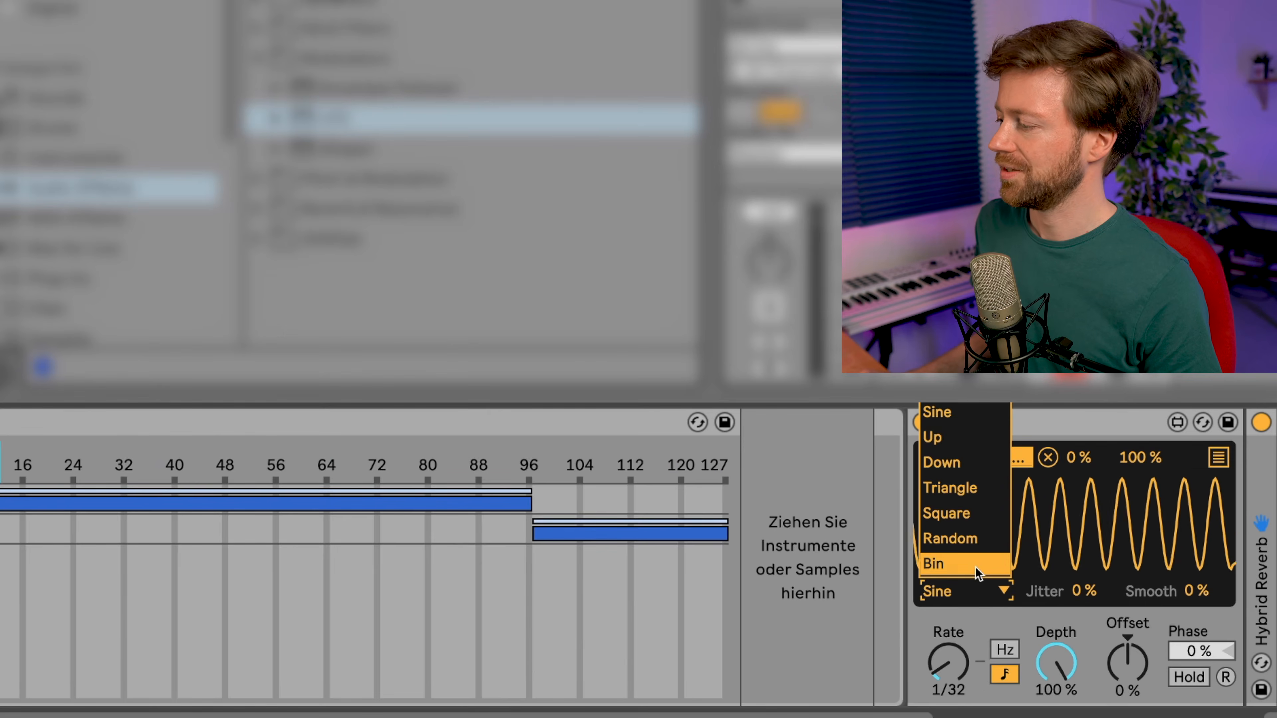
click(979, 547)
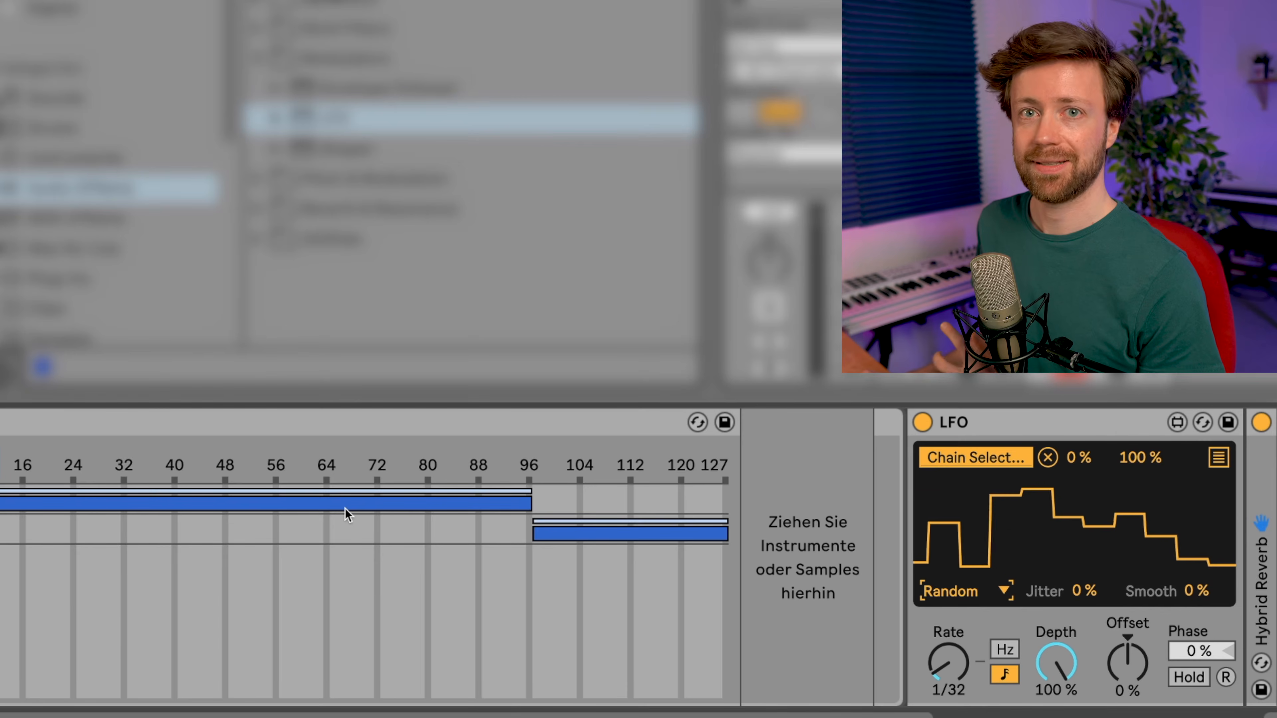
drag(532, 503, 467, 504)
drag(639, 534, 468, 535)
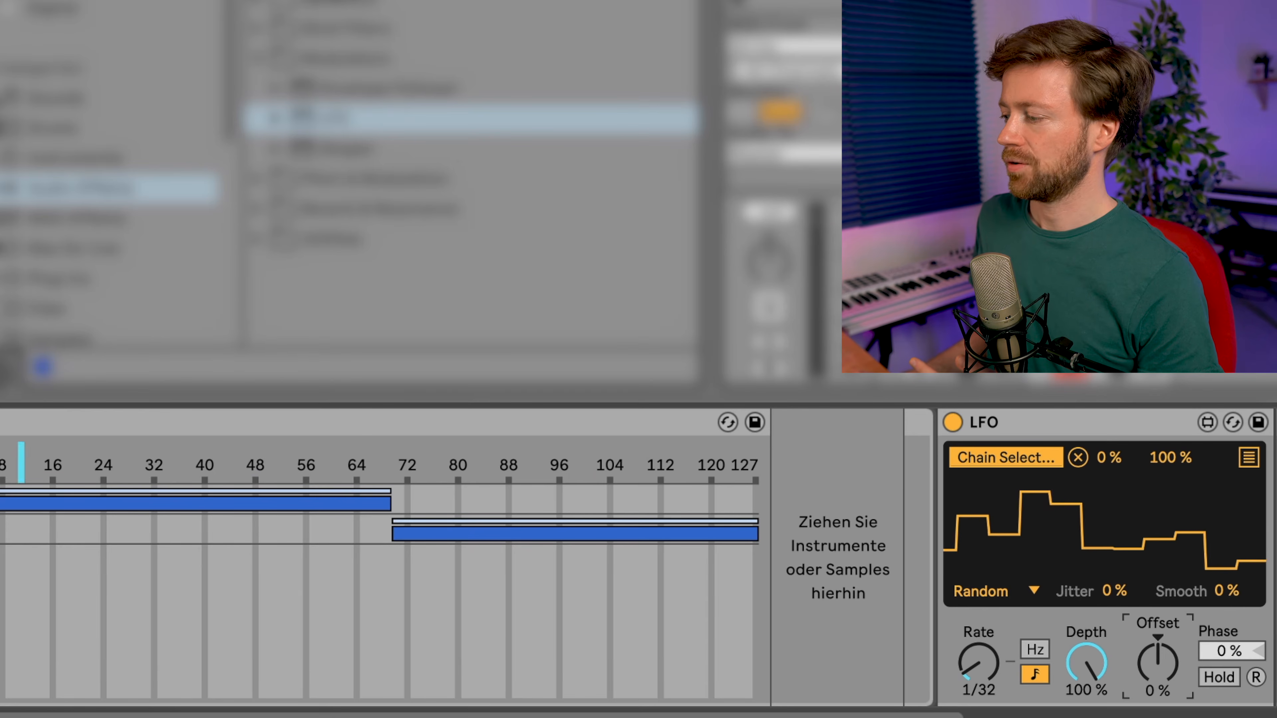
Try different LFO offsets, settle on -18 %, and map the offset to Macro 3 of the outer Instrument Rack
drag(1162, 662, 1158, 684)
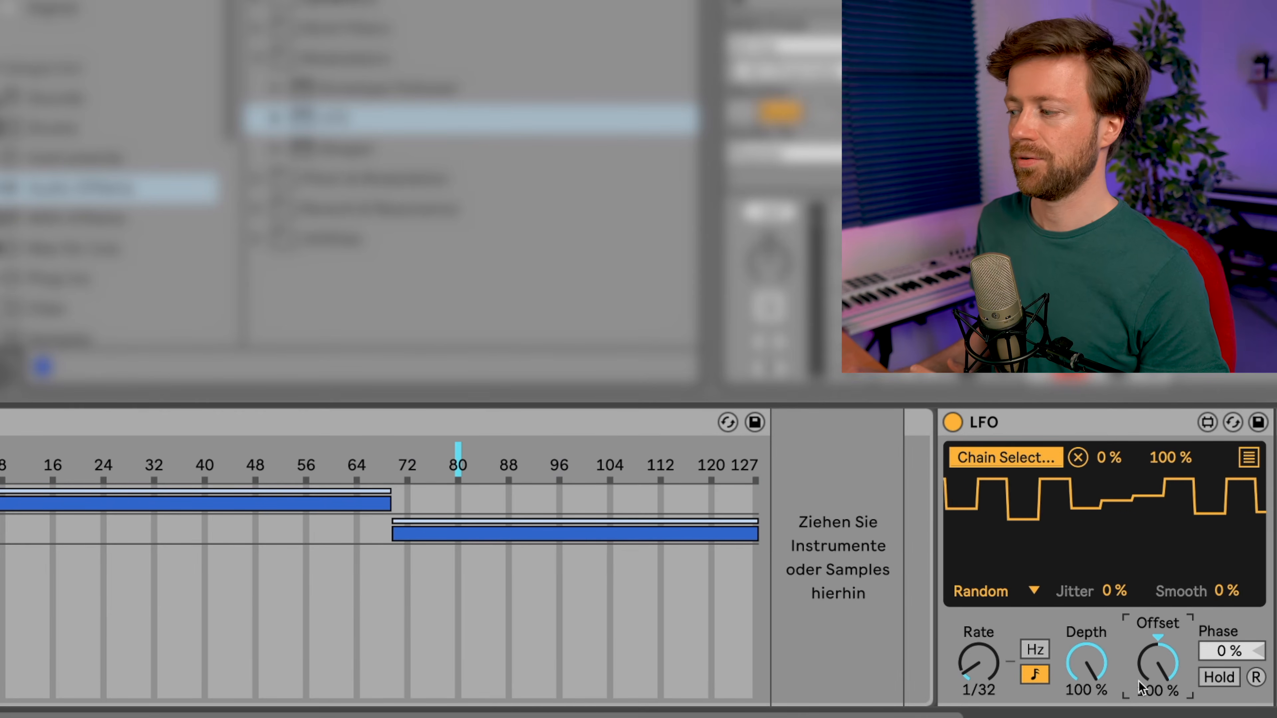
drag(1146, 675, 1146, 716)
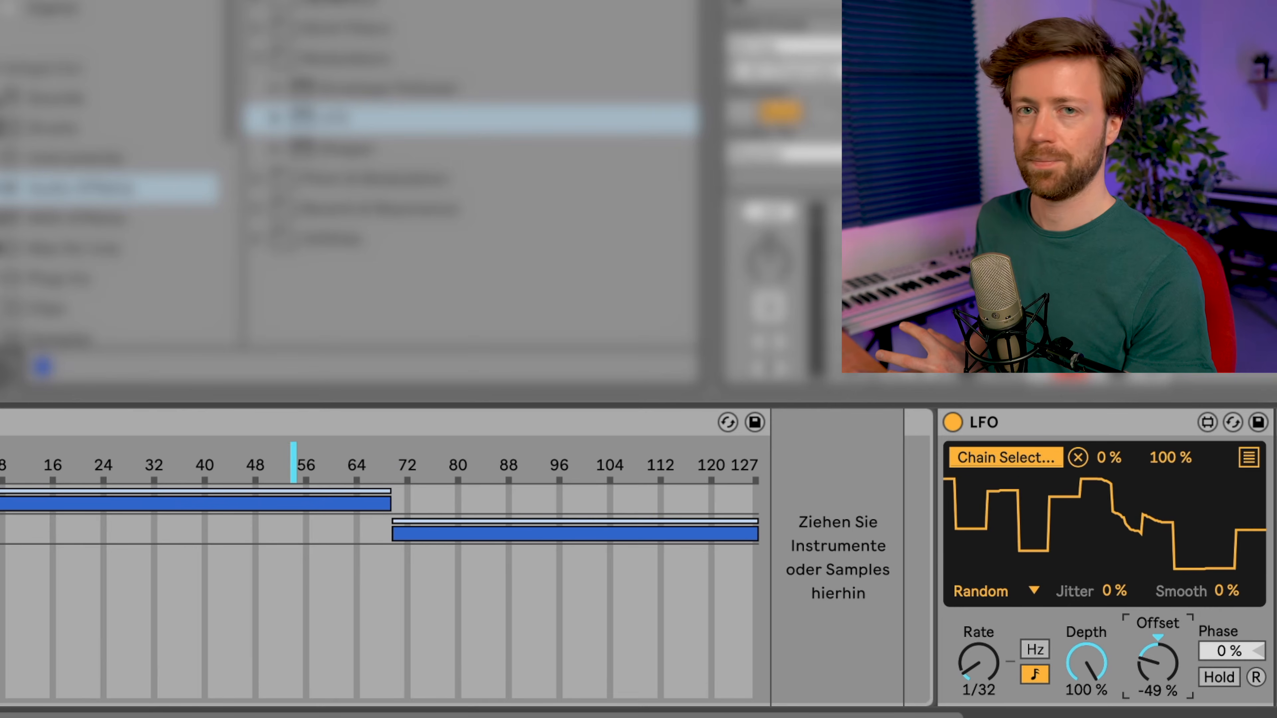
drag(1146, 716, 1146, 700)
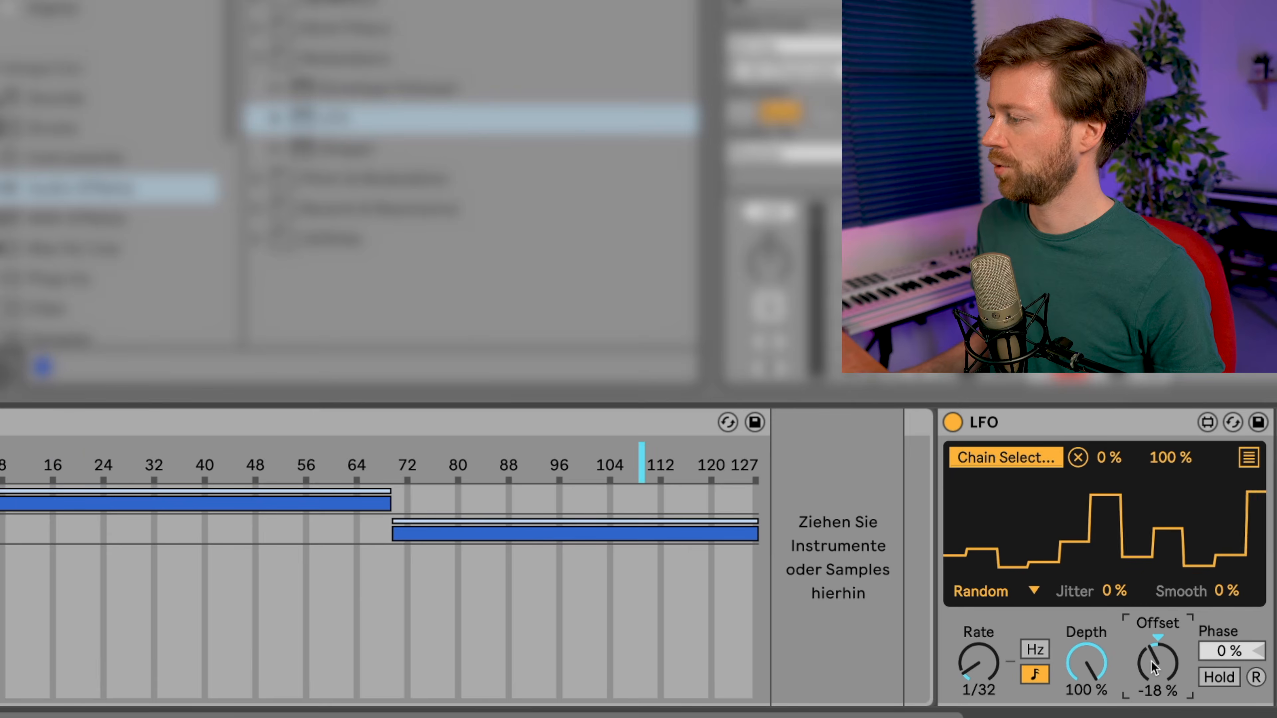
right_click(1153, 667)
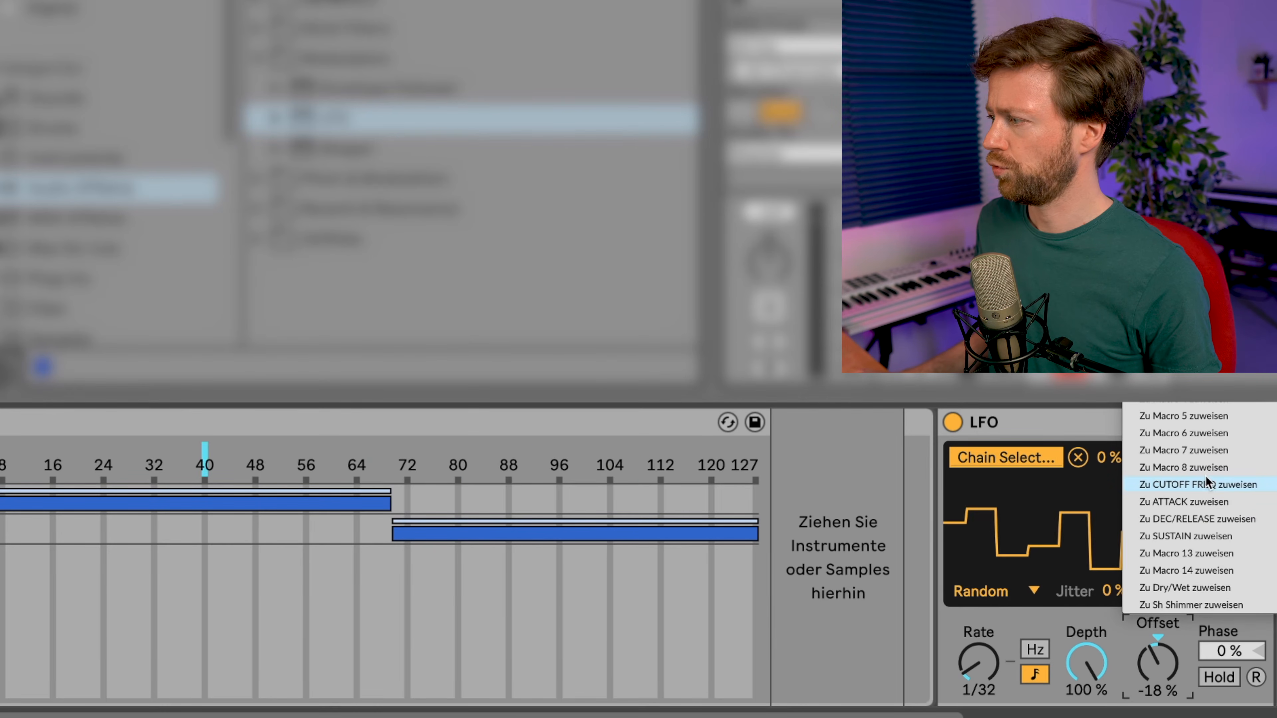
click(1072, 404)
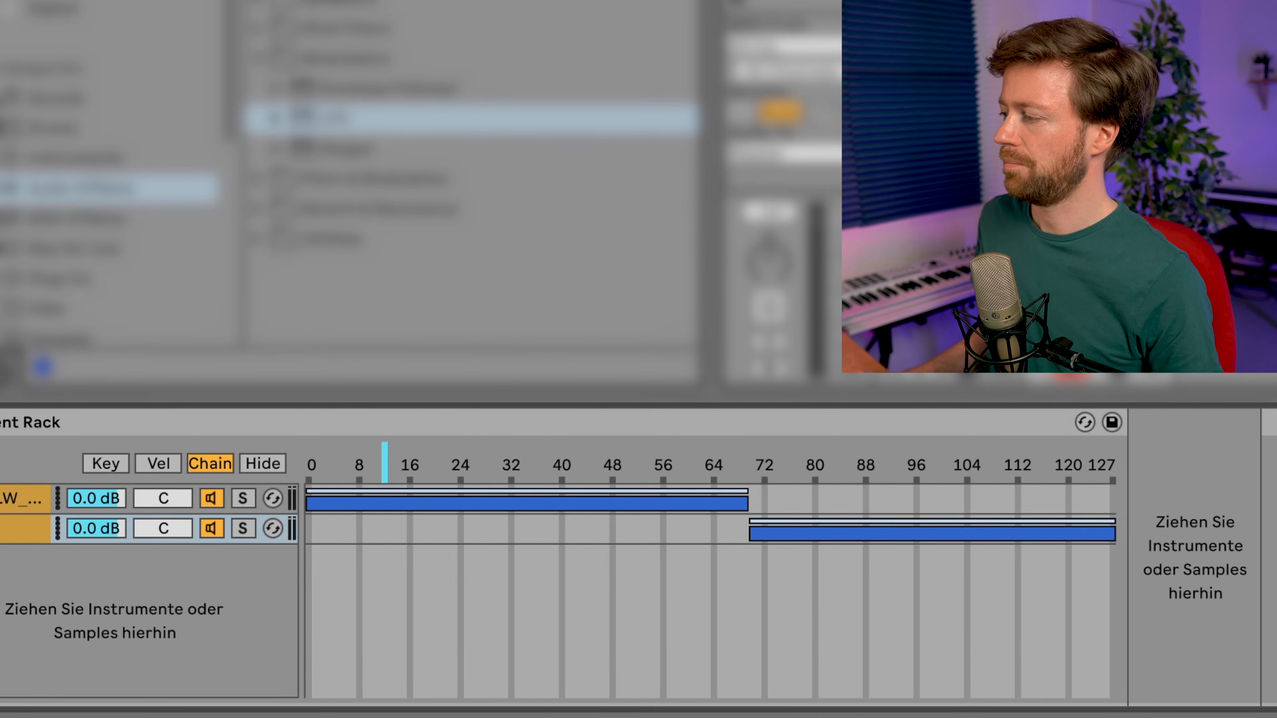
Rename the outer rack's Offset macro to GAPS and colour it teal like the Synced Rate macro
scroll(639, 557, left, 10)
scroll(146, 569, left, 5)
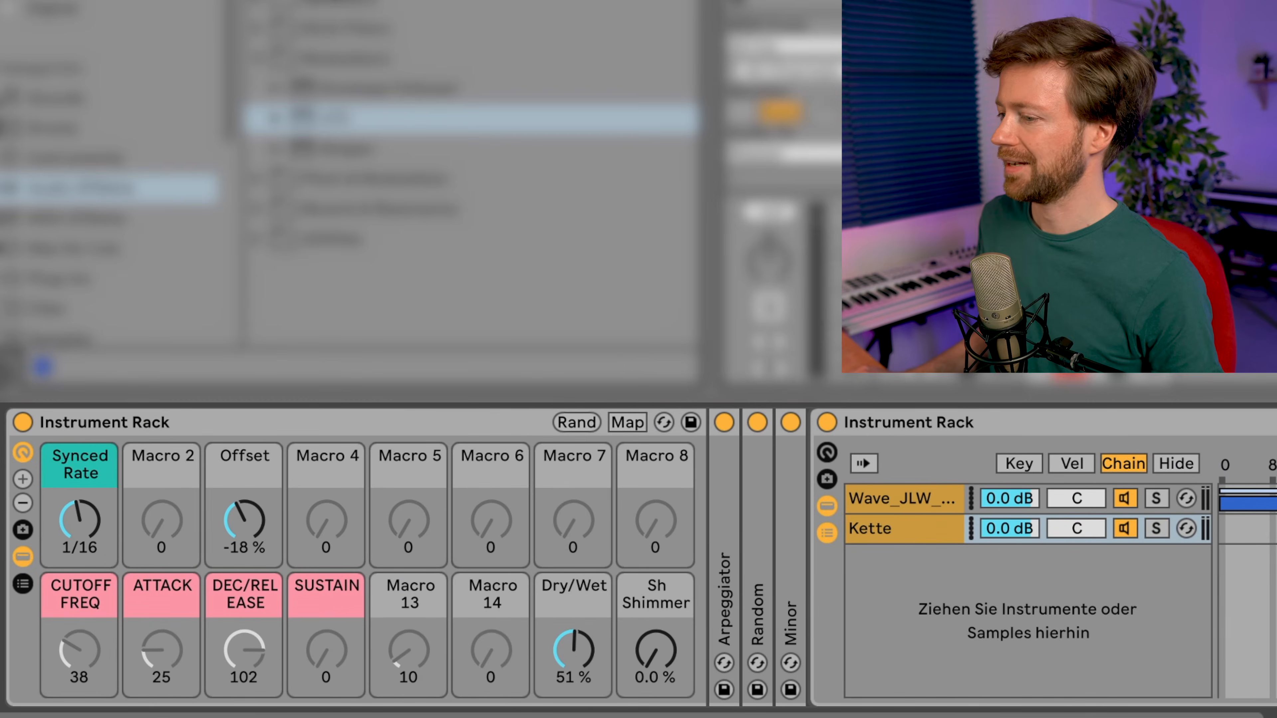
double_click(241, 450)
text(GAPS)
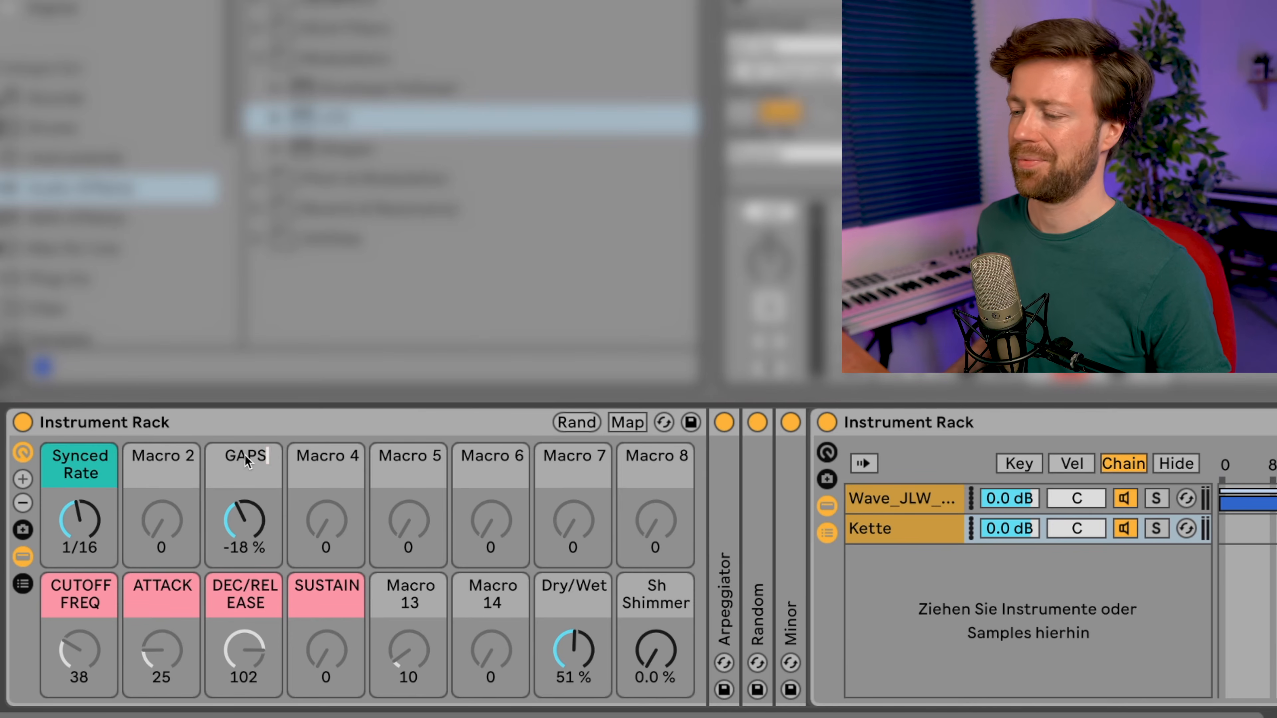
key(Return)
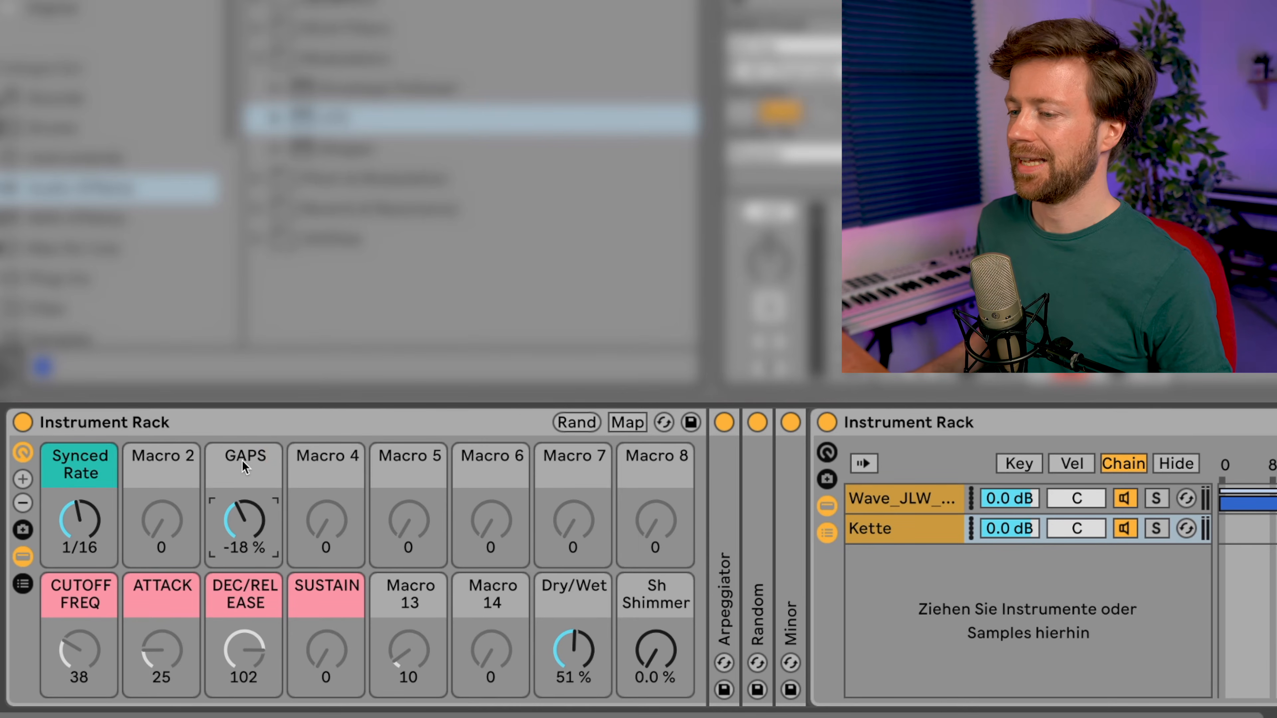
right_click(243, 465)
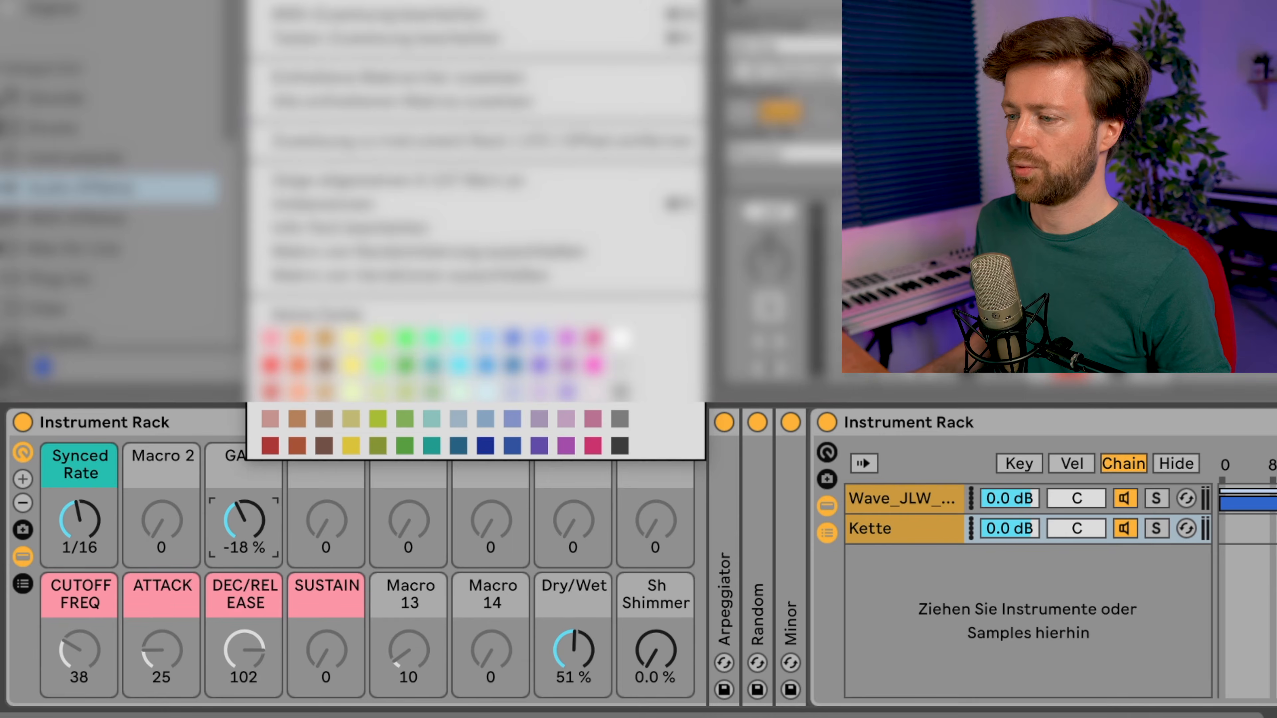
click(435, 367)
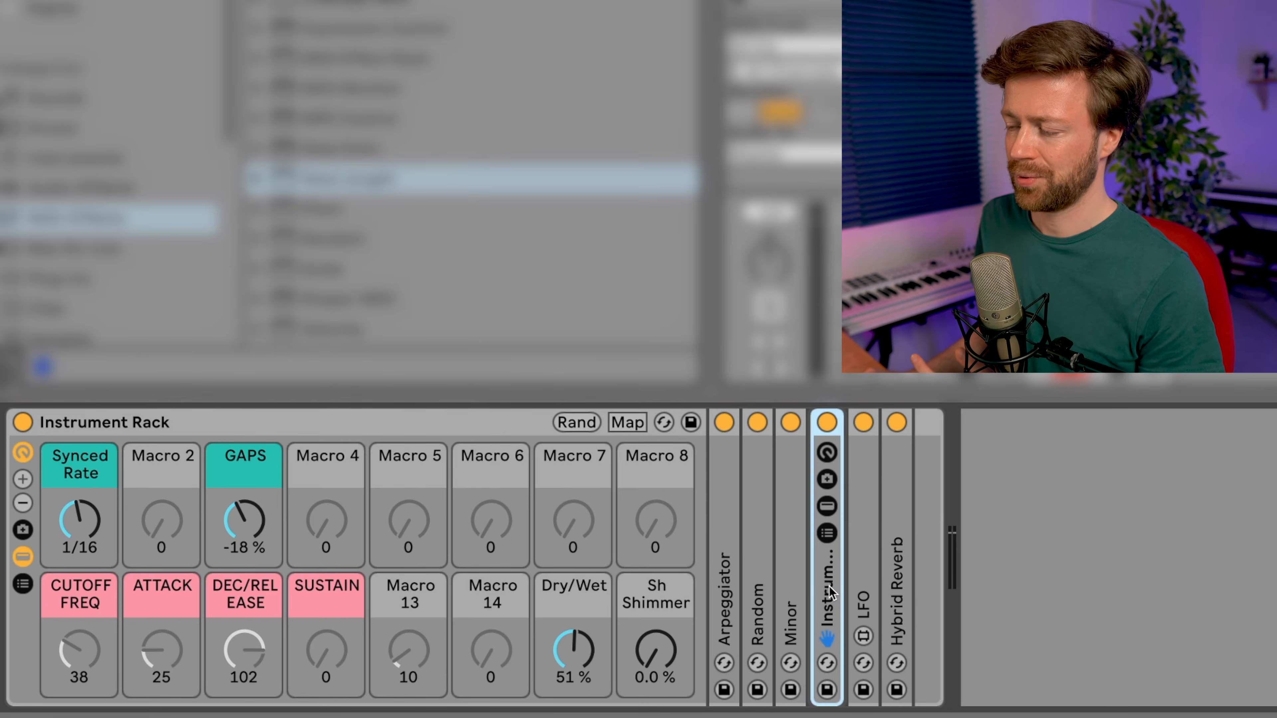
Unfold the nested Instrument Rack and map the filter frequency of the Wave_JLW chain's Simpler to the nested rack's Macro 1
double_click(827, 596)
click(895, 499)
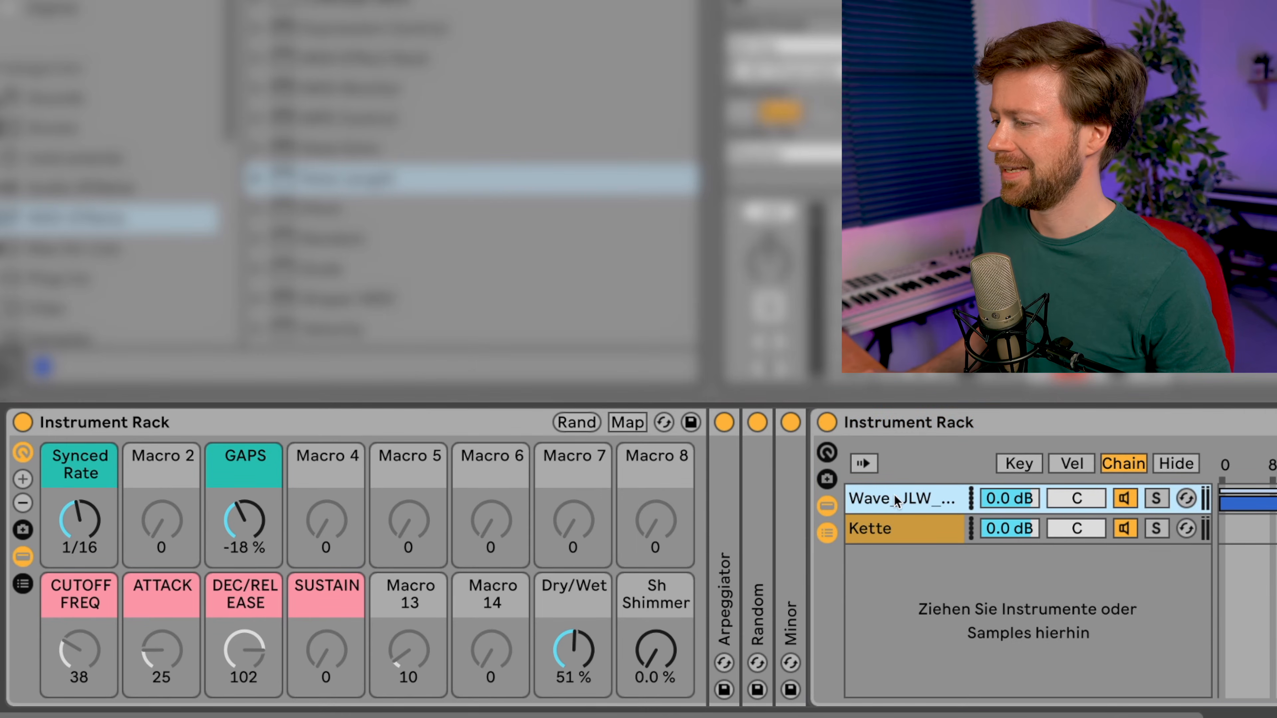
scroll(886, 529, right, 15)
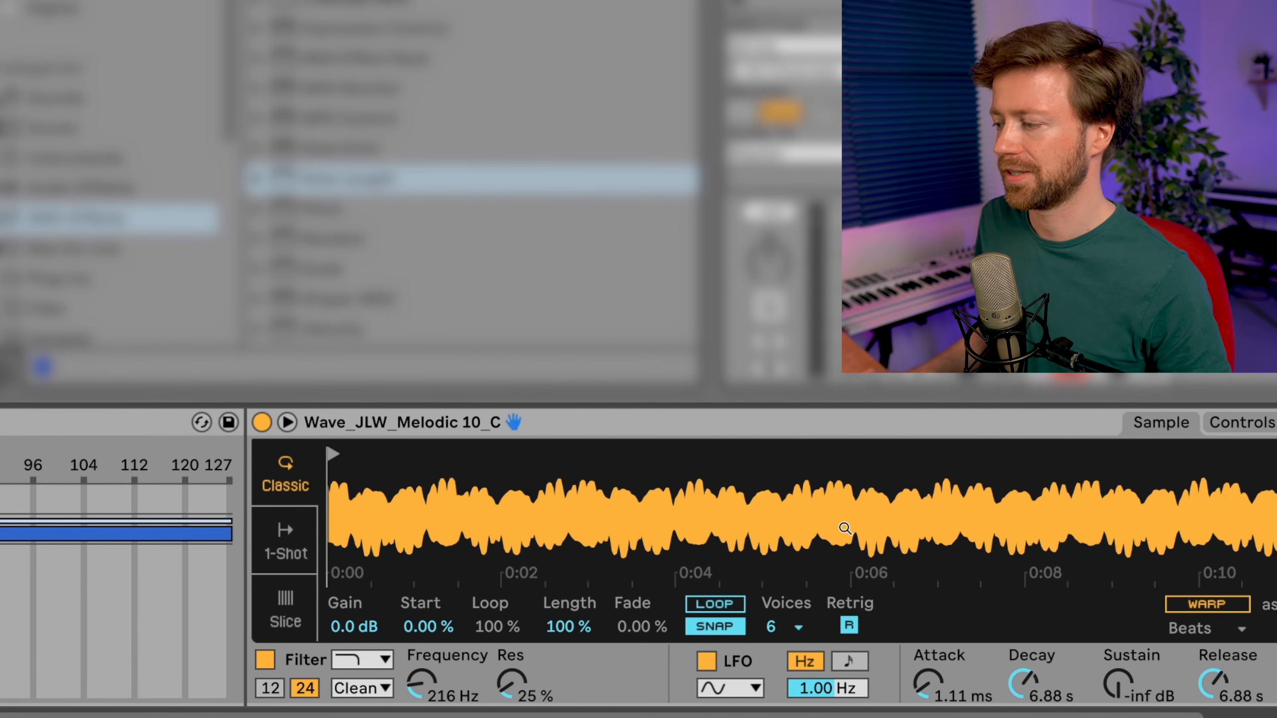
scroll(836, 532, left, 6)
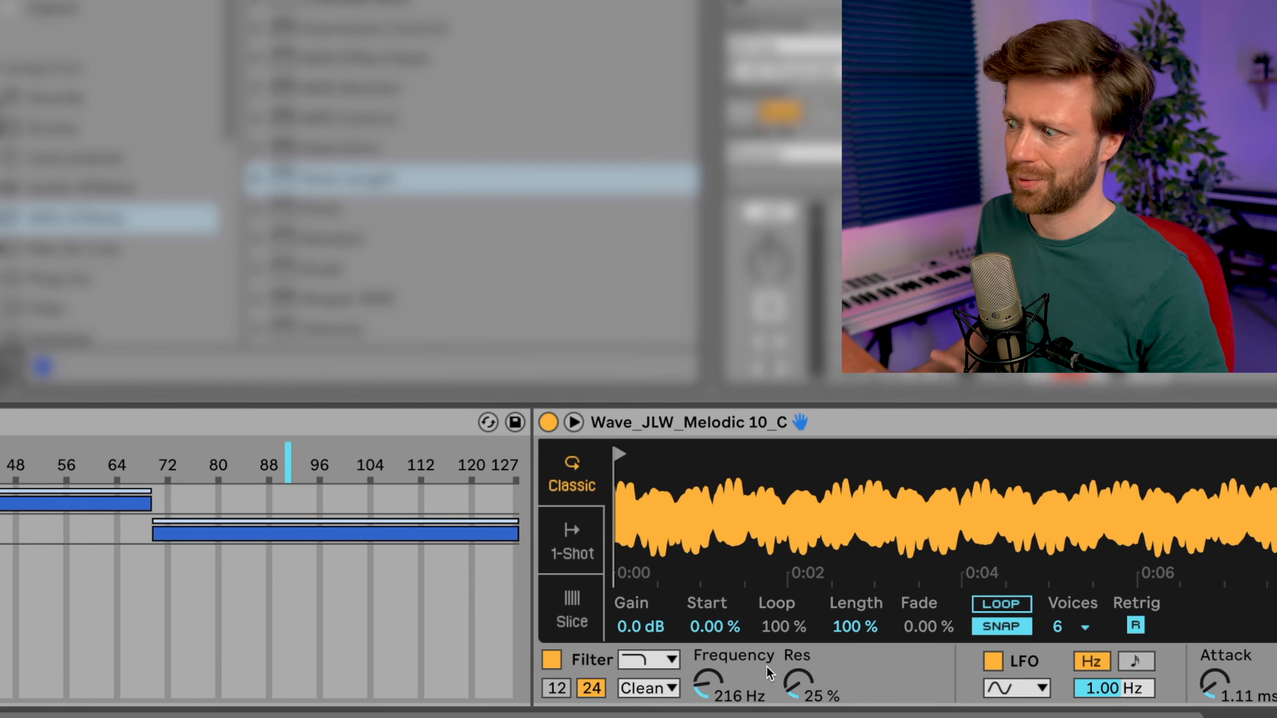
scroll(790, 654, right, 8)
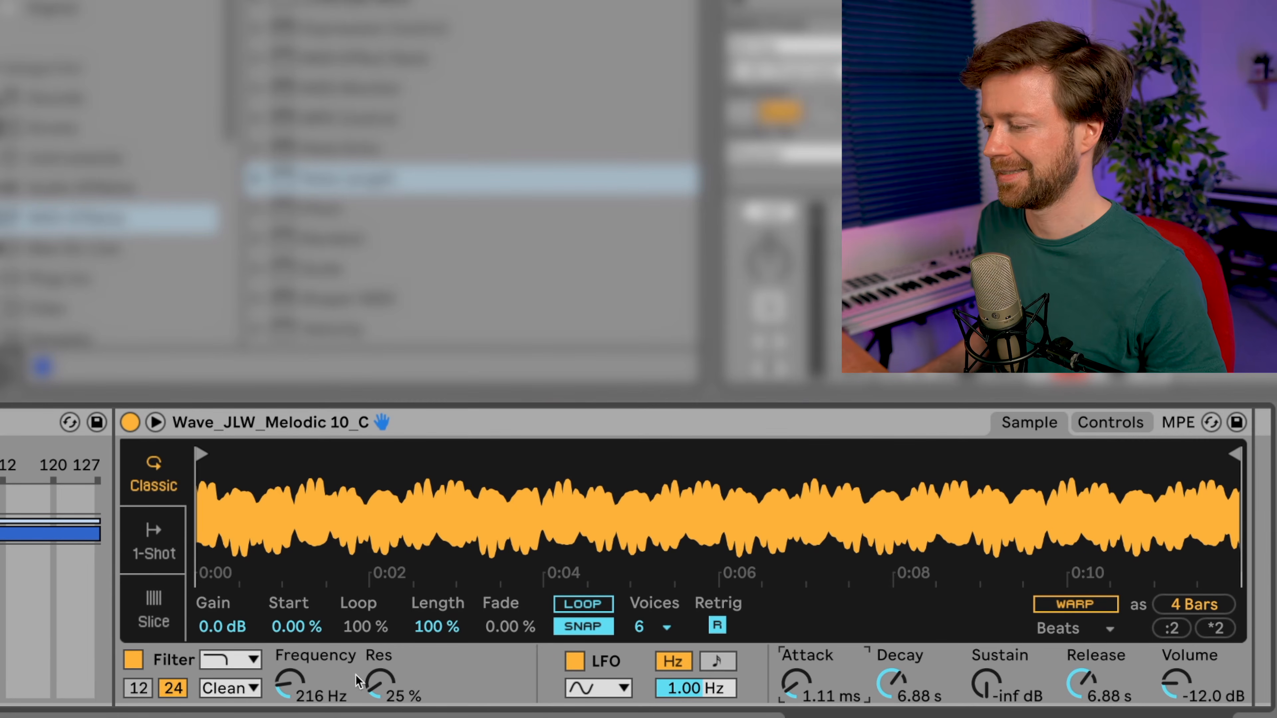
right_click(293, 690)
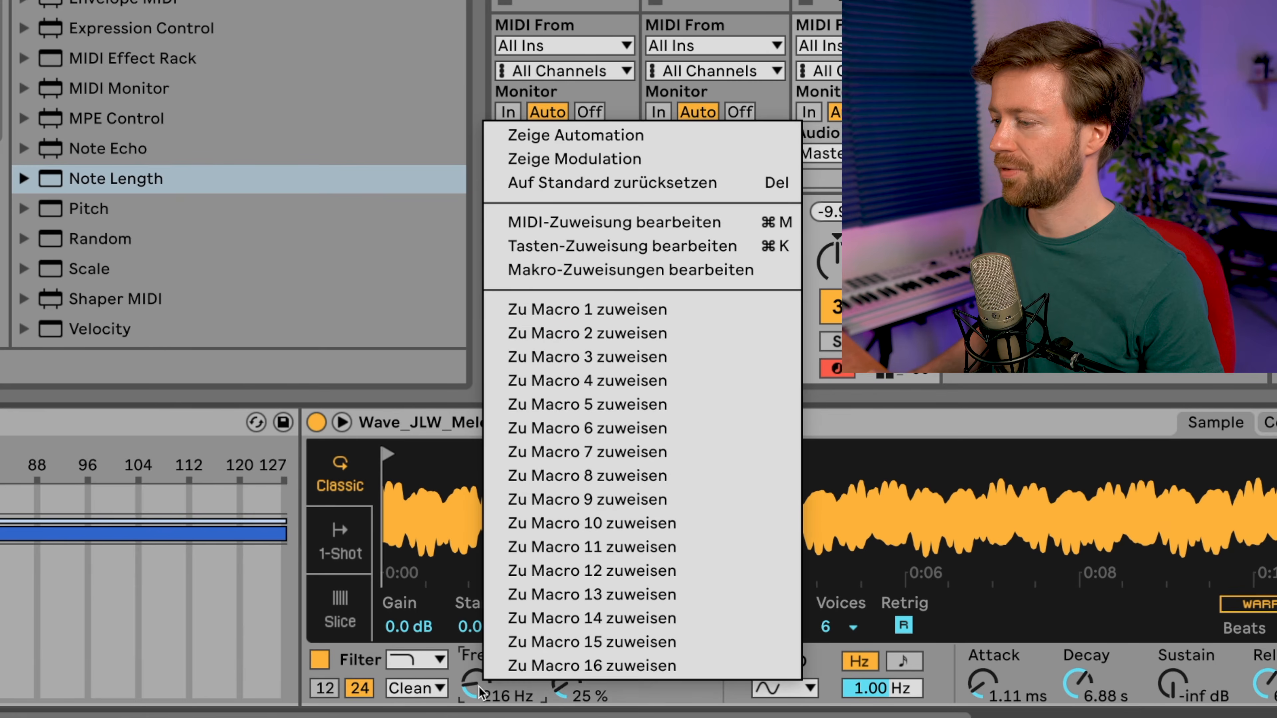
click(606, 317)
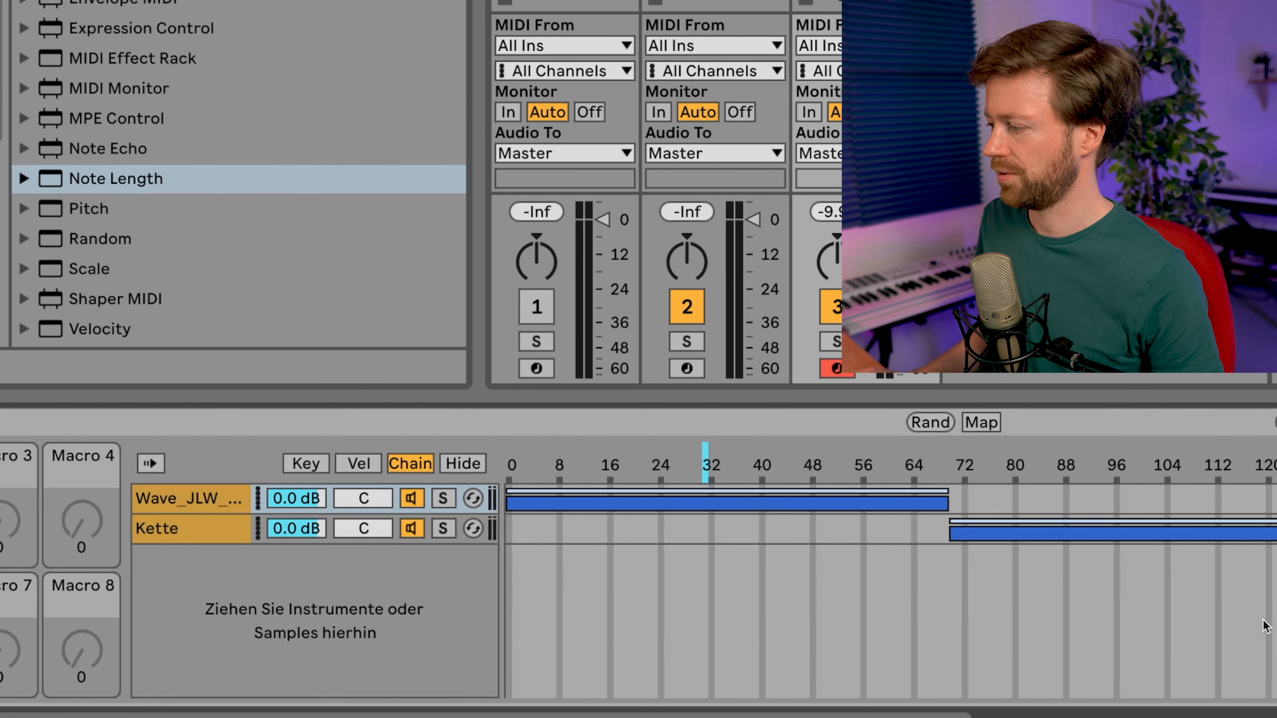
Map the Simpler's amplitude attack to nested Macro 2, its decay and release to Macro 3, and its sustain to Macro 4
scroll(1045, 597, right, 5)
scroll(1045, 597, right, 10)
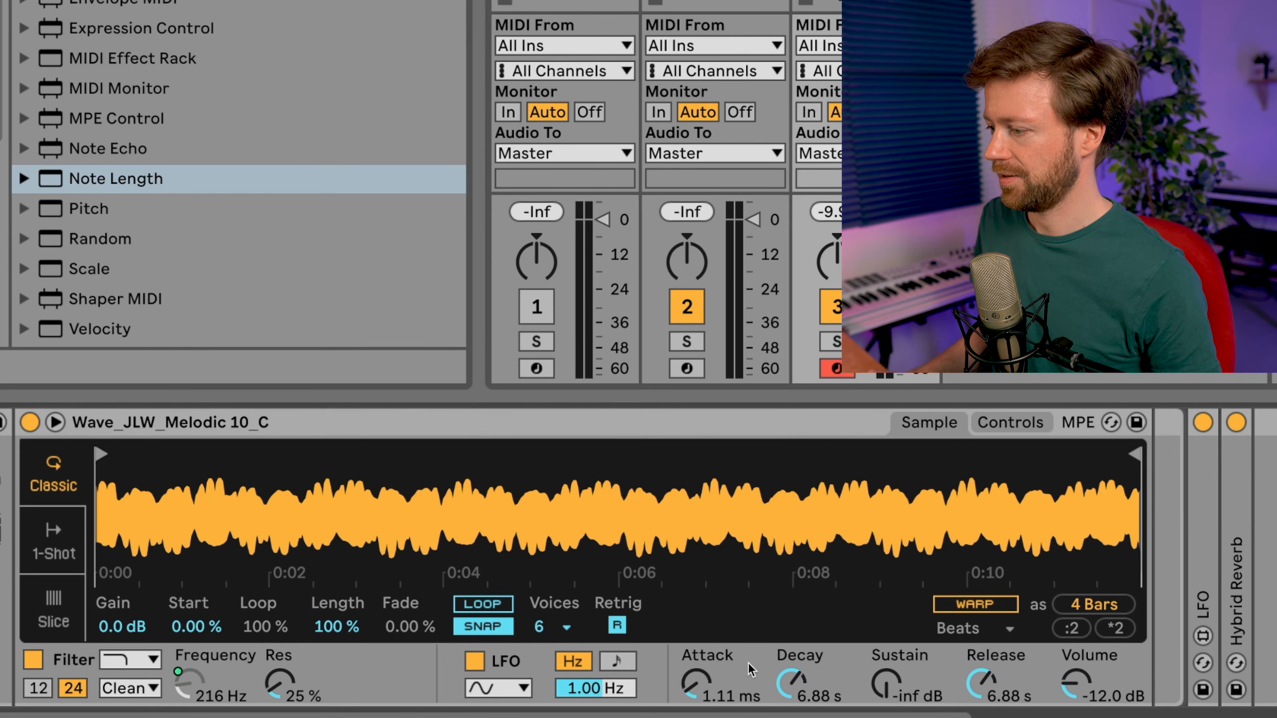
right_click(690, 685)
click(770, 330)
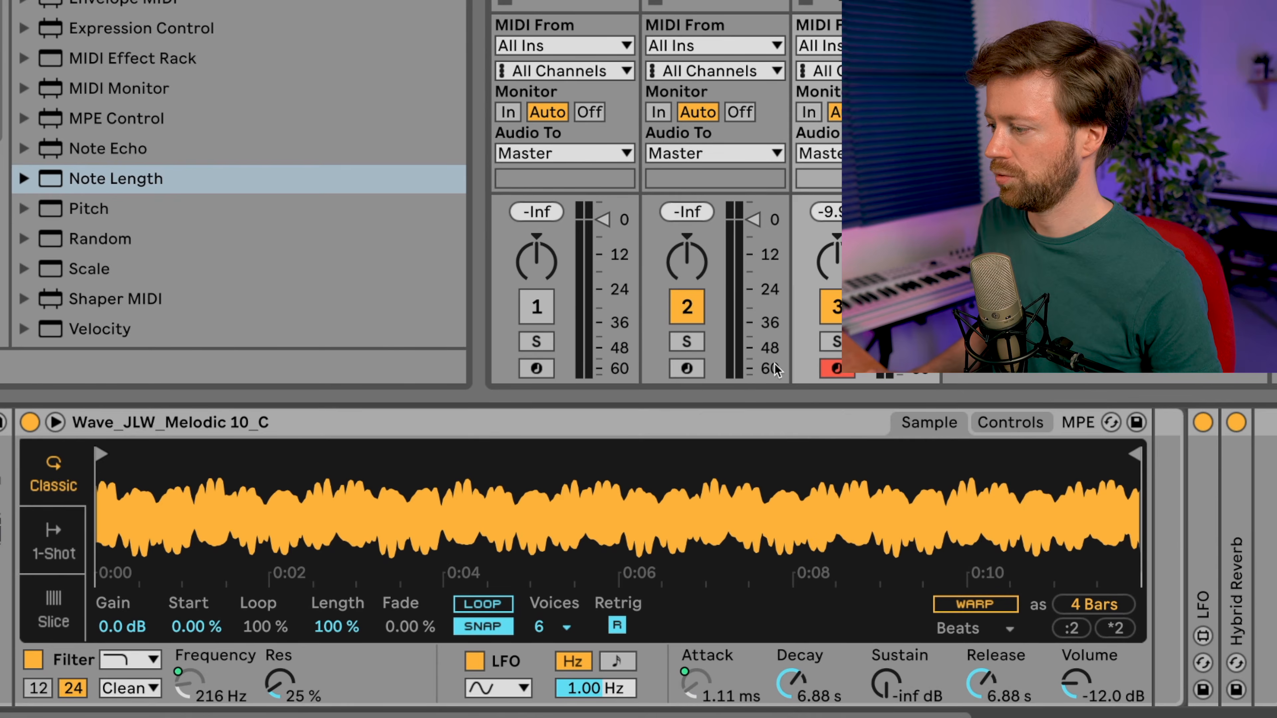
right_click(786, 685)
click(878, 376)
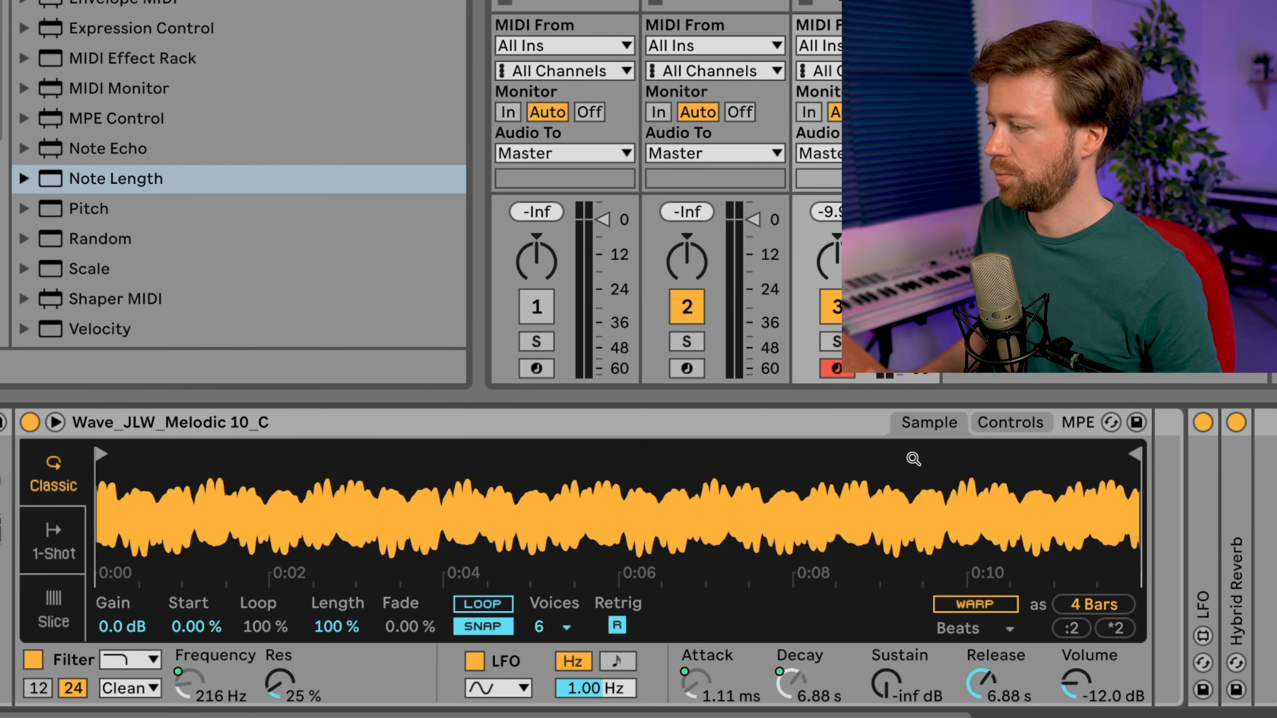
right_click(980, 684)
click(1069, 376)
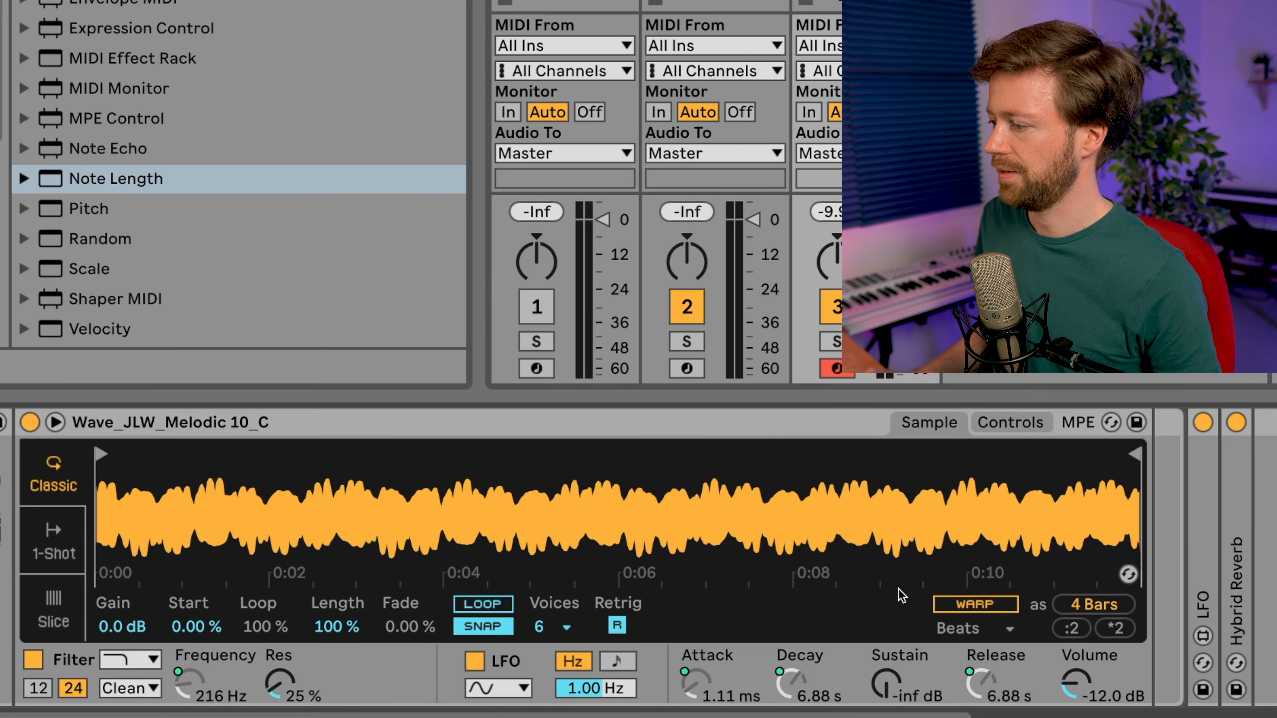
right_click(890, 680)
click(1023, 375)
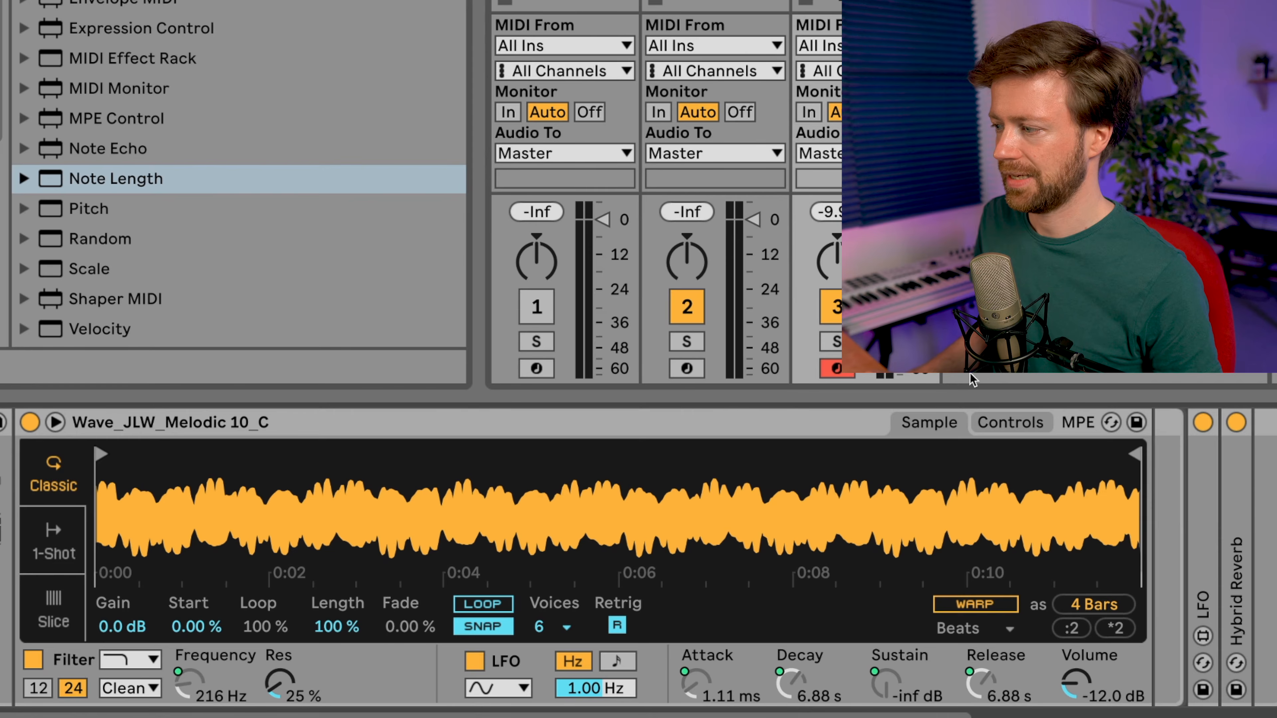
Map the Simpler's filter envelope attack to nested Macro 2, its decay and release to Macro 3, and its sustain to the Ve Sustain macro
click(989, 425)
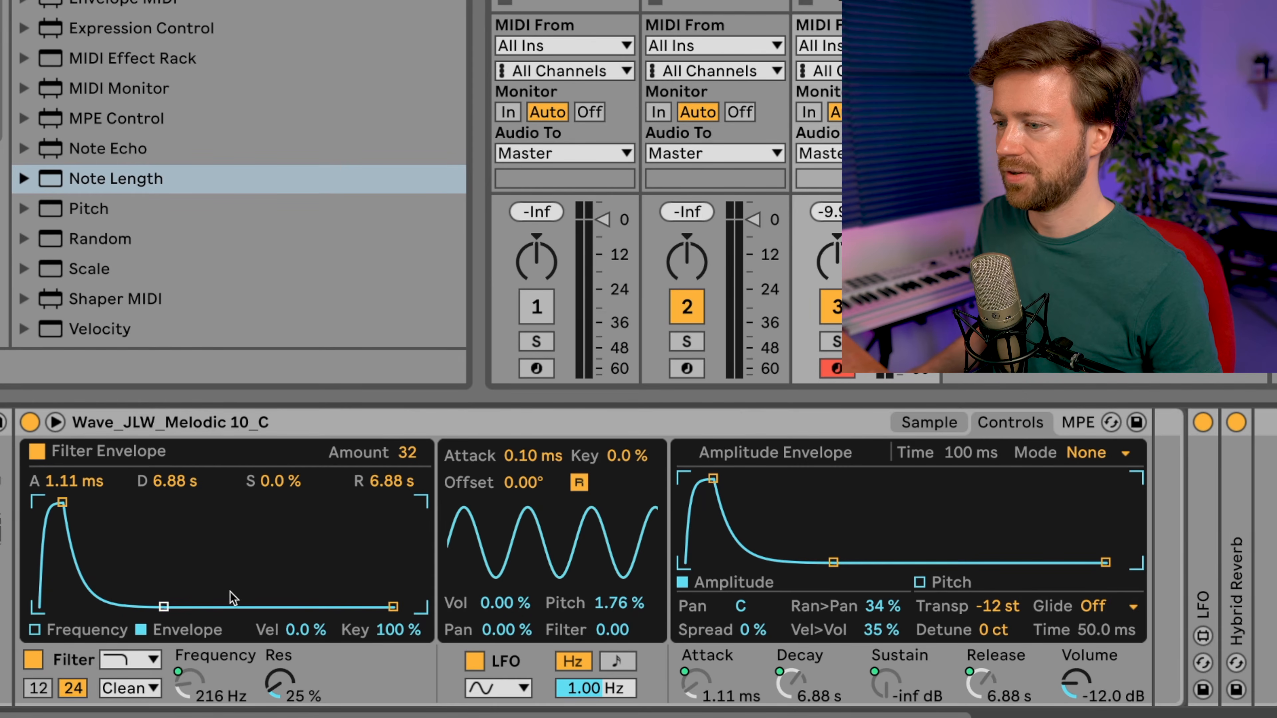
right_click(80, 486)
click(196, 134)
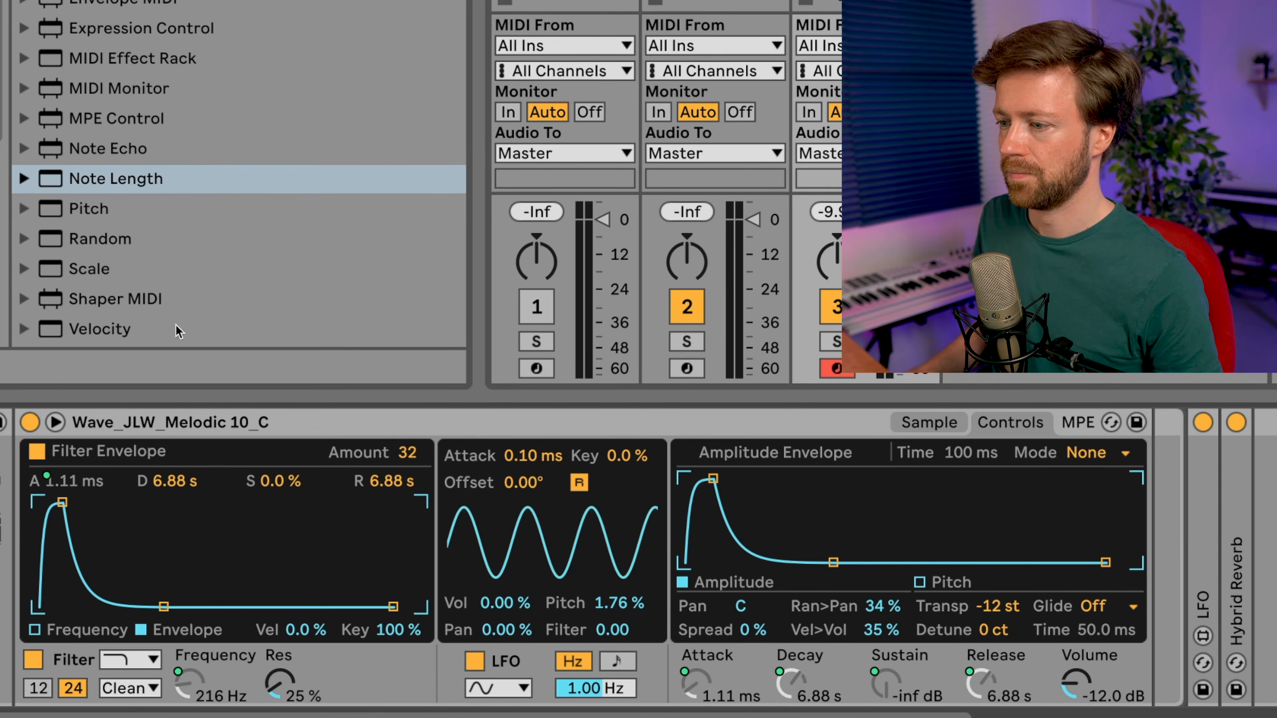
right_click(166, 480)
click(292, 175)
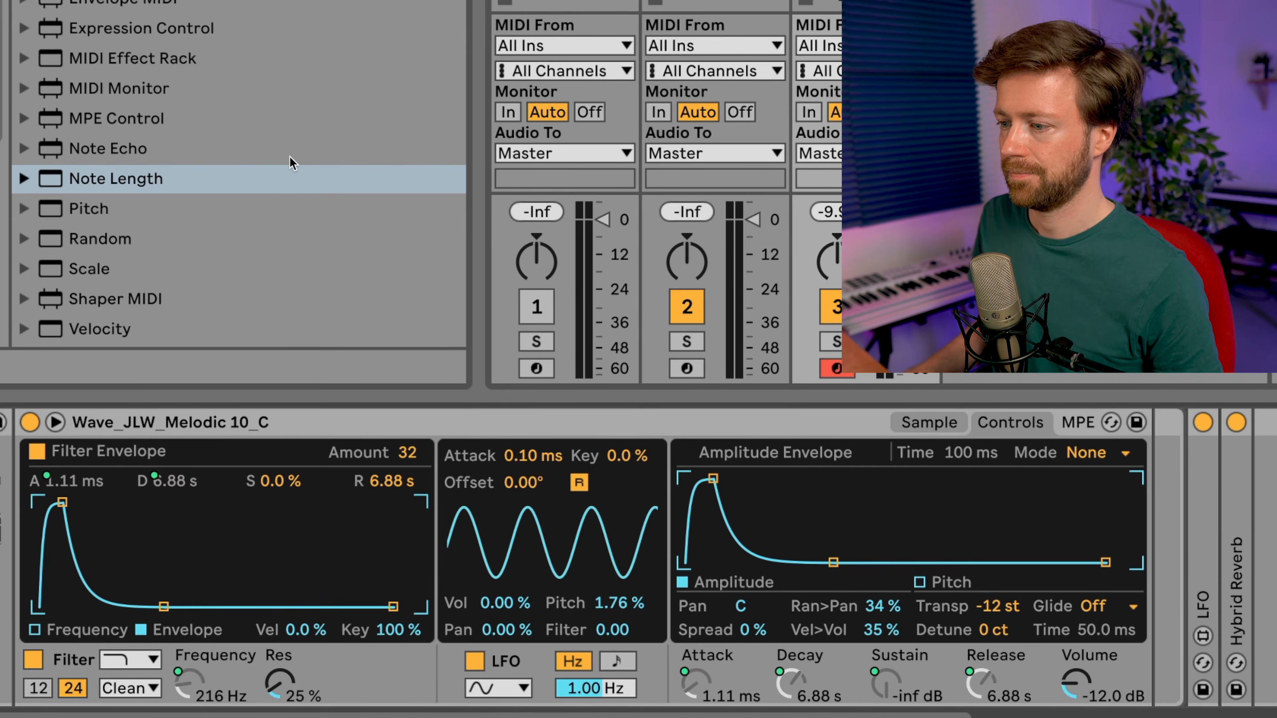
right_click(371, 487)
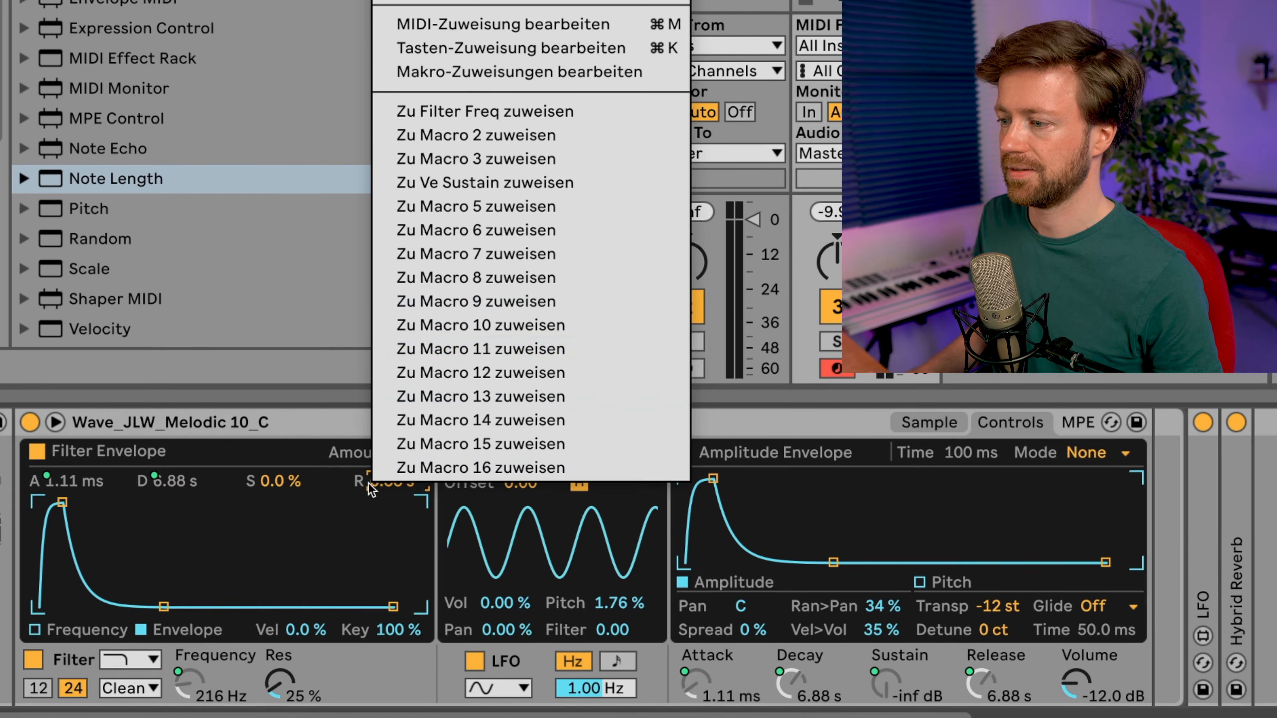
click(483, 160)
right_click(273, 483)
click(409, 189)
Assign the nested rack's Filter Freq, Macro 2 and Macro 3 to the outer rack's CUTOFF FREQ, ATTACK and DEC/RELEASE macros
scroll(352, 518, left, 15)
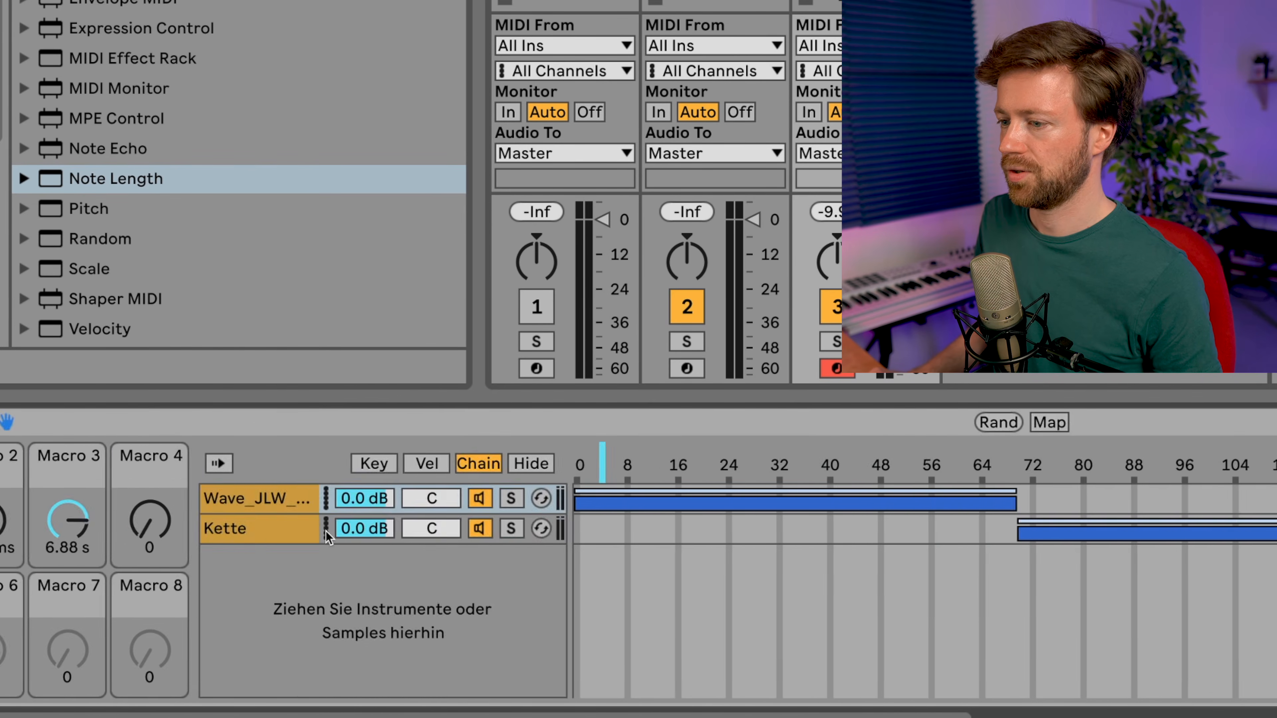
scroll(325, 526, left, 10)
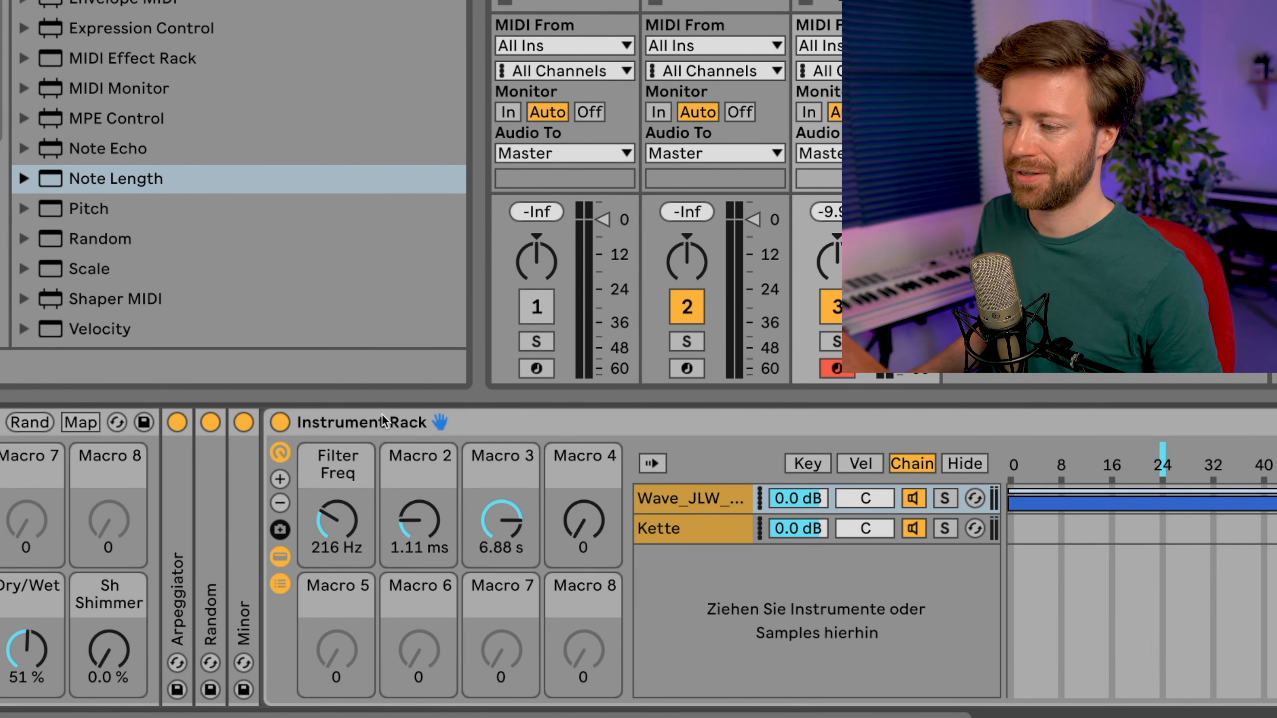
scroll(385, 529, left, 5)
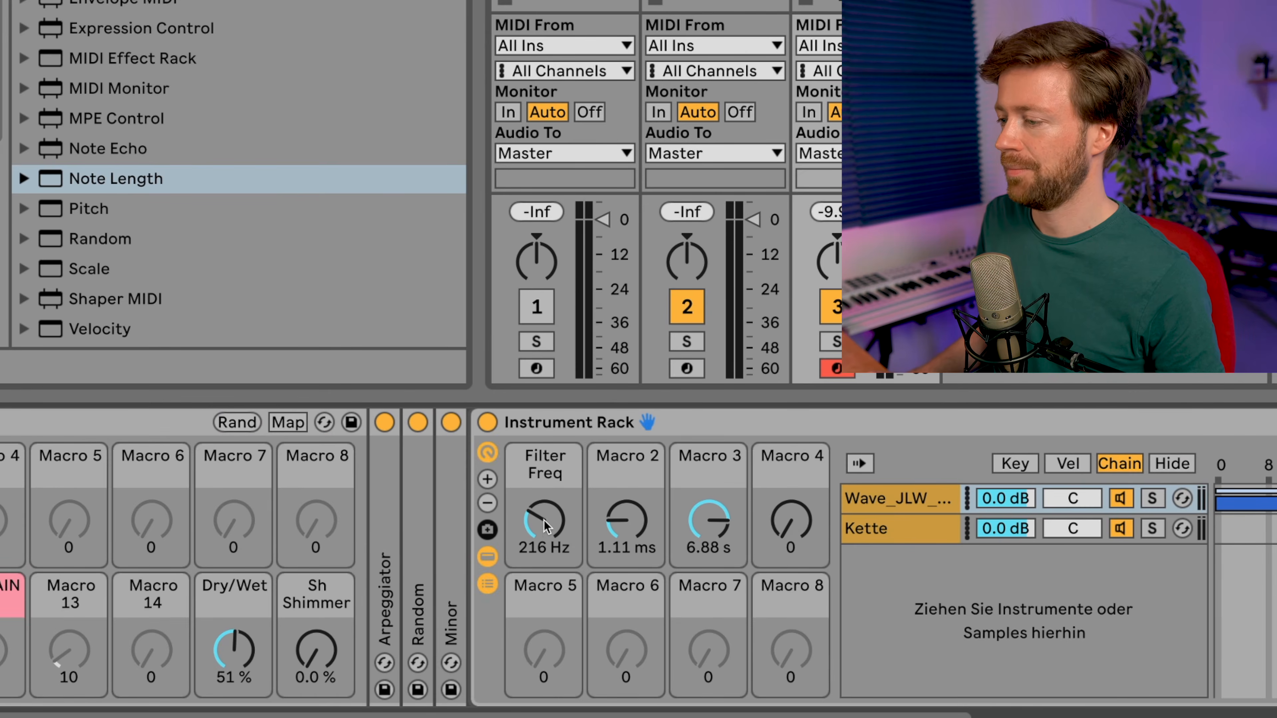
right_click(546, 527)
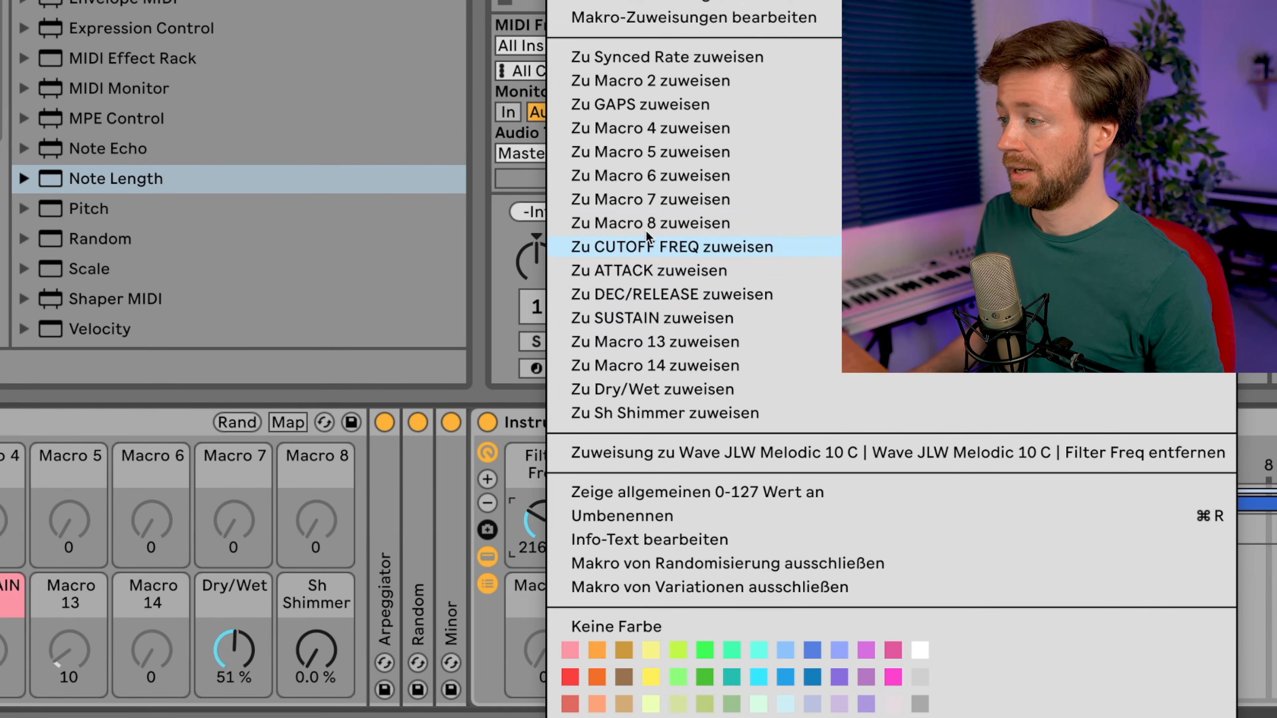
click(648, 247)
right_click(632, 525)
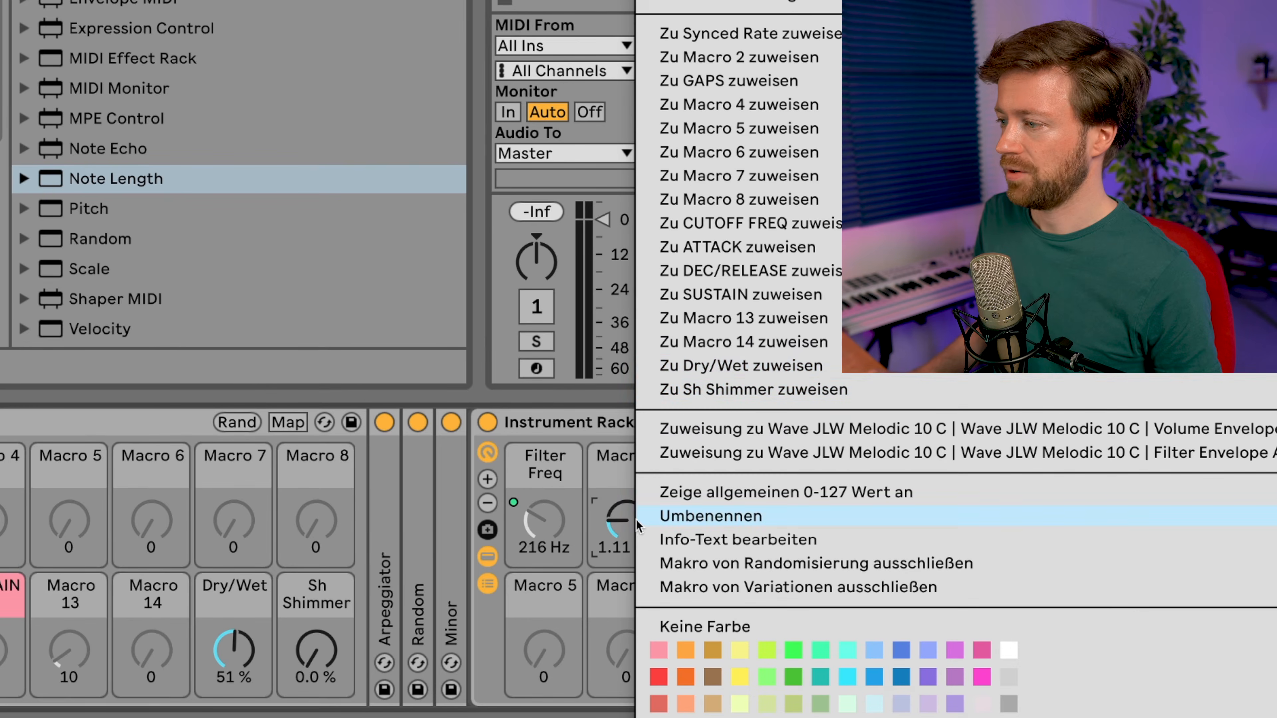
click(746, 246)
right_click(711, 524)
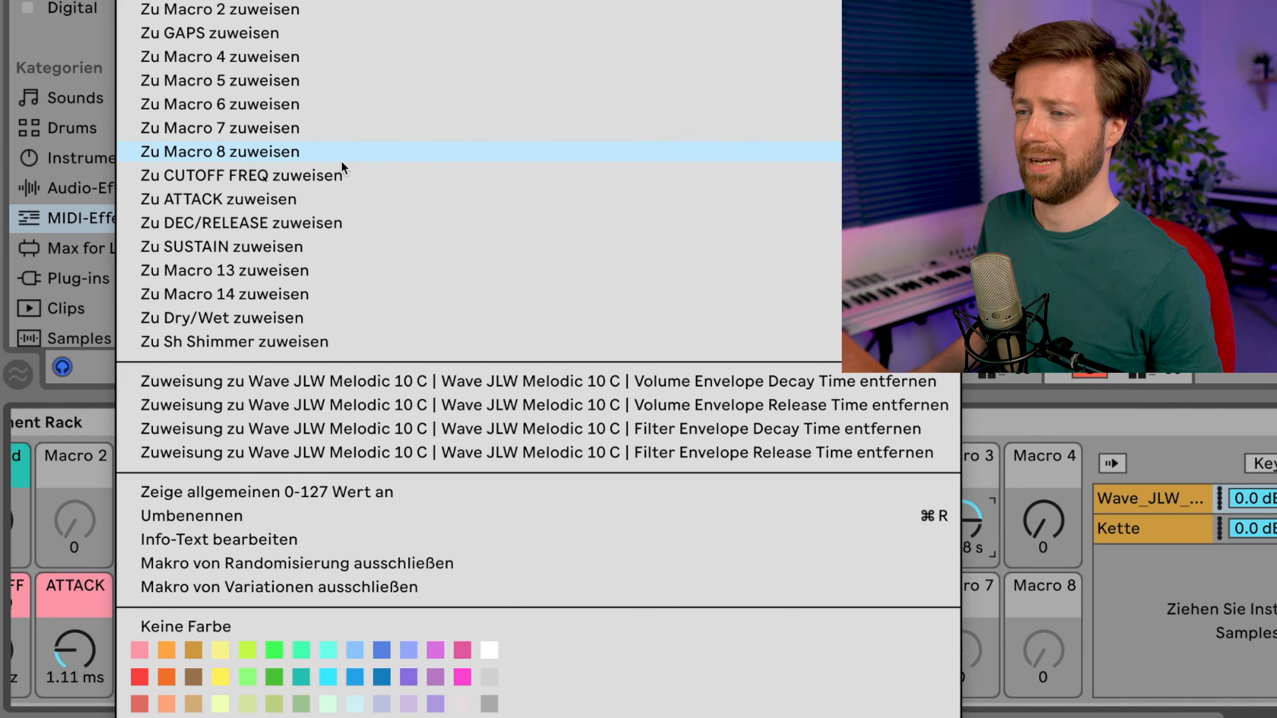
click(309, 221)
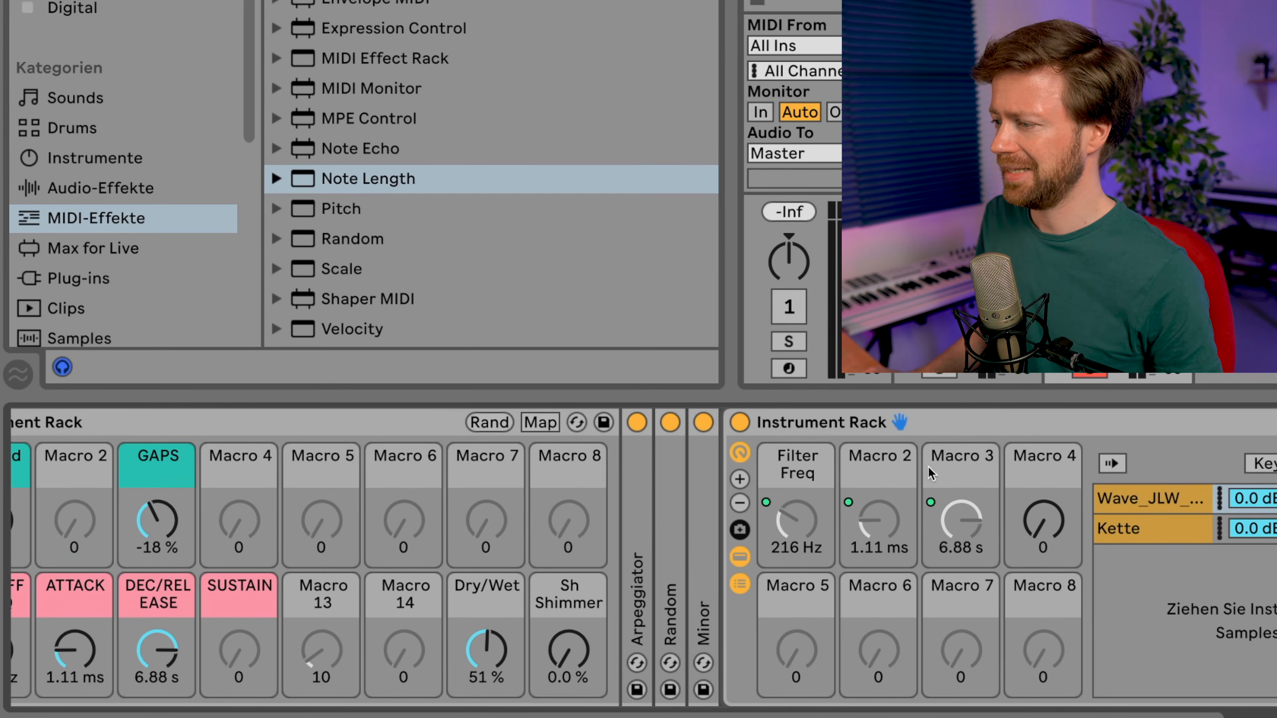
Assign the nested rack's Macro 4 to the outer rack's SUSTAIN macro
right_click(1070, 544)
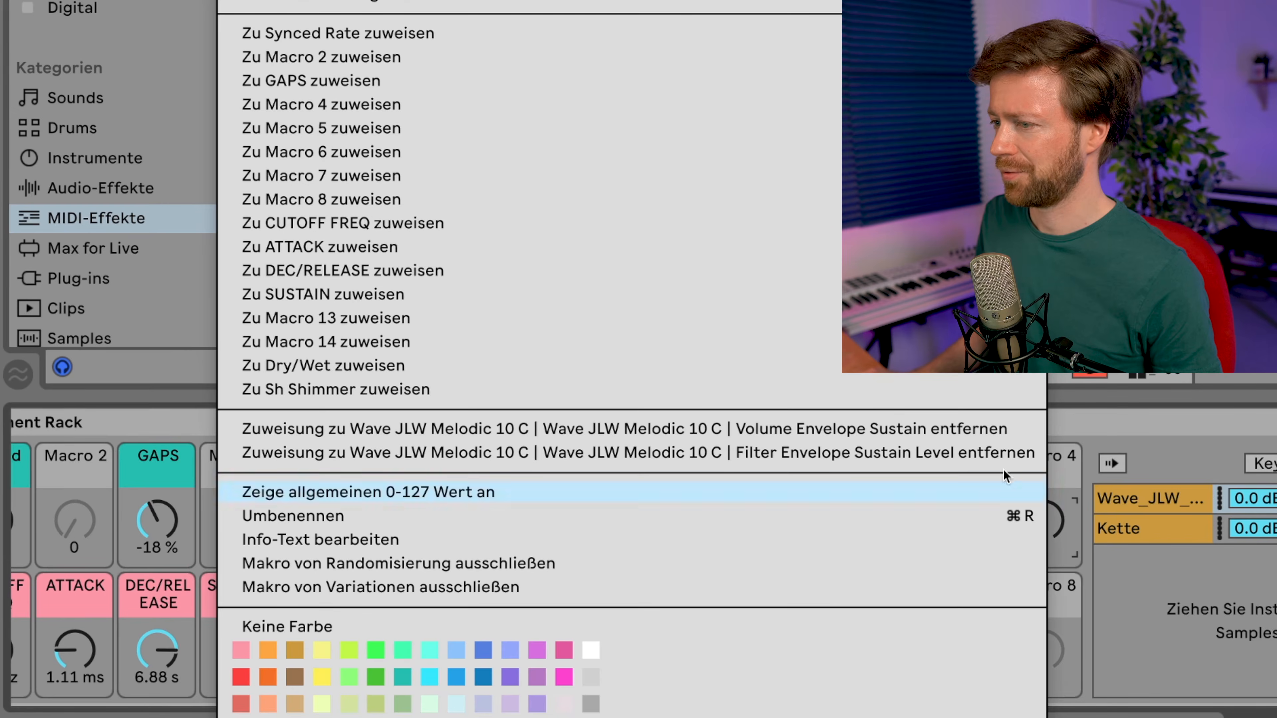
click(347, 270)
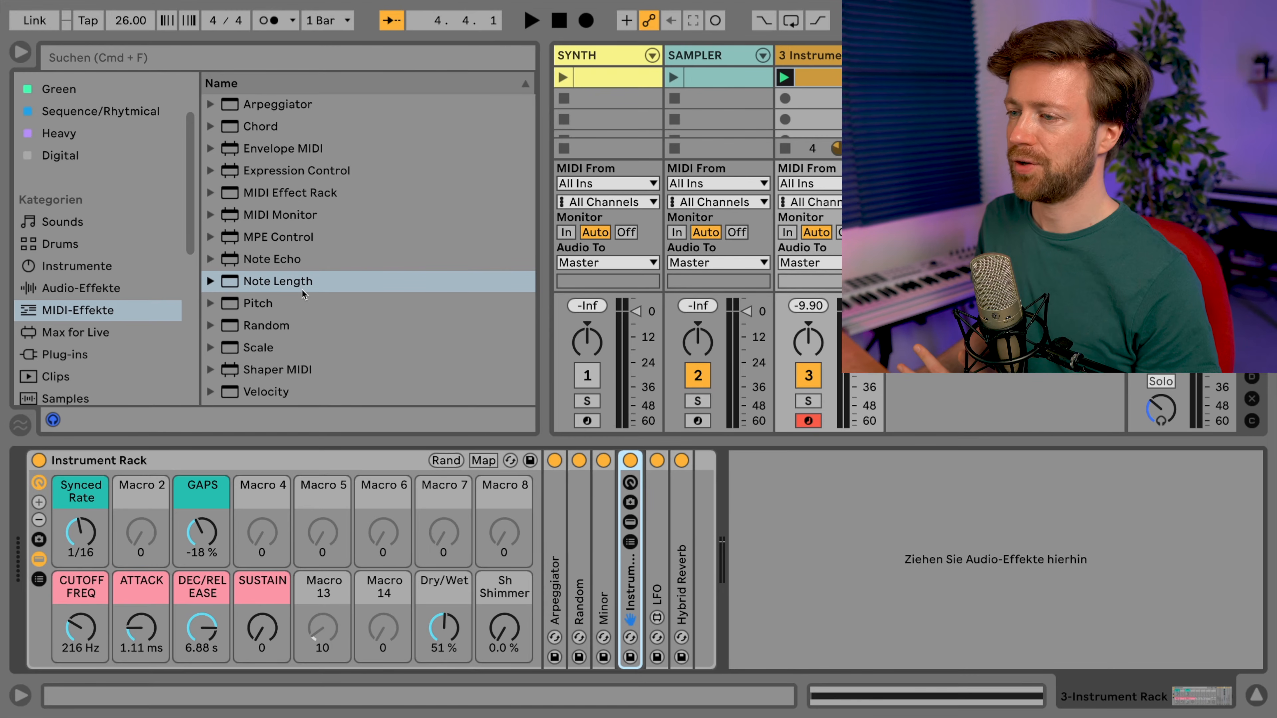
Insert a Note Length effect after the Arpeggiator and map its Length to the outer rack's Macro 2, coloured teal
drag(273, 284, 570, 498)
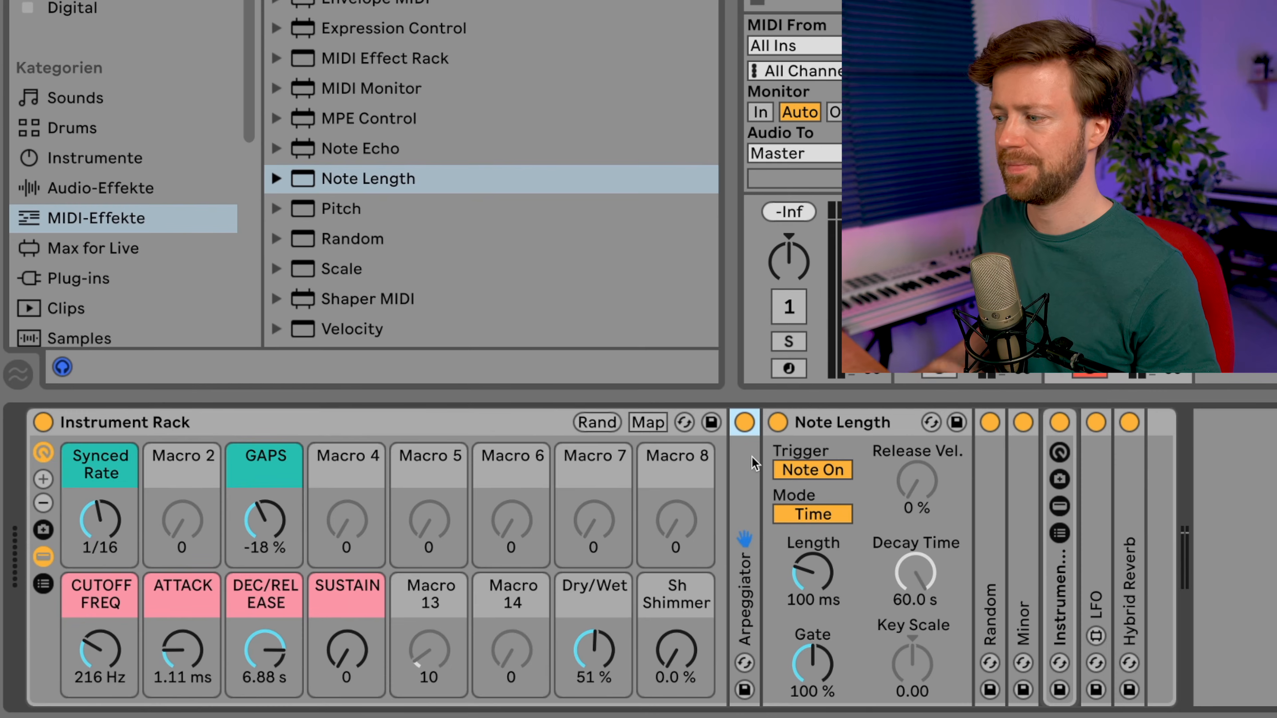
click(837, 431)
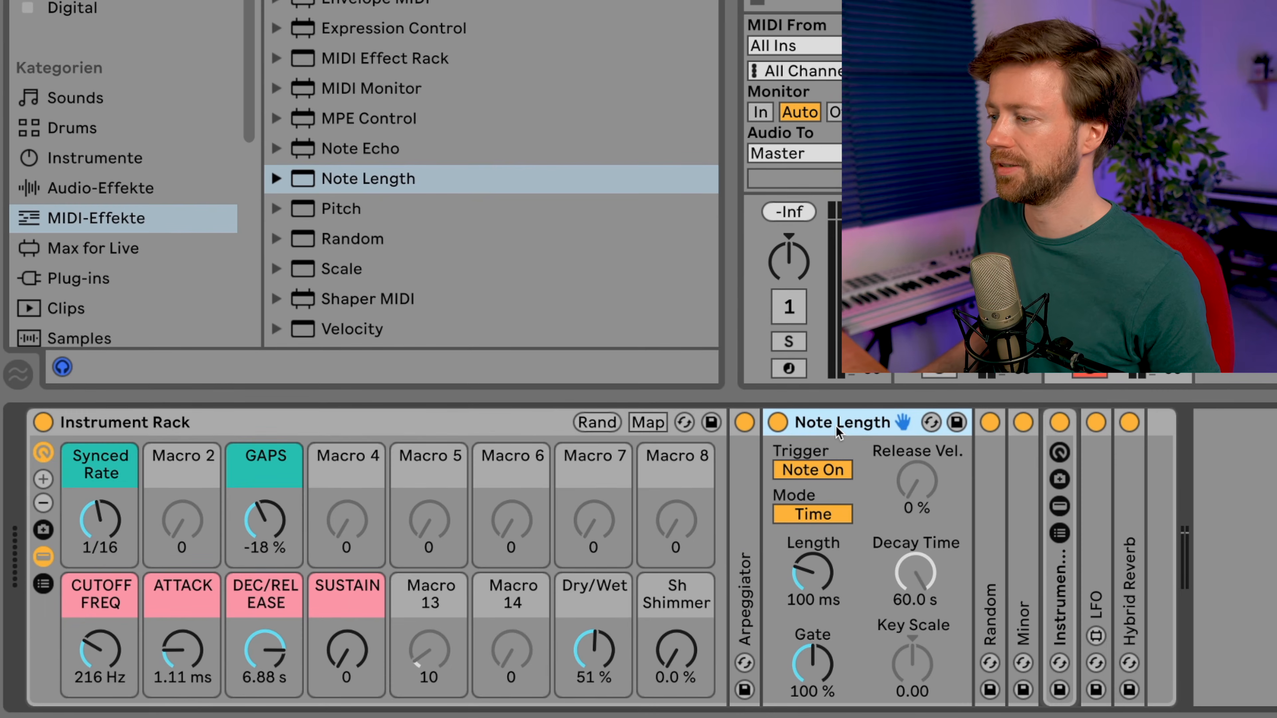
right_click(826, 584)
click(885, 229)
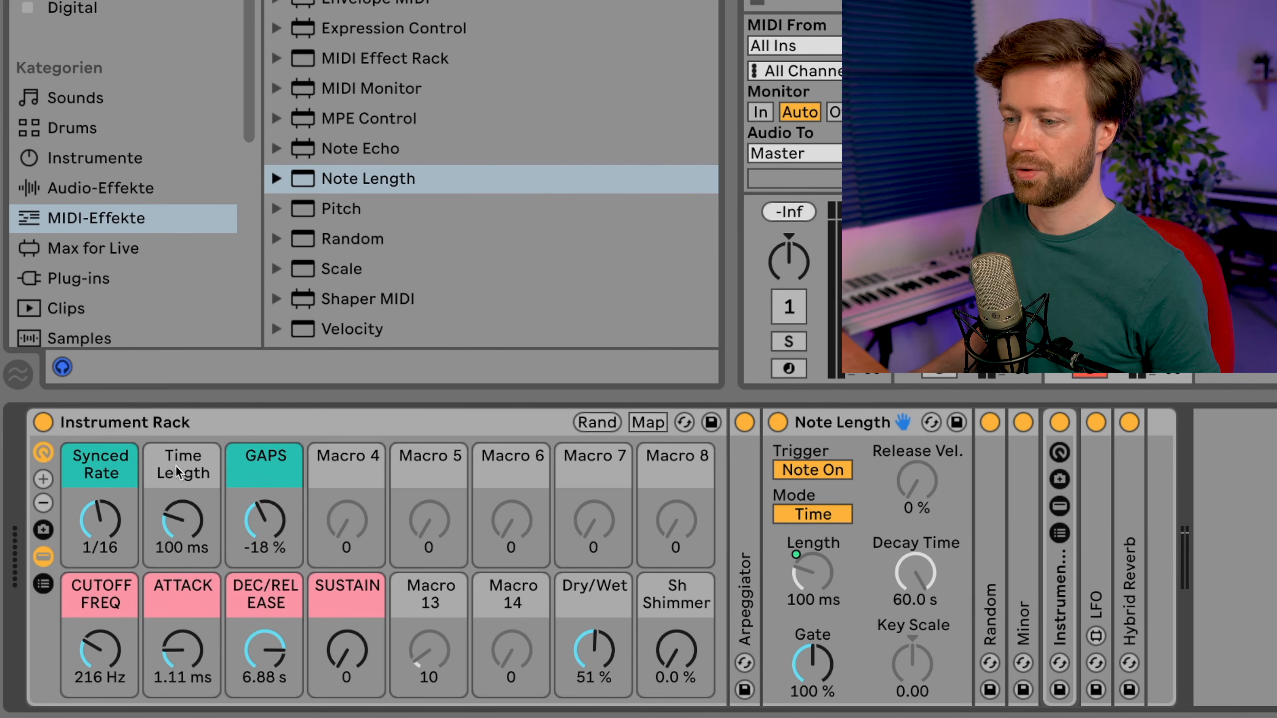
right_click(171, 476)
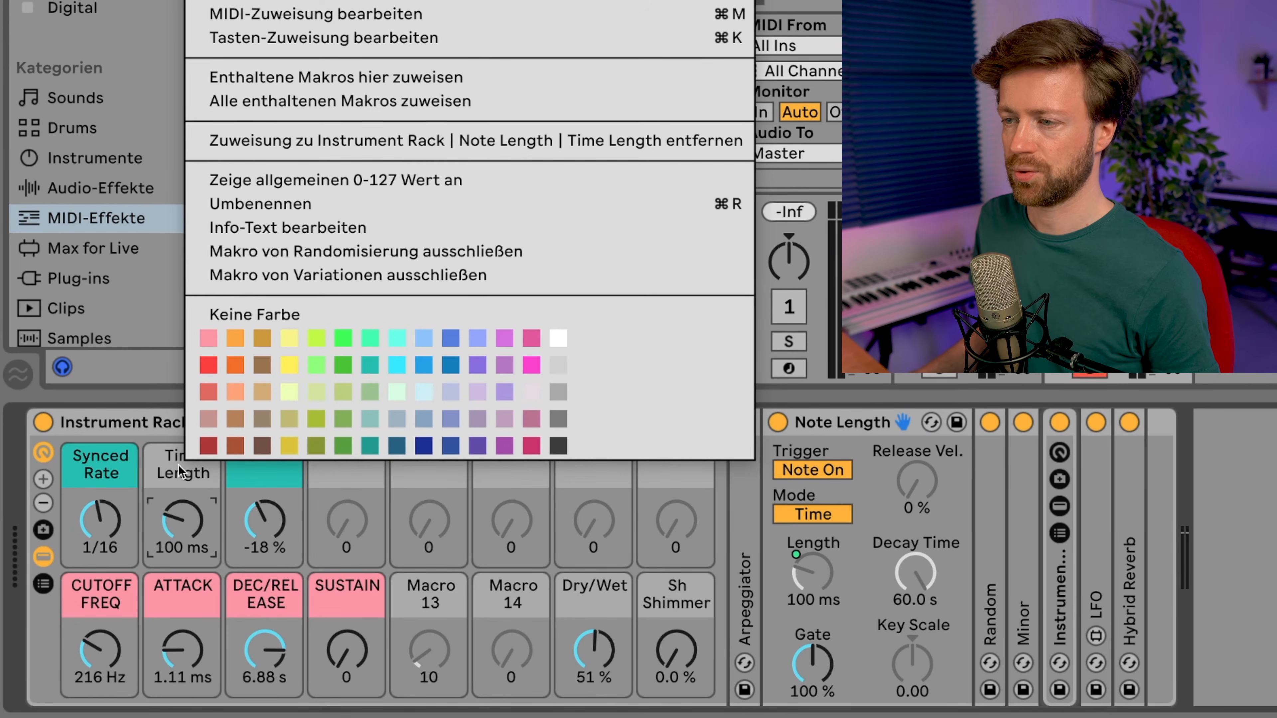
click(371, 361)
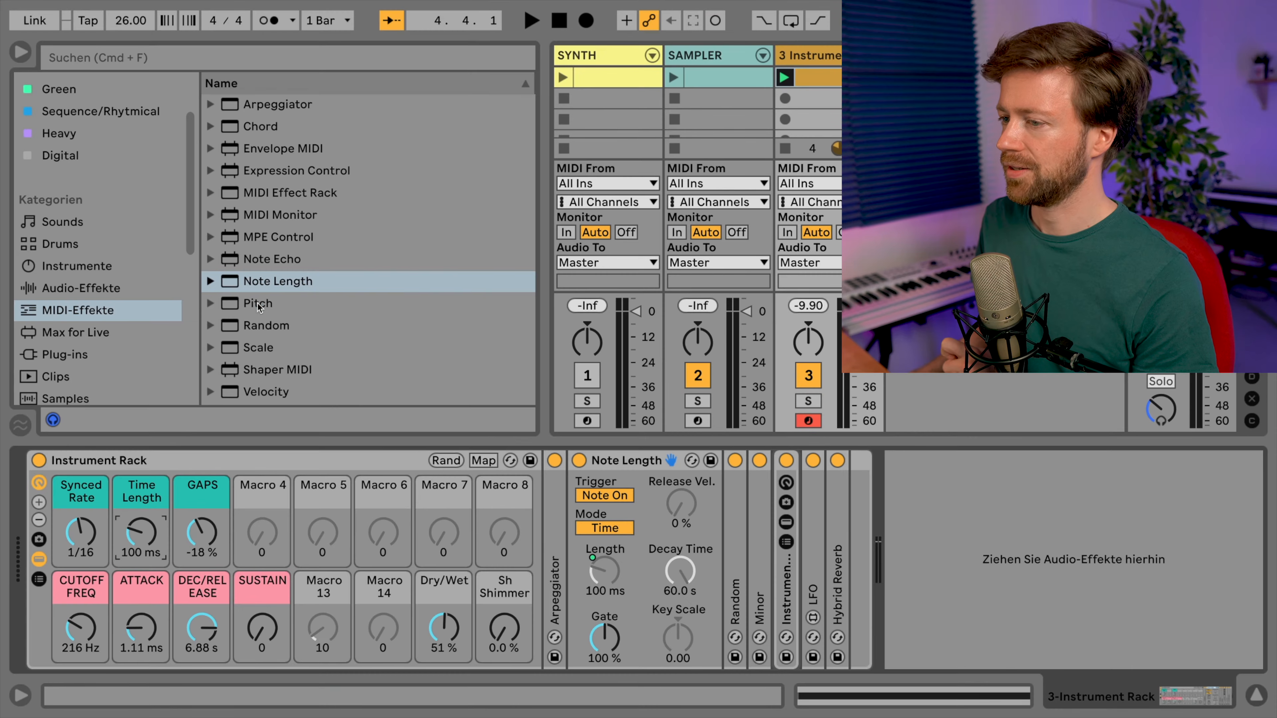
Insert a Pitch effect after Note Length and map its Pitch control to the outer rack's Macro 4, coloured teal
click(261, 304)
drag(374, 327, 653, 521)
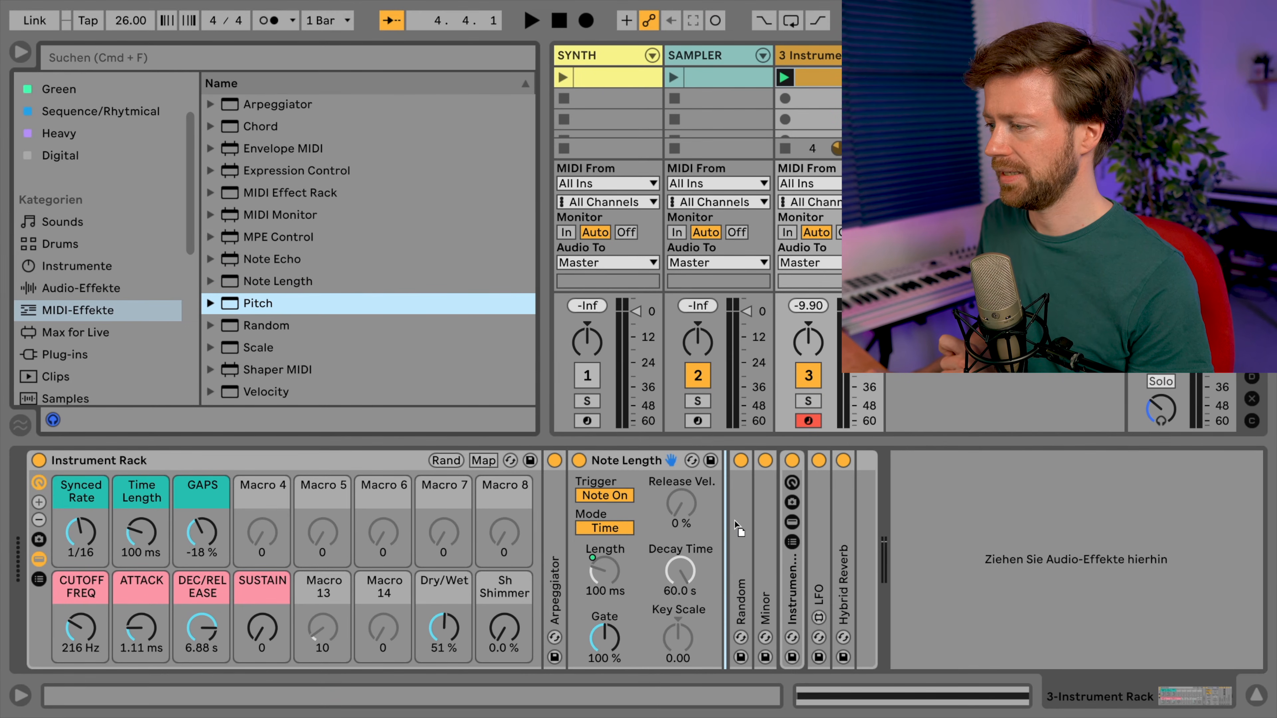
drag(731, 531, 731, 531)
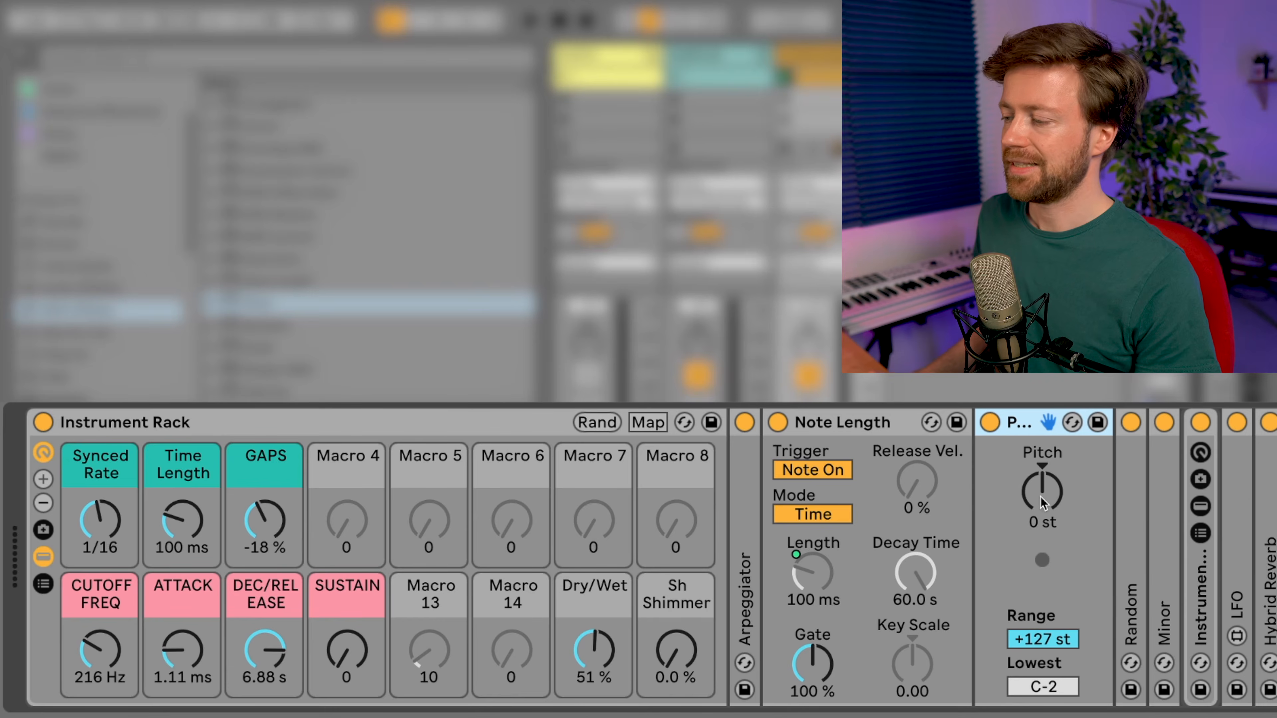
right_click(1041, 501)
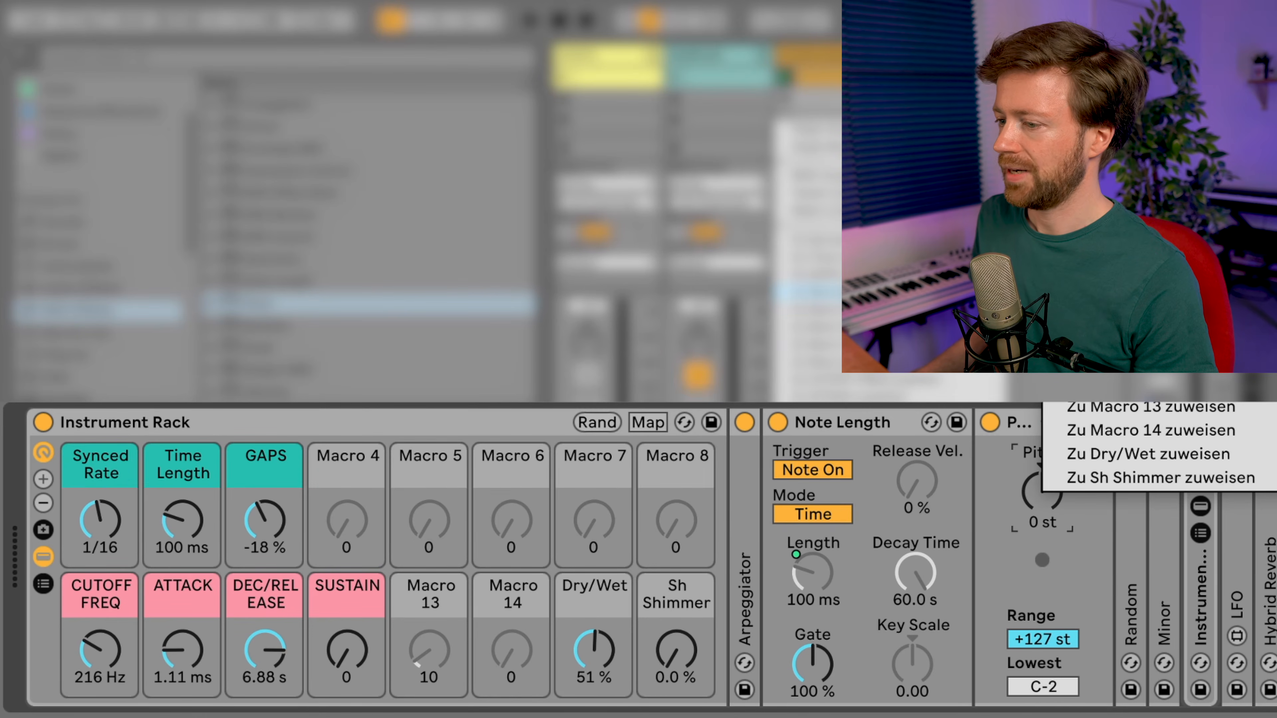
click(806, 292)
right_click(343, 460)
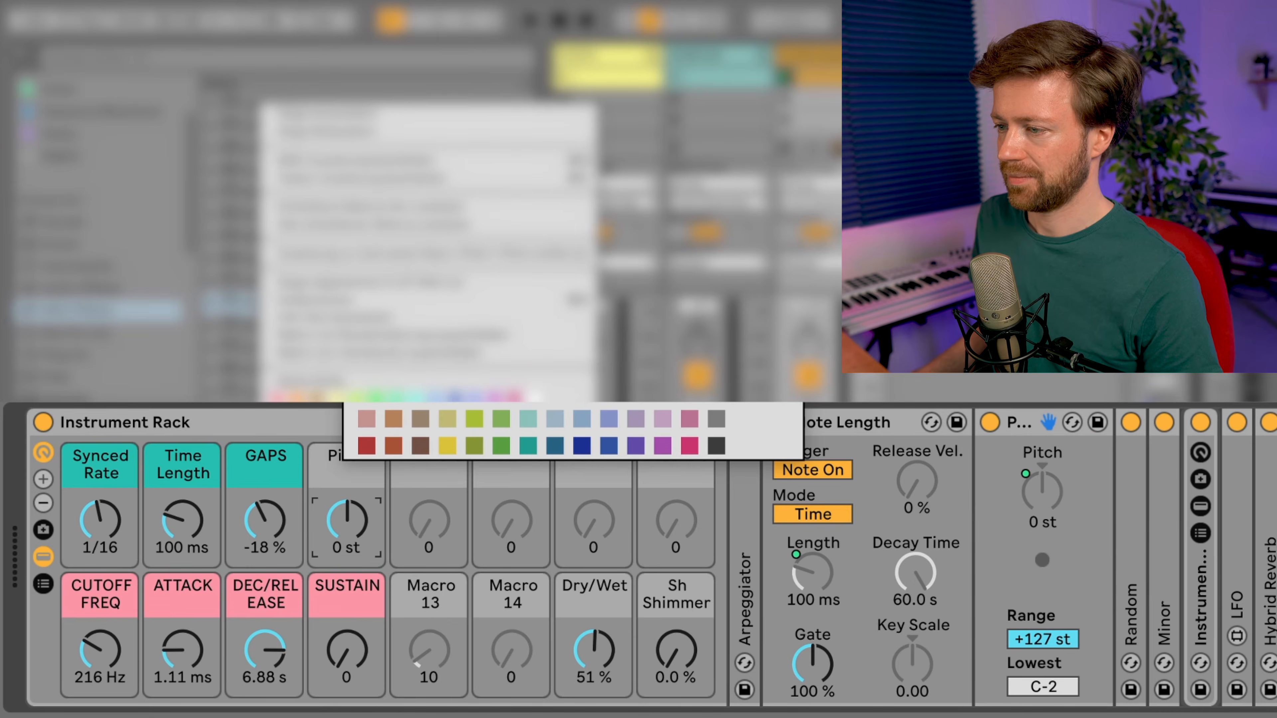
click(528, 445)
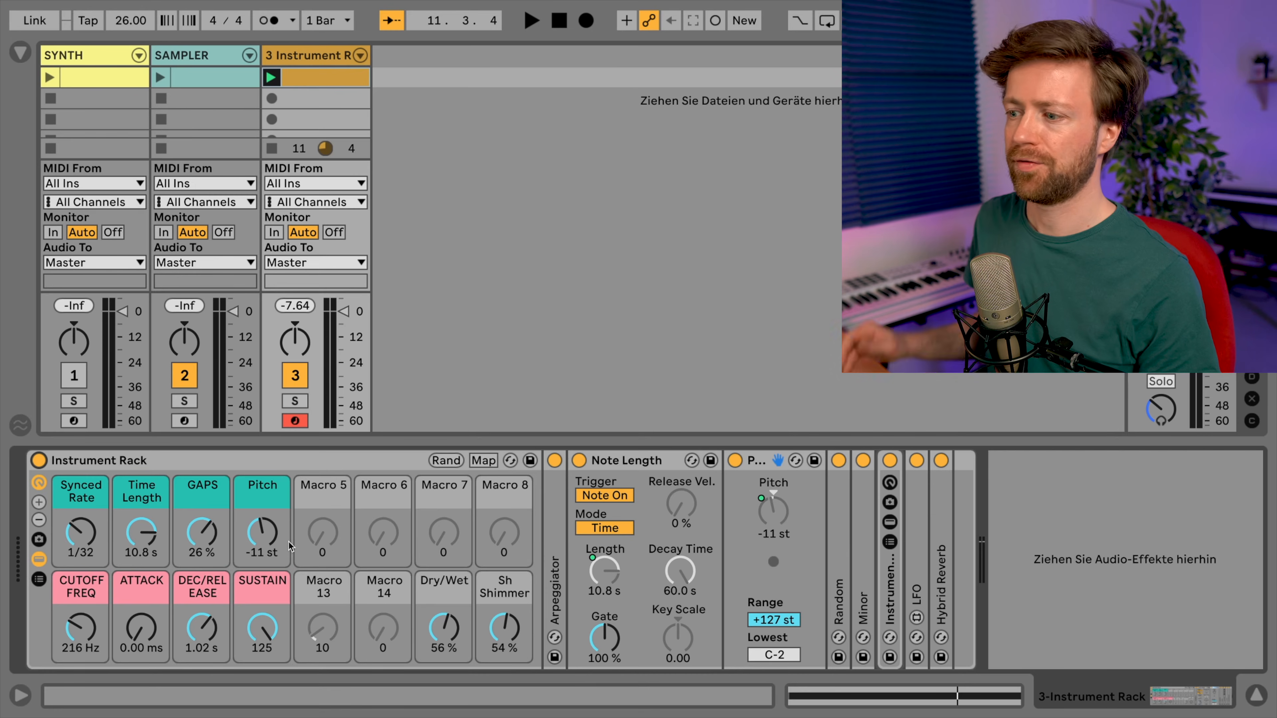
Limit the Pitch macro's mapping range to a minimum of -36 st and a maximum of 36 st
drag(275, 516, 275, 458)
drag(262, 543, 262, 536)
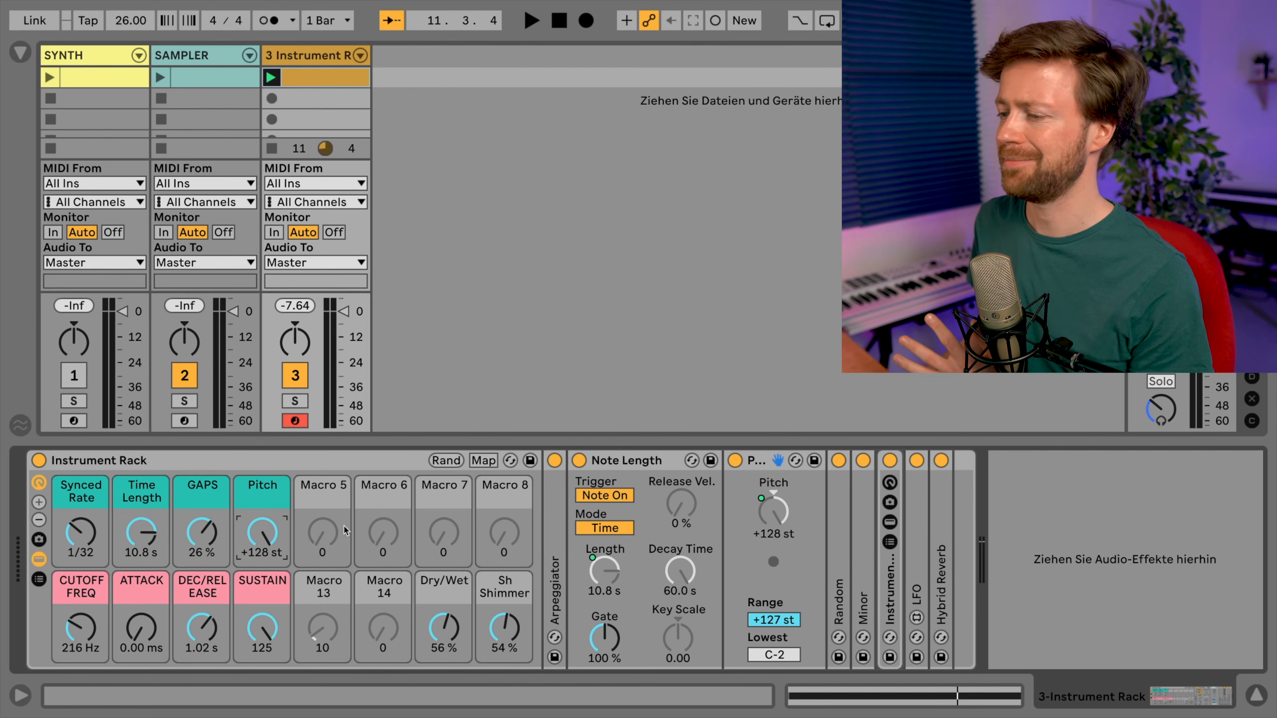
click(492, 461)
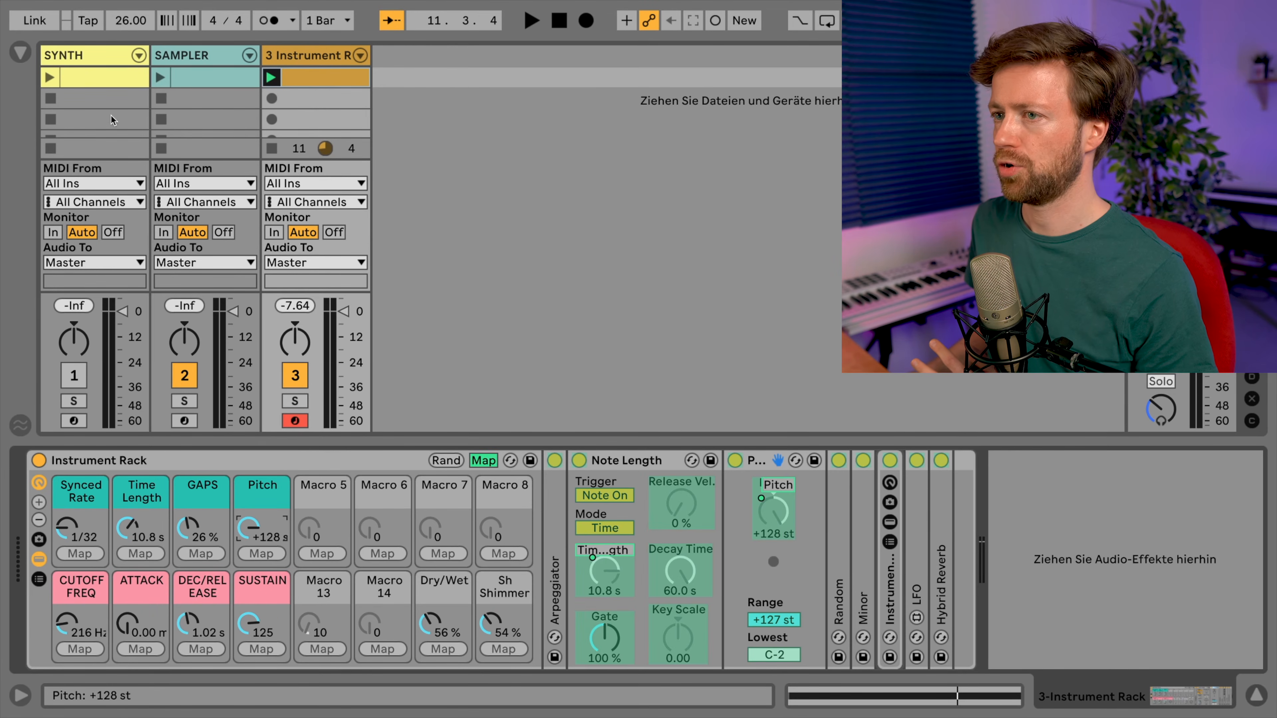
click(20, 52)
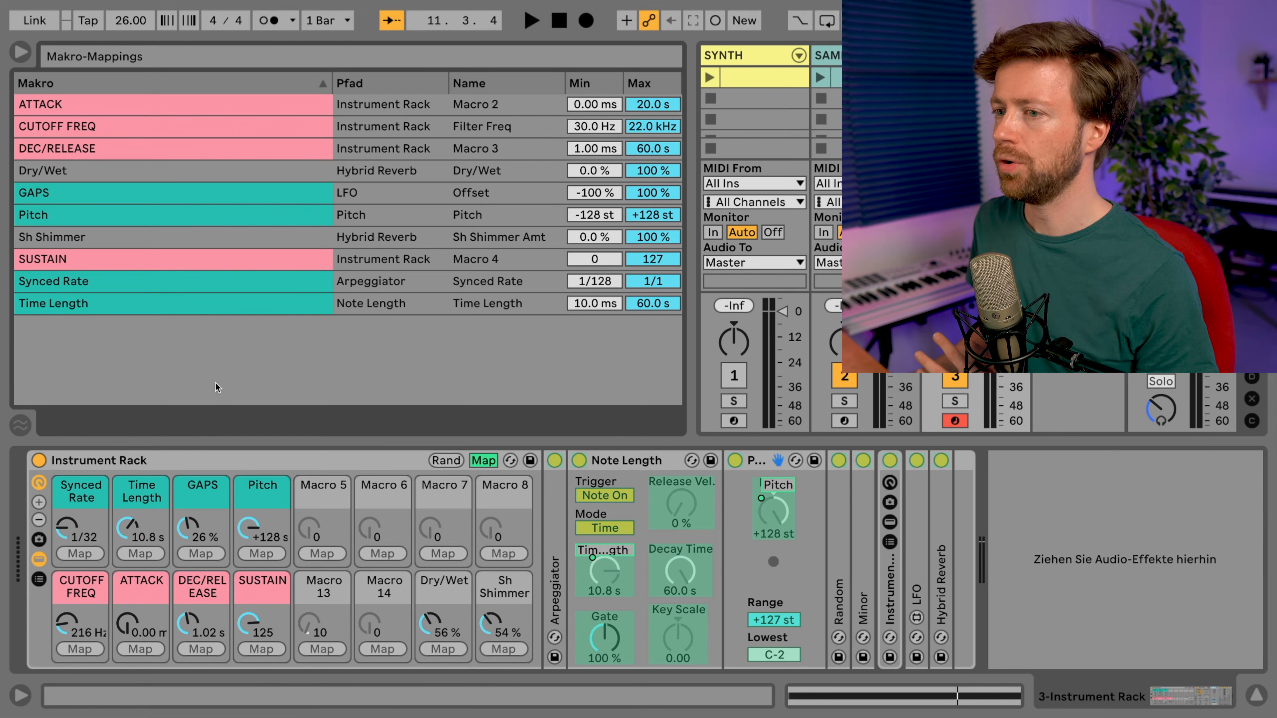
drag(587, 219, 588, 217)
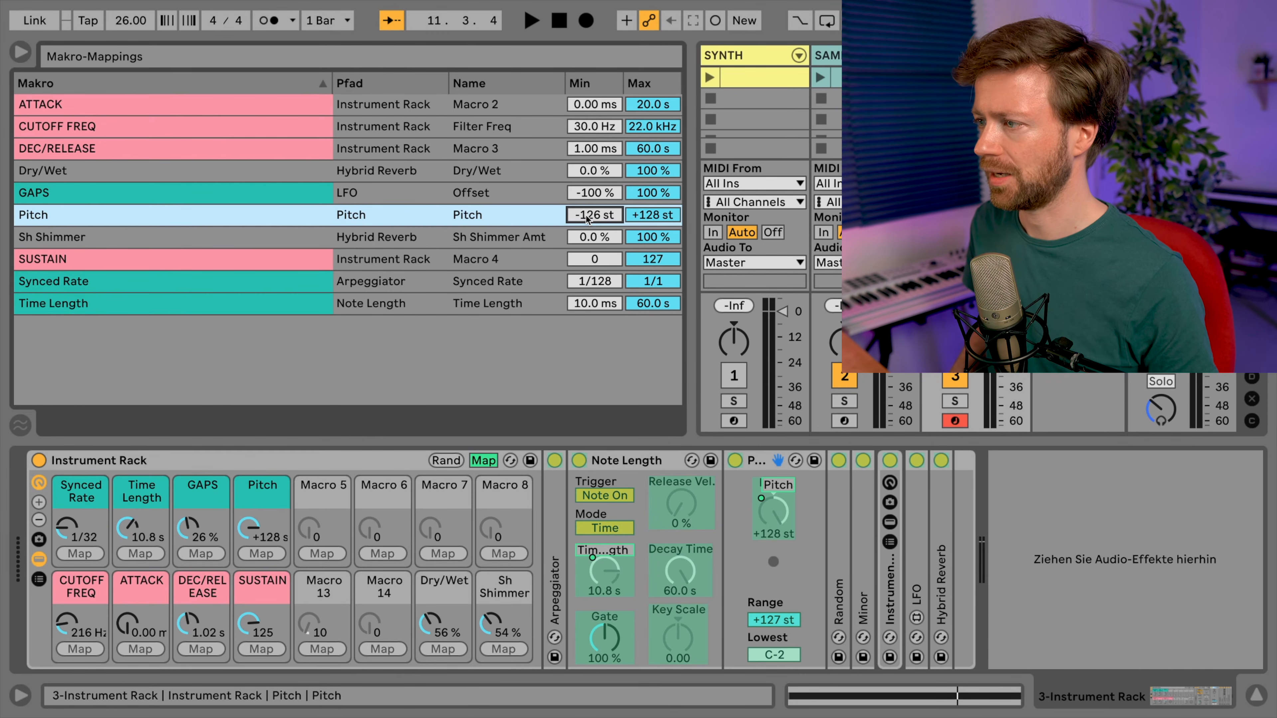
text(-36)
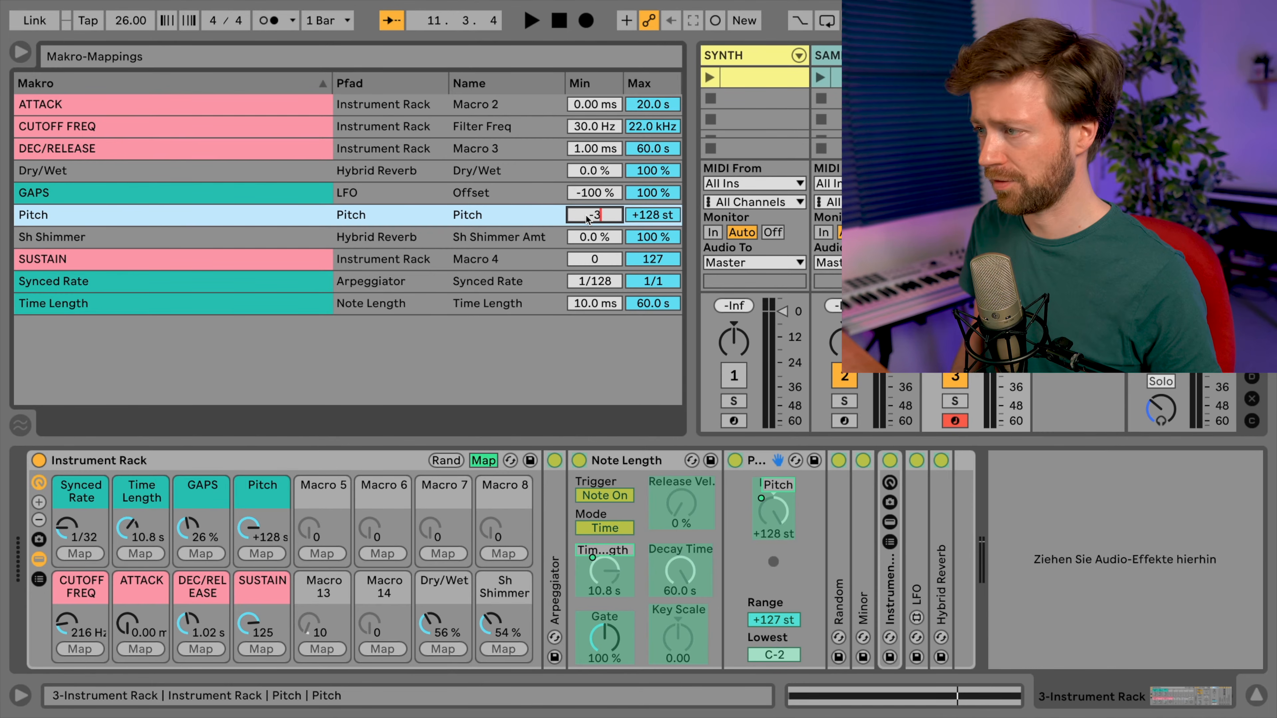
click(653, 219)
text(36)
key(Return)
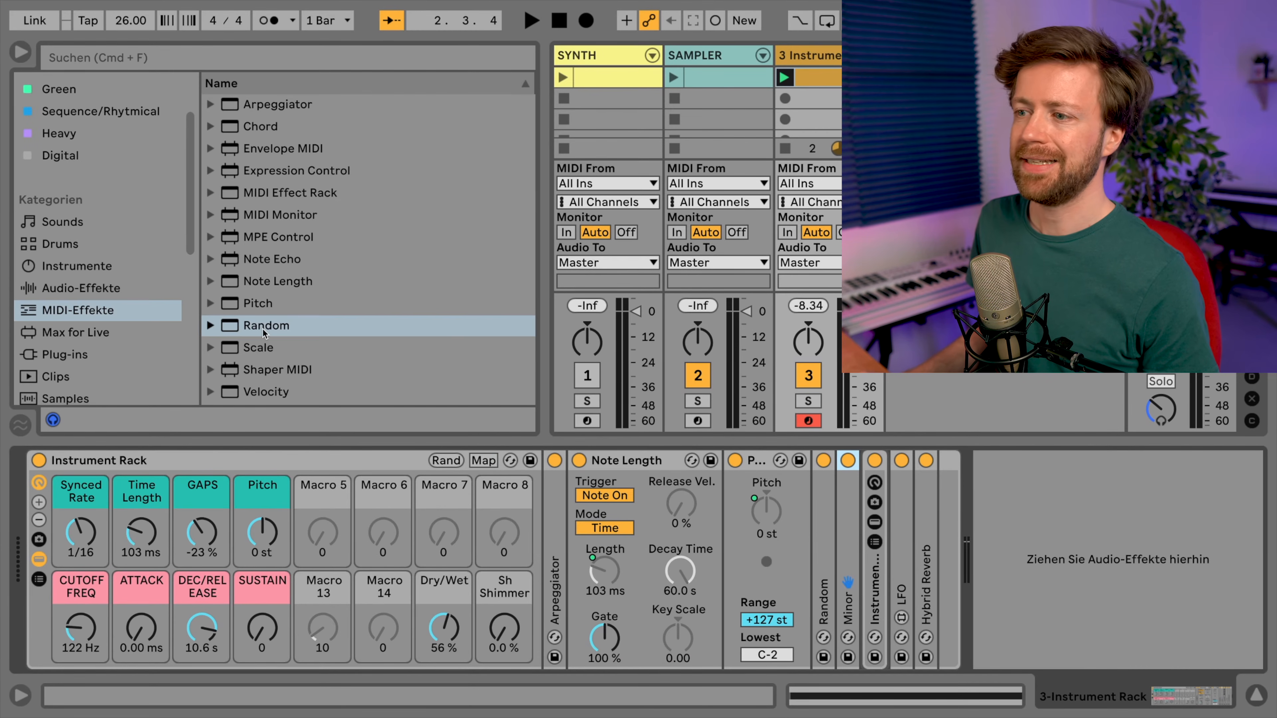
Insert a second Random effect before Minor with Choices at 1 and Scale at about 11, and adjust its Chance
drag(254, 328, 837, 571)
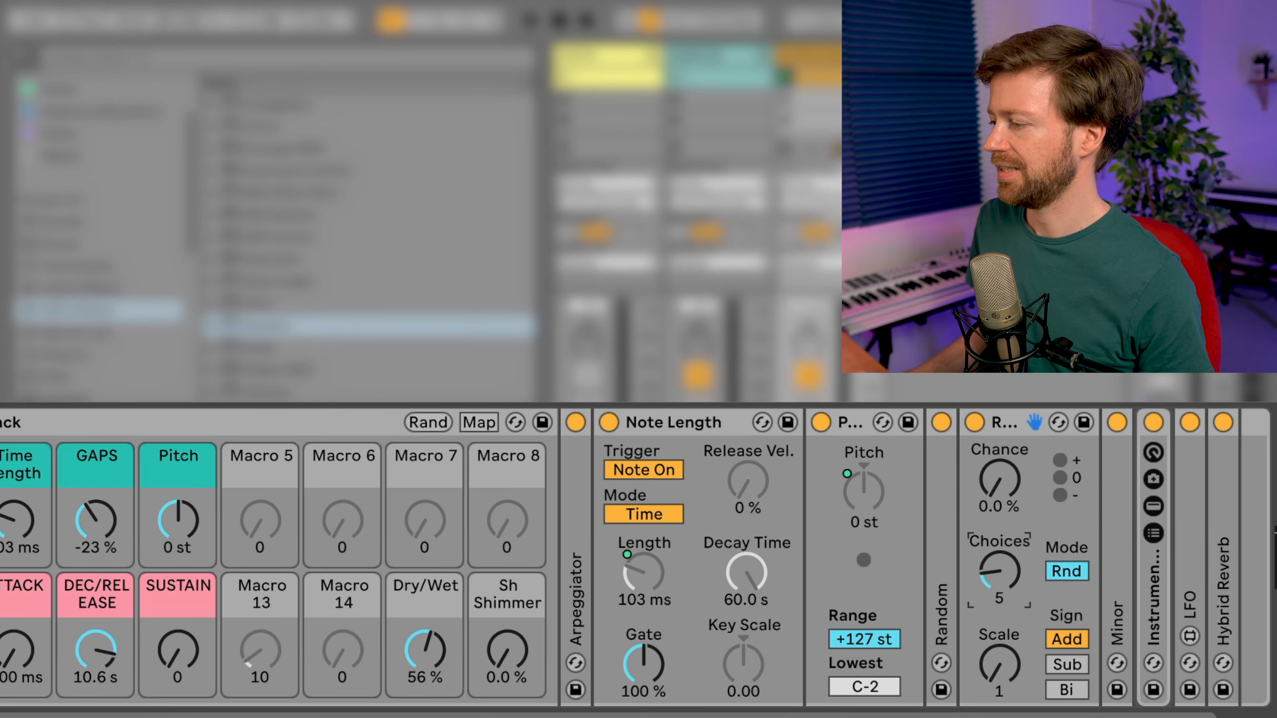
drag(1000, 665, 1000, 643)
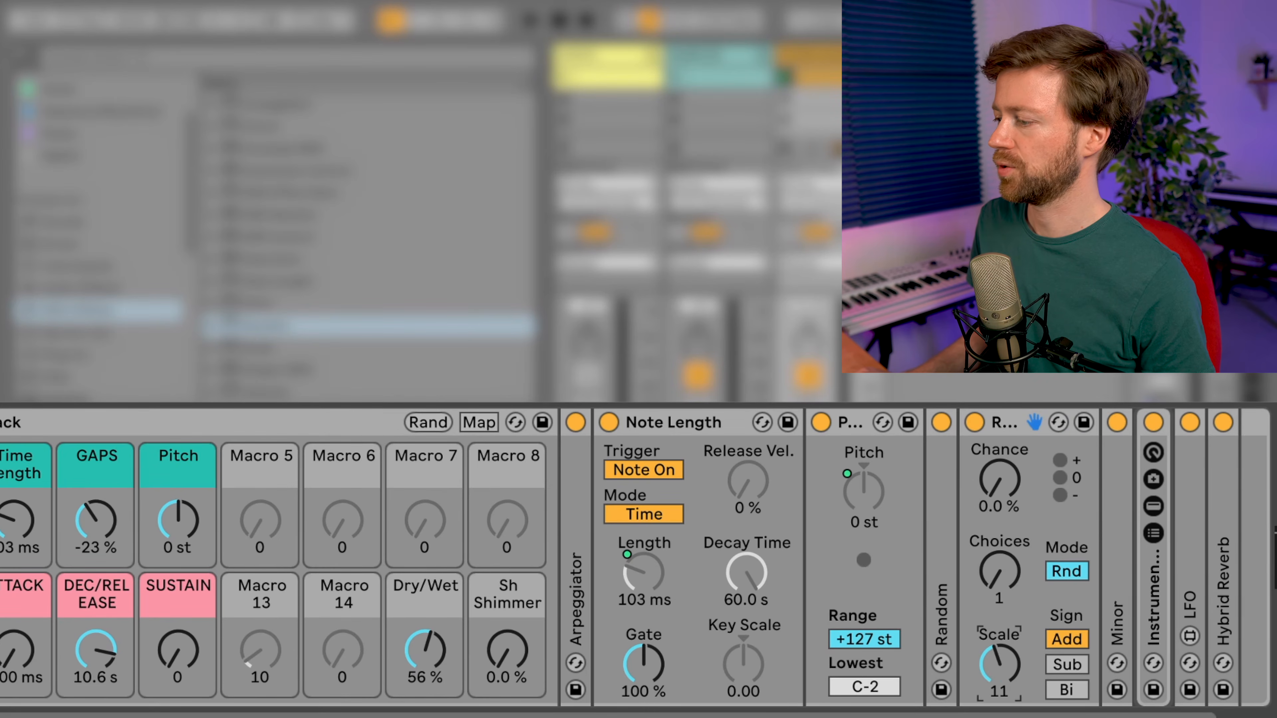
click(999, 481)
drag(1000, 480, 1000, 473)
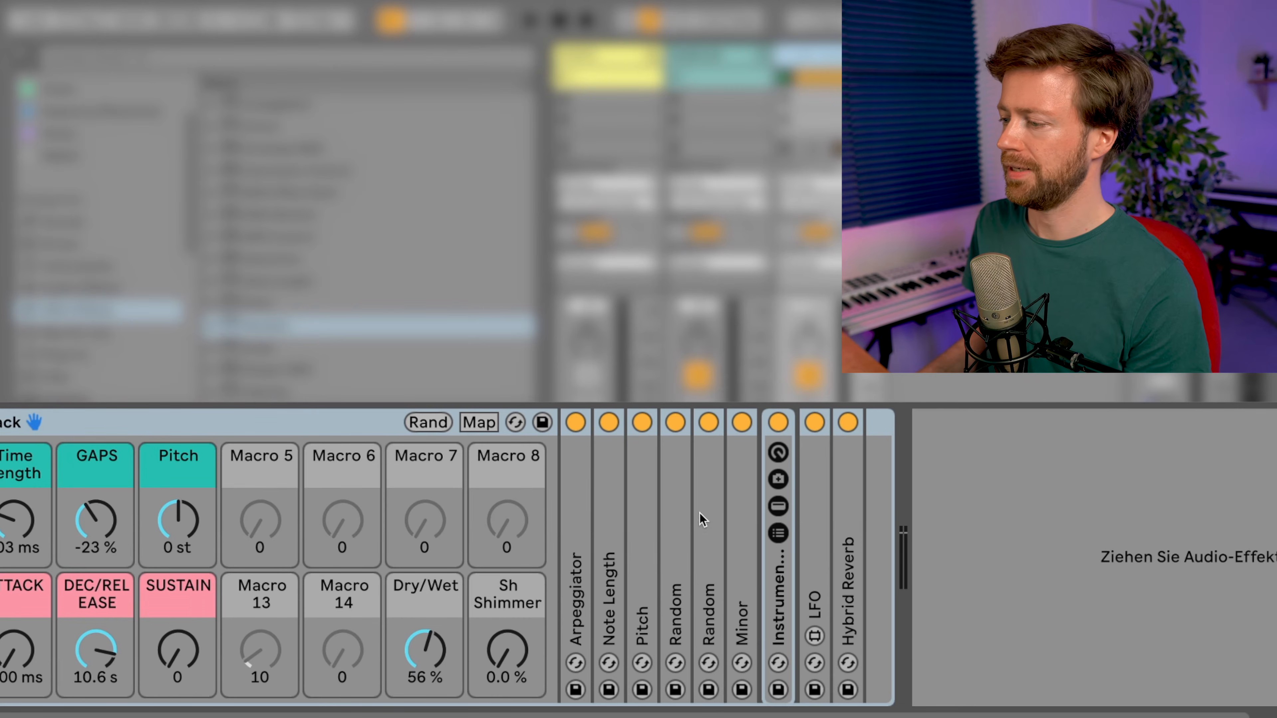
Unfold the first Random effect and the Minor scale device, and group Minor into a MIDI Effect Rack
double_click(677, 494)
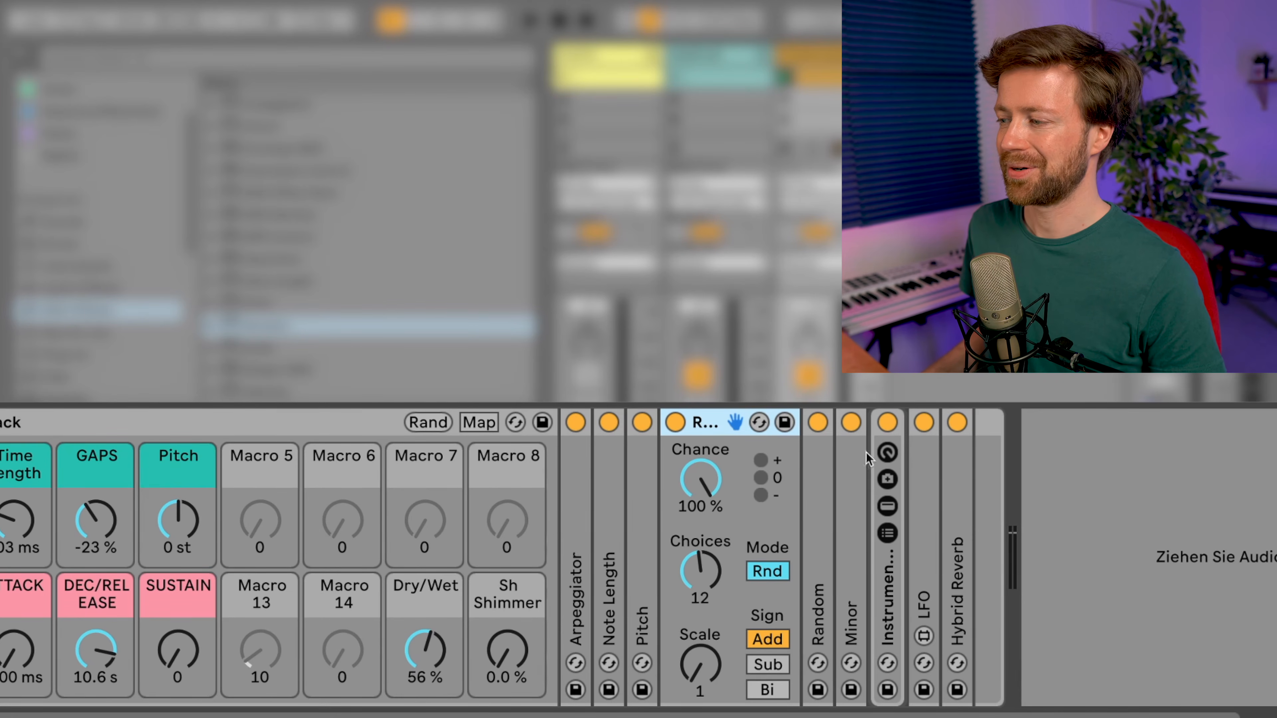
click(851, 496)
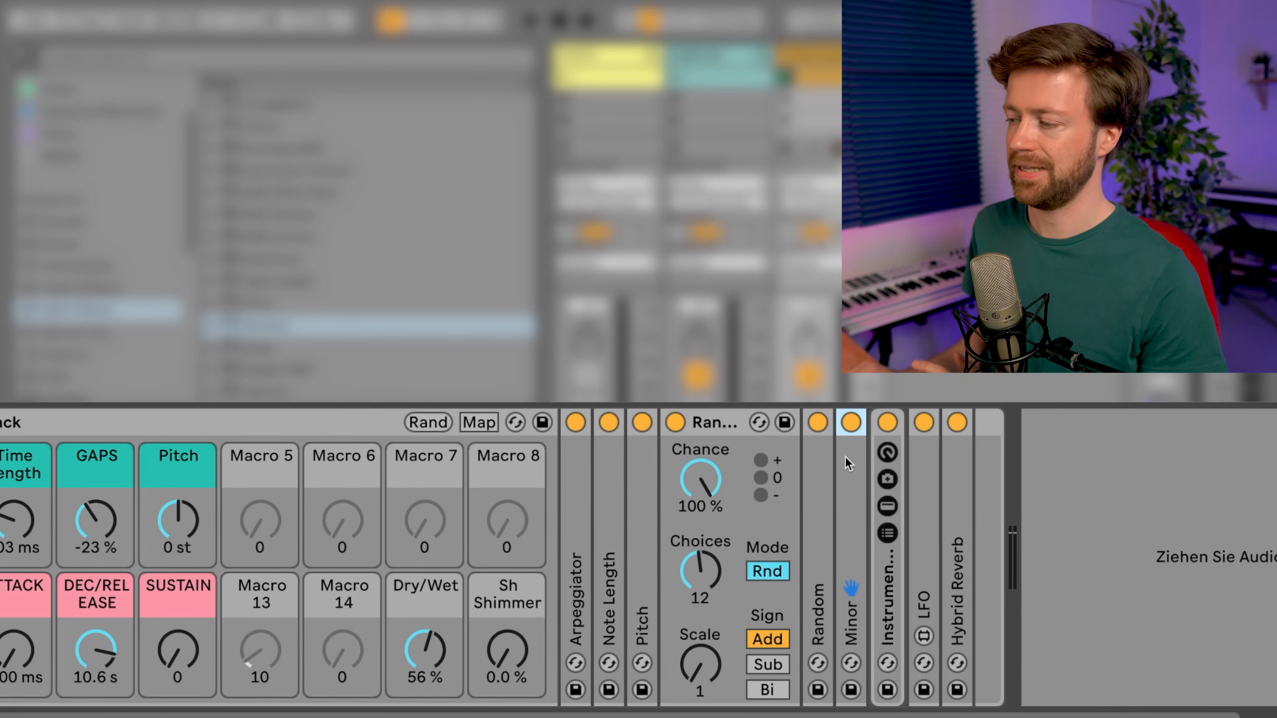
double_click(848, 466)
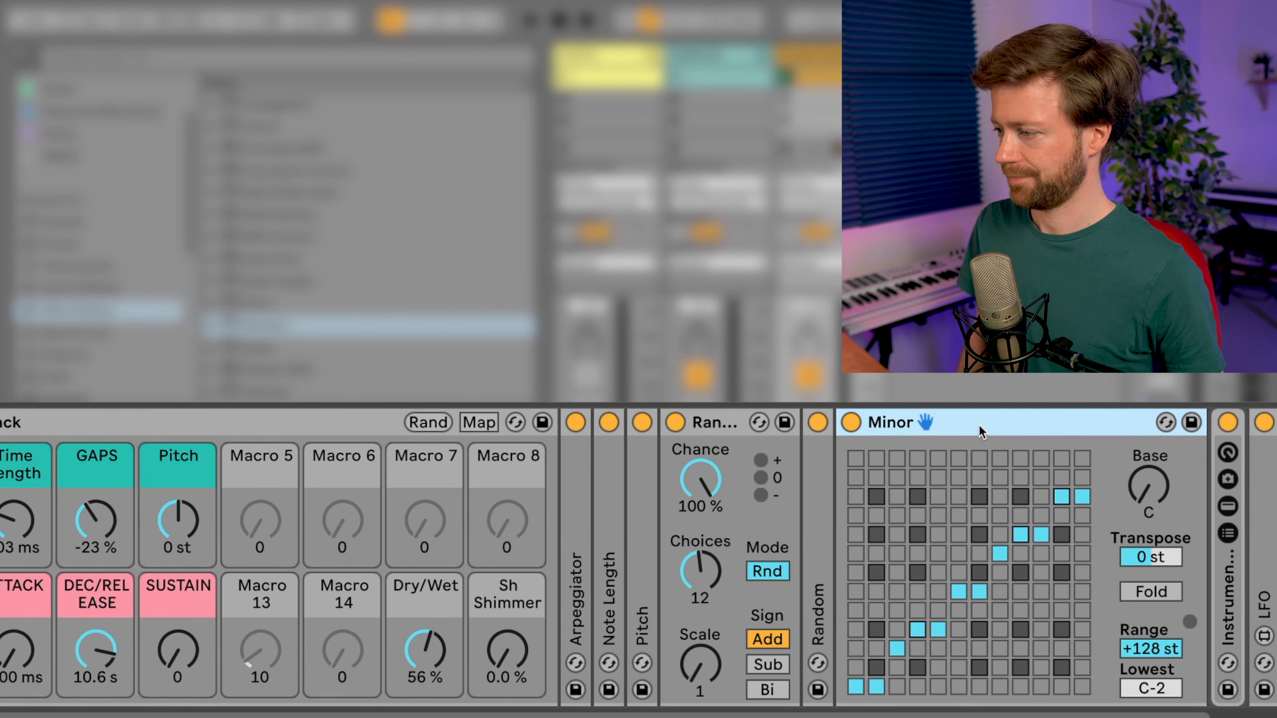
key(ctrl+g)
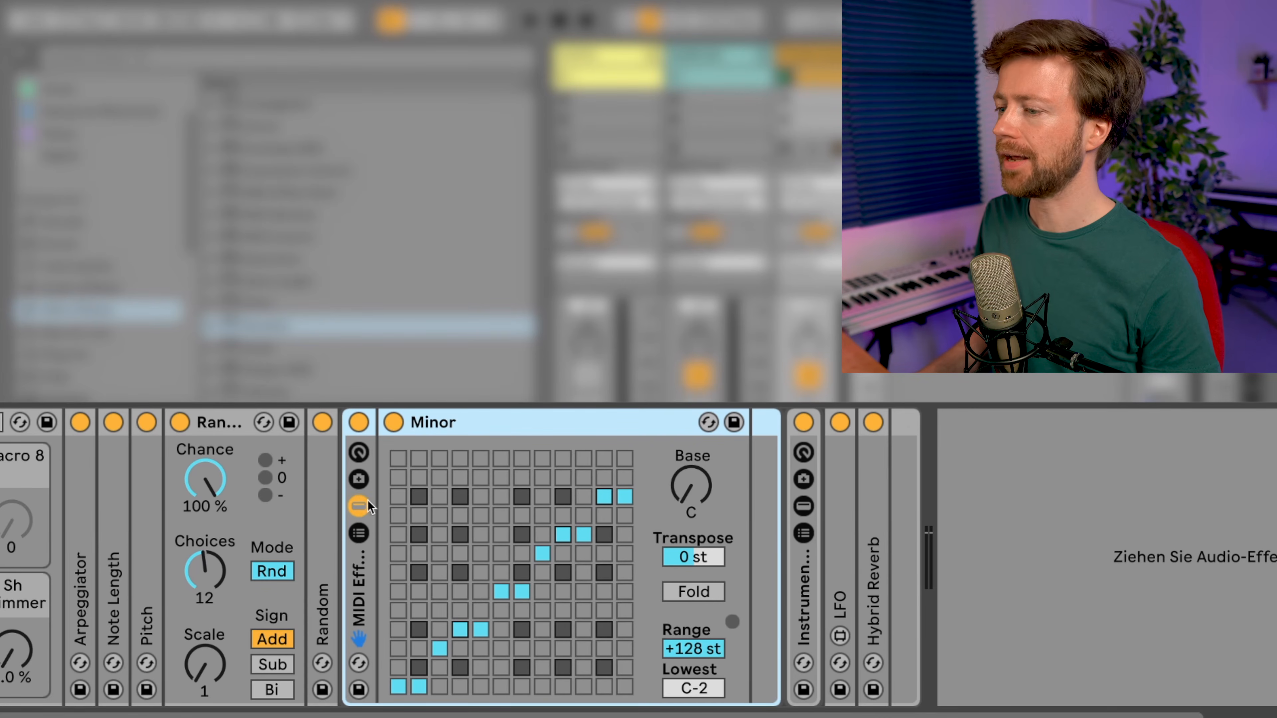
Show the MIDI Effect Rack's chain list and duplicate the Minor chain four times
click(359, 533)
click(479, 513)
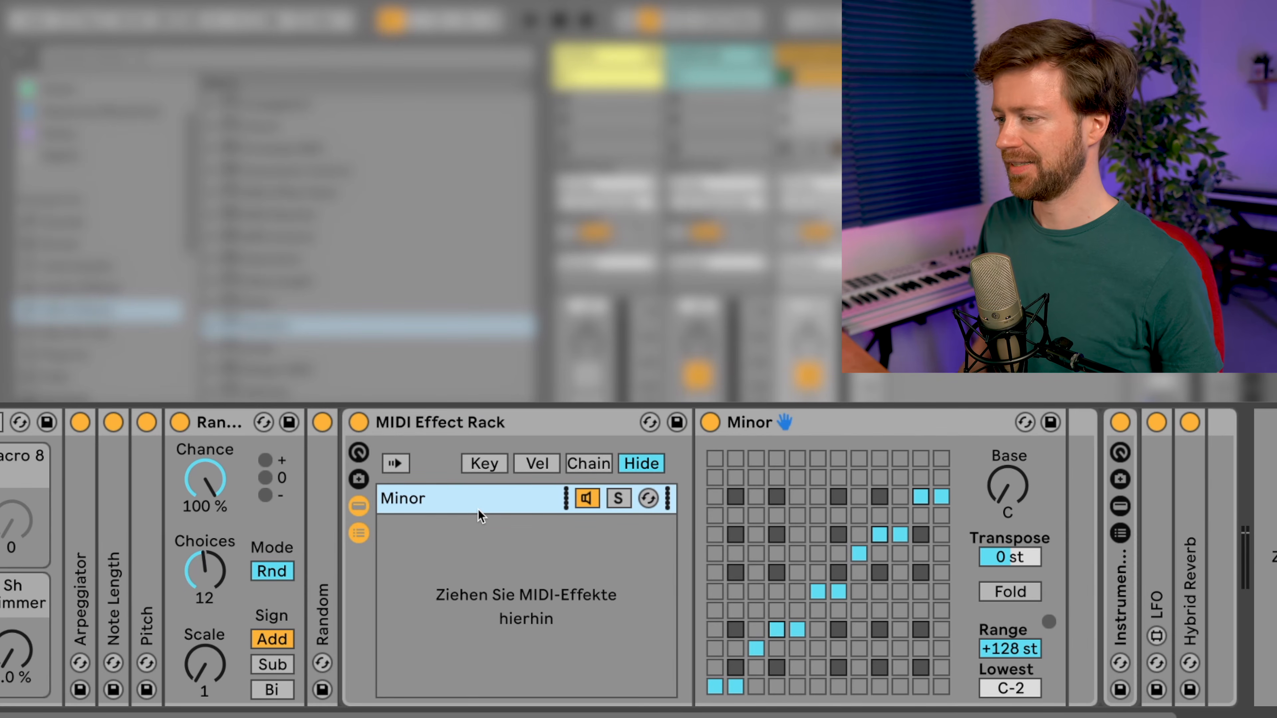
key(super+d)
key(super+d)
key(super+d)
key(super+d)
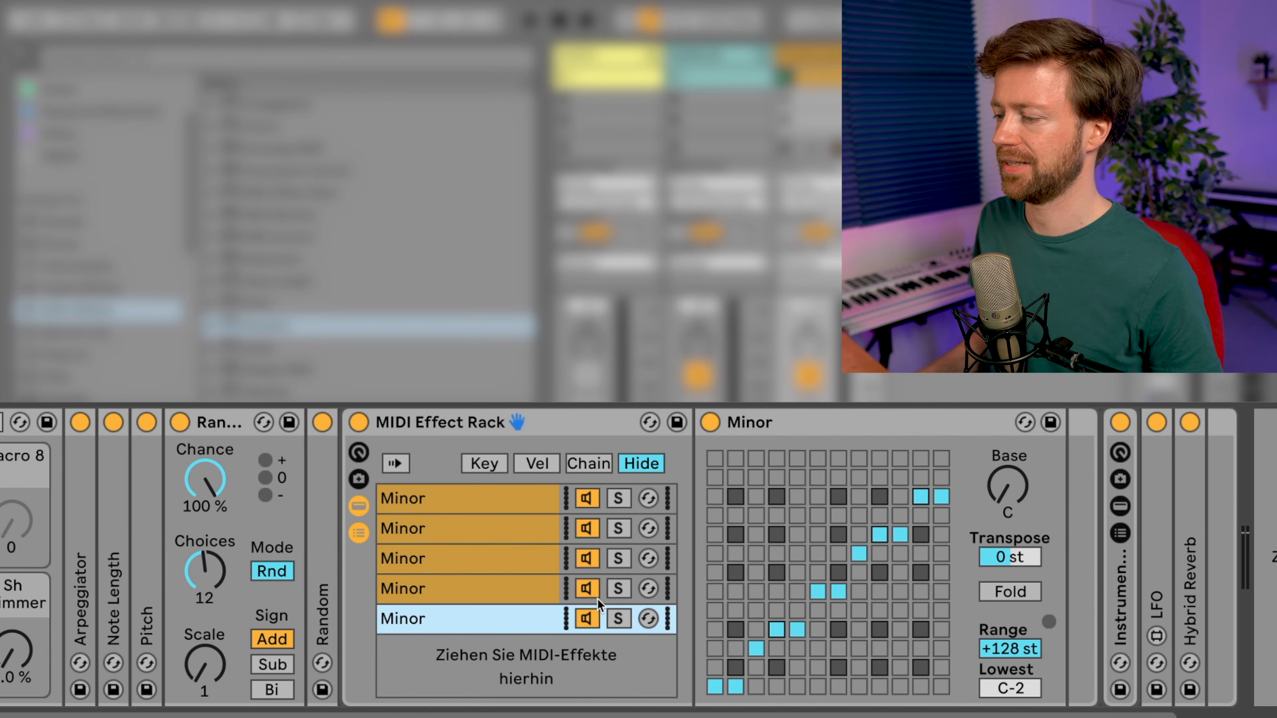
Show the chain zones, move the last Minor chain's zone to 127 and distribute the ranges of all five chains evenly
click(606, 457)
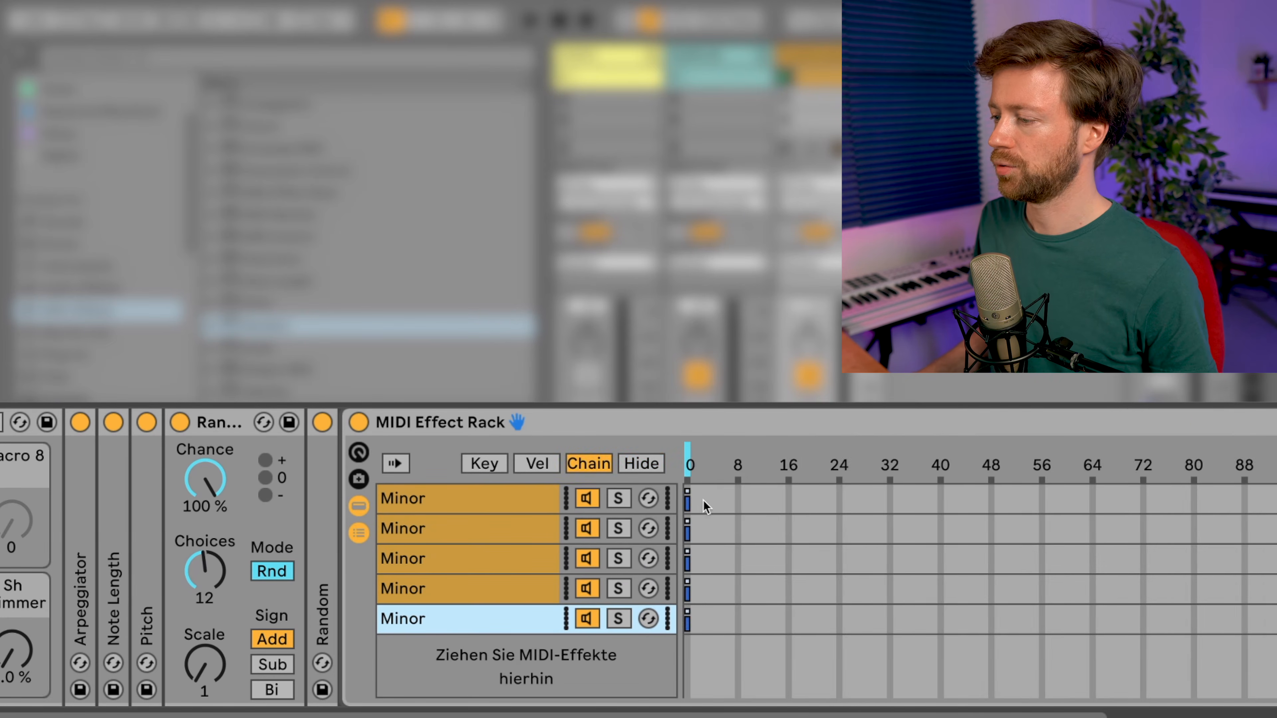
drag(346, 625, 1162, 639)
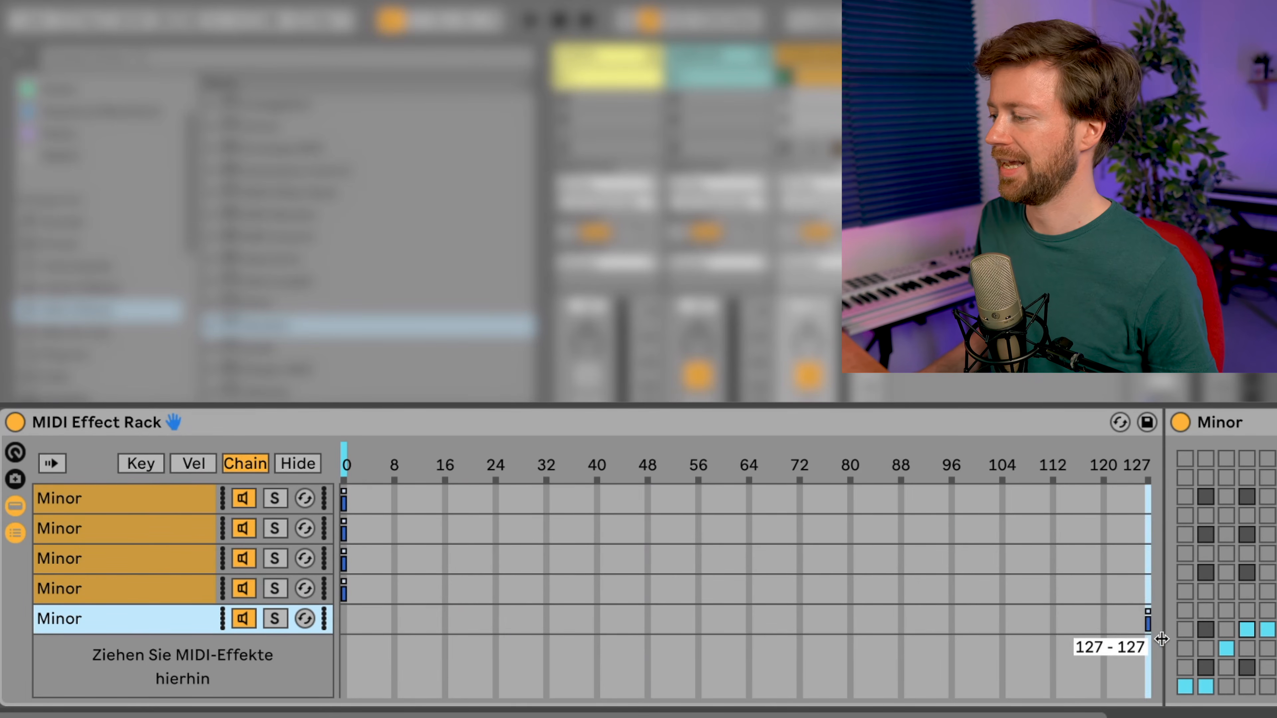
right_click(651, 556)
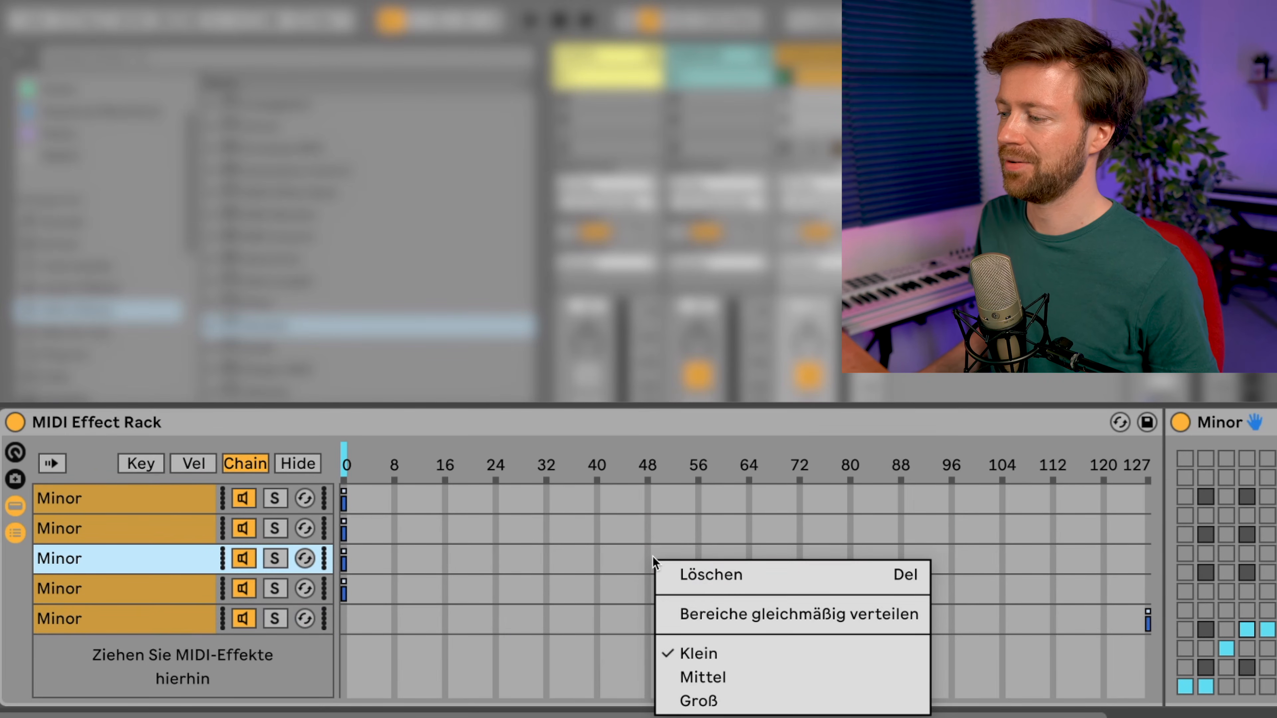
click(715, 612)
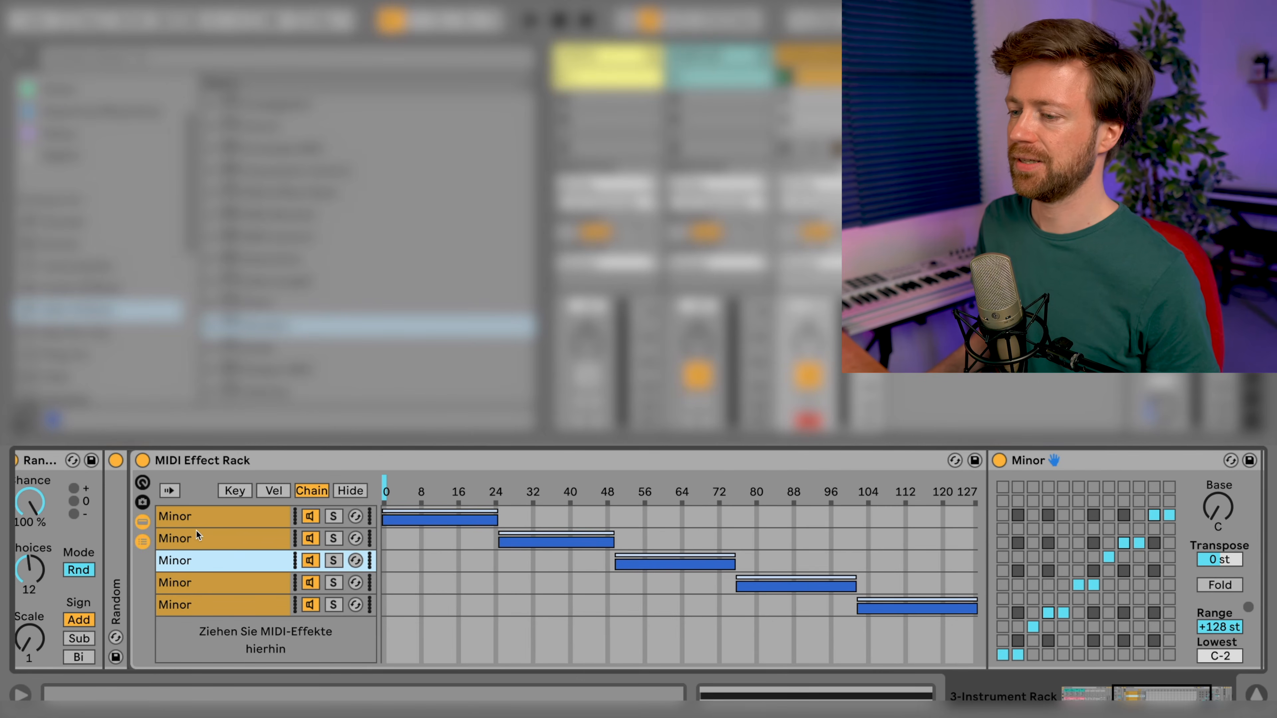
In the first chain's Minor scale device, map all twelve input notes to the root note on the lowest grid row
click(205, 518)
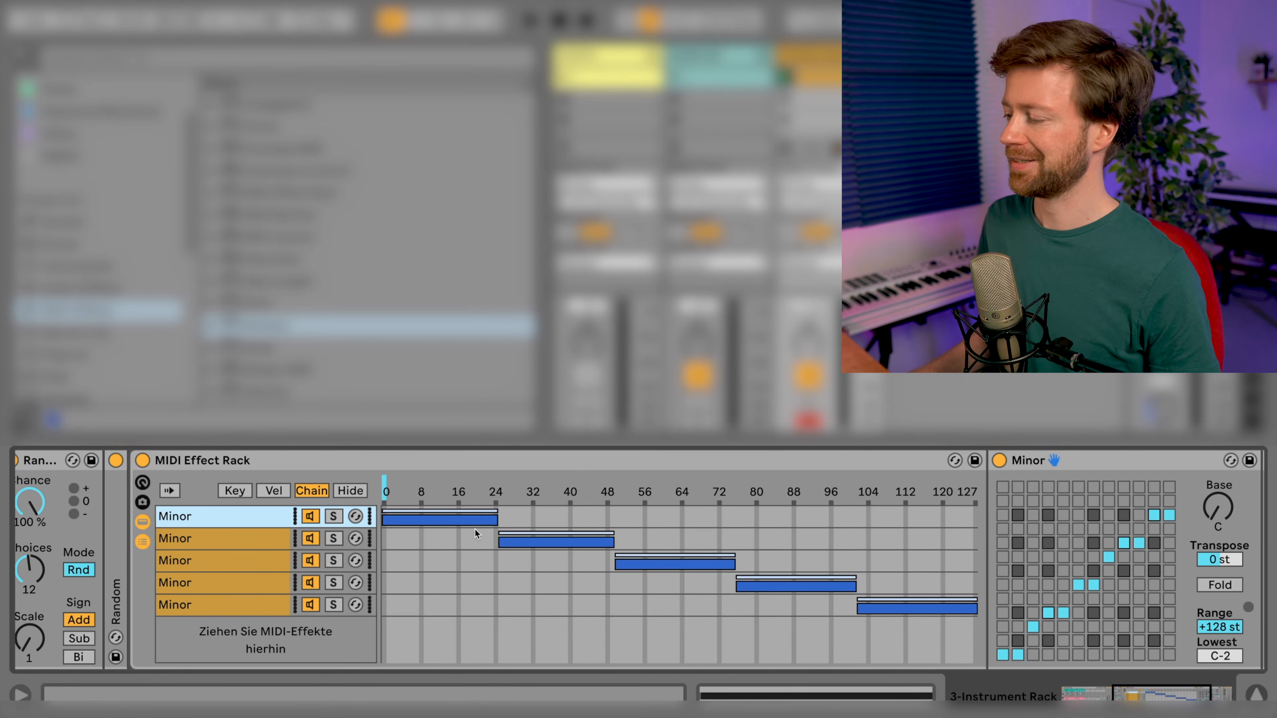
click(1033, 654)
click(1048, 655)
click(1063, 655)
click(1093, 655)
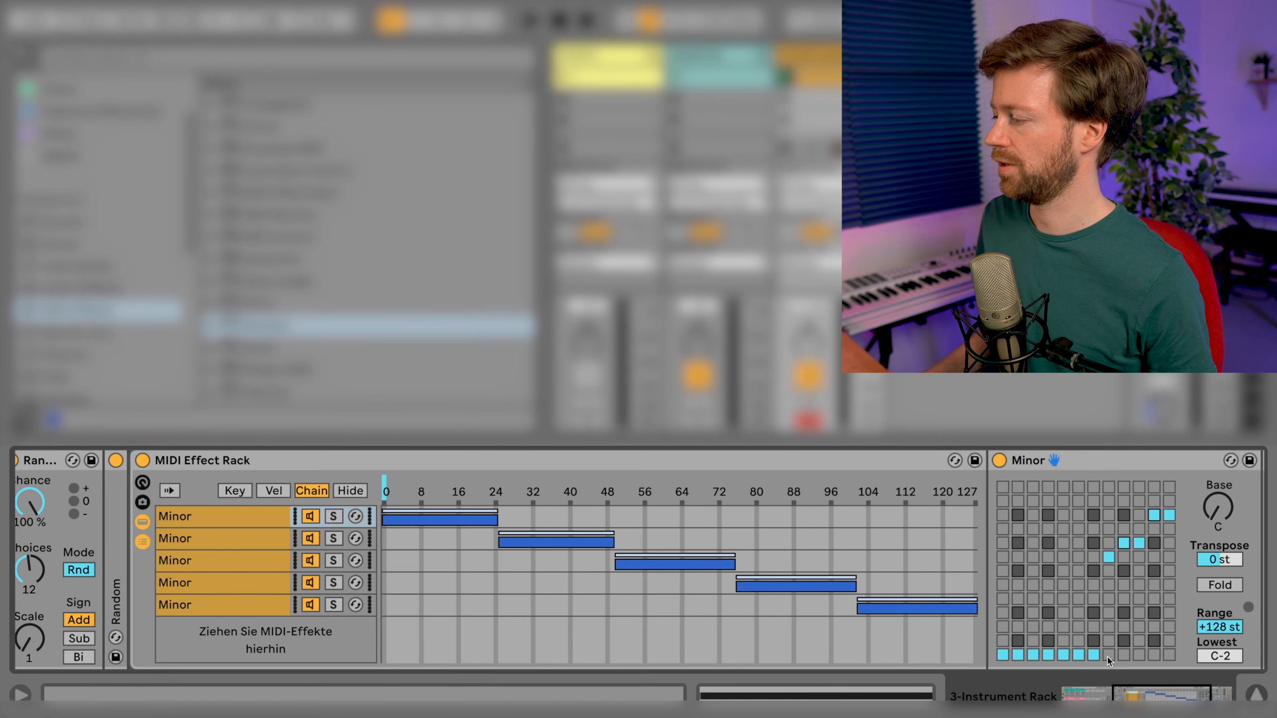
click(1126, 655)
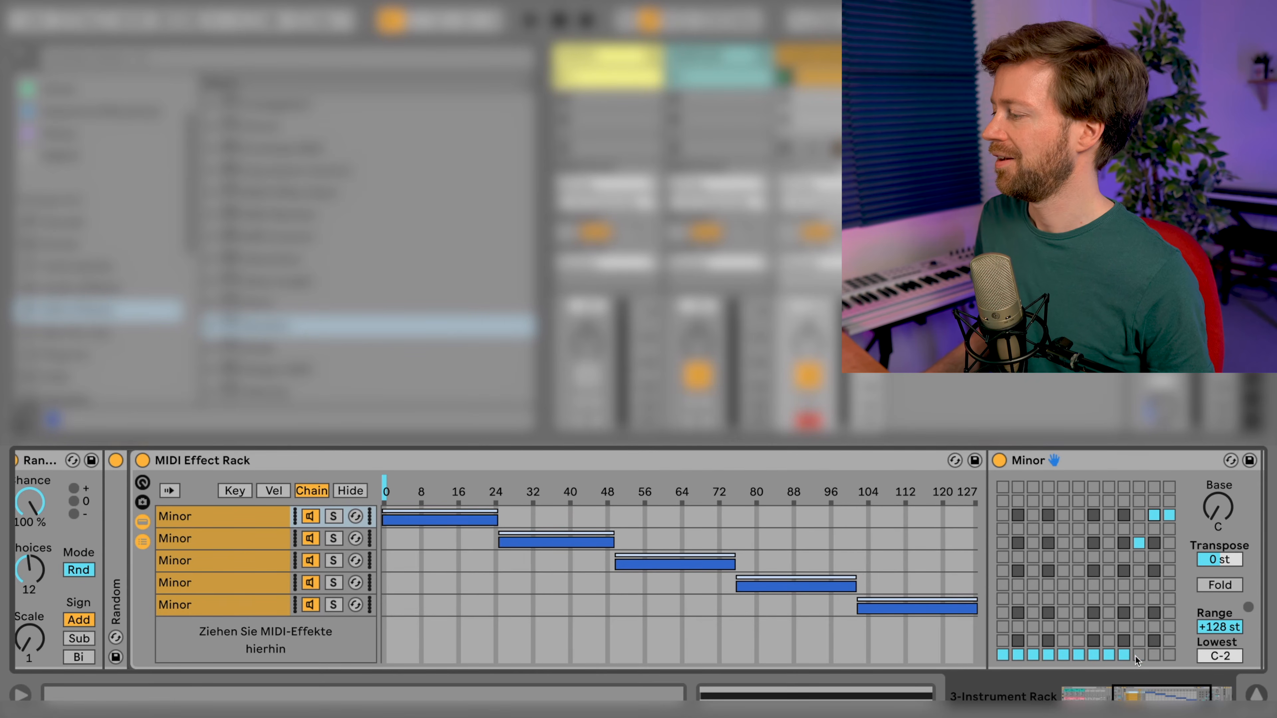
click(1139, 655)
click(1155, 655)
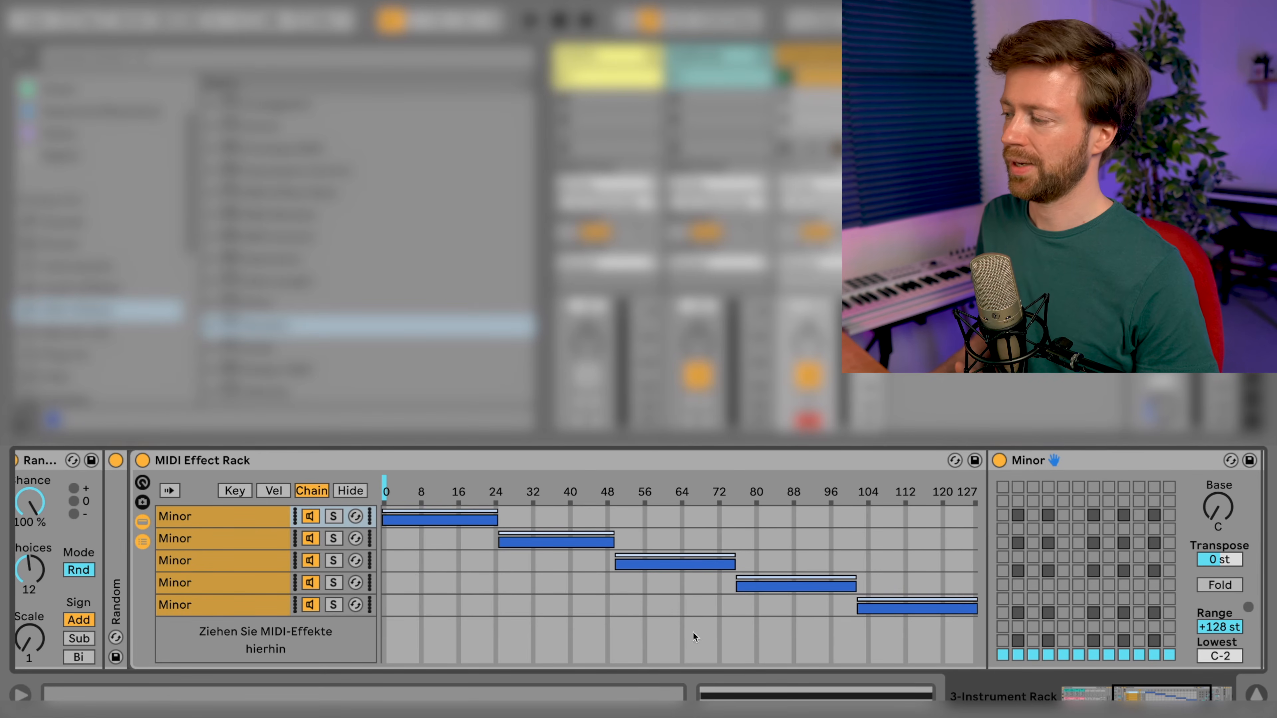
In the second chain's Minor scale device, map the first six input notes to the root and the remaining six to the minor third
scroll(610, 591, left, 10)
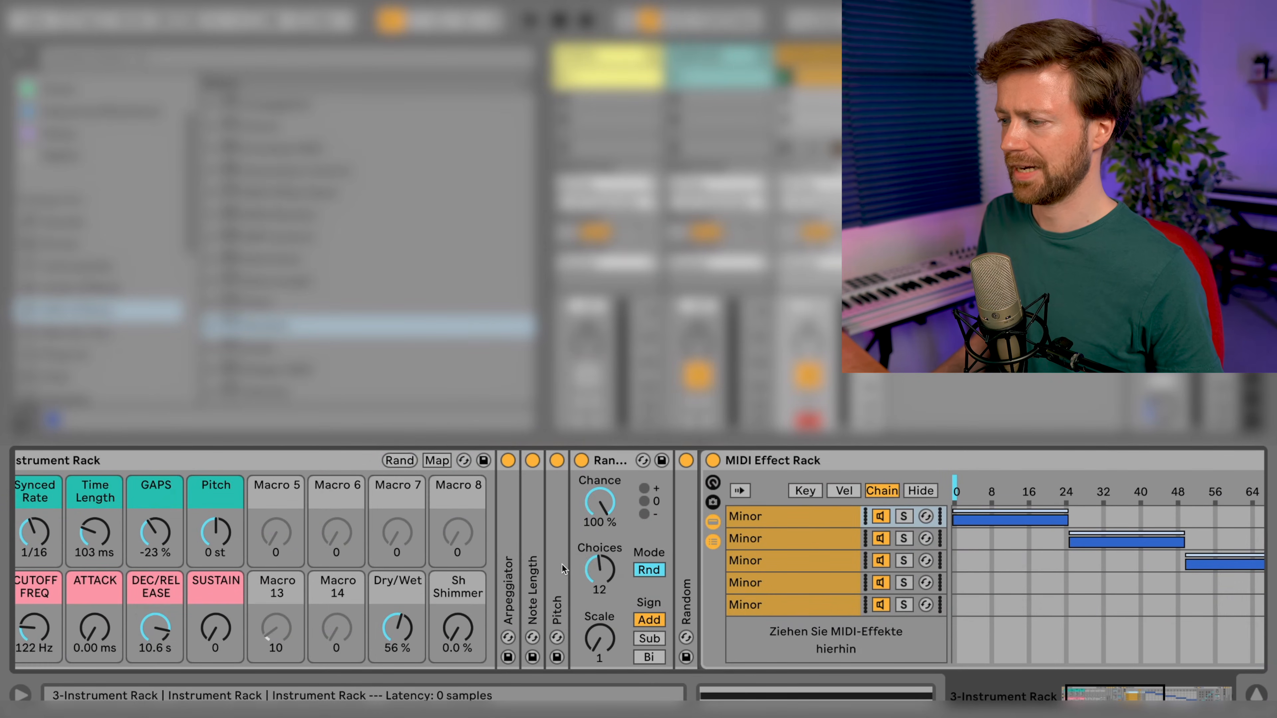
scroll(562, 565, right, 10)
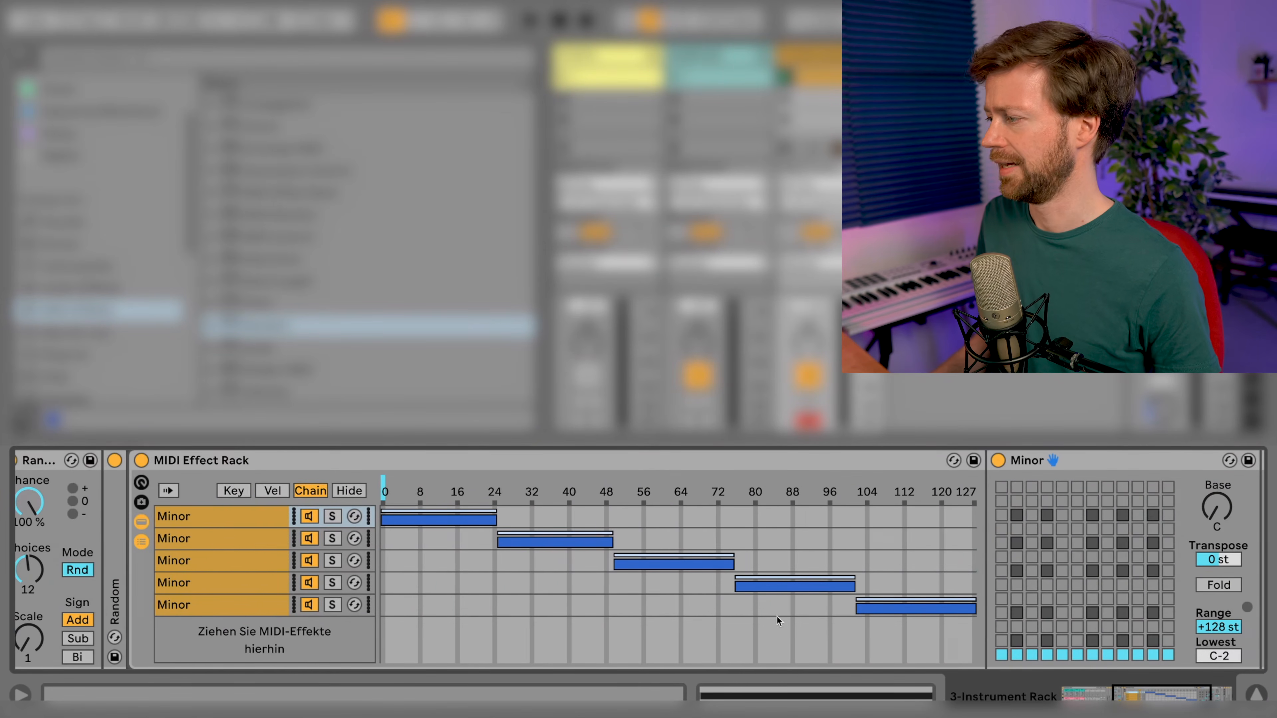
click(196, 544)
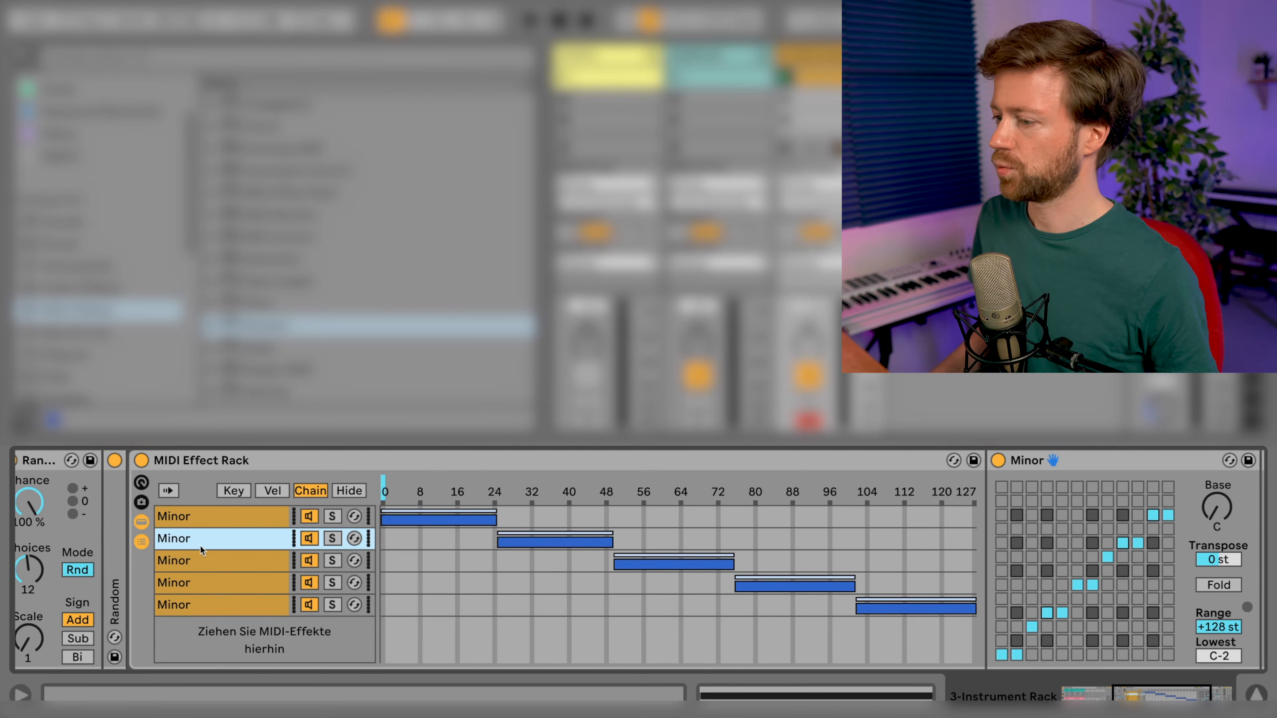
drag(1035, 651, 1092, 655)
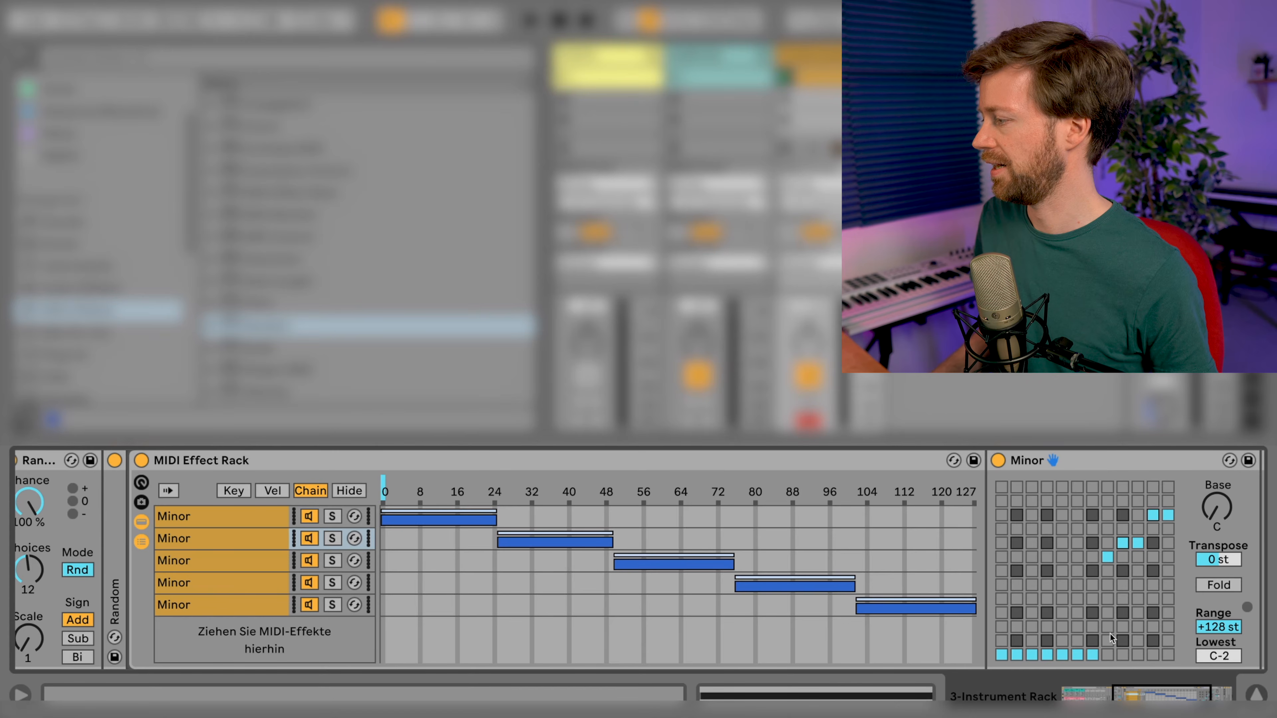
drag(1107, 616, 1172, 616)
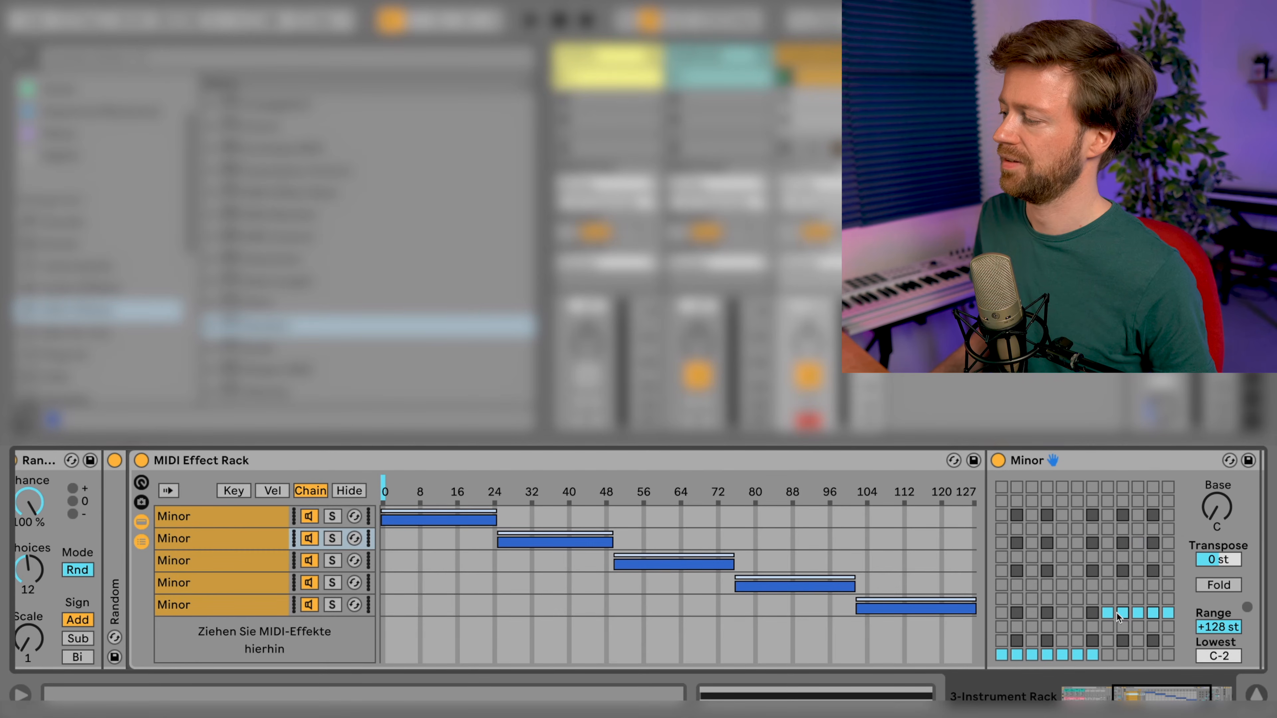
click(1094, 614)
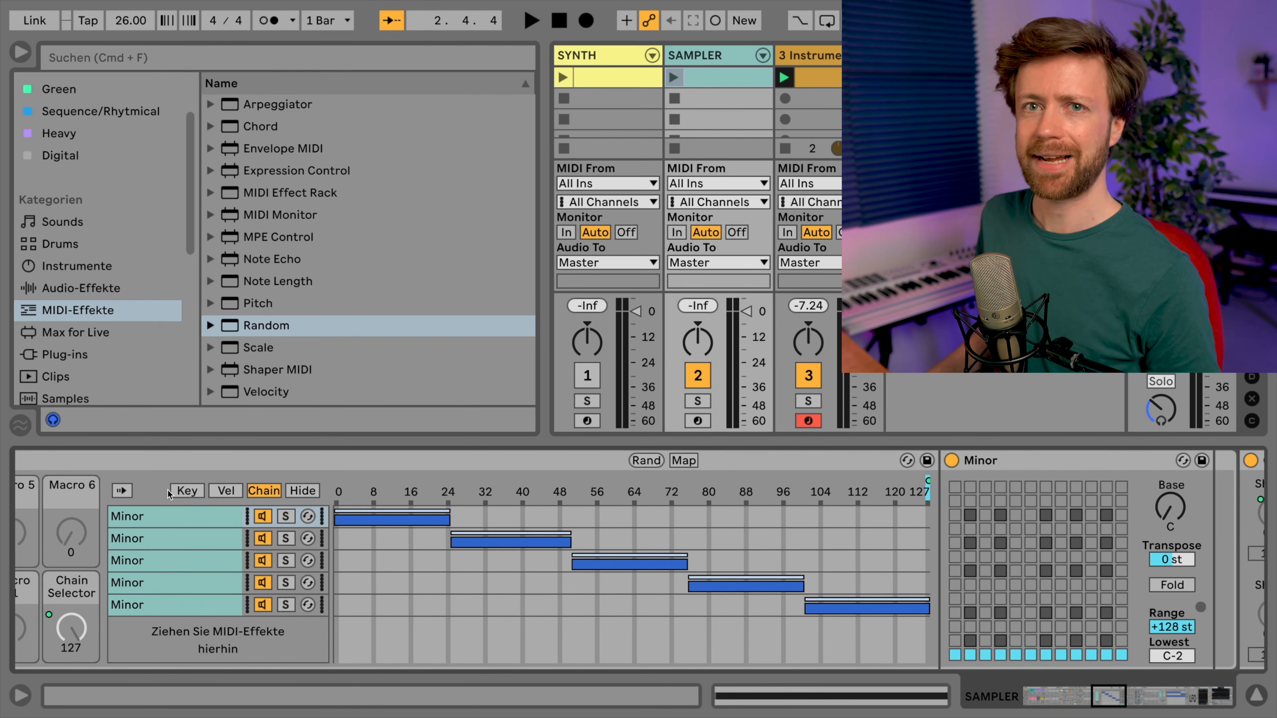
On the SAMPLER track, examine the note mapping of each of the five Minor chains in the finished MIDI Effect Rack
click(187, 516)
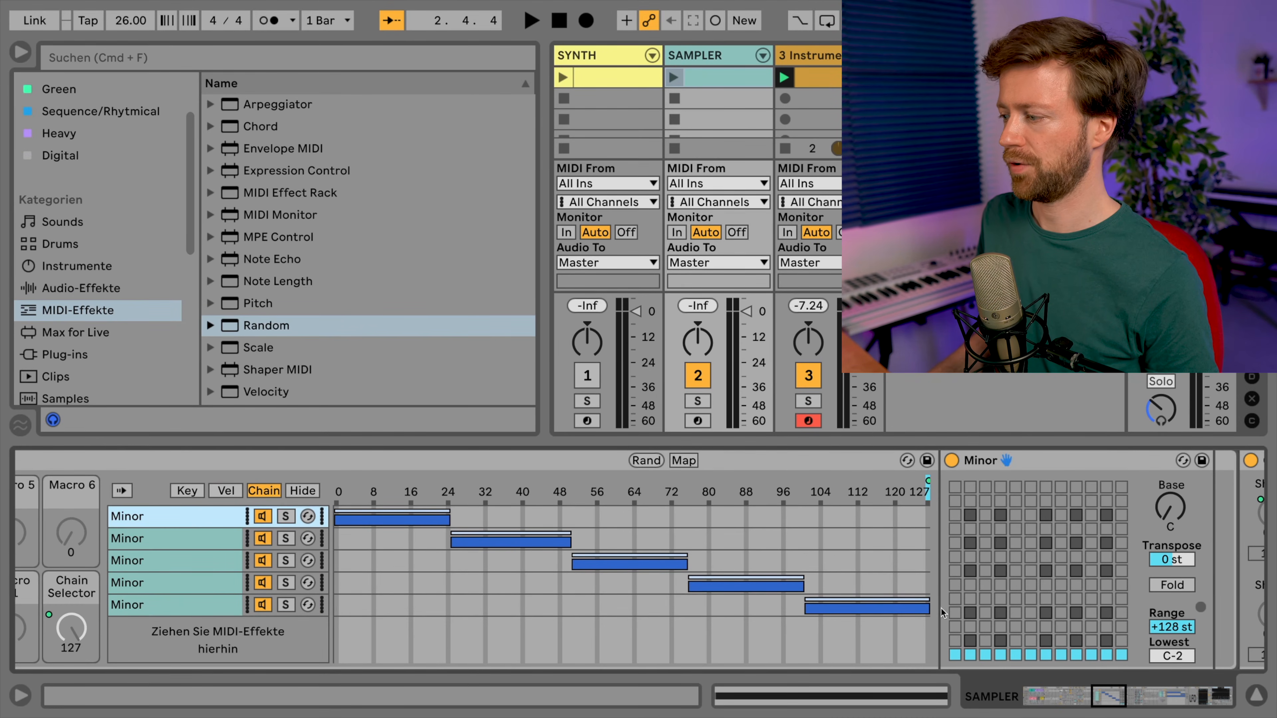
click(245, 540)
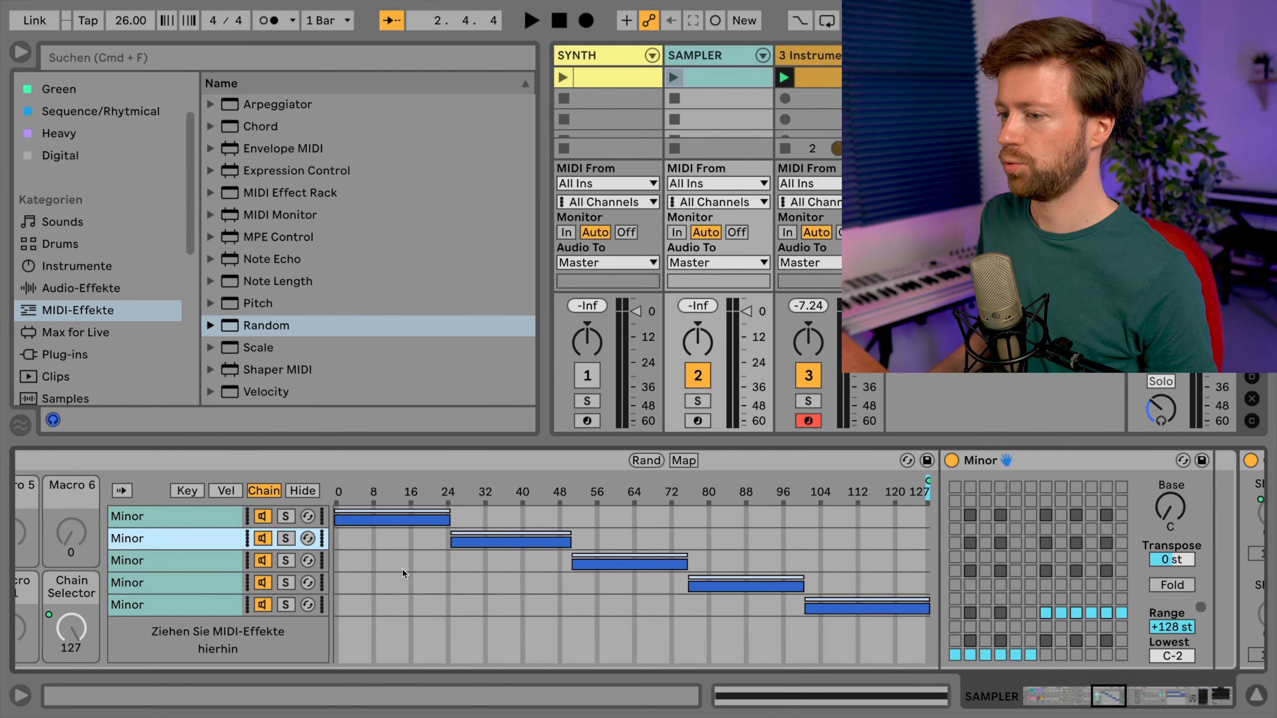
click(225, 566)
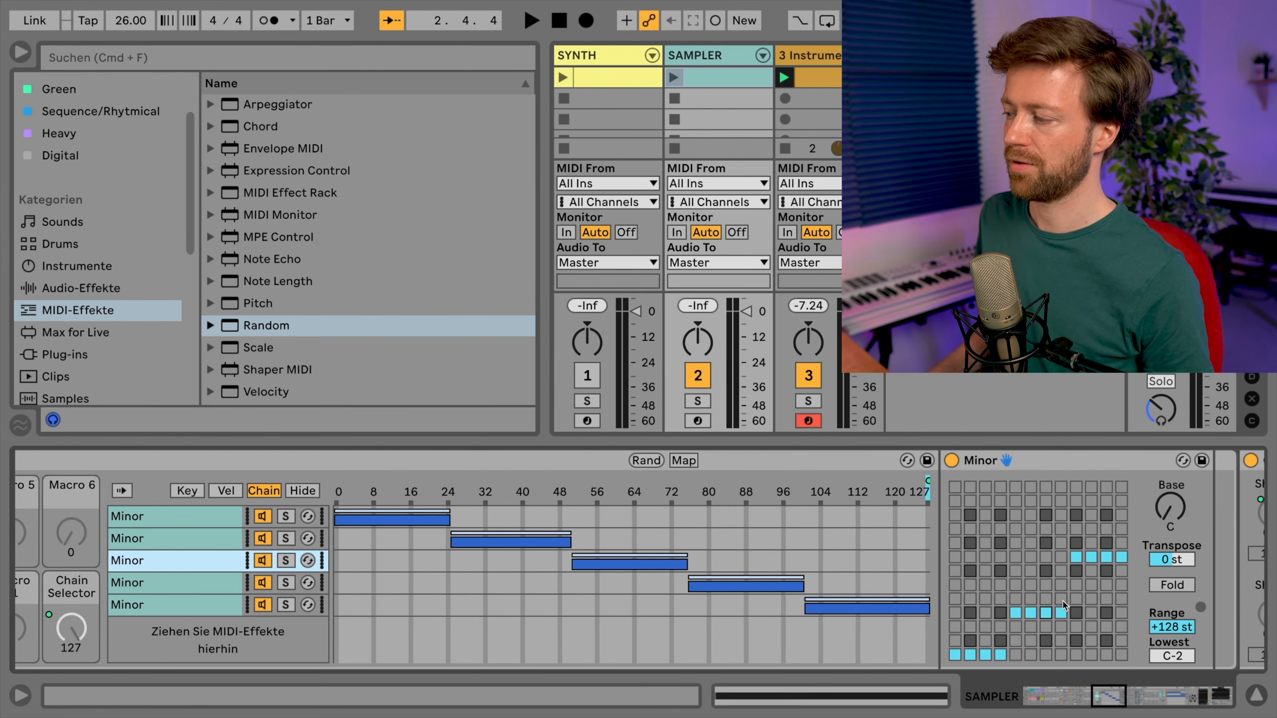
click(198, 584)
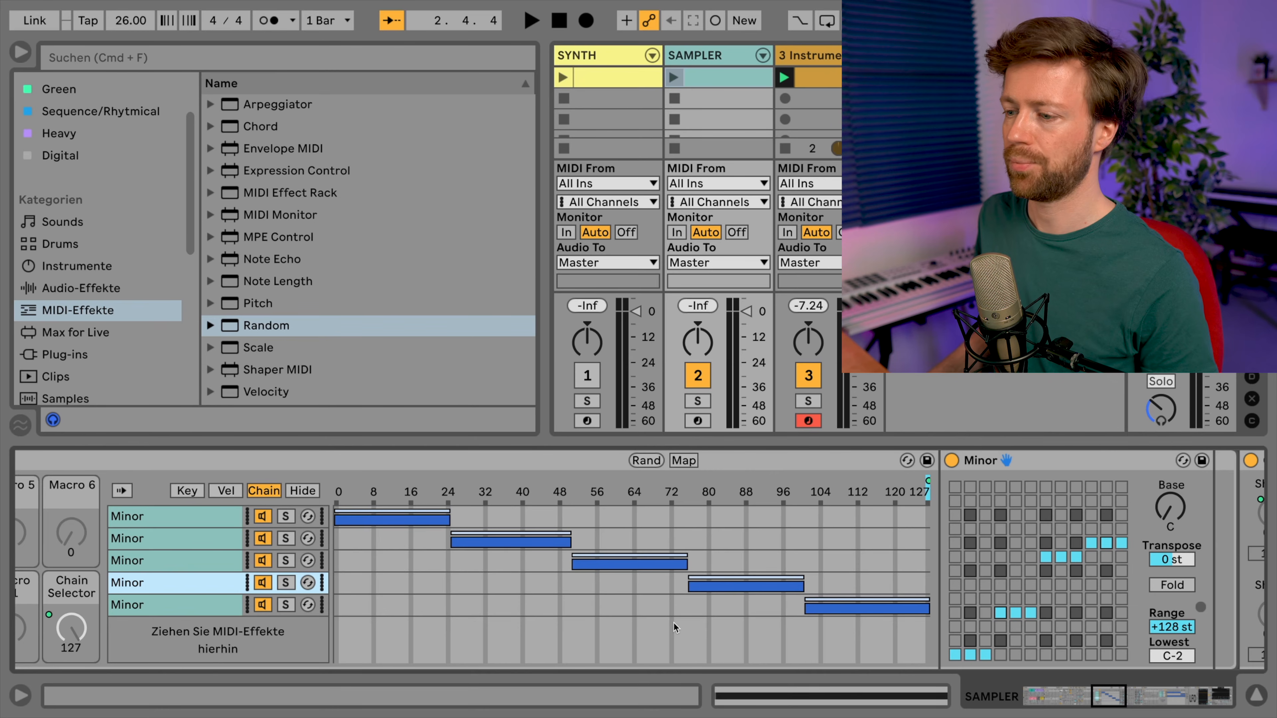
click(189, 603)
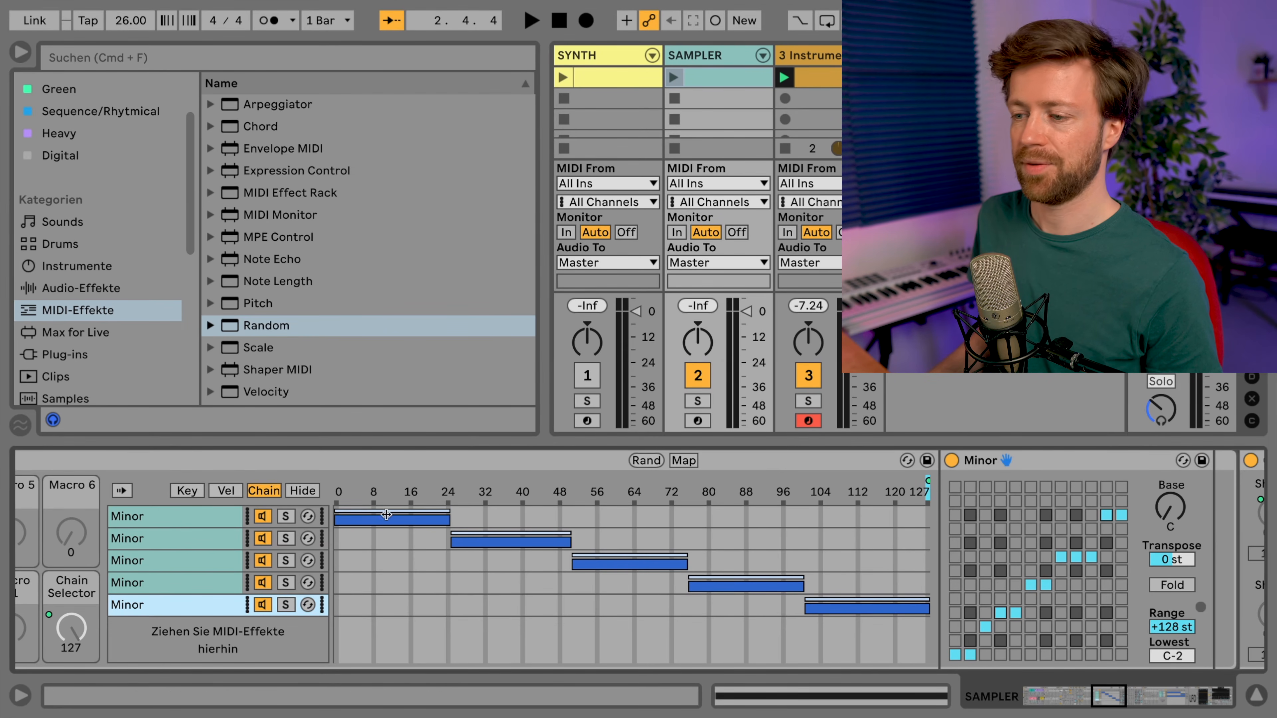
click(190, 521)
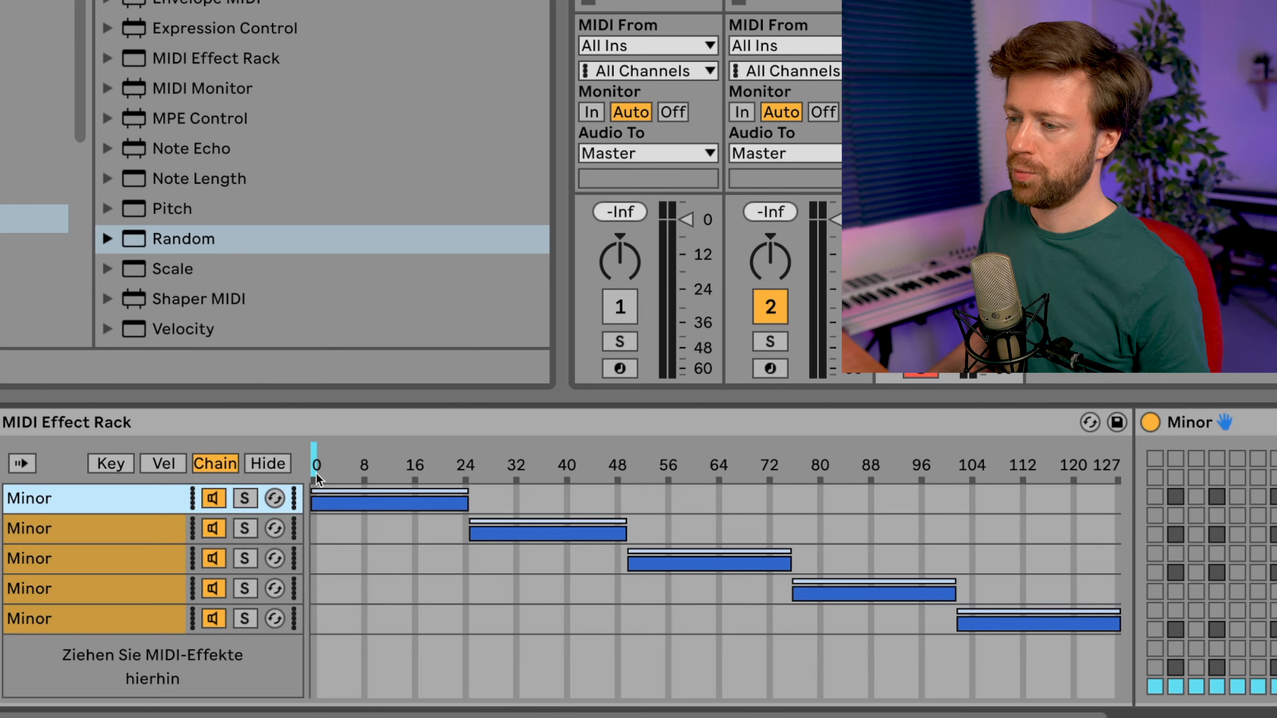
Map the MIDI Effect Rack's chain selector to its Macro 1, and map that macro to the outer Instrument Rack's Macro 5
right_click(315, 465)
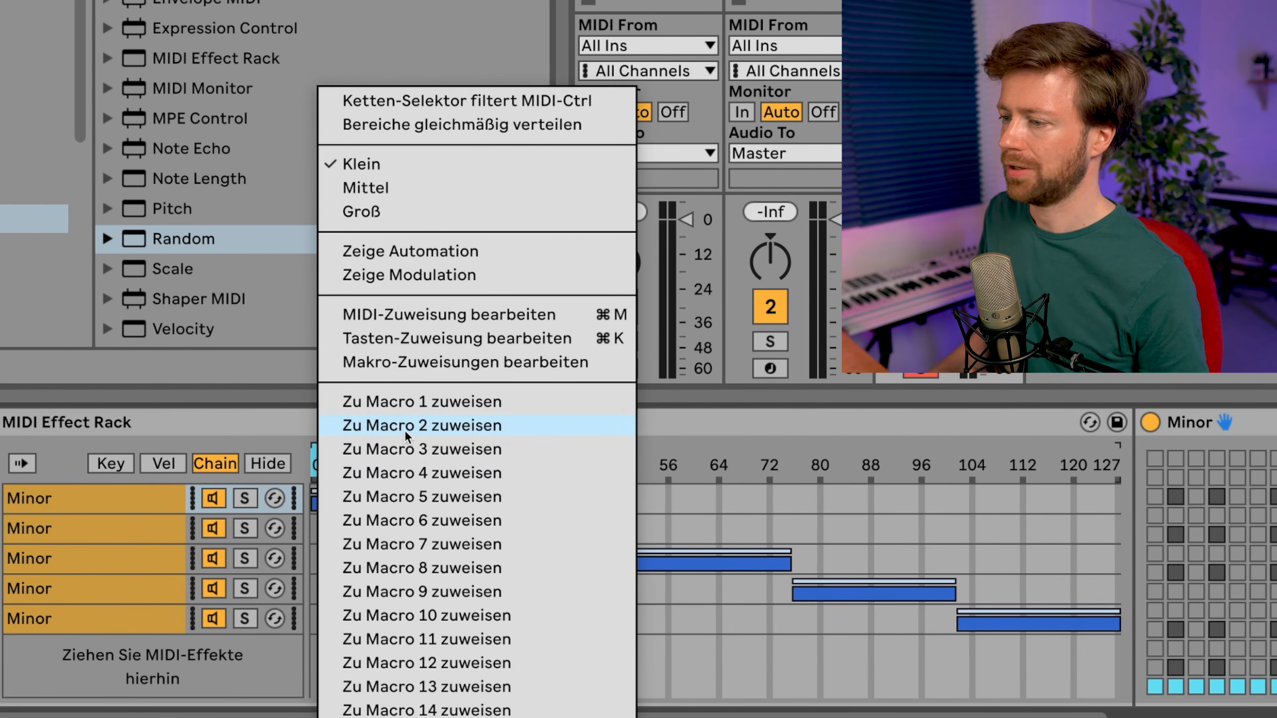
click(429, 407)
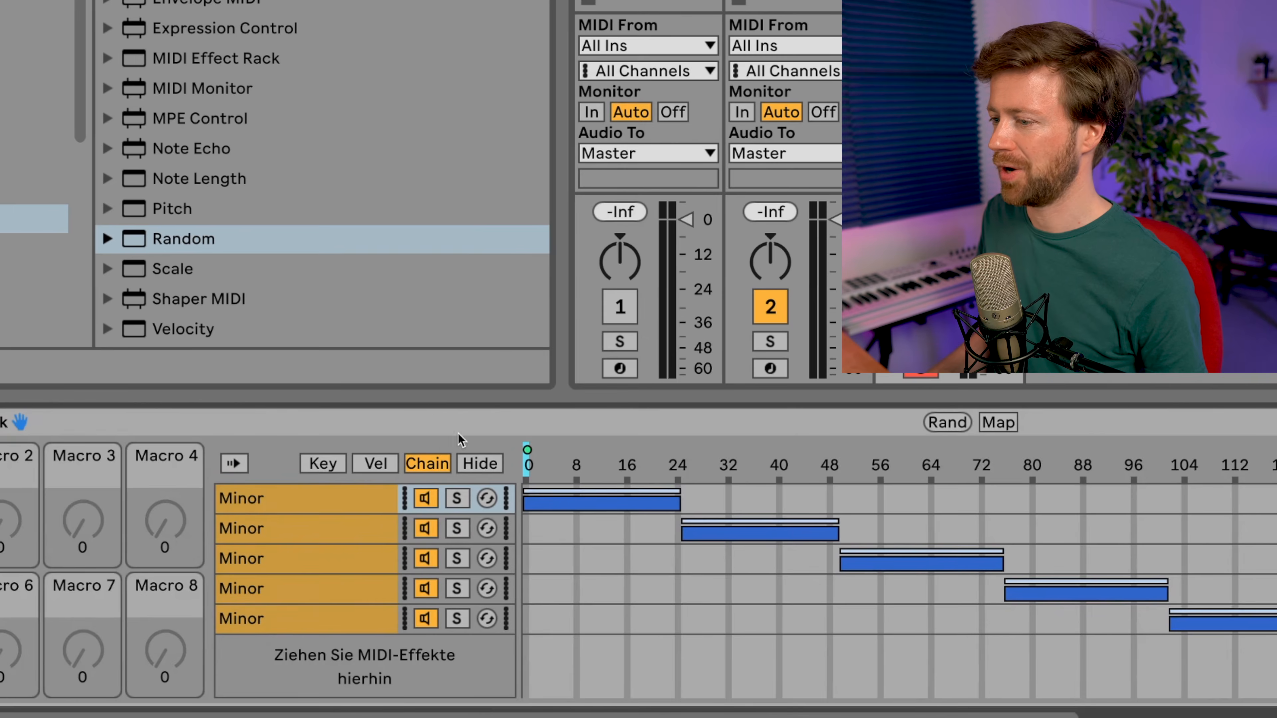
scroll(232, 506, left, 7)
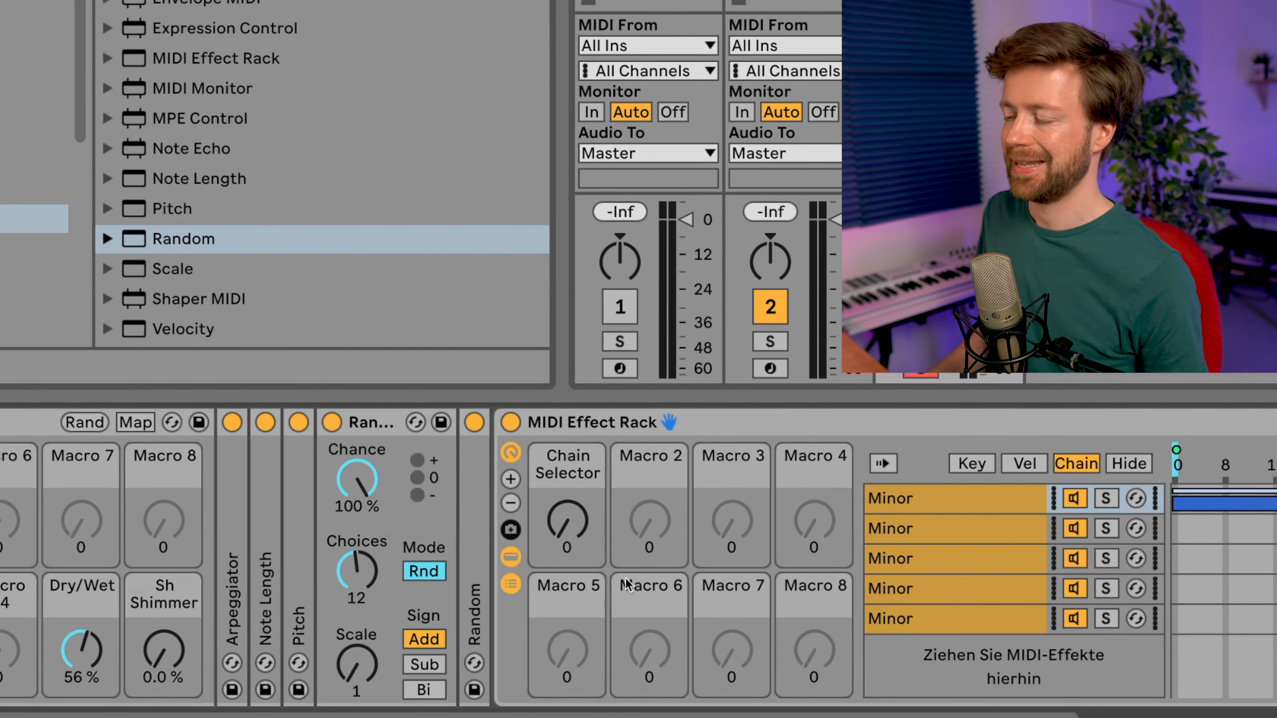
right_click(567, 522)
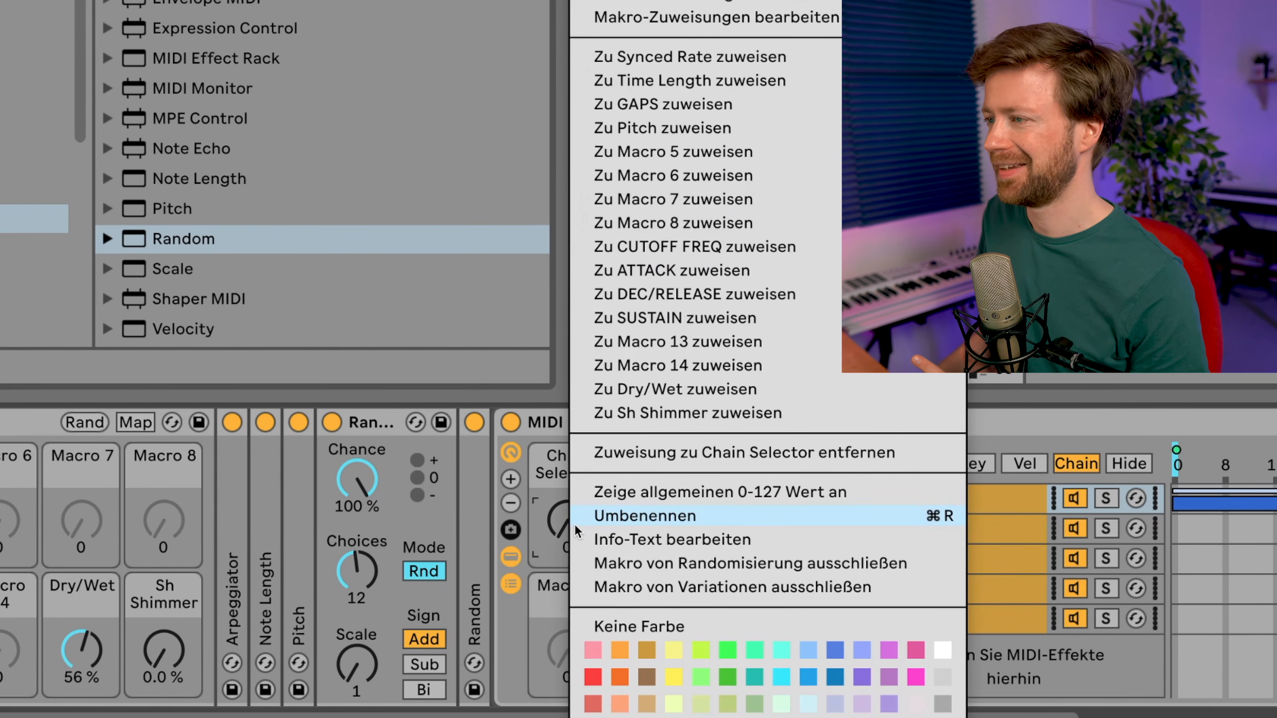
click(697, 151)
scroll(188, 612, left, 7)
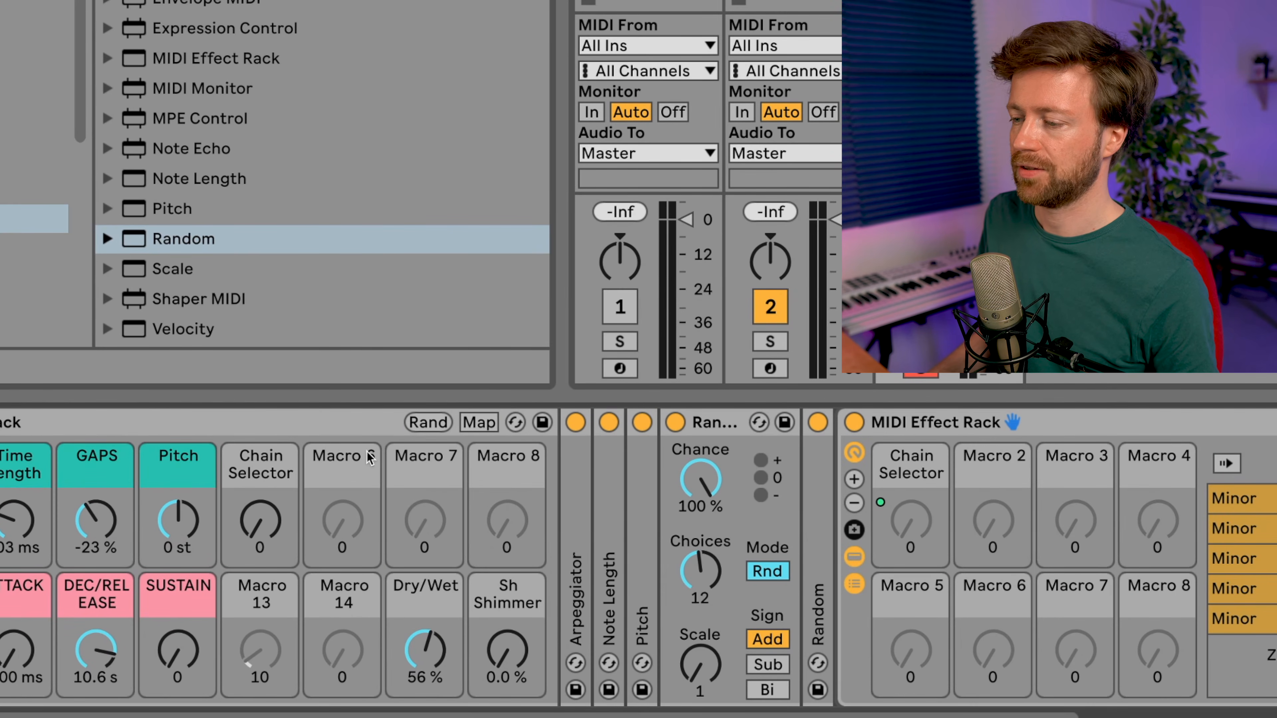
Colour the outer Instrument Rack's Chain Selector and Pitch macros purple
right_click(275, 483)
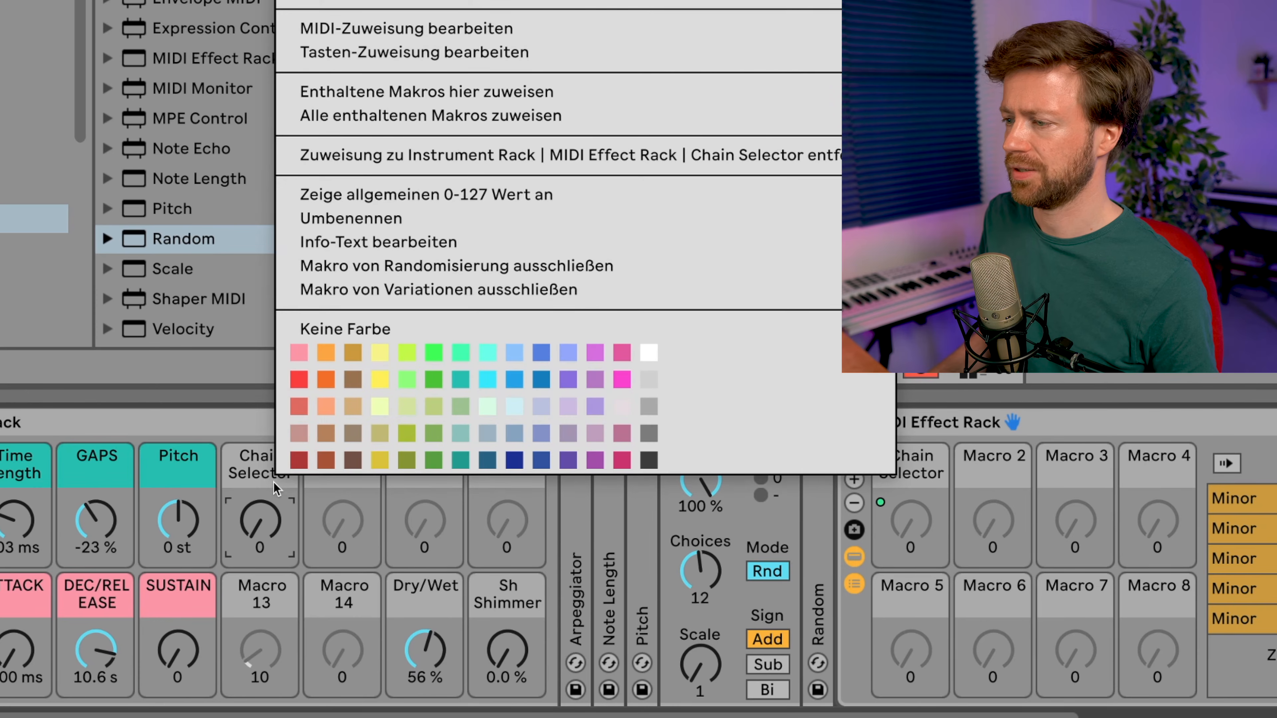
click(596, 379)
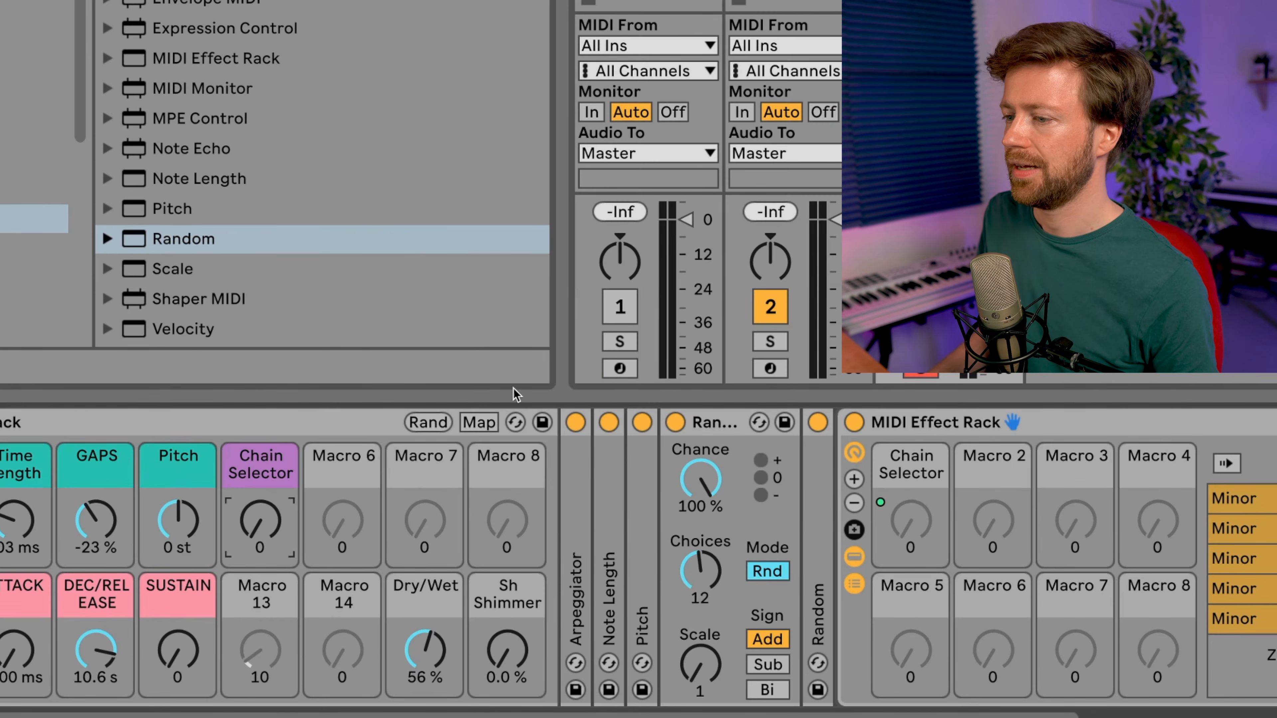
right_click(173, 487)
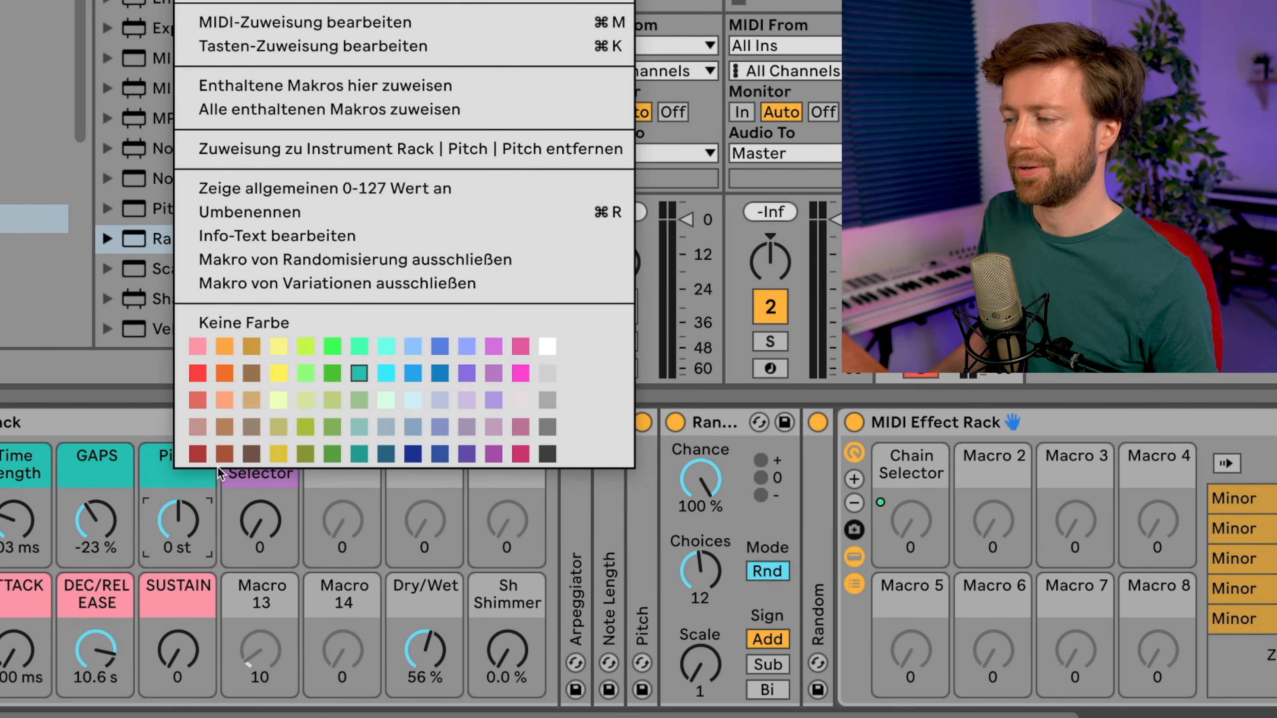
click(497, 378)
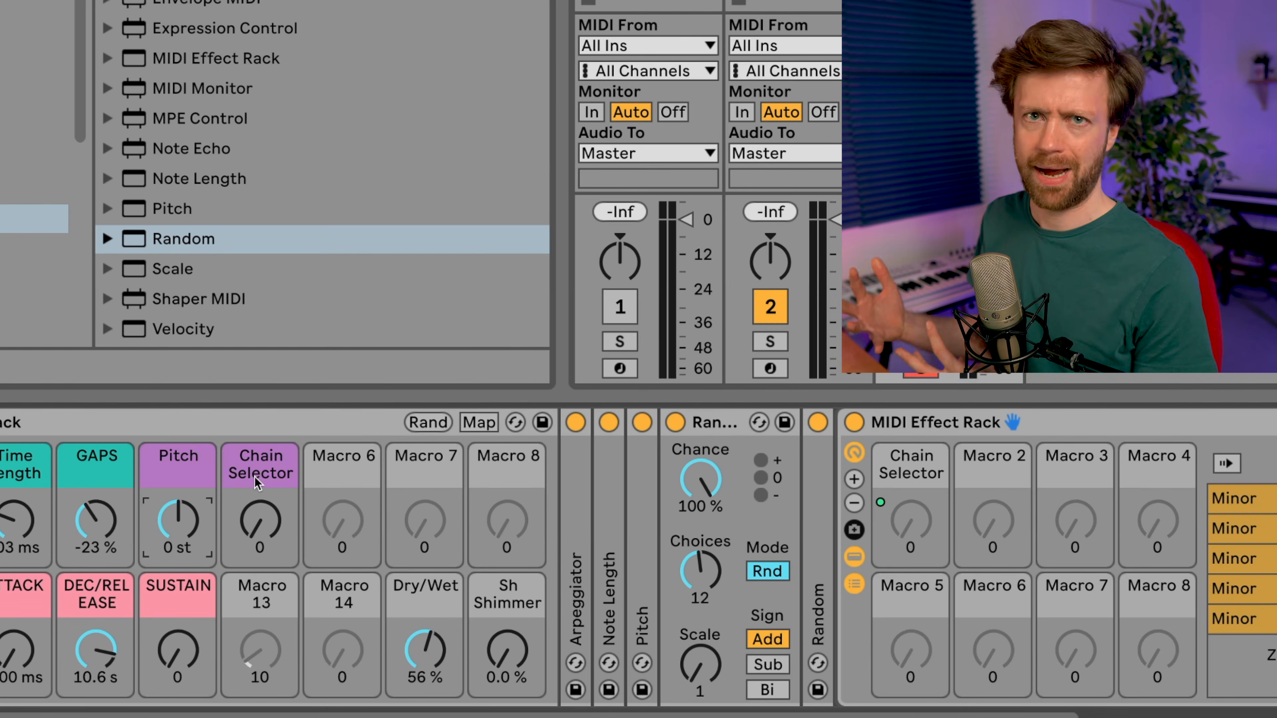
Rename the outer rack's Chain Selector macro to TONE VARIETY
click(277, 469)
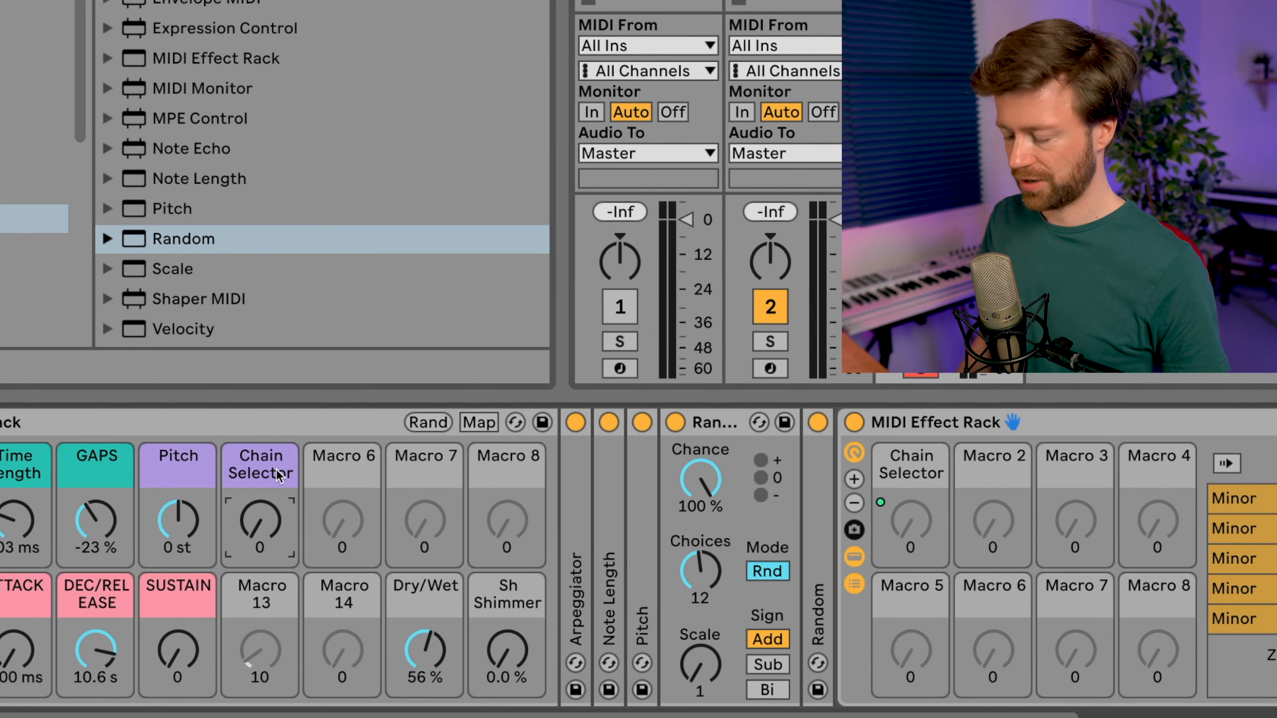
key(ctrl+r)
text(TONE VARIETY)
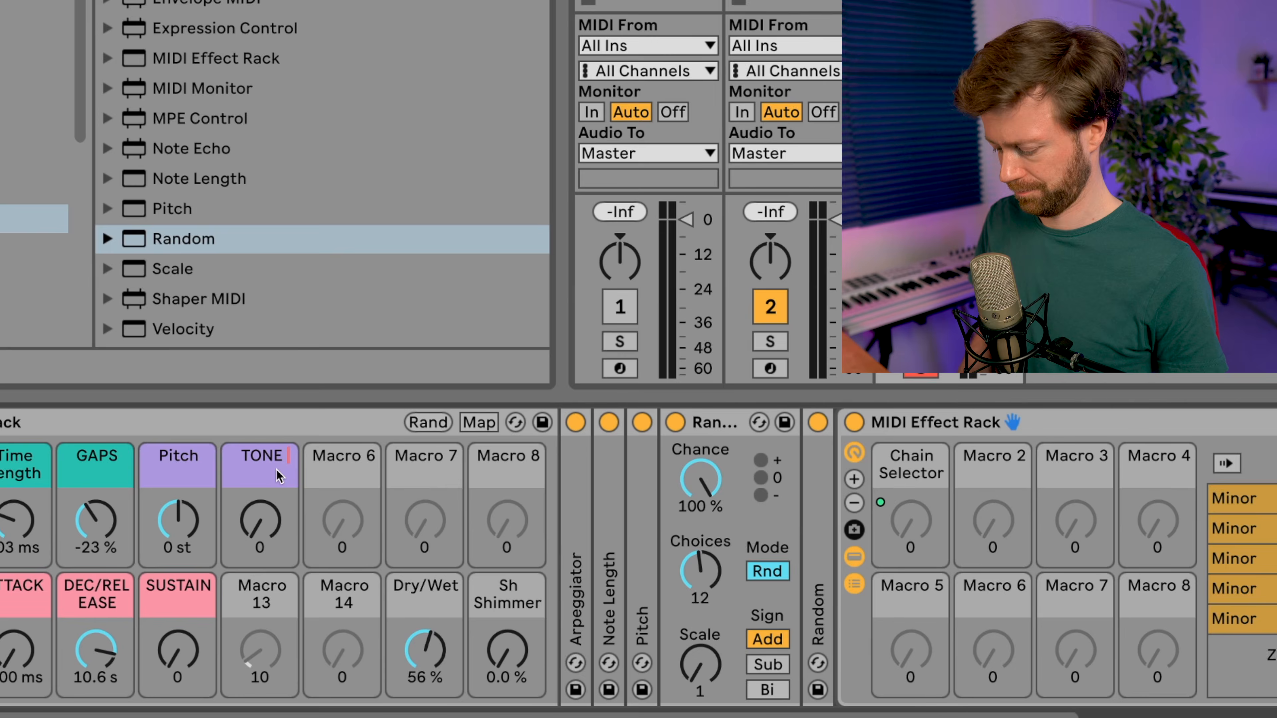
key(Return)
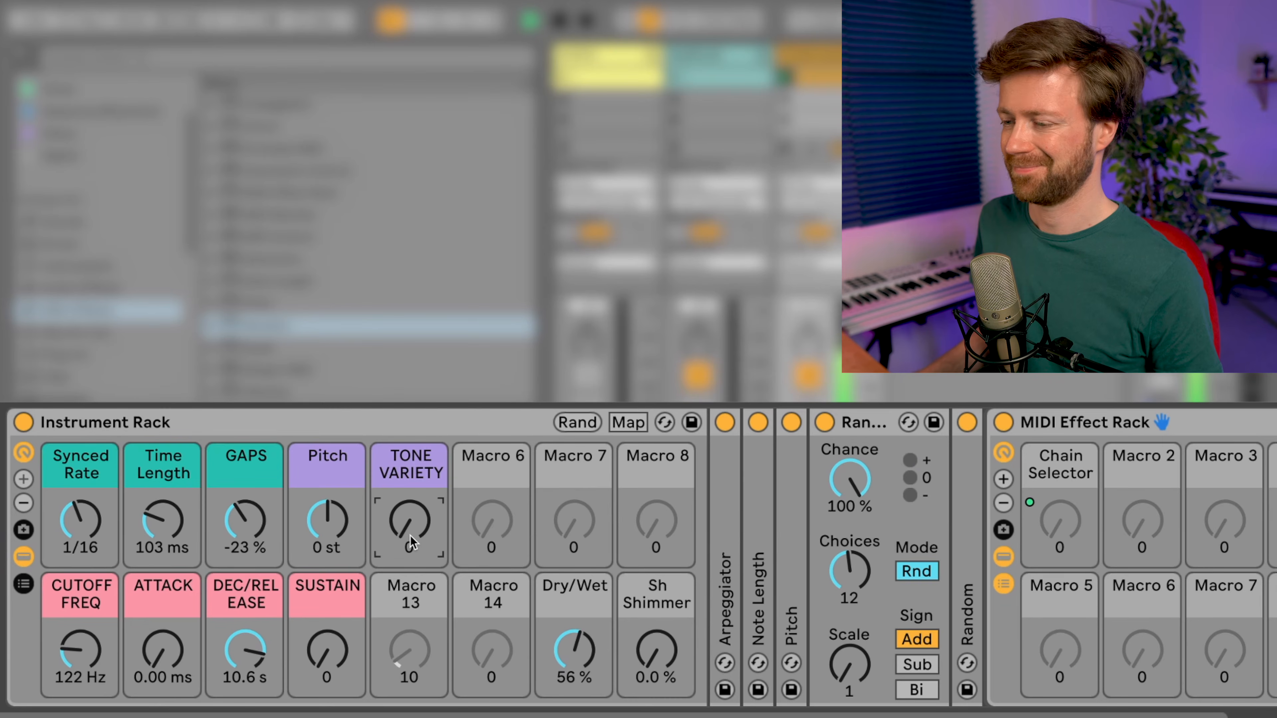
Audition the scale chains during playback by raising the TONE VARIETY macro to 44 and on to 96
drag(407, 537, 406, 514)
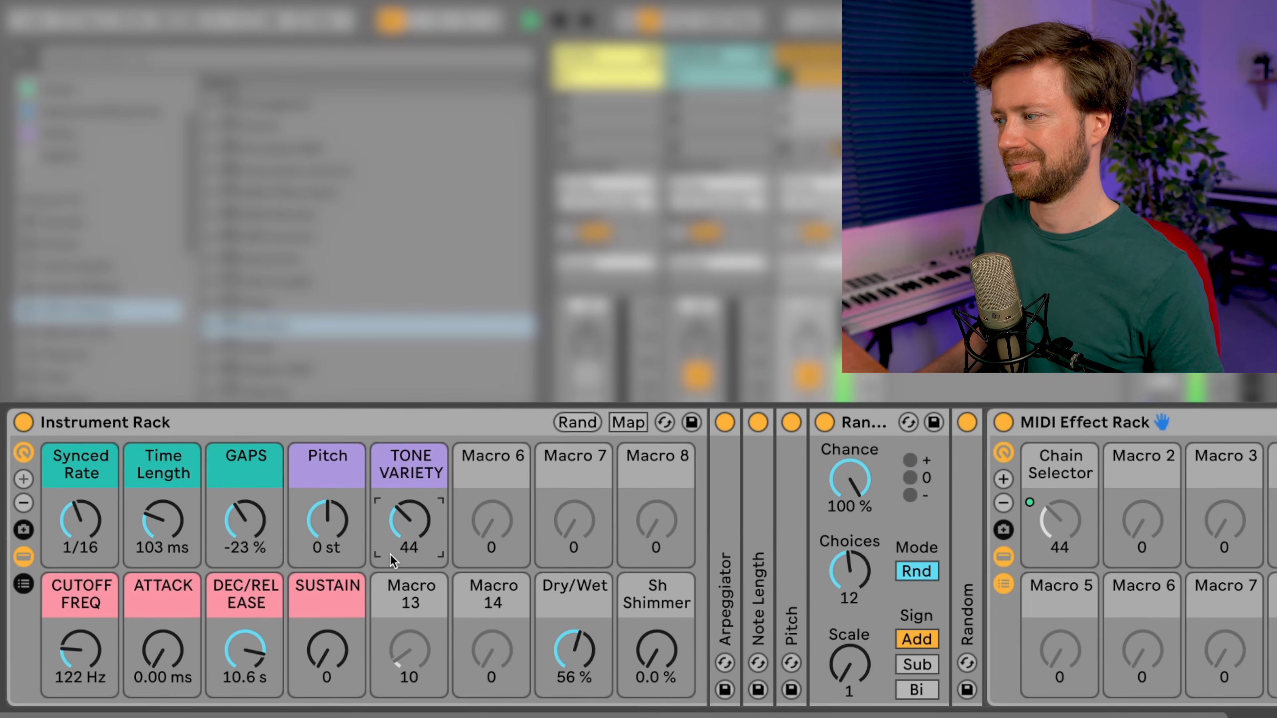
drag(393, 553, 393, 500)
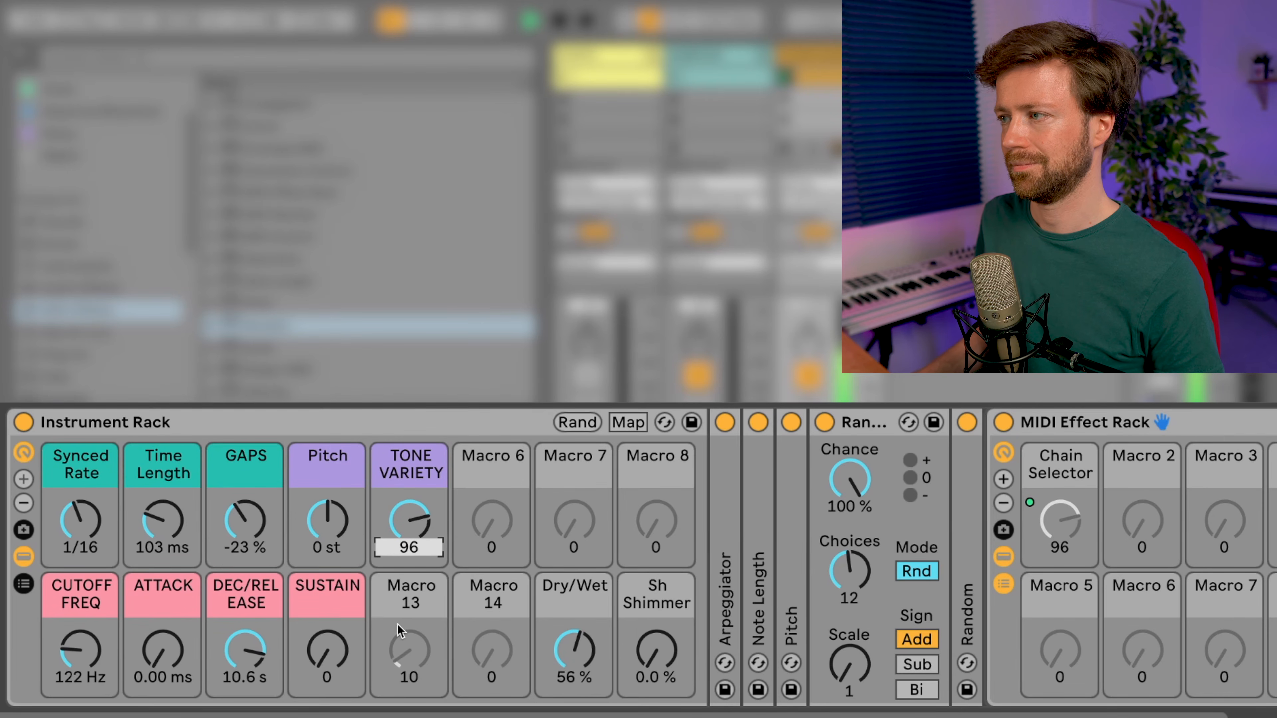
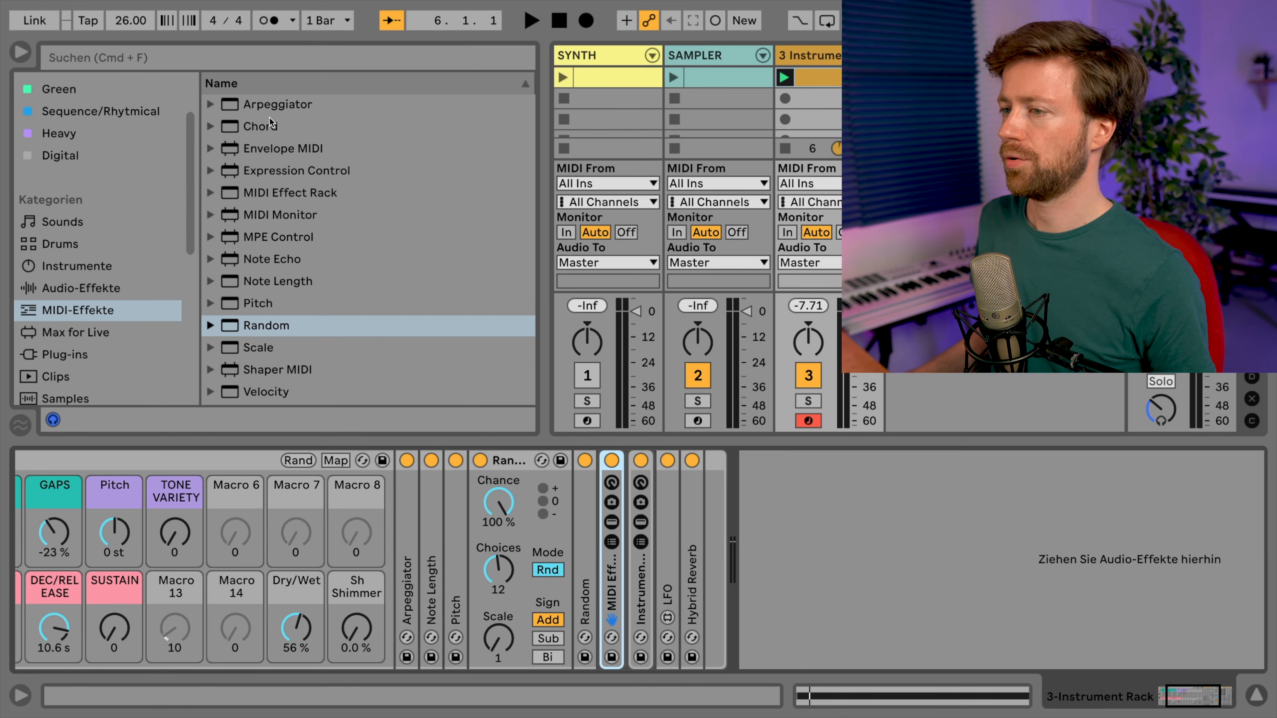
Insert a Chord device after the MIDI Effect Rack, followed by a Scale device with the Minor preset
click(274, 128)
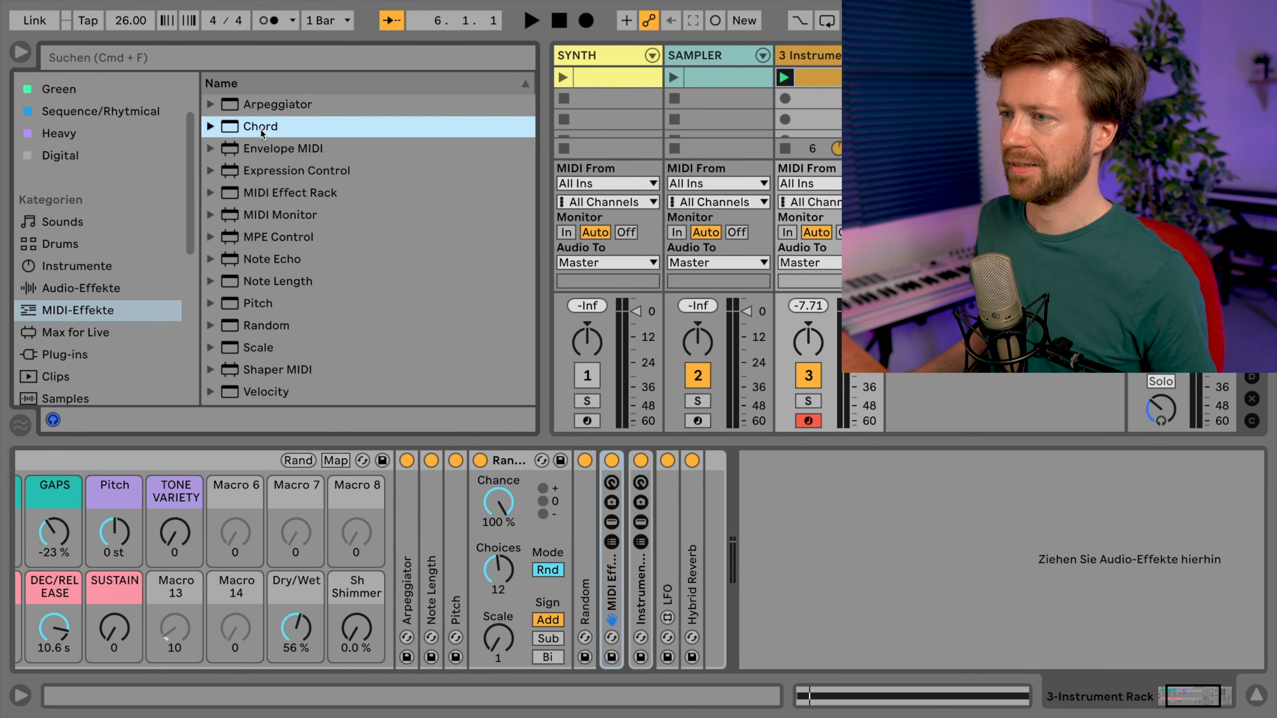
drag(283, 131, 630, 539)
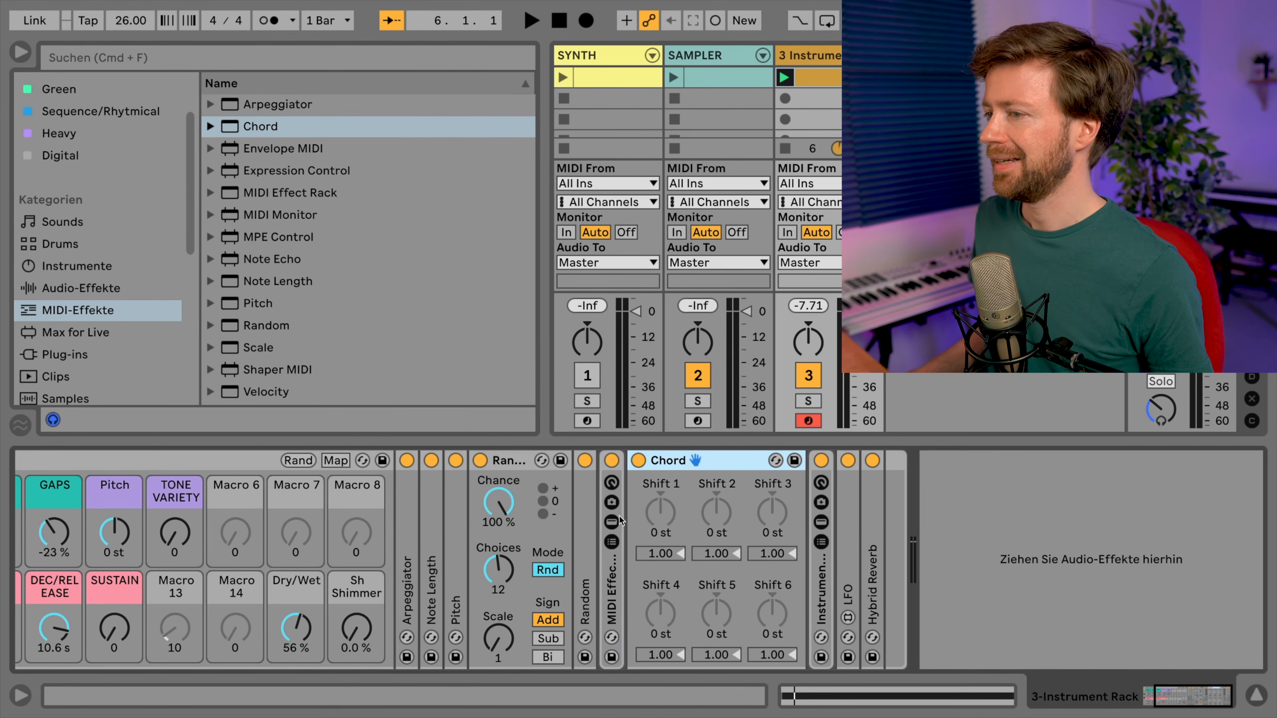
click(252, 348)
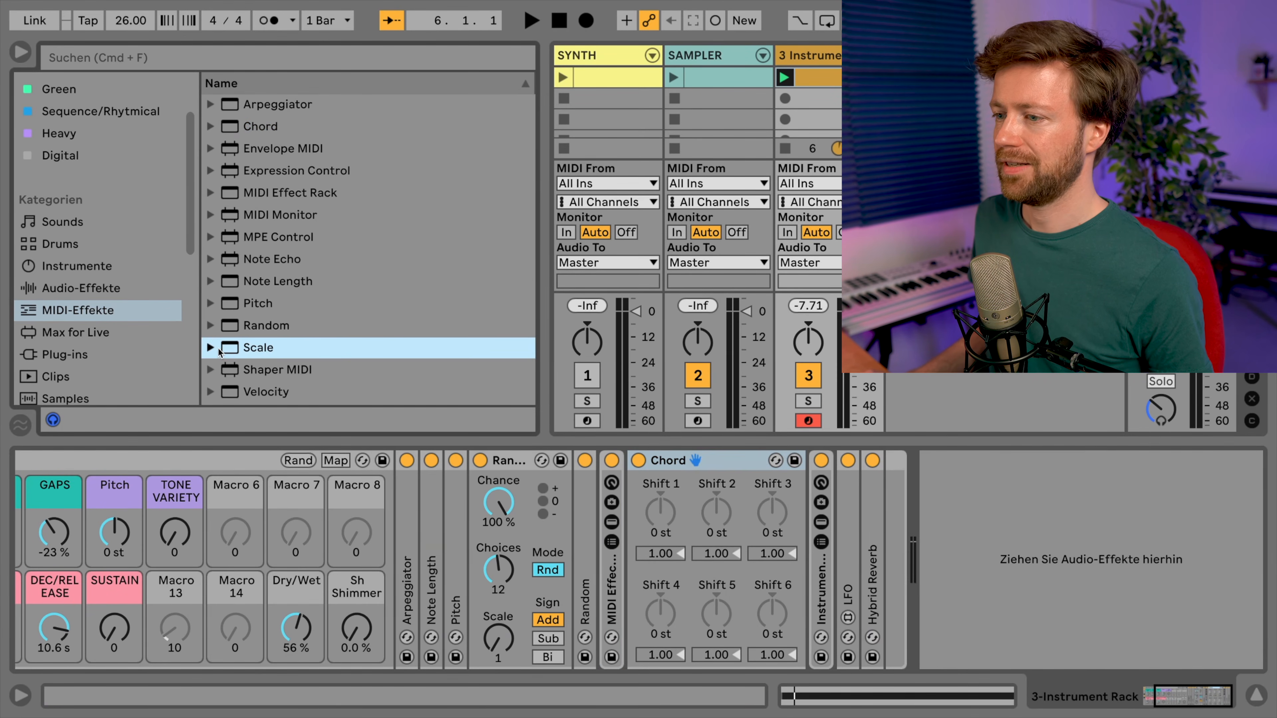
click(210, 347)
scroll(299, 343, down, 10)
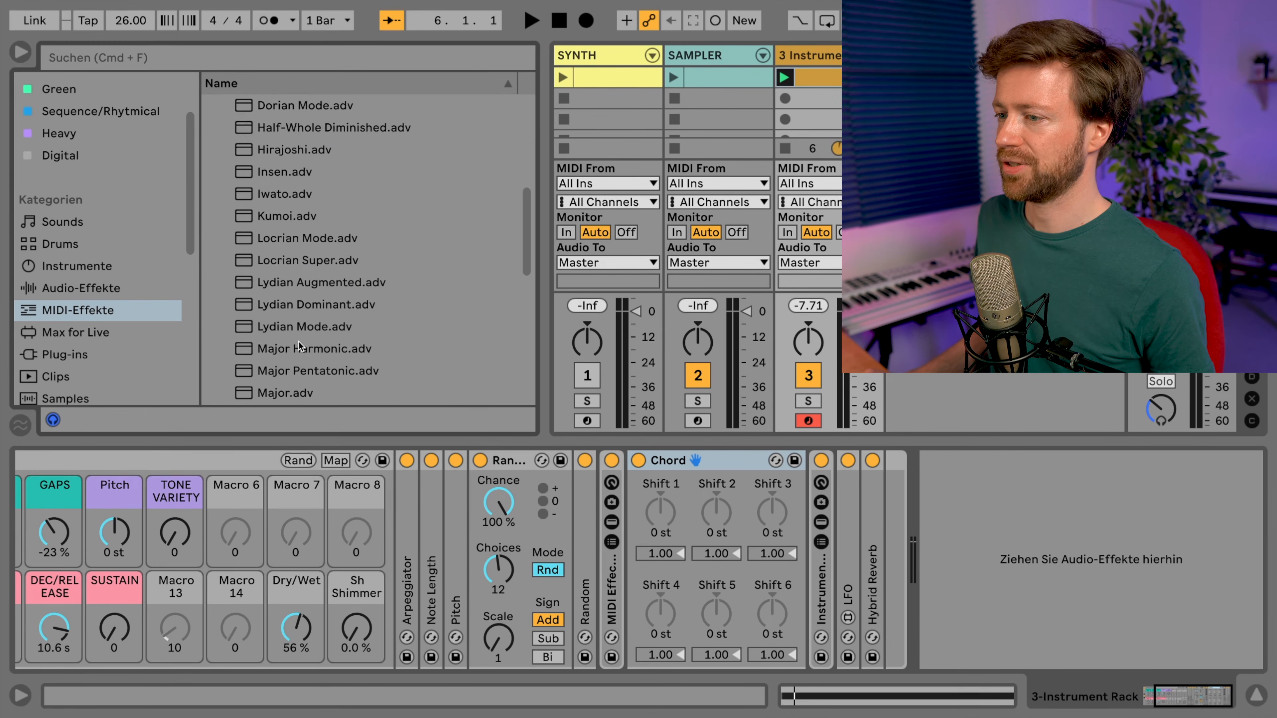
scroll(293, 345, down, 12)
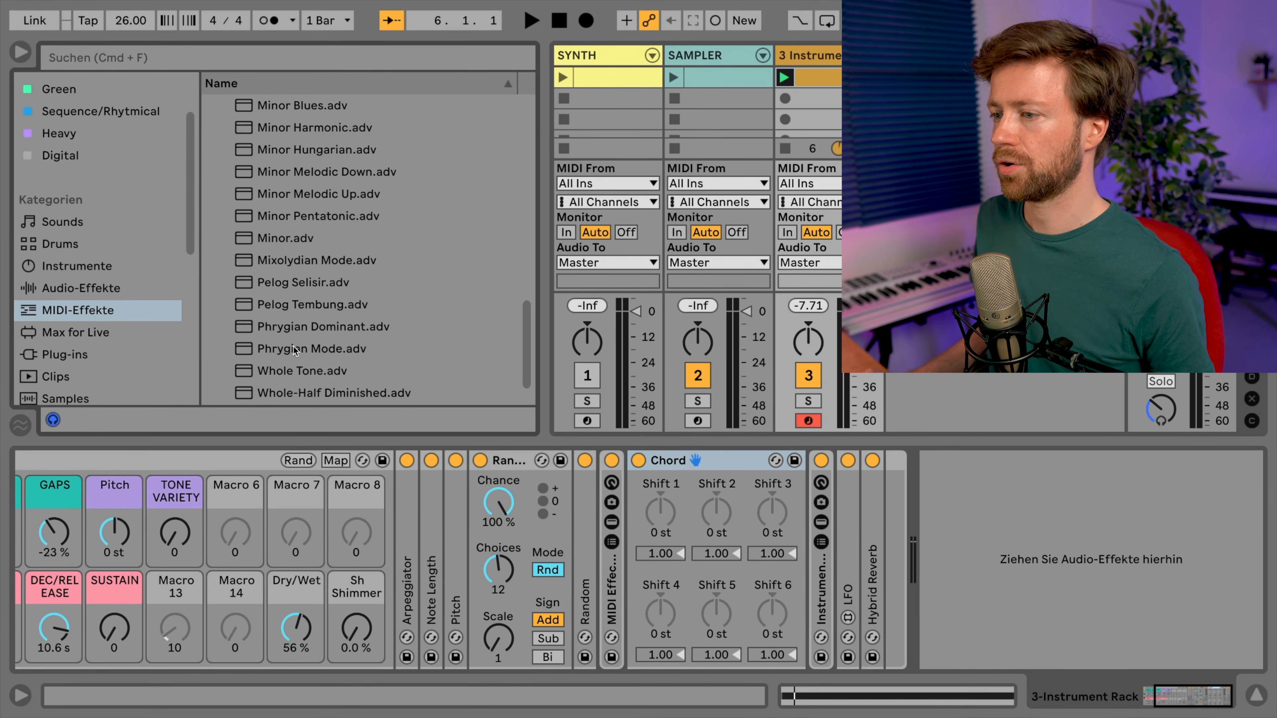
scroll(291, 332, up, 4)
mouse_move(277, 350)
mouse_down()
mouse_move(826, 536)
mouse_move(804, 557)
mouse_up()
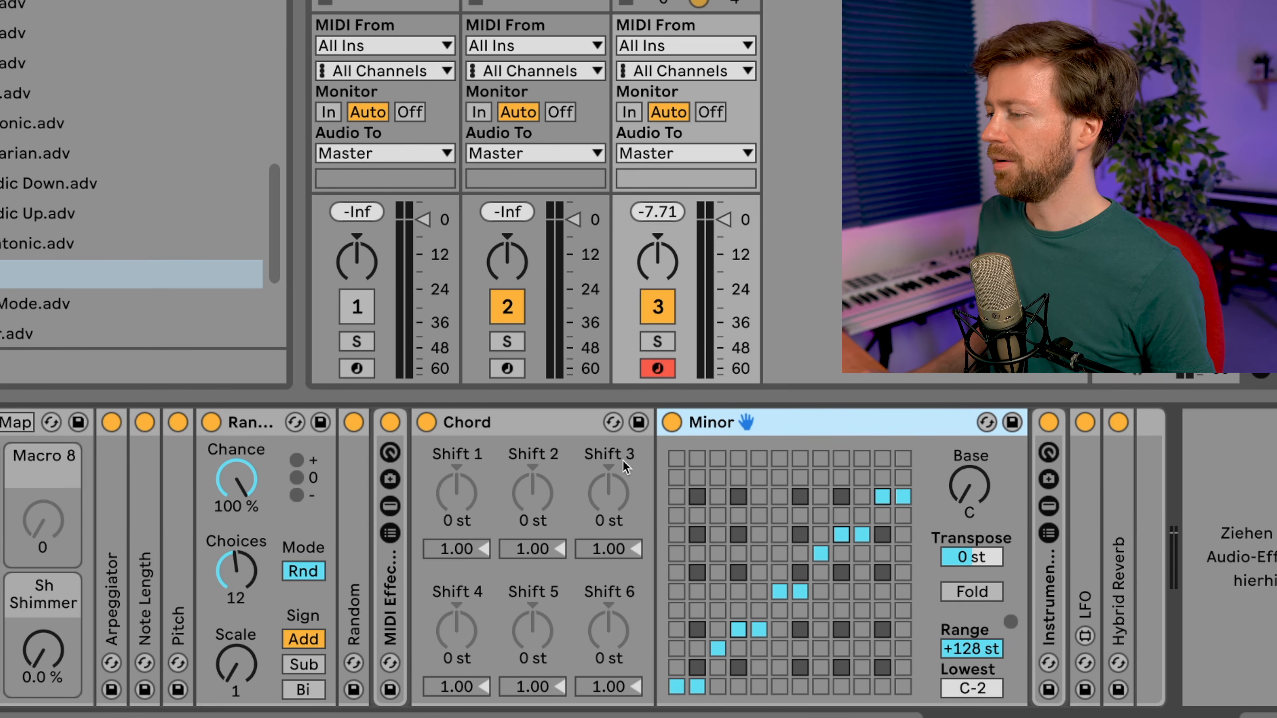
Map the Chord device's Shift 1, Shift 2 and Shift 3 to the outer rack's Macro 6, Macro 7 and Macro 8
scroll(682, 532, left, 3)
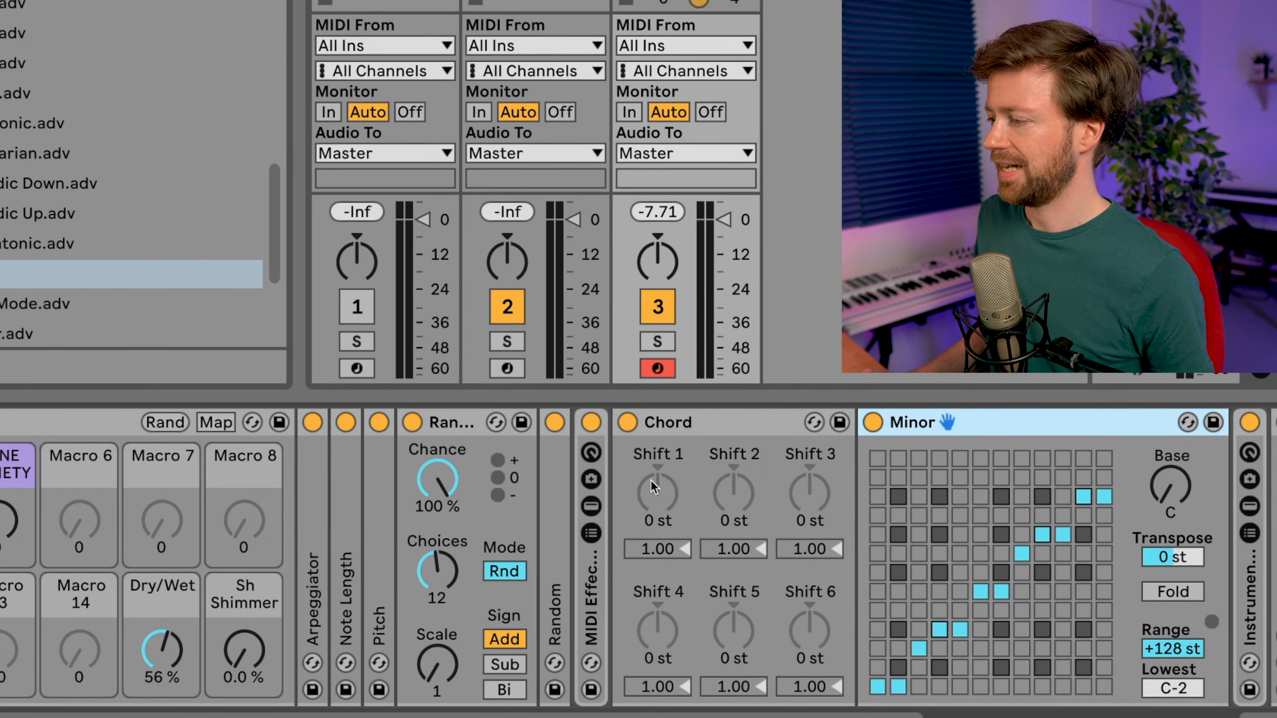
right_click(665, 490)
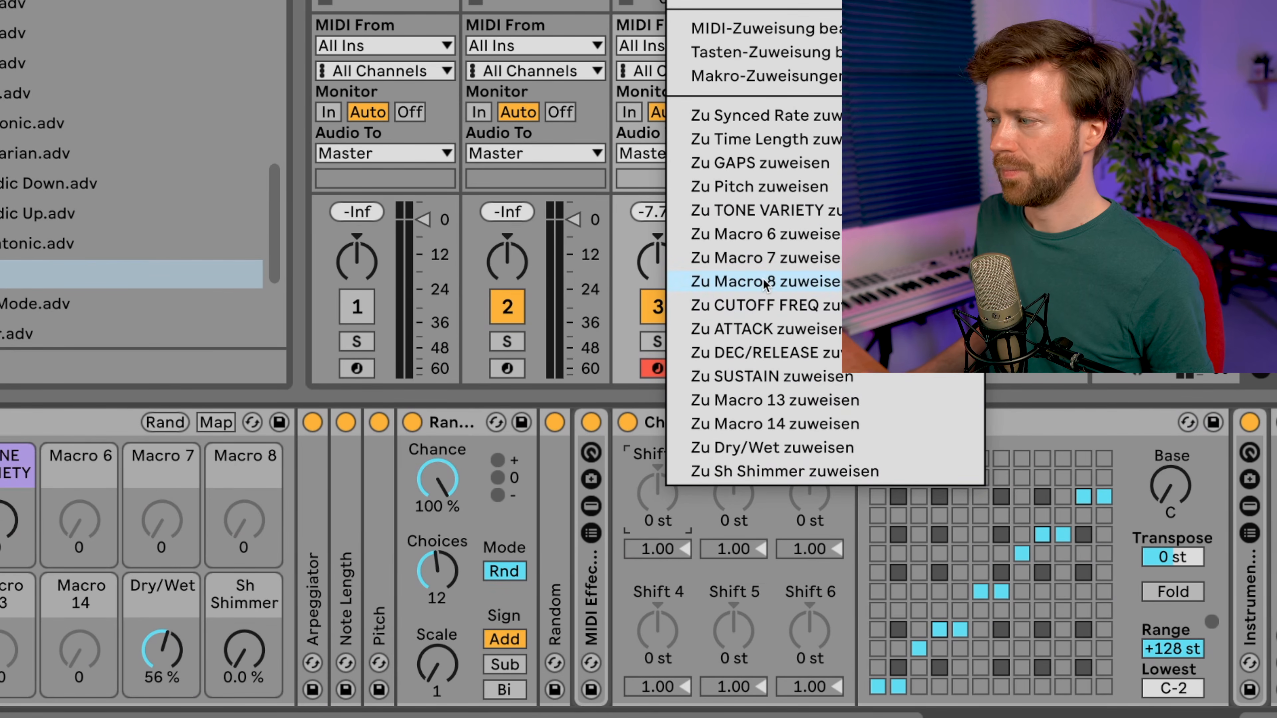
click(773, 236)
right_click(730, 492)
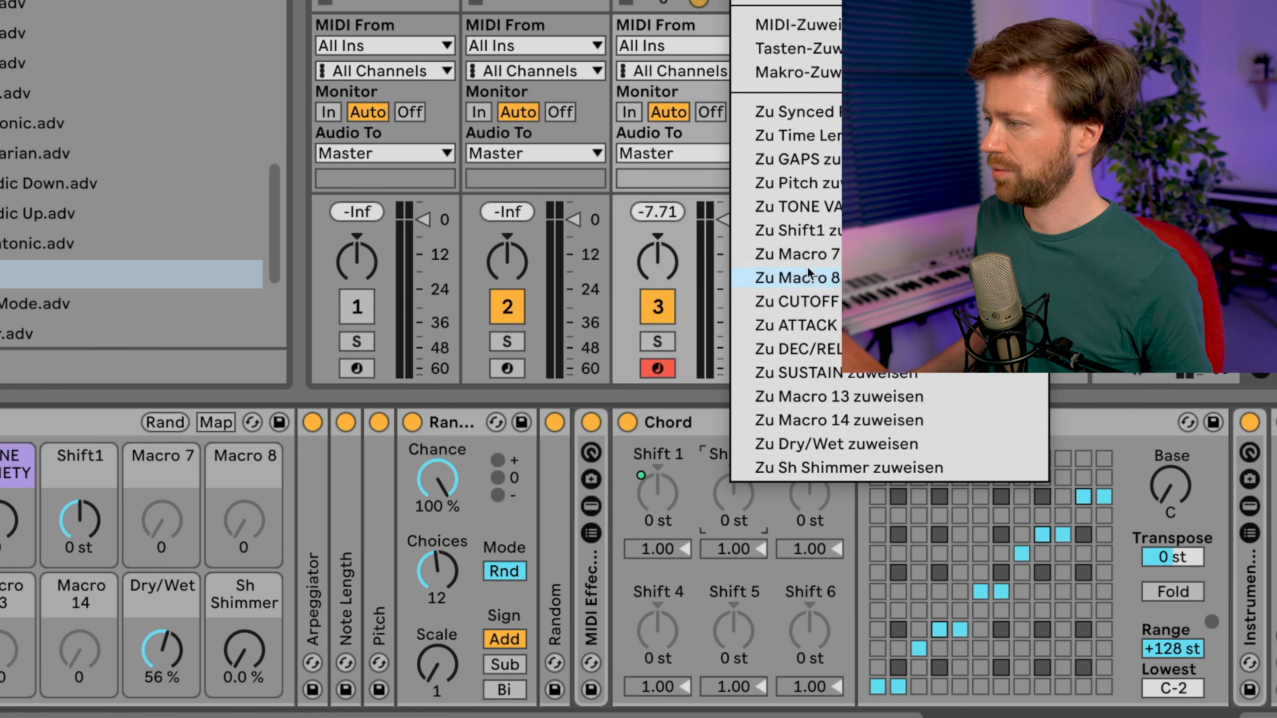
click(829, 256)
right_click(816, 492)
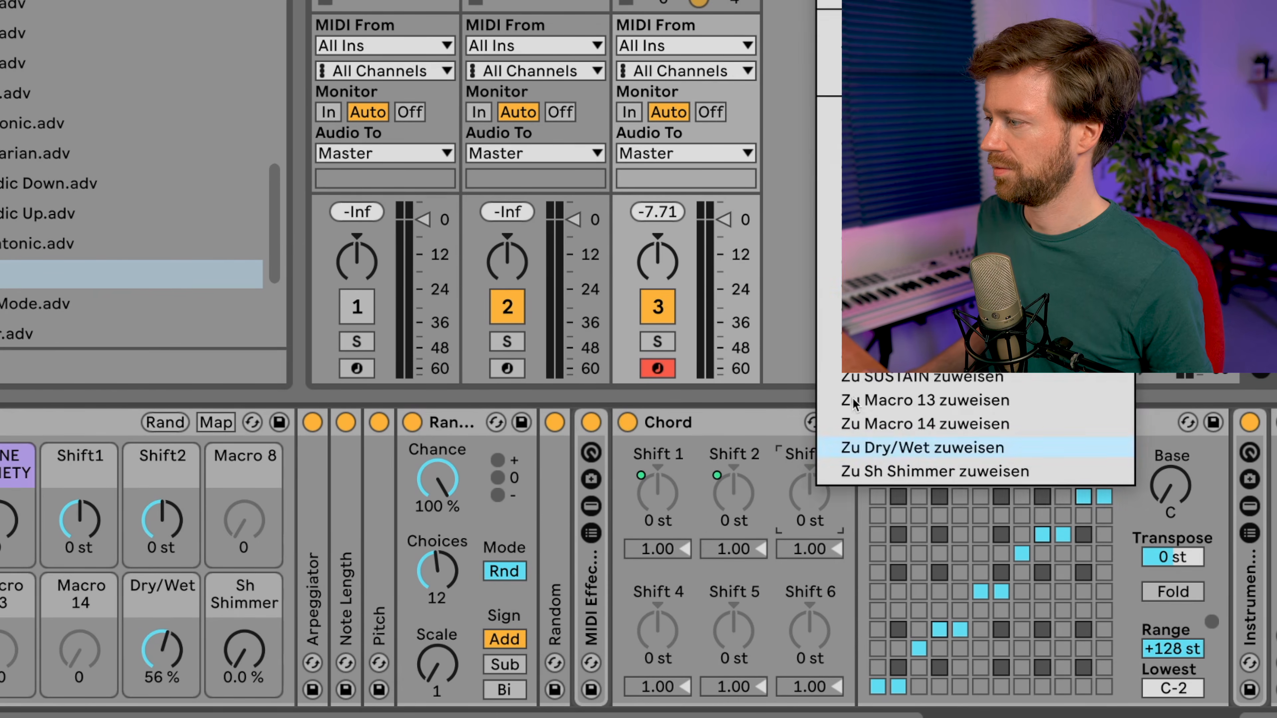
click(855, 281)
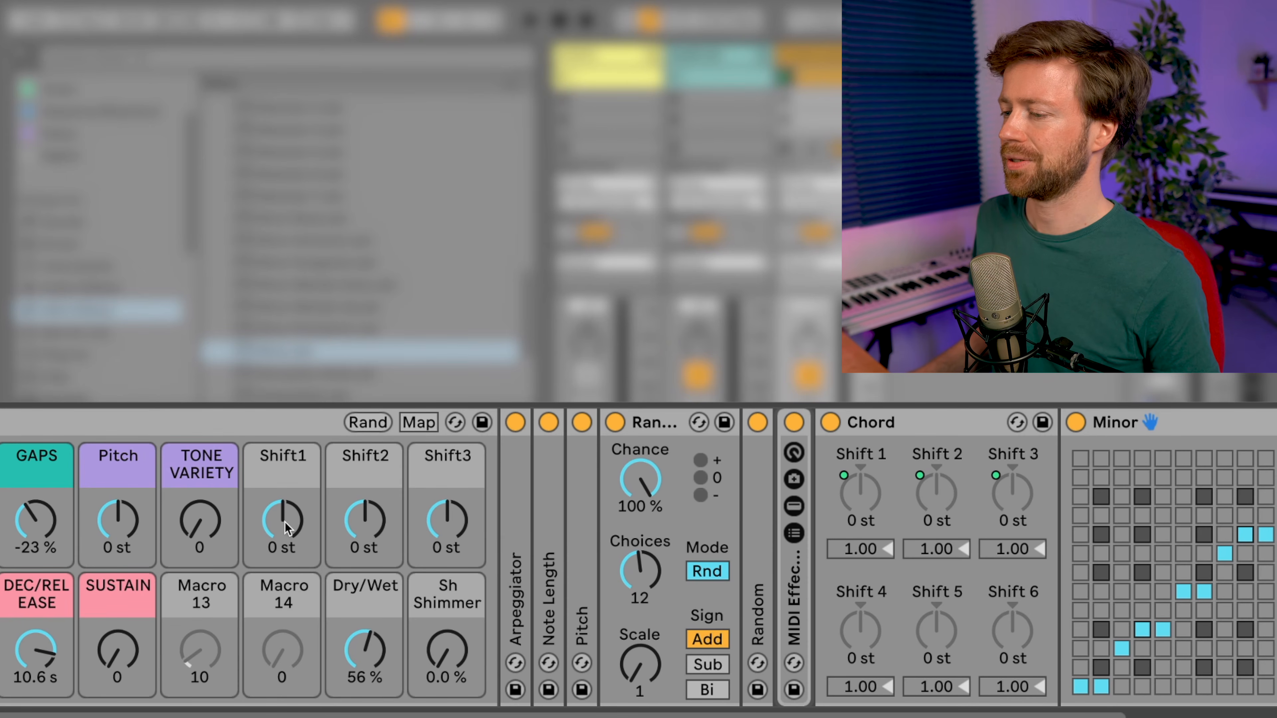
Set the Shift1 macro to +7 st and the Shift2 macro to +14 st, and start playback to hear the chord
drag(289, 529, 289, 508)
drag(361, 542, 361, 490)
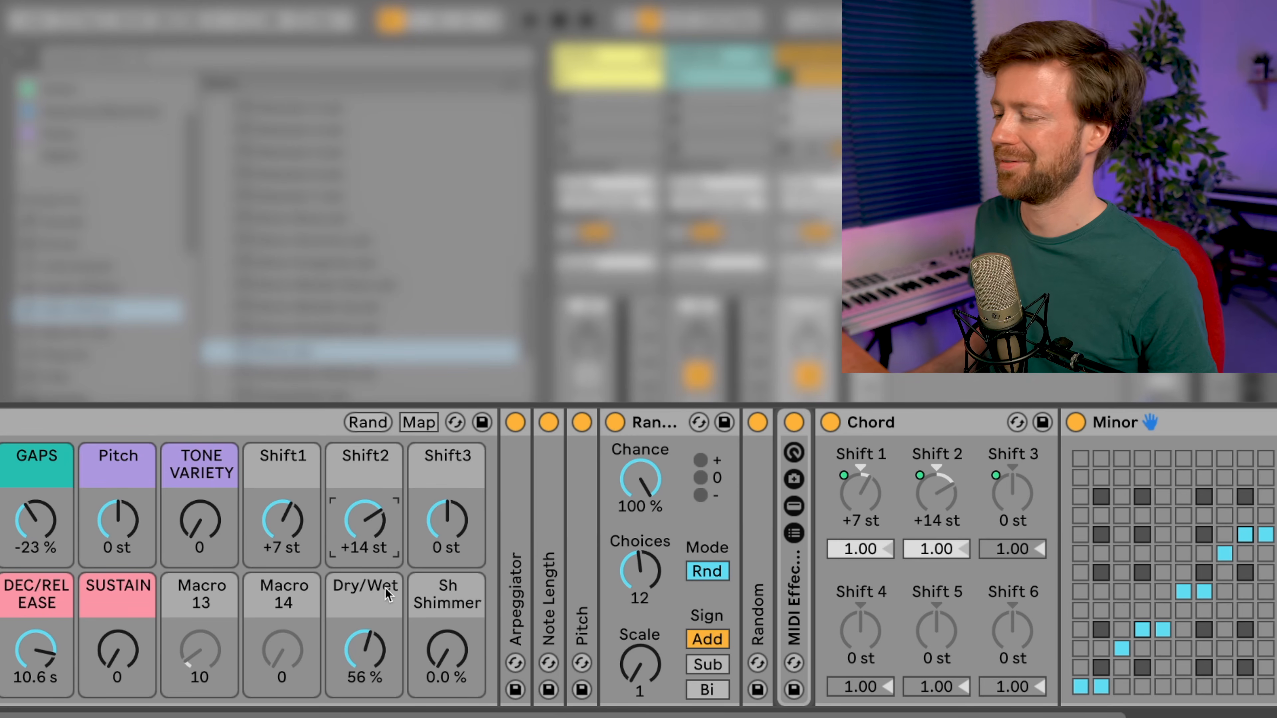
key(space)
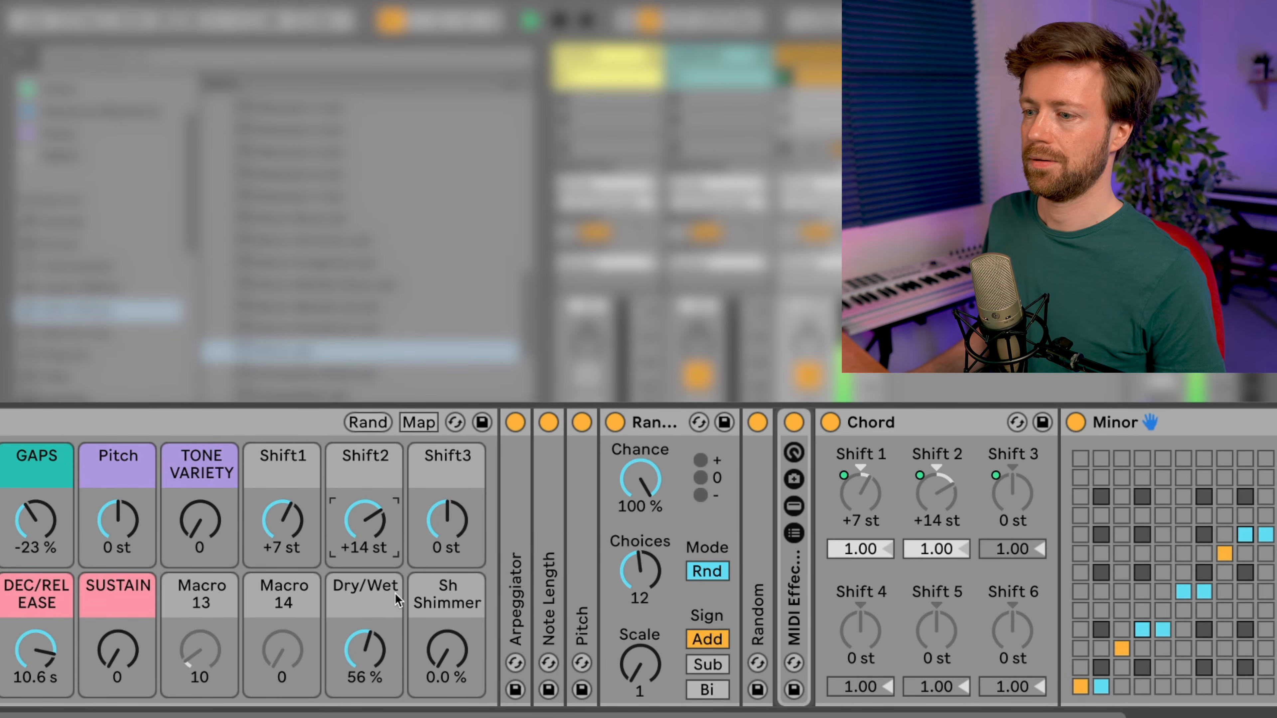
Audition the chord with GAPS raised to 34 % and Pitch to +7 st, and bring GAPS down to -2 % and Pitch to 0 st
drag(36, 520, 35, 493)
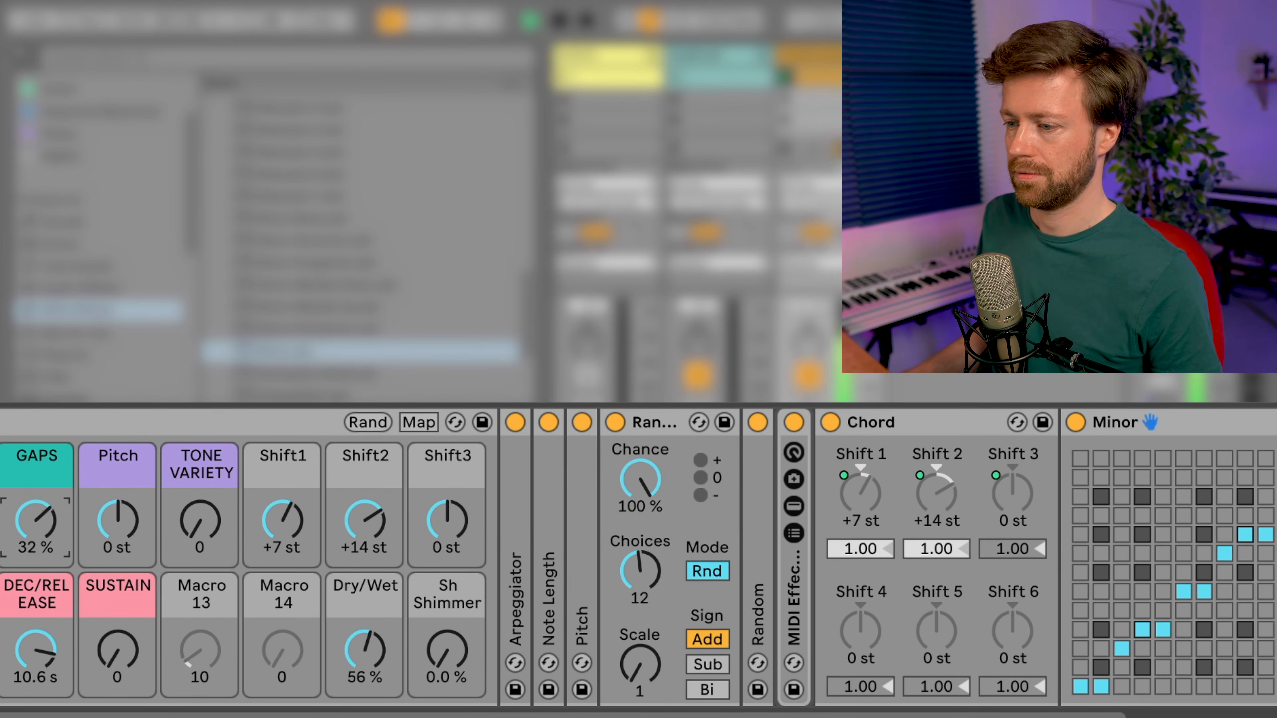
drag(121, 529, 120, 523)
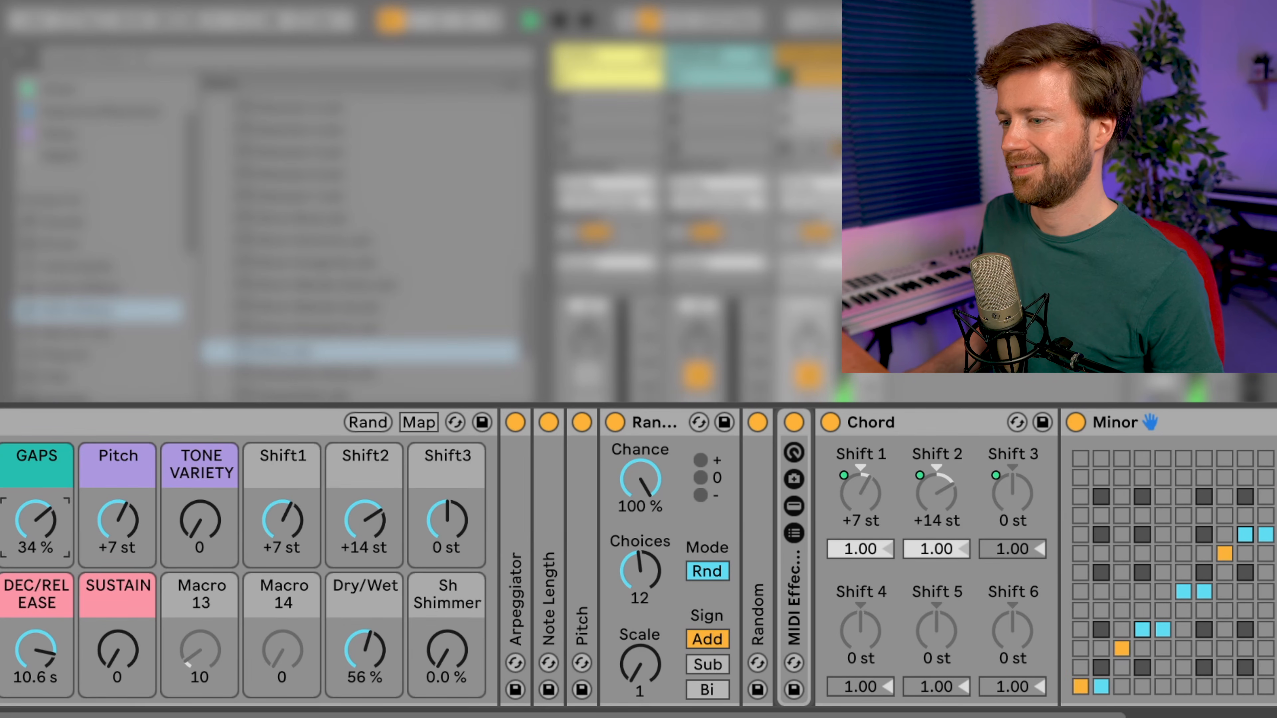
drag(36, 521, 36, 541)
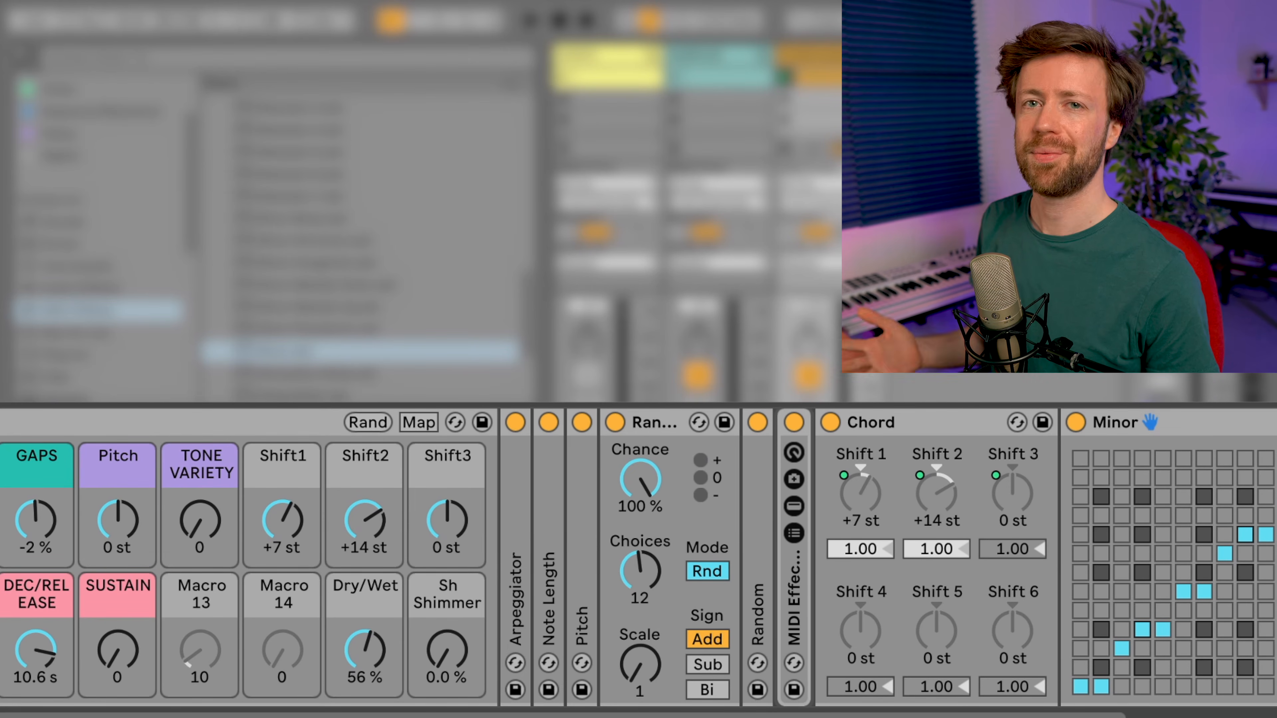
Set the Shift1 macro to +3 st, Shift2 to +7 st and Shift3 to +10 st
drag(295, 523, 294, 529)
click(379, 520)
text(7)
key(Return)
click(449, 528)
text(10)
key(Return)
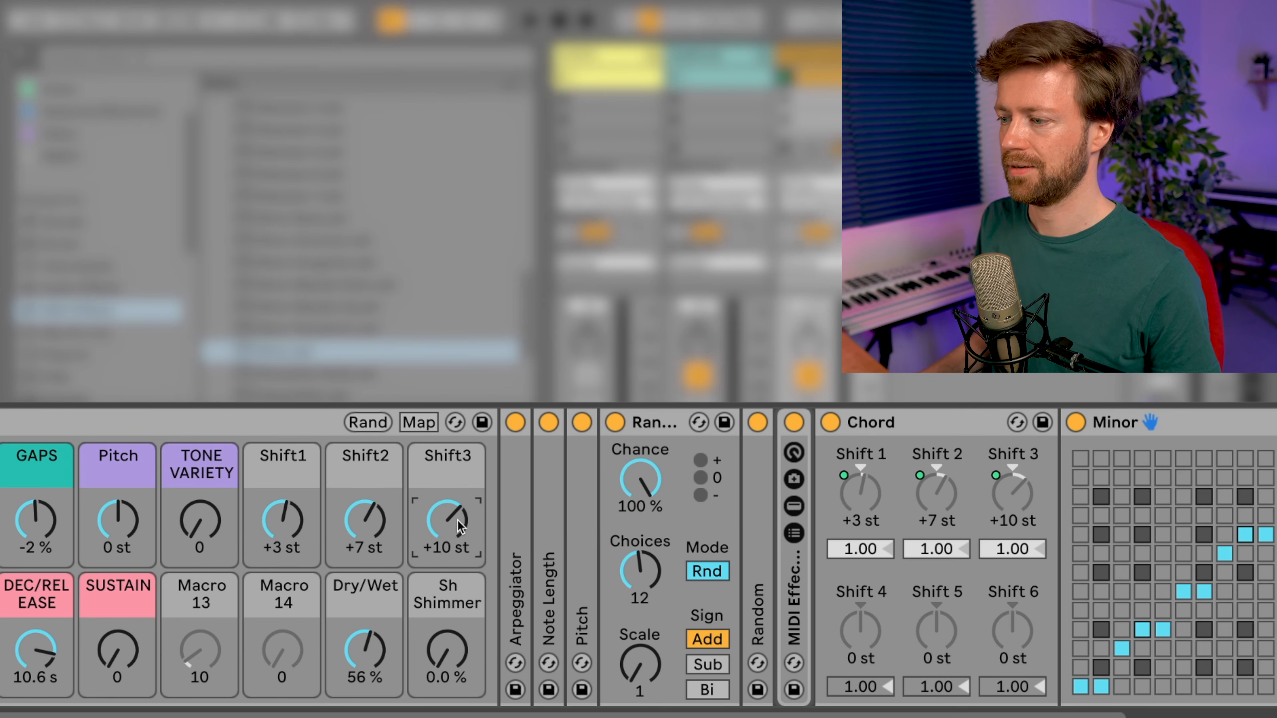
Audition the chord during playback while raising the TONE VARIETY macro to 46 and on to 68
key(space)
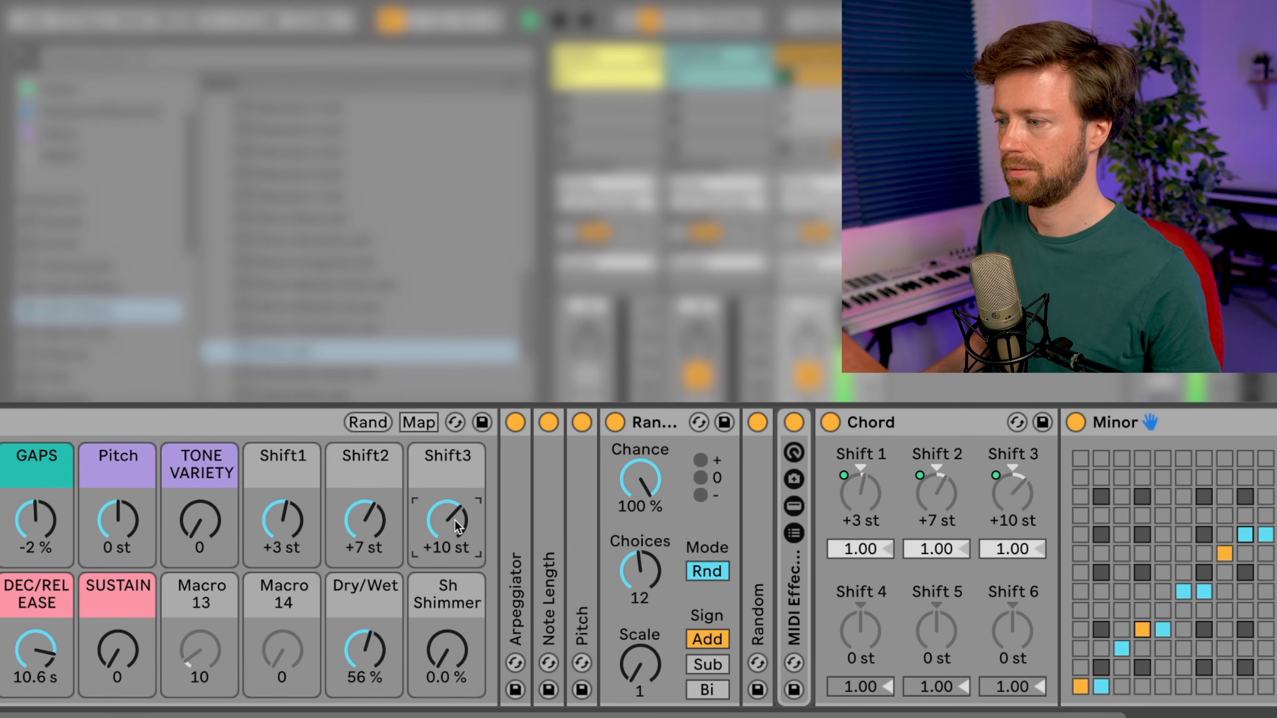
click(201, 523)
mouse_move(200, 524)
mouse_down()
mouse_move(201, 504)
mouse_move(213, 528)
mouse_up()
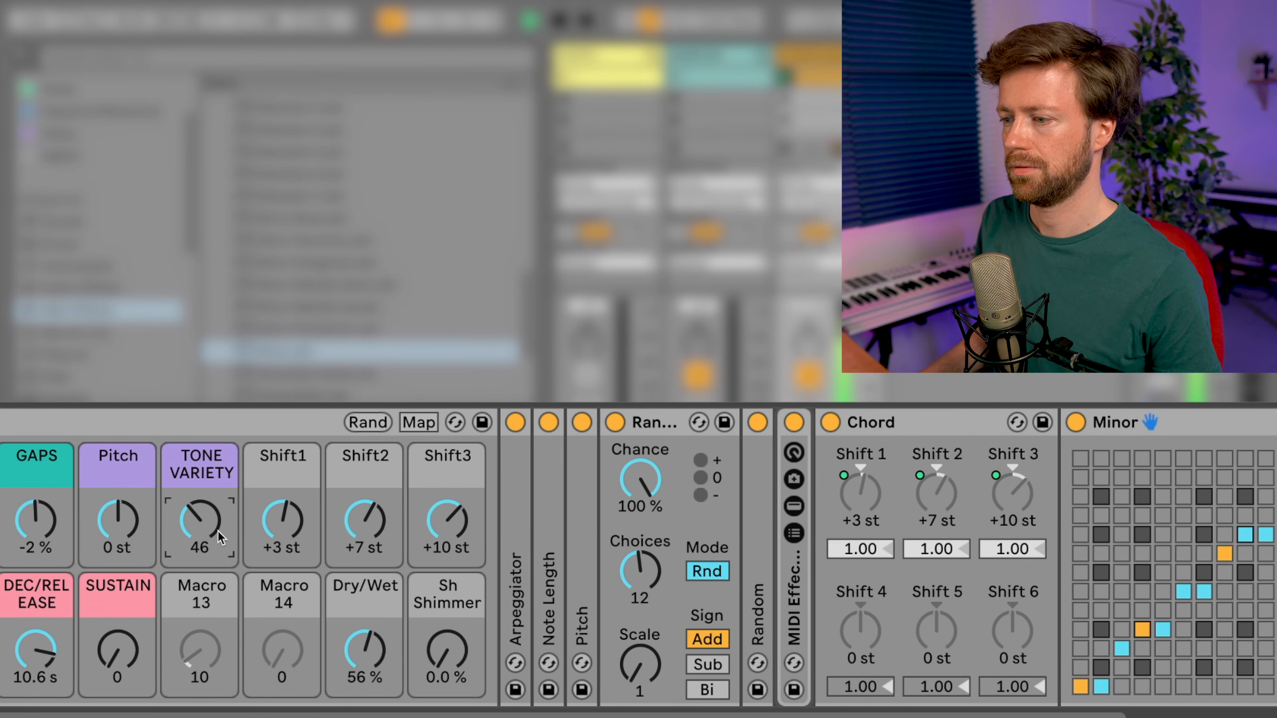
drag(209, 530, 208, 509)
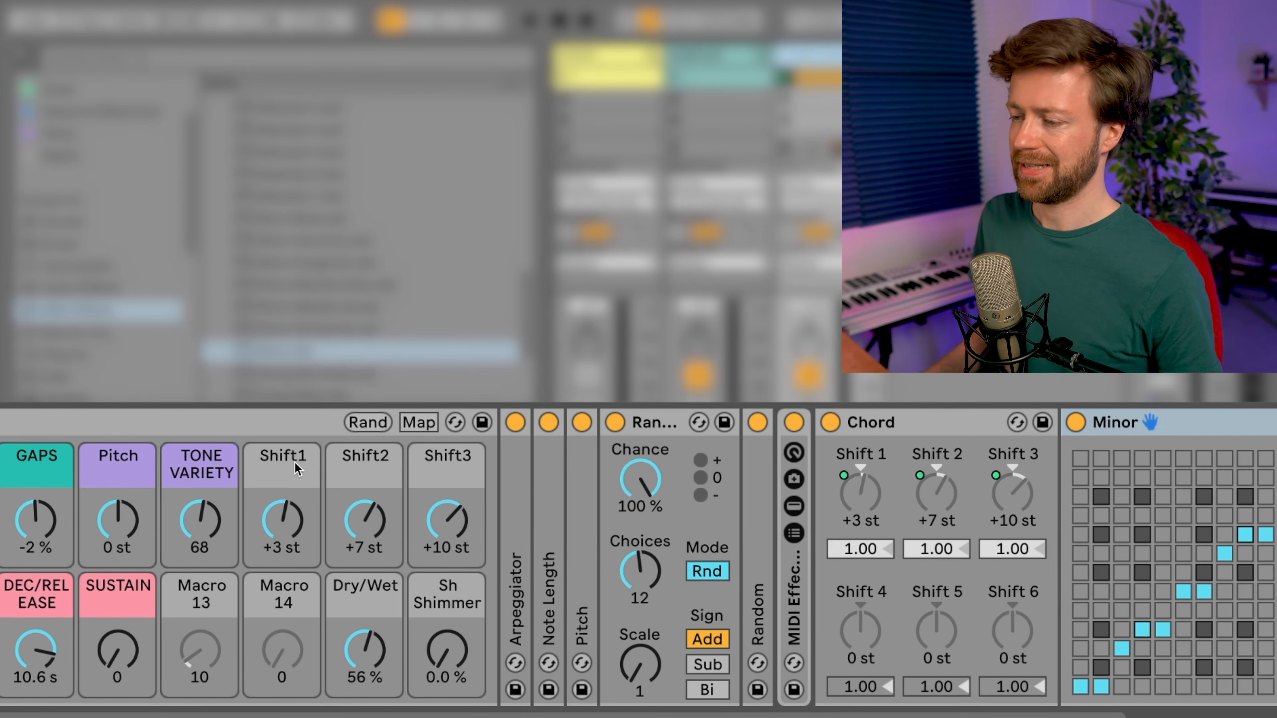
Rename the Shift1, Shift2 and Shift3 macros to CHORD TONE 1, CHORD TONE 2 and CHORD TONE 3
key(super+r)
text(CHO)
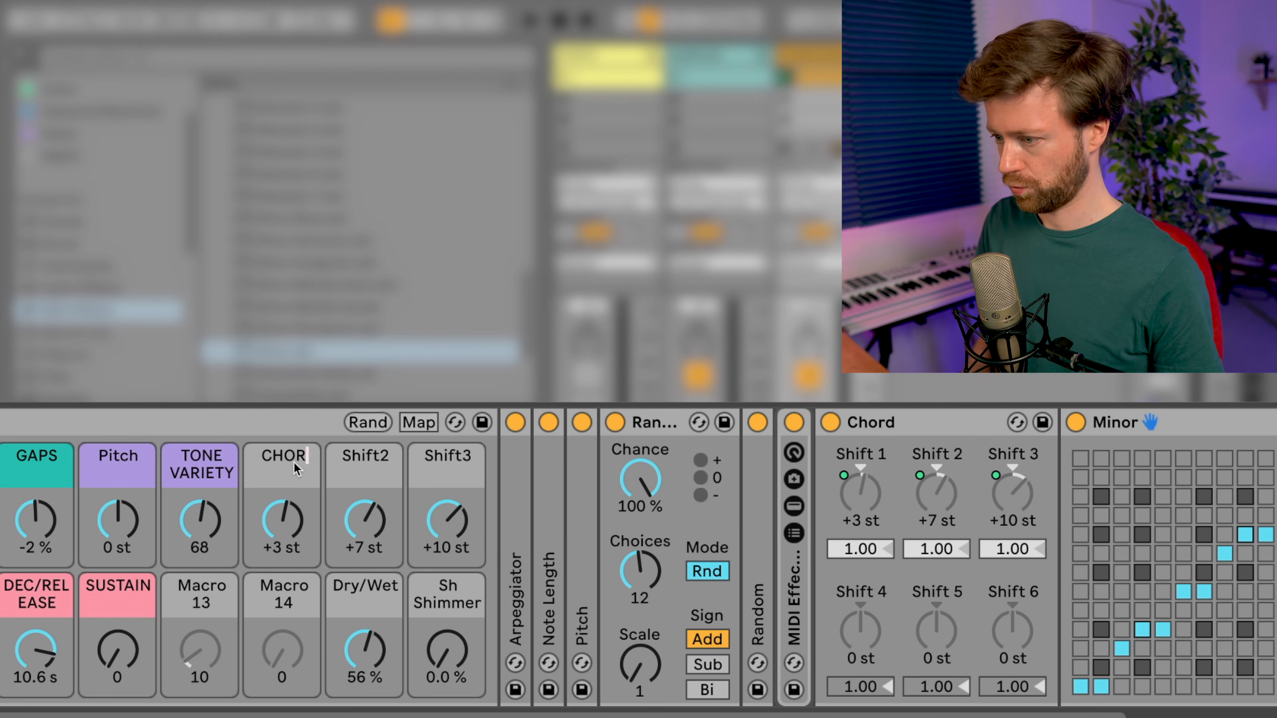
text(RD TONE1)
key(Return)
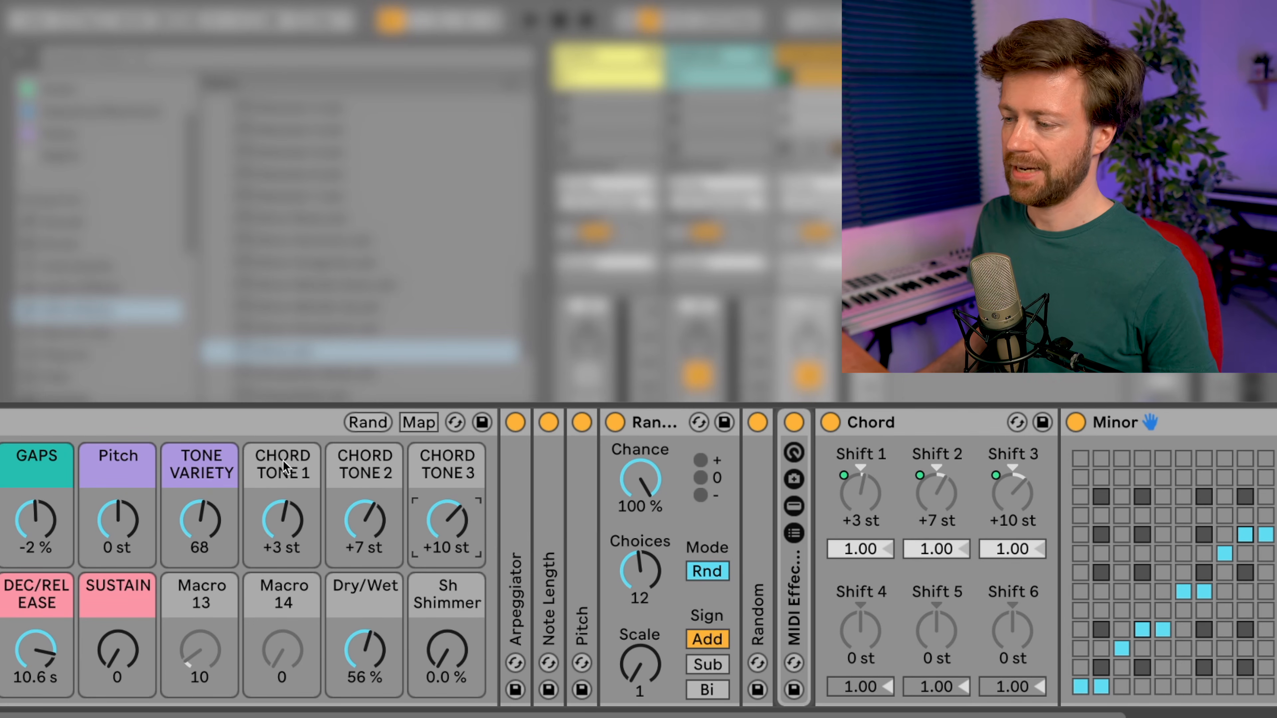
Colour the three CHORD TONE macros of the outer rack purple
right_click(286, 460)
click(579, 418)
right_click(301, 459)
key(Escape)
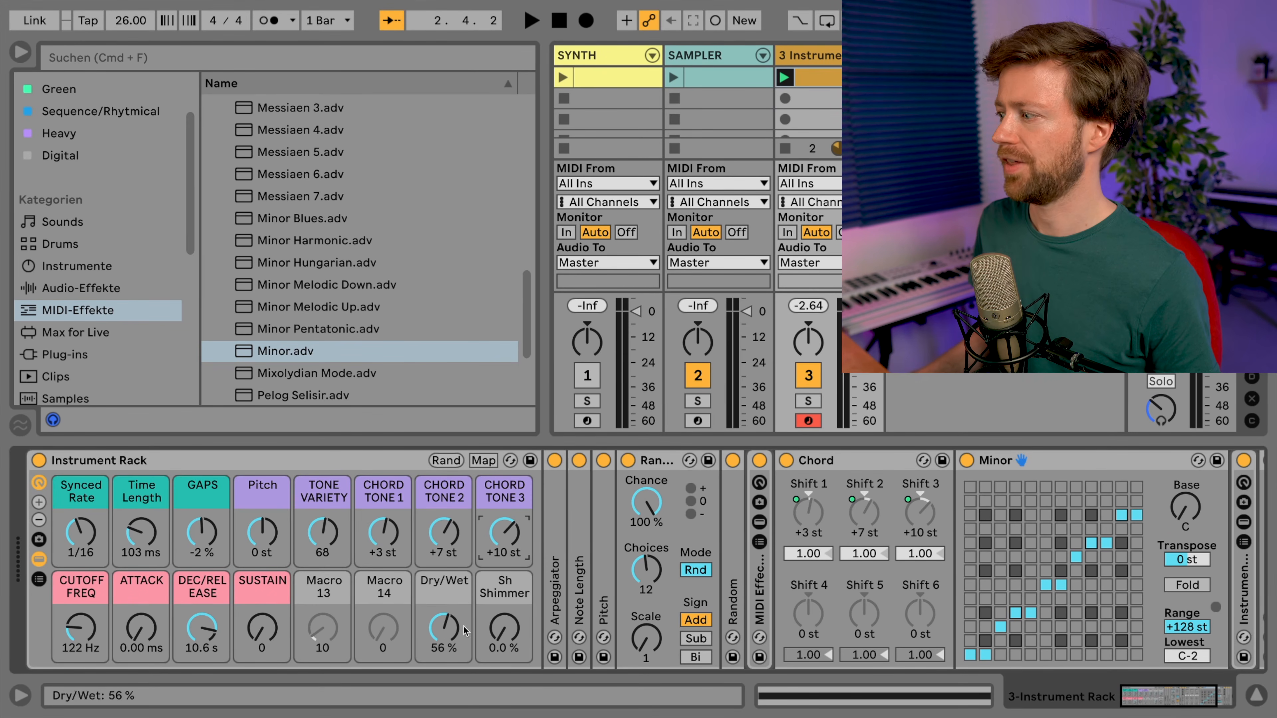
Add Analog as a third chain in the inner Instrument Rack and extend its chain zone across the full 0 to 127 range
scroll(553, 591, right, 5)
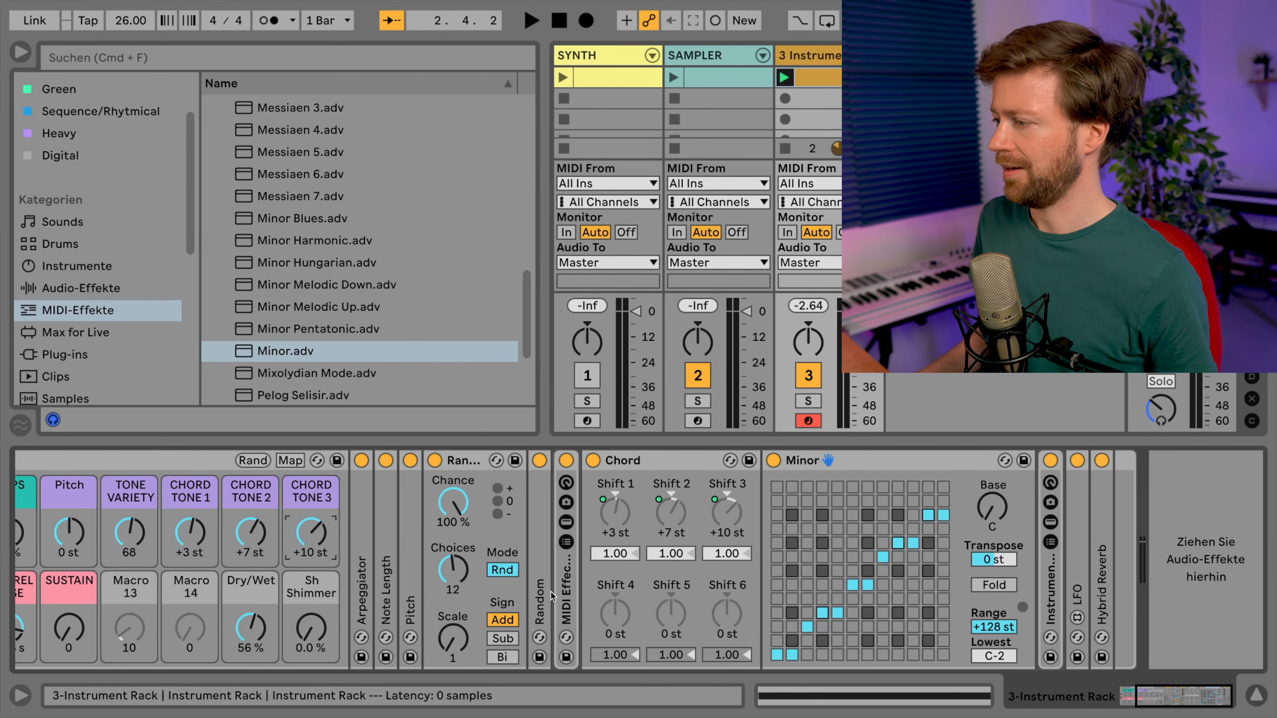
double_click(1051, 583)
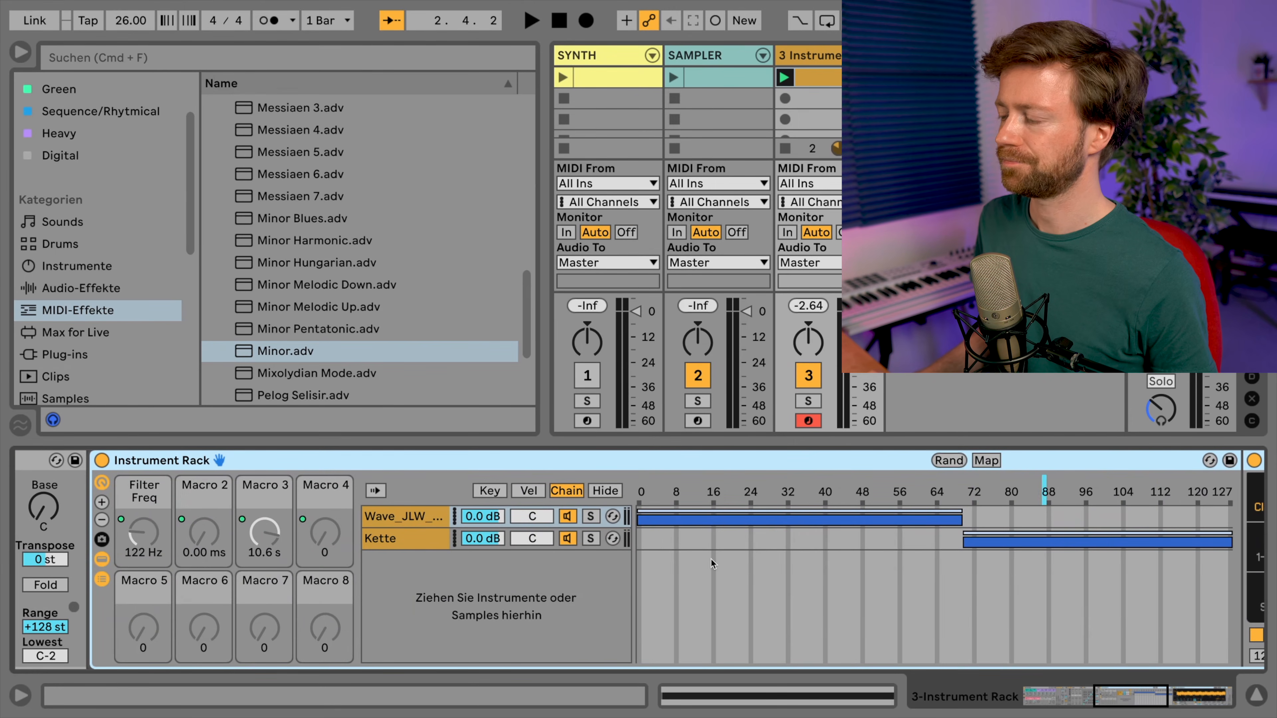
click(94, 267)
drag(256, 105, 459, 594)
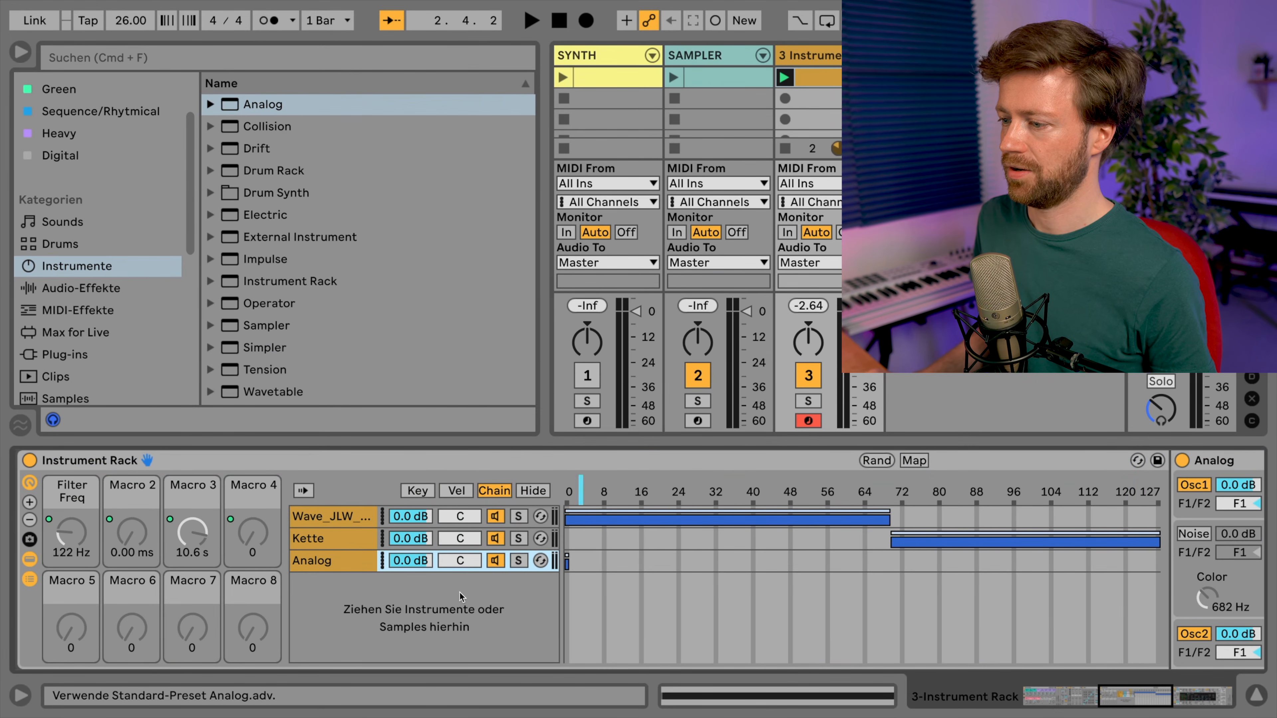
drag(569, 567, 1160, 566)
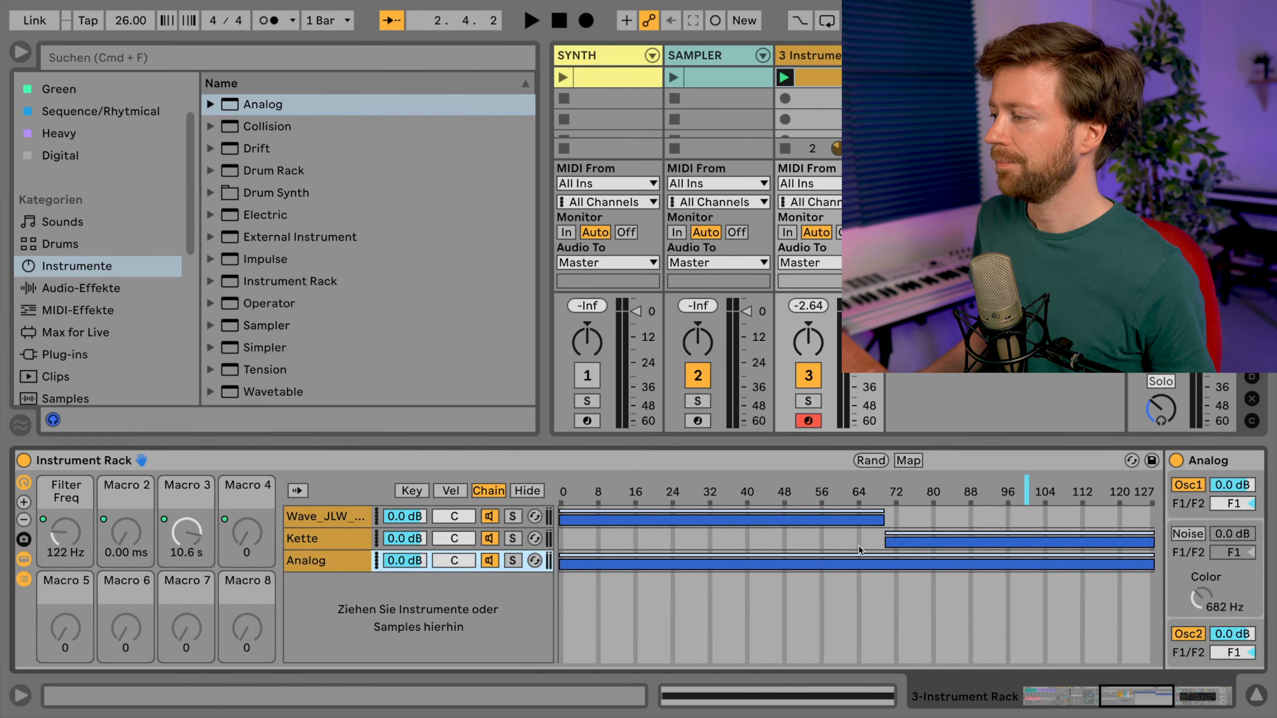
Turn off Osc1 and Osc2 in Analog and turn on the Noise generator as its only sound source
scroll(729, 531, right, 10)
click(339, 484)
click(349, 635)
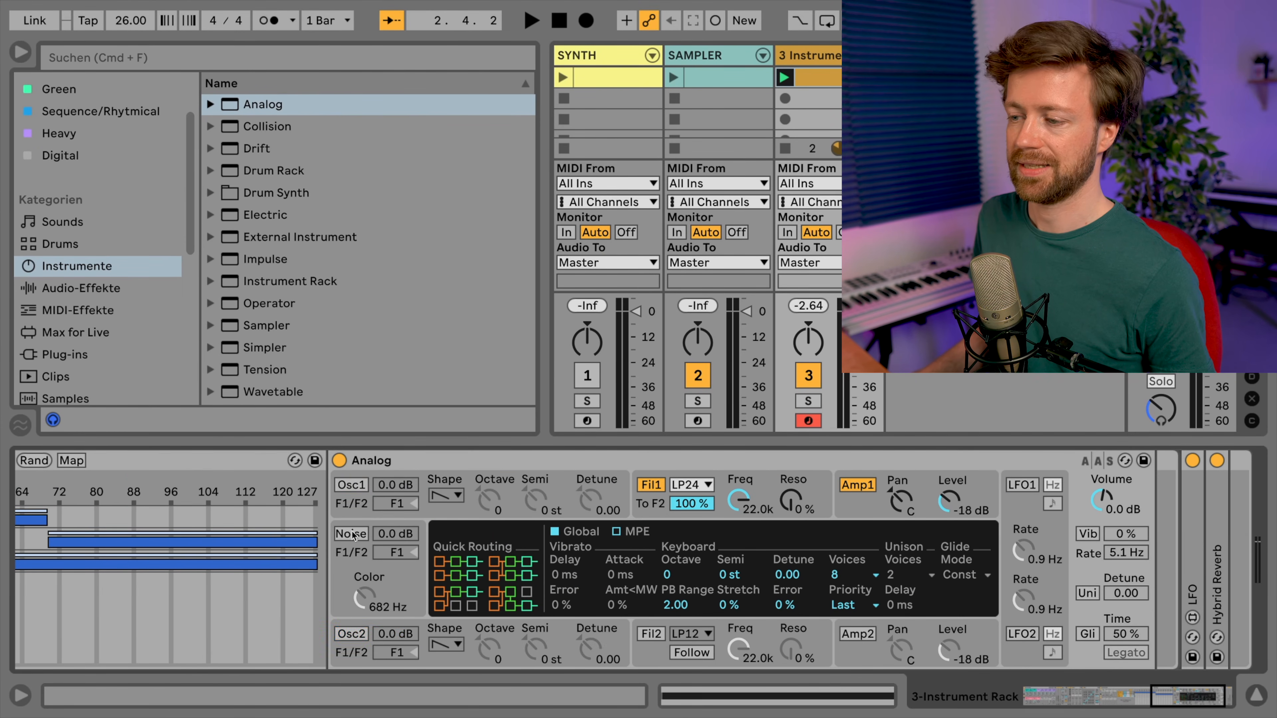
click(351, 534)
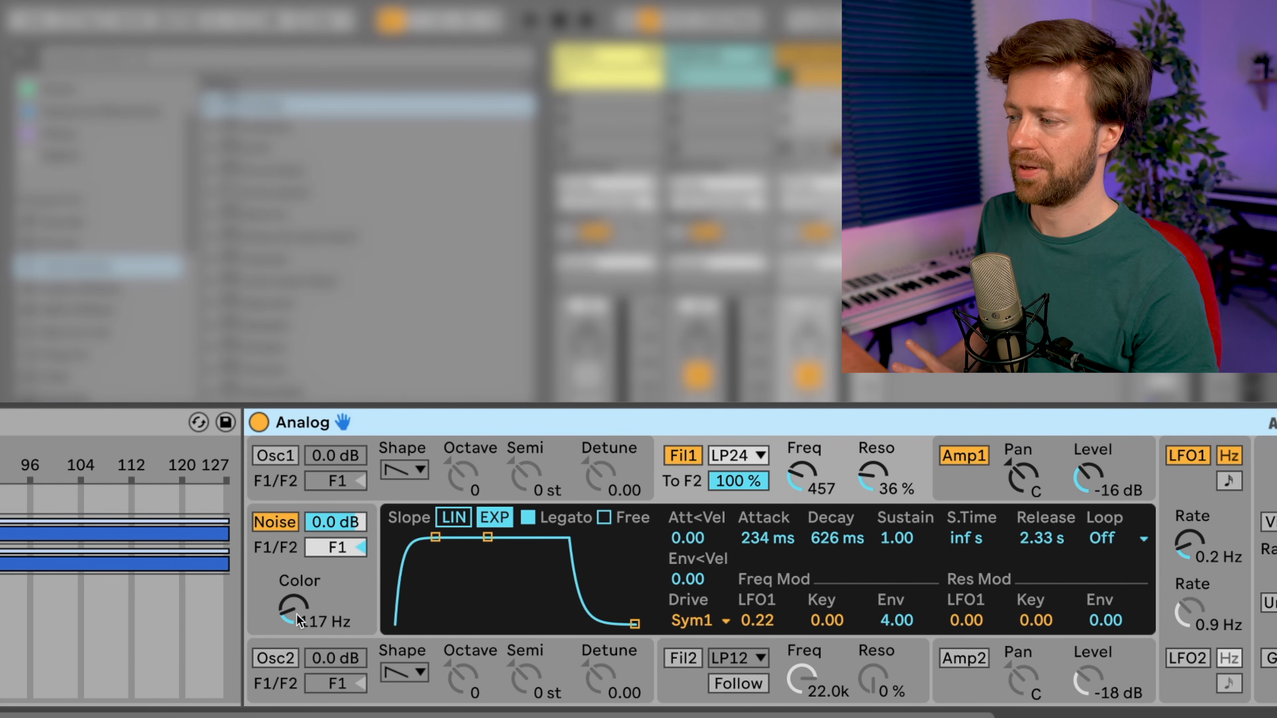
Examine Analog's filter and amp envelope settings and the Note Length device placed before it
right_click(812, 483)
key(Escape)
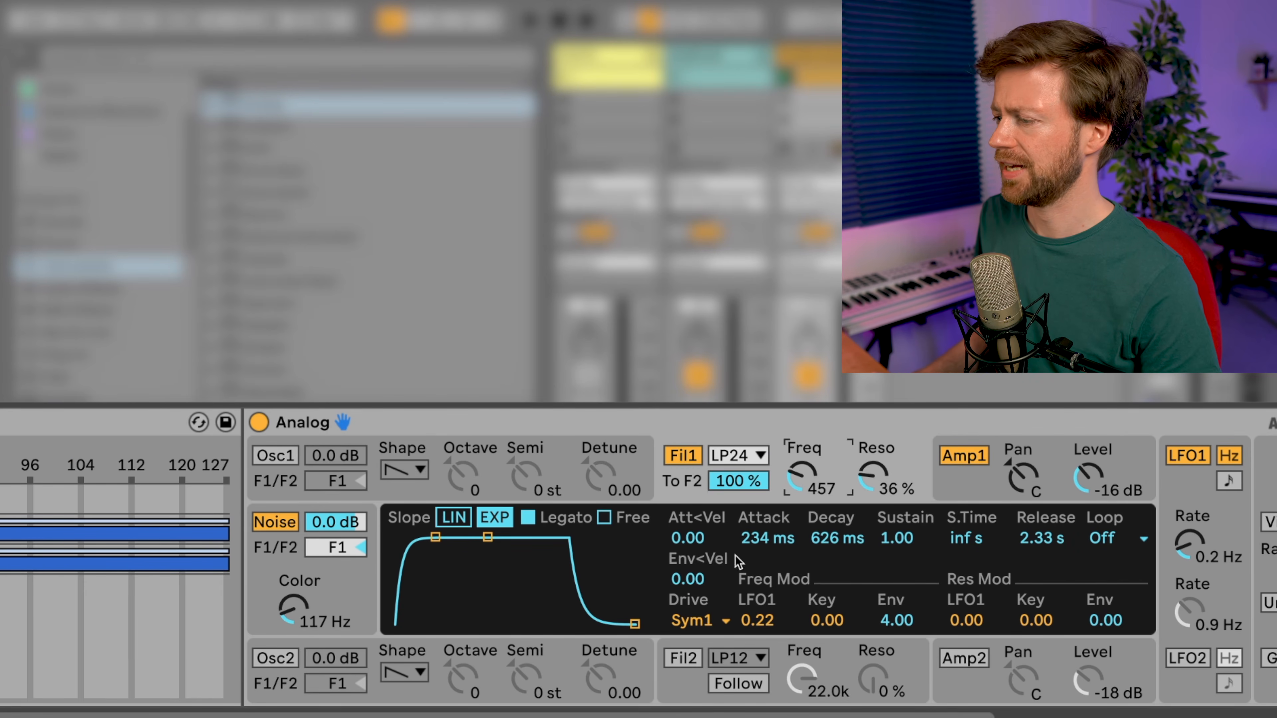
click(985, 493)
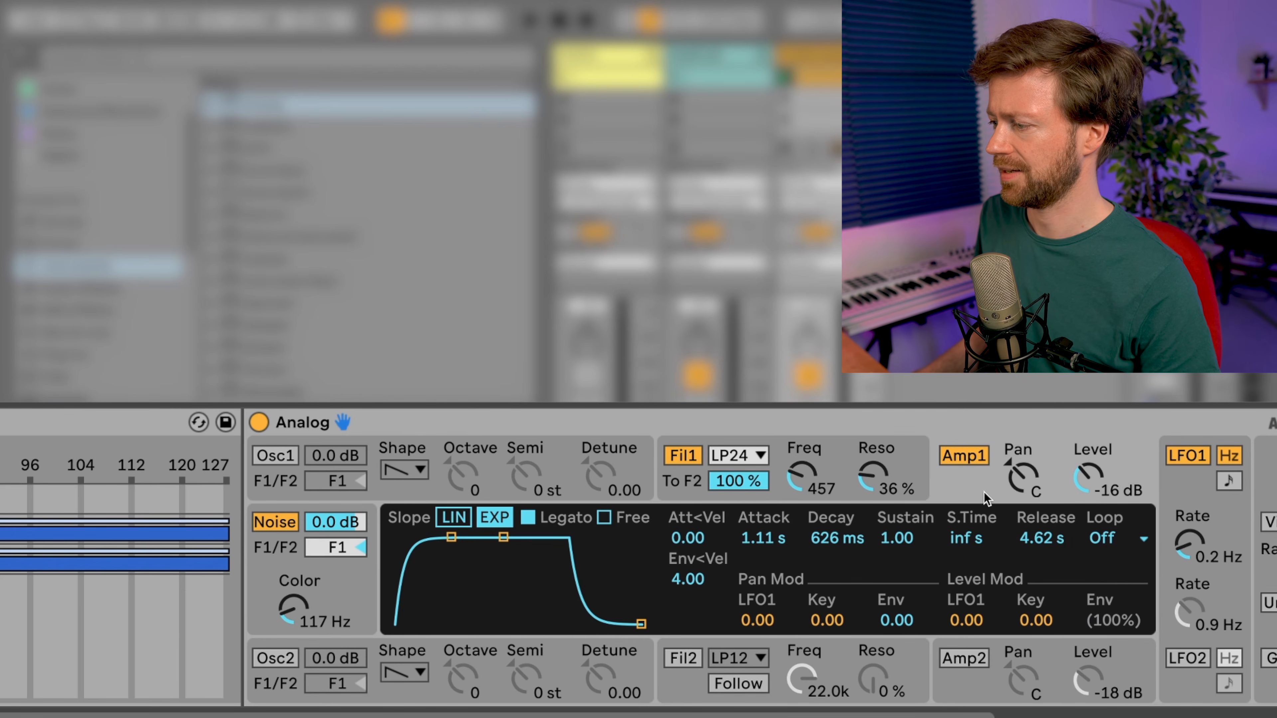
click(671, 488)
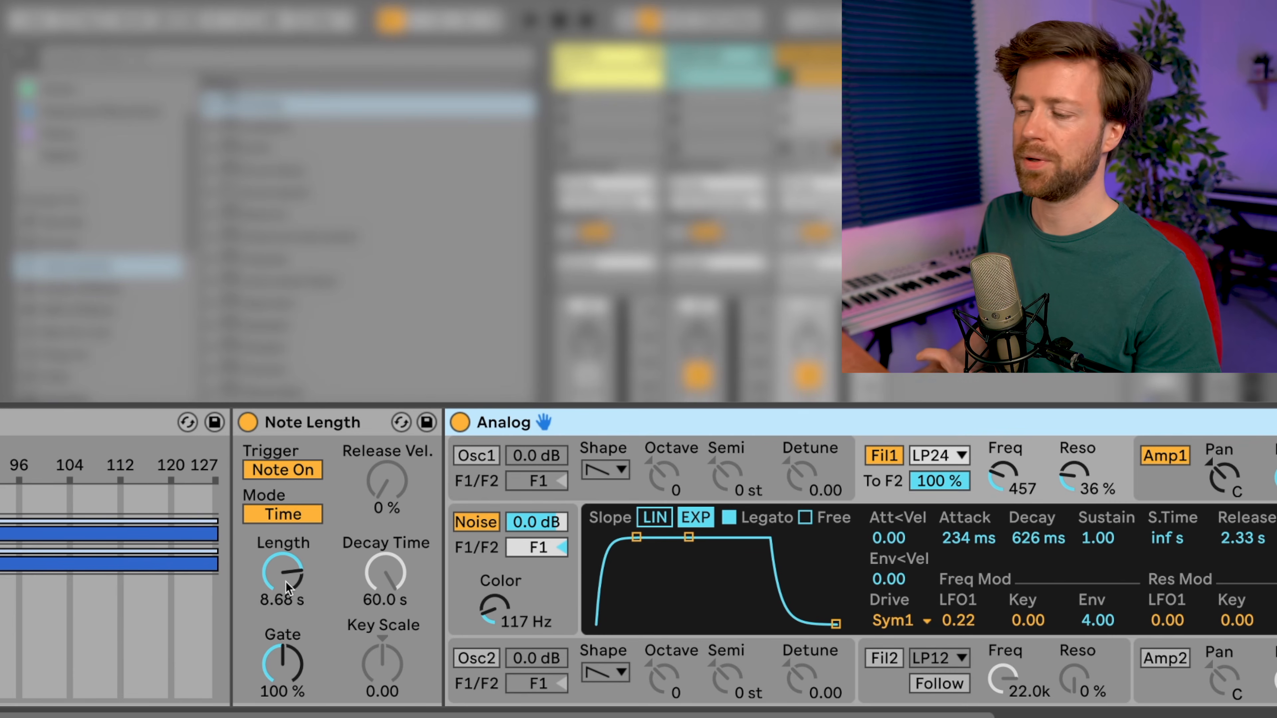
click(332, 443)
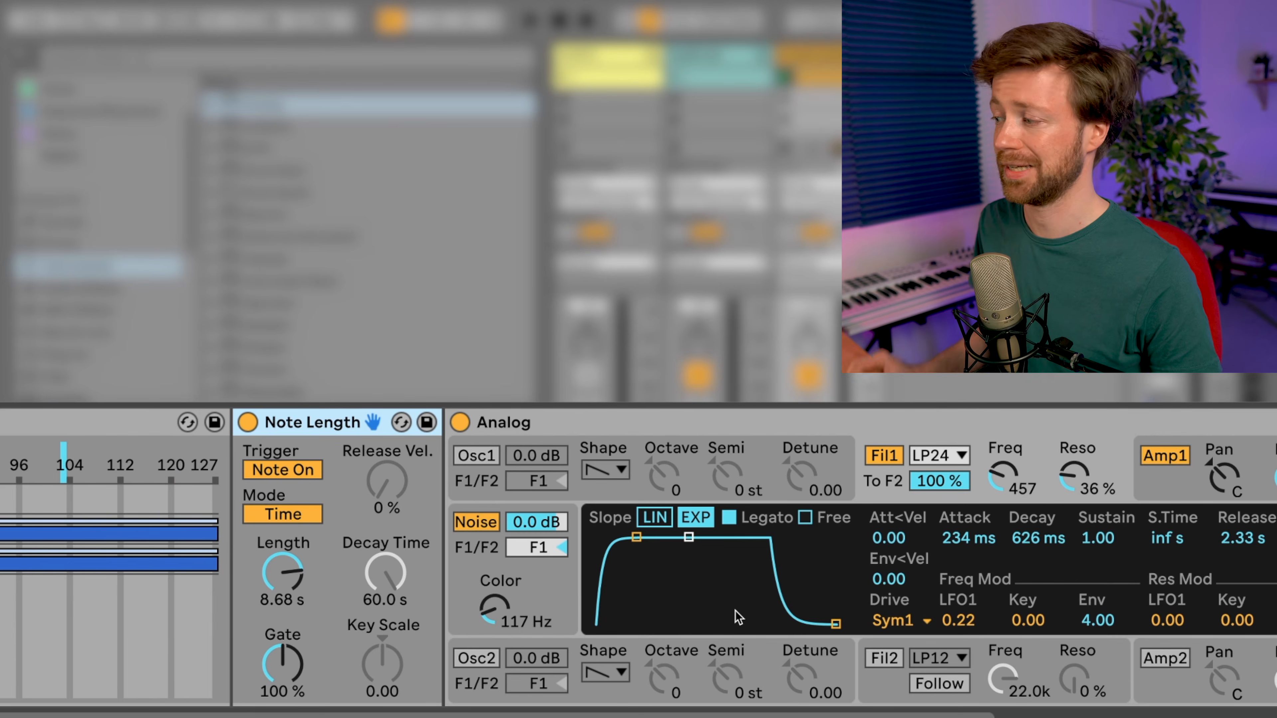
Map Analog's first filter frequency to Macro 5 and its overall volume to Macro 6 of the inner Instrument Rack
scroll(735, 609, right, 5)
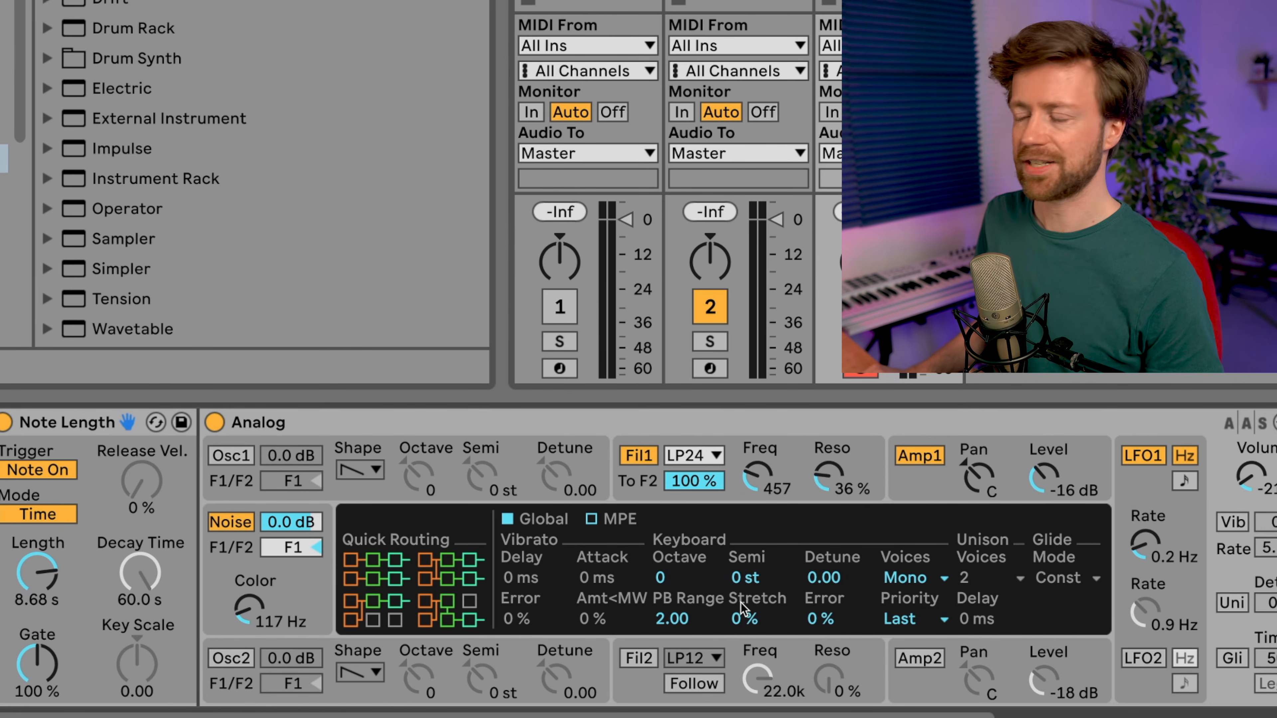
right_click(757, 475)
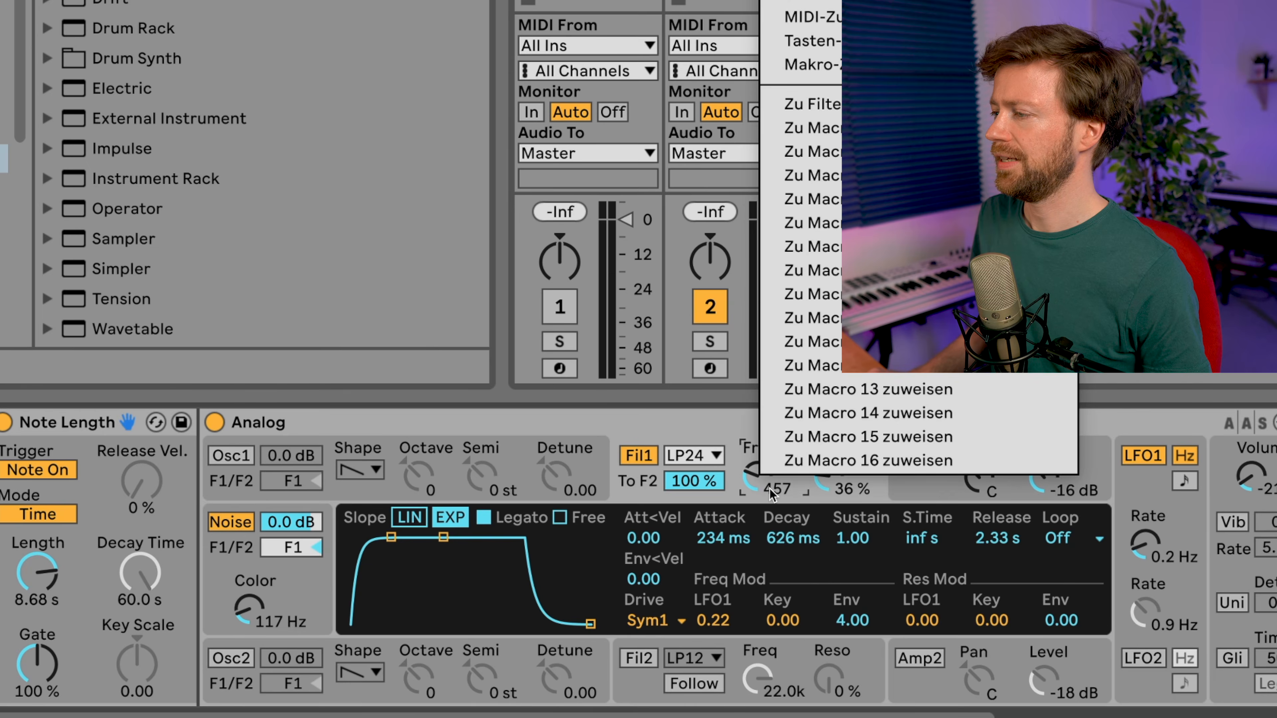
click(839, 202)
right_click(1247, 478)
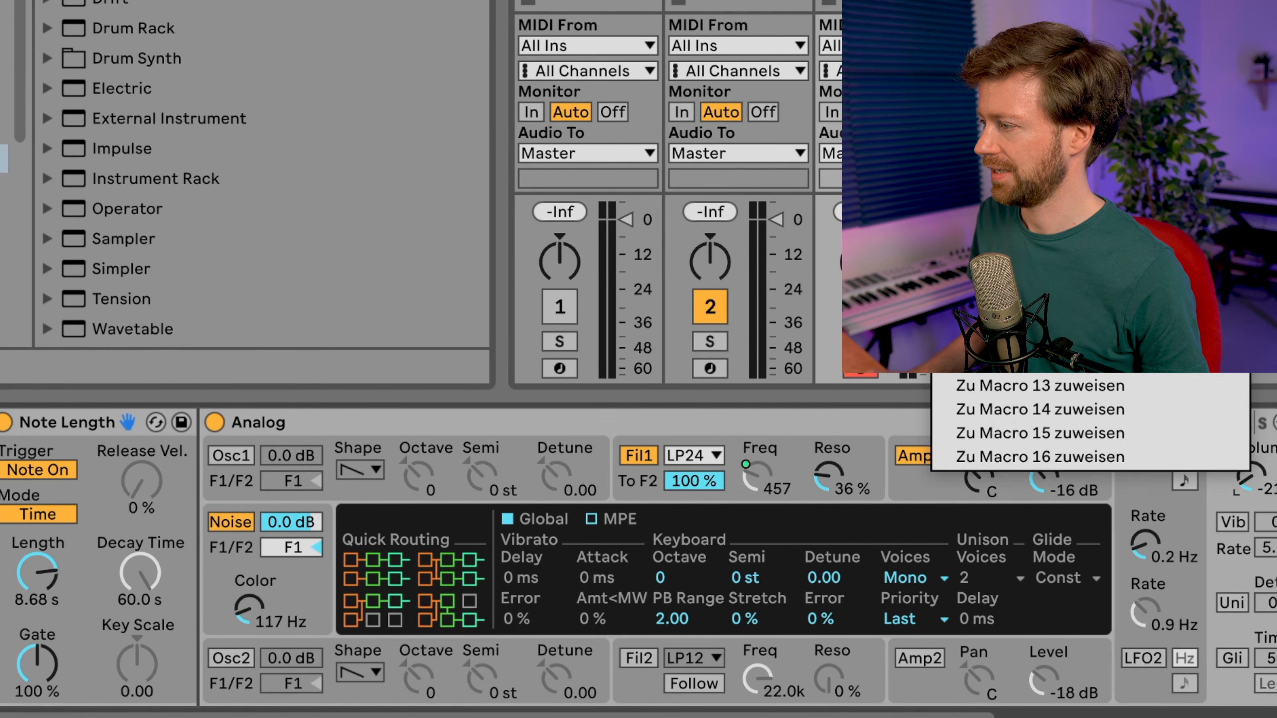
click(1081, 126)
Map the inner rack's F1 Freq macro to the outer rack's Macro 13 and its Volume macro to Macro 14
scroll(626, 498, left, 15)
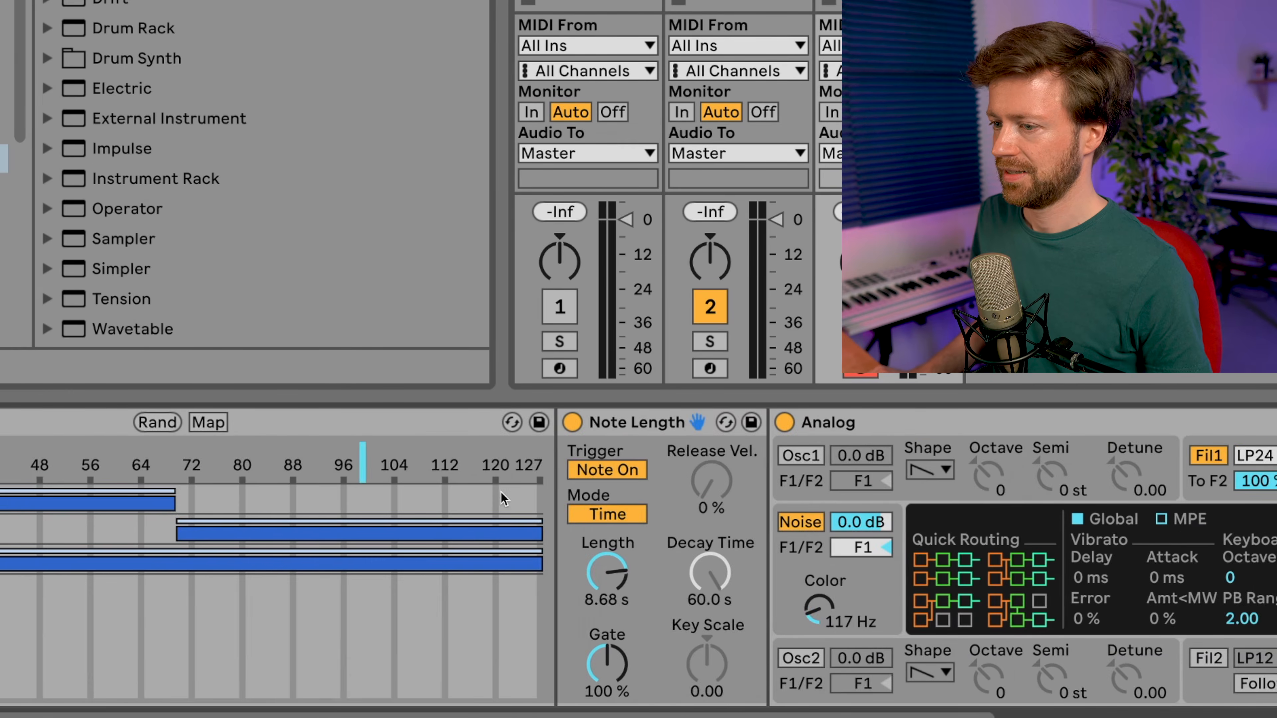
scroll(490, 498, left, 15)
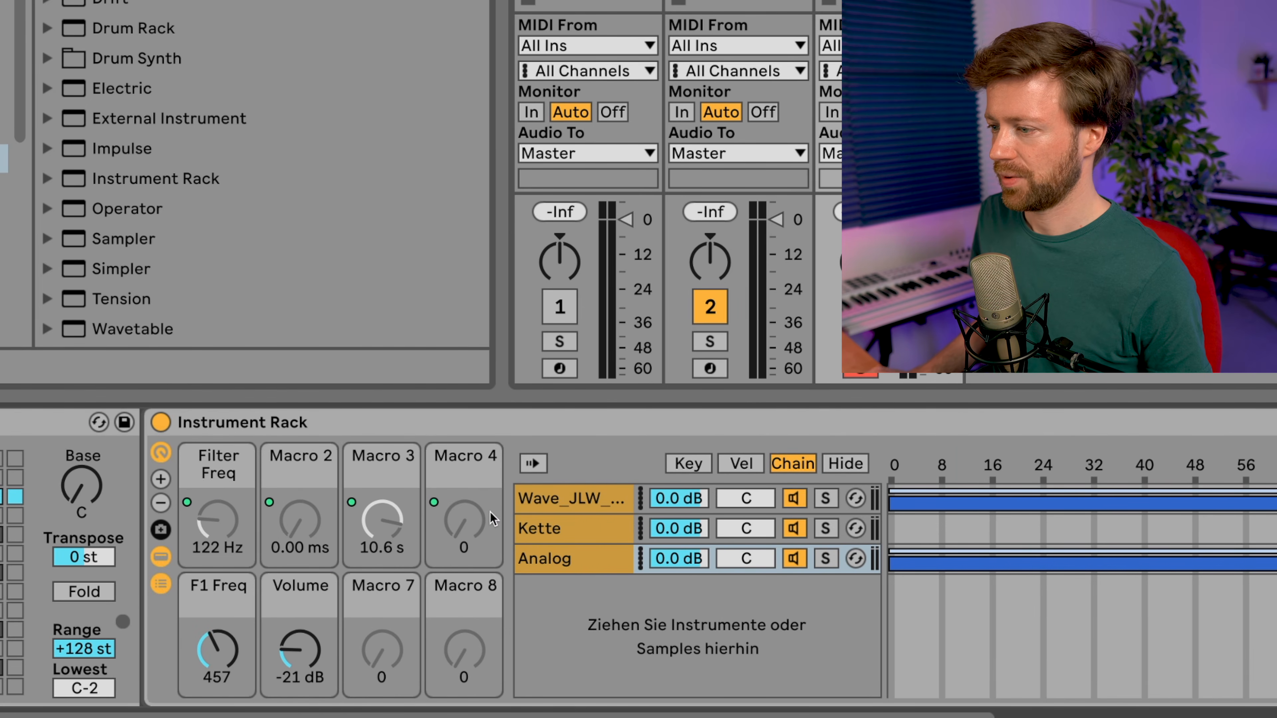
right_click(221, 653)
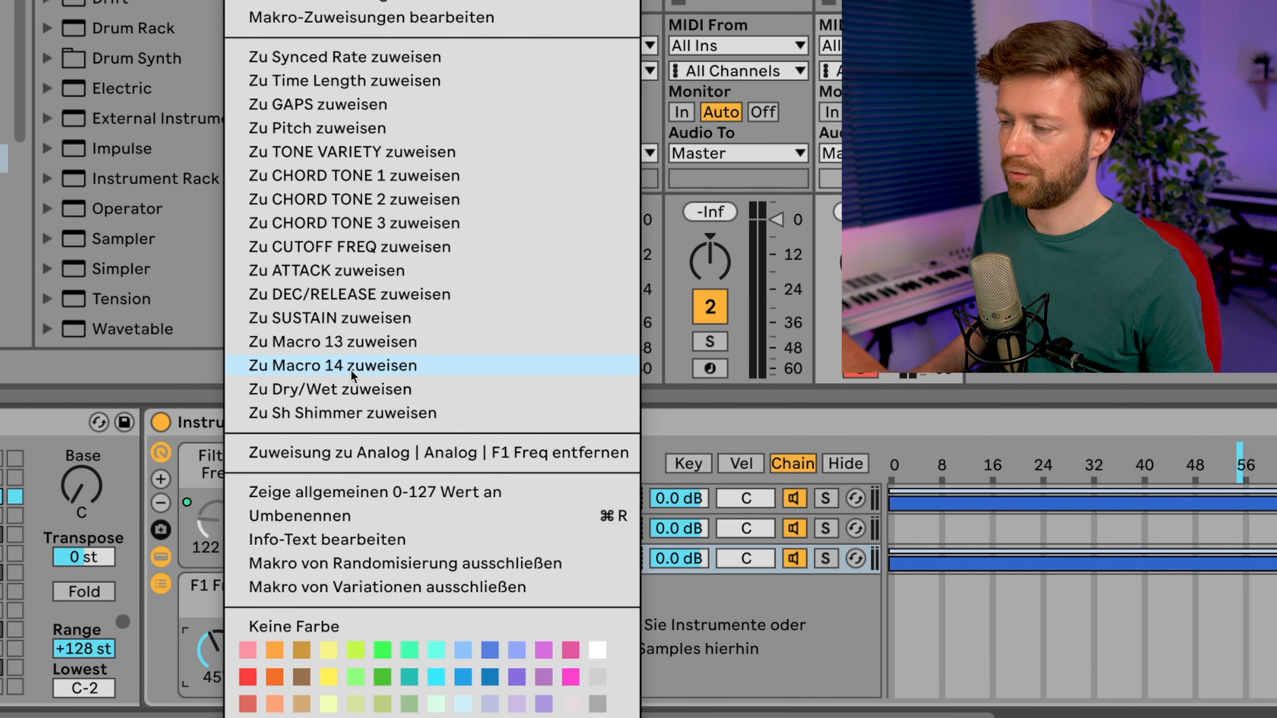
right_click(307, 666)
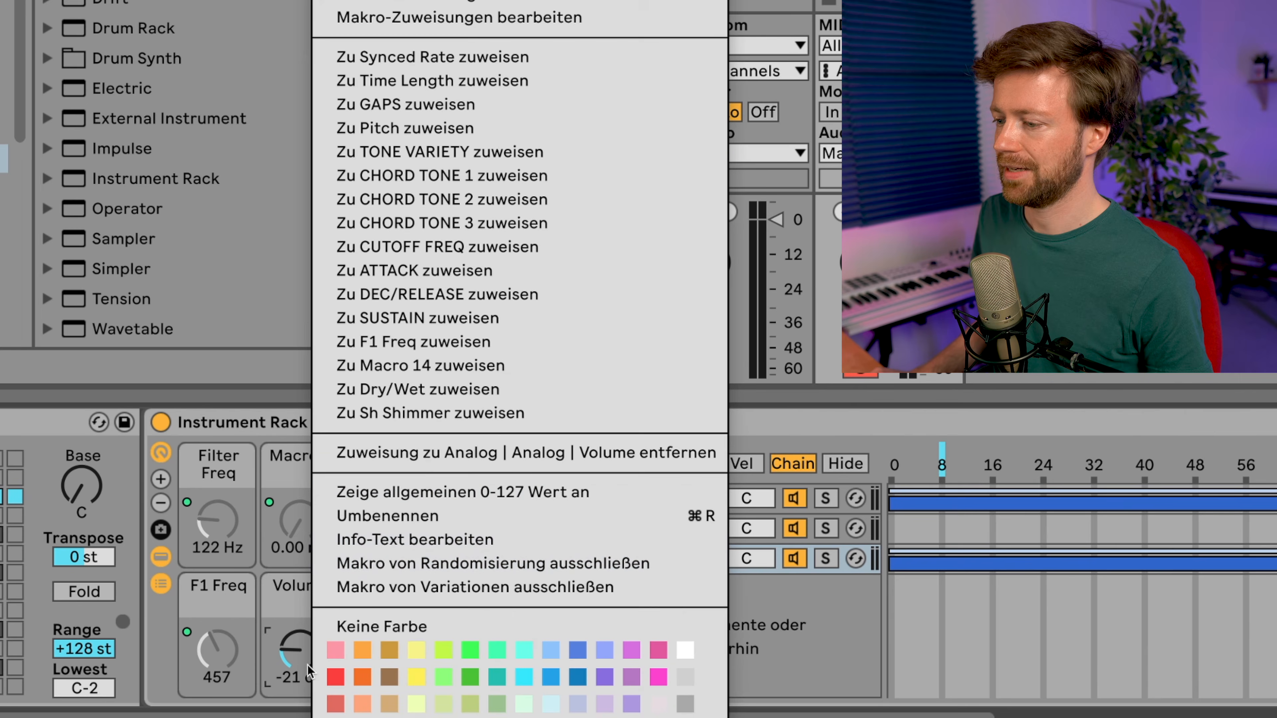
click(422, 366)
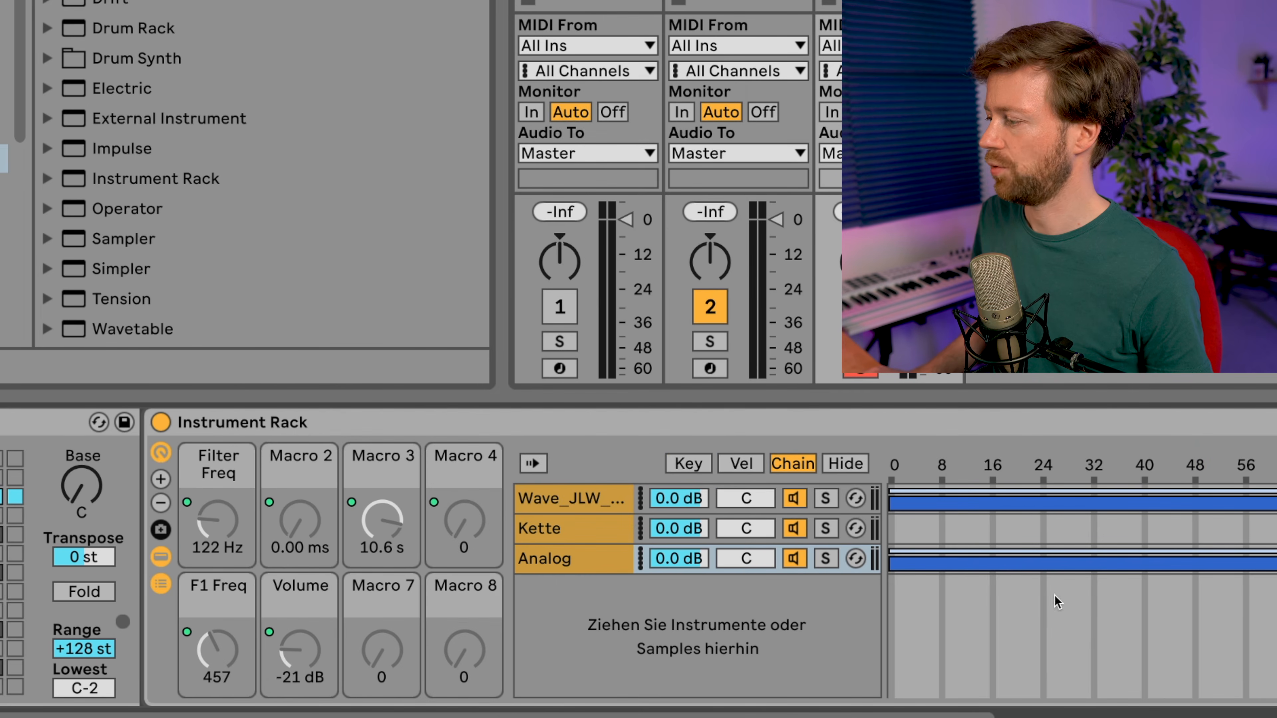
Color the outer rack's F1 Freq and Volume macros dark grey
scroll(638, 557, left, 15)
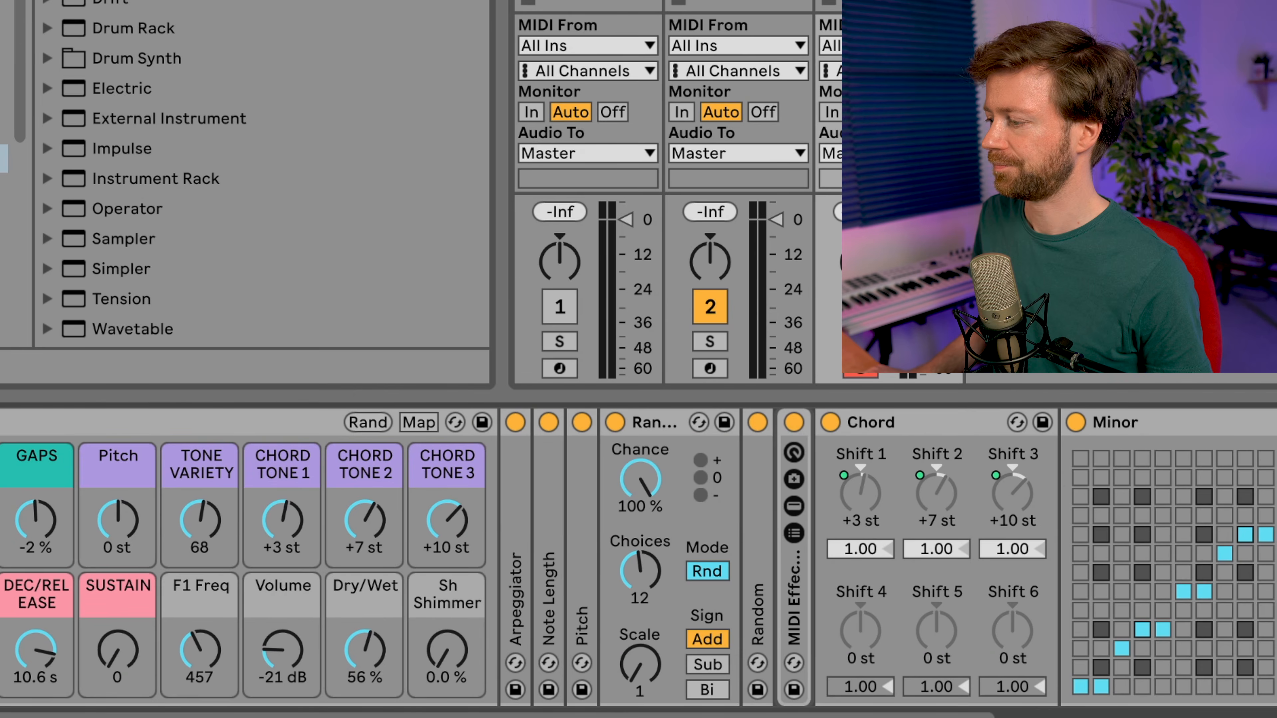
right_click(180, 589)
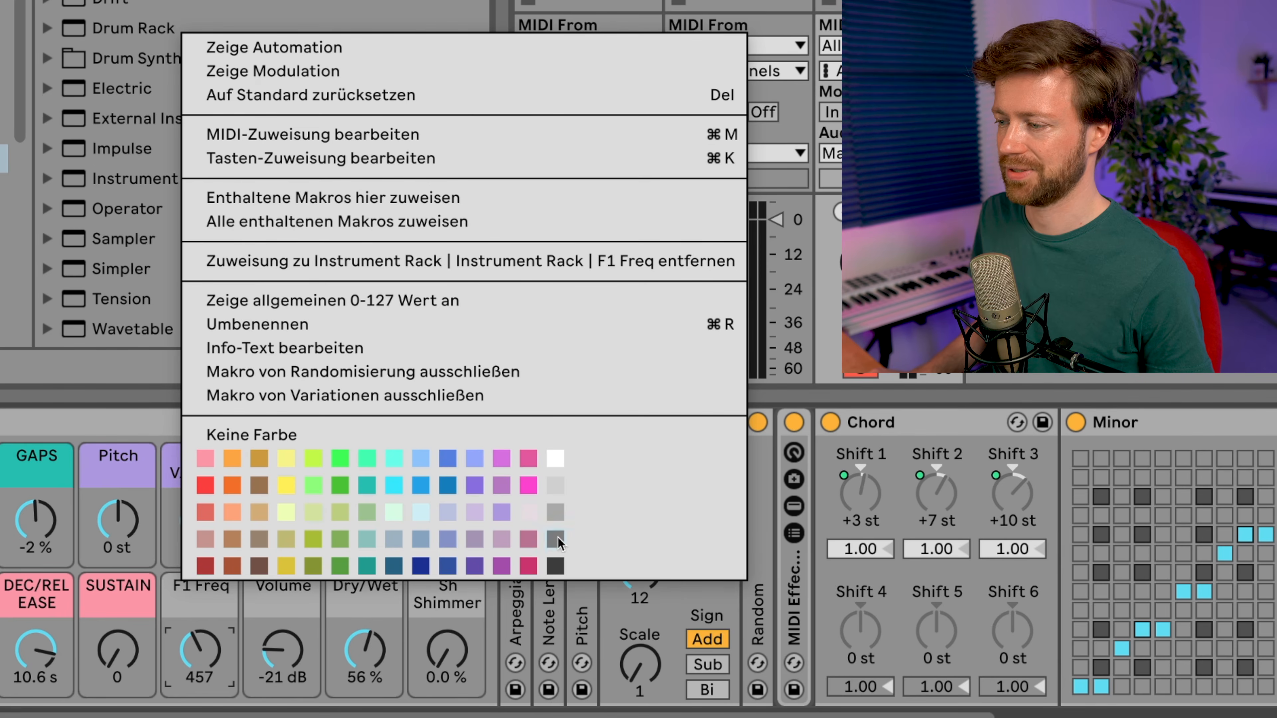
click(558, 546)
right_click(271, 602)
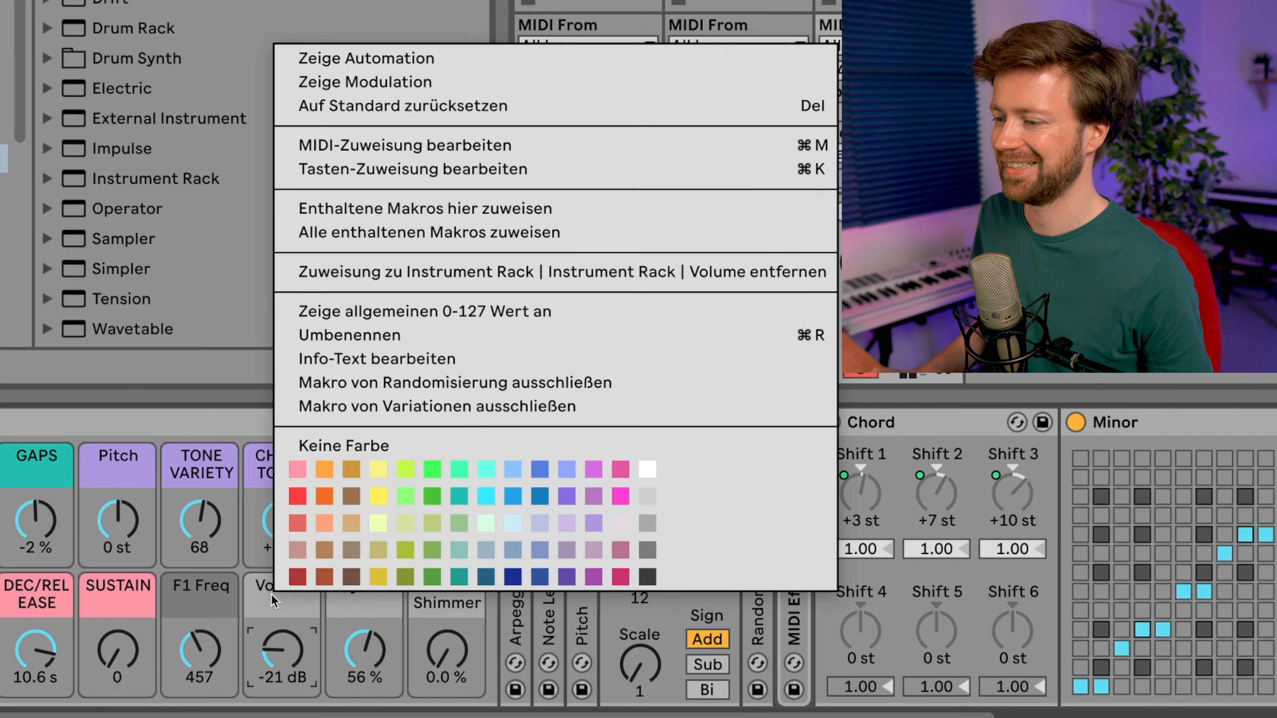
click(648, 551)
Color the outer rack's reverb Dry/Wet and Sh Shimmer macros the same dark yellow
right_click(397, 574)
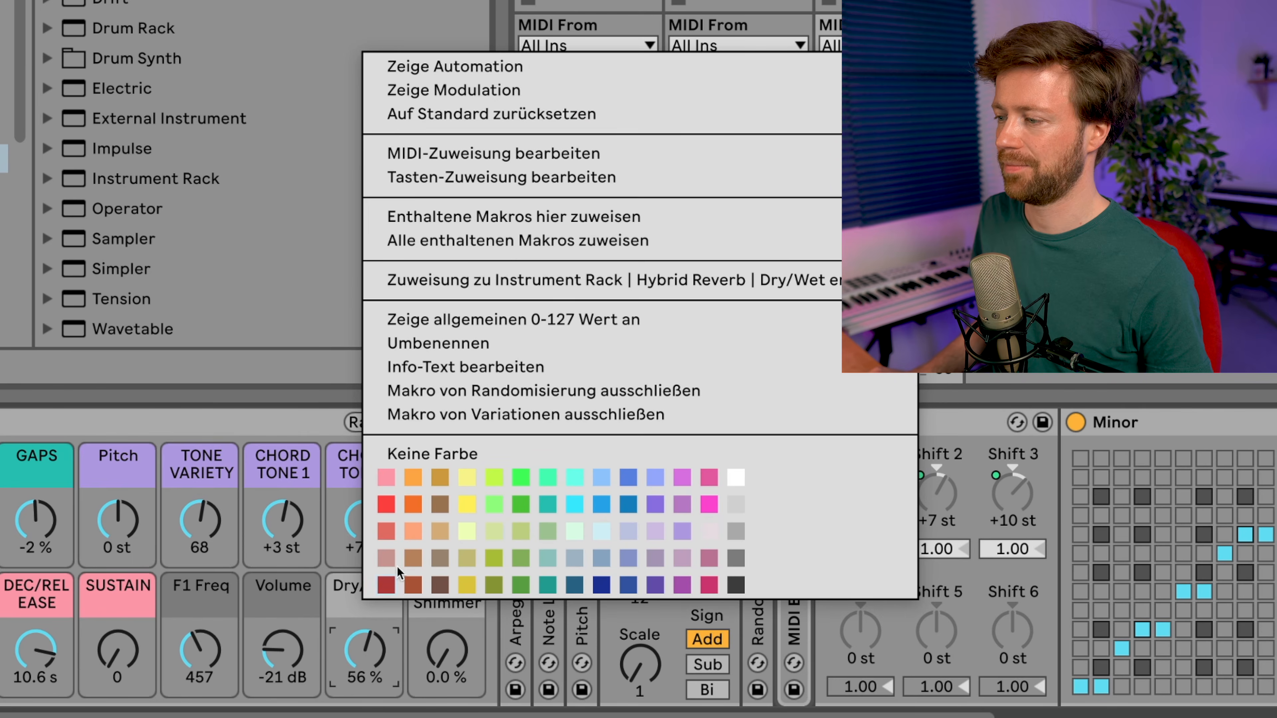
click(467, 504)
right_click(435, 605)
click(540, 505)
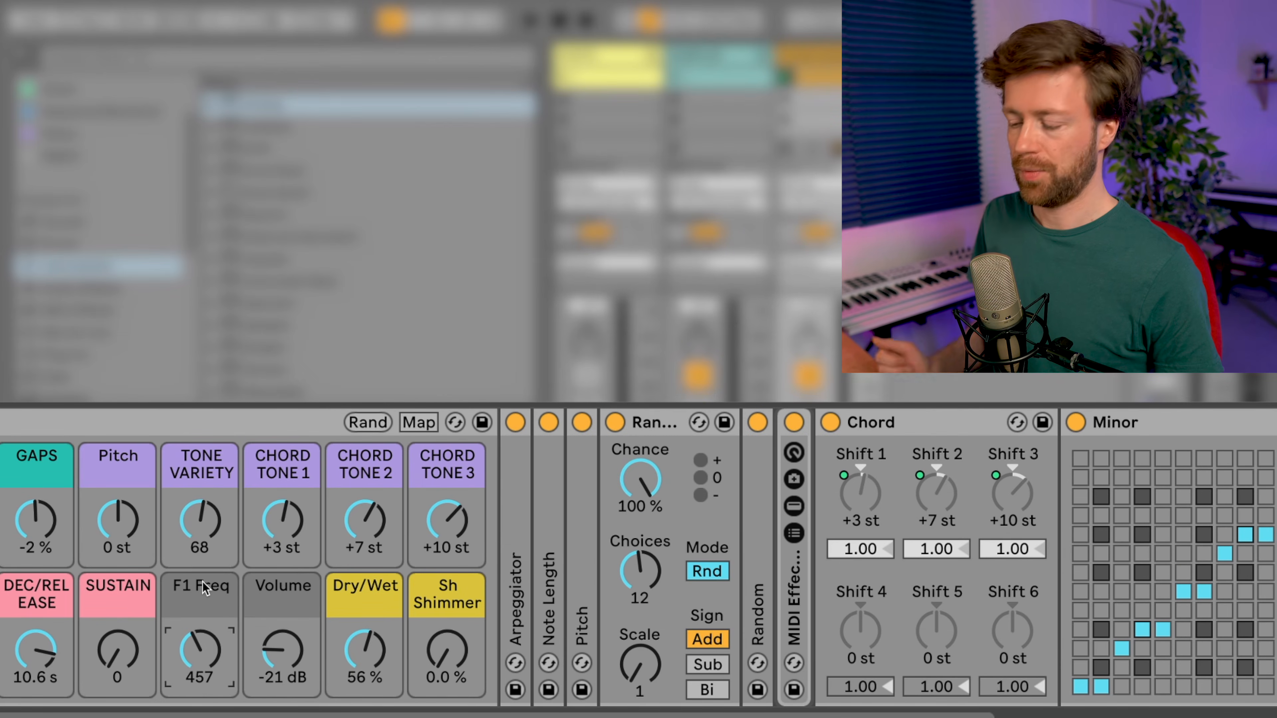
Rename the outer rack's F1 Freq macro to NOISE COLOR and its Volume macro to NOISE VOLUME
double_click(203, 585)
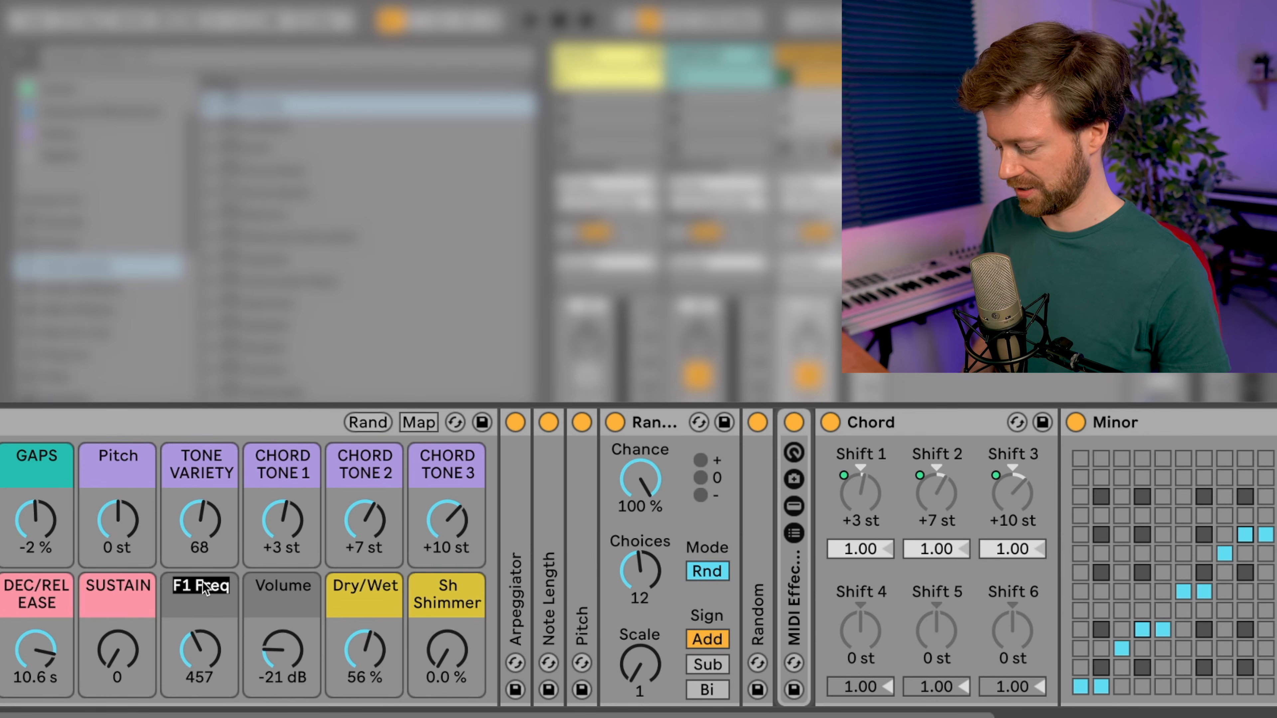
text(NOISE COLOR)
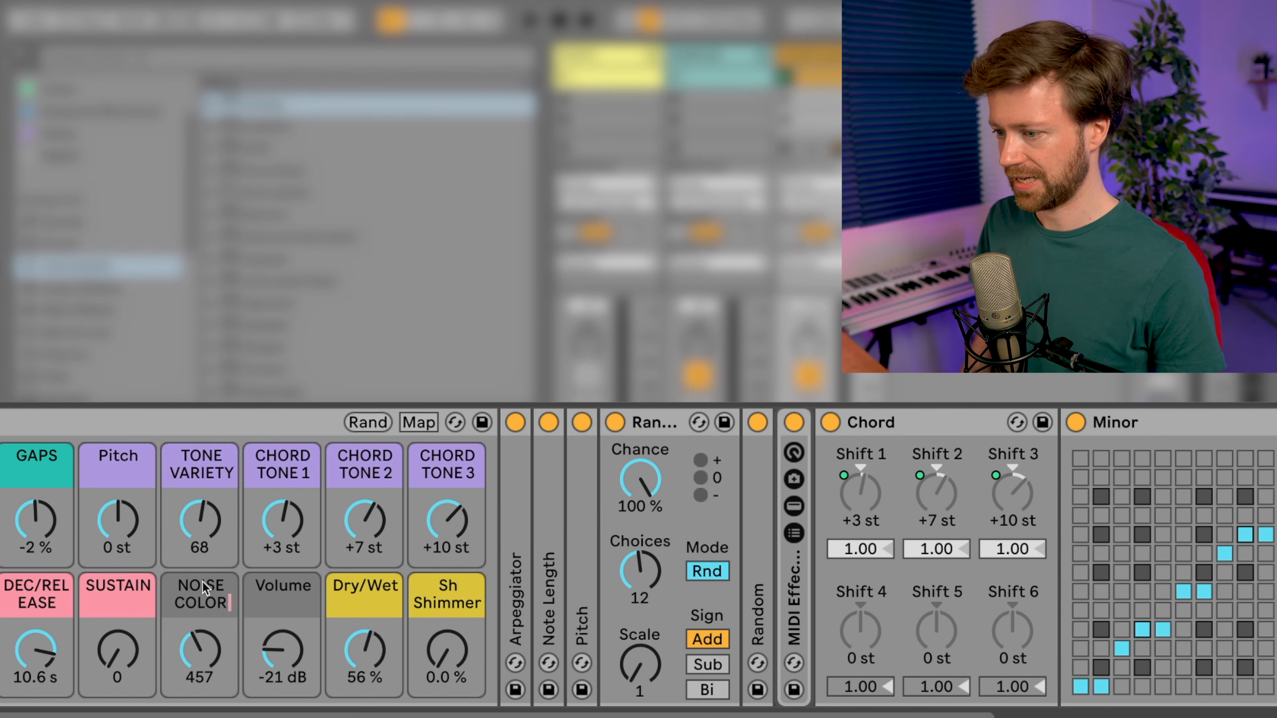
key(Return)
click(292, 597)
key(ctrl+r)
text(NOISE VOLUME)
key(Return)
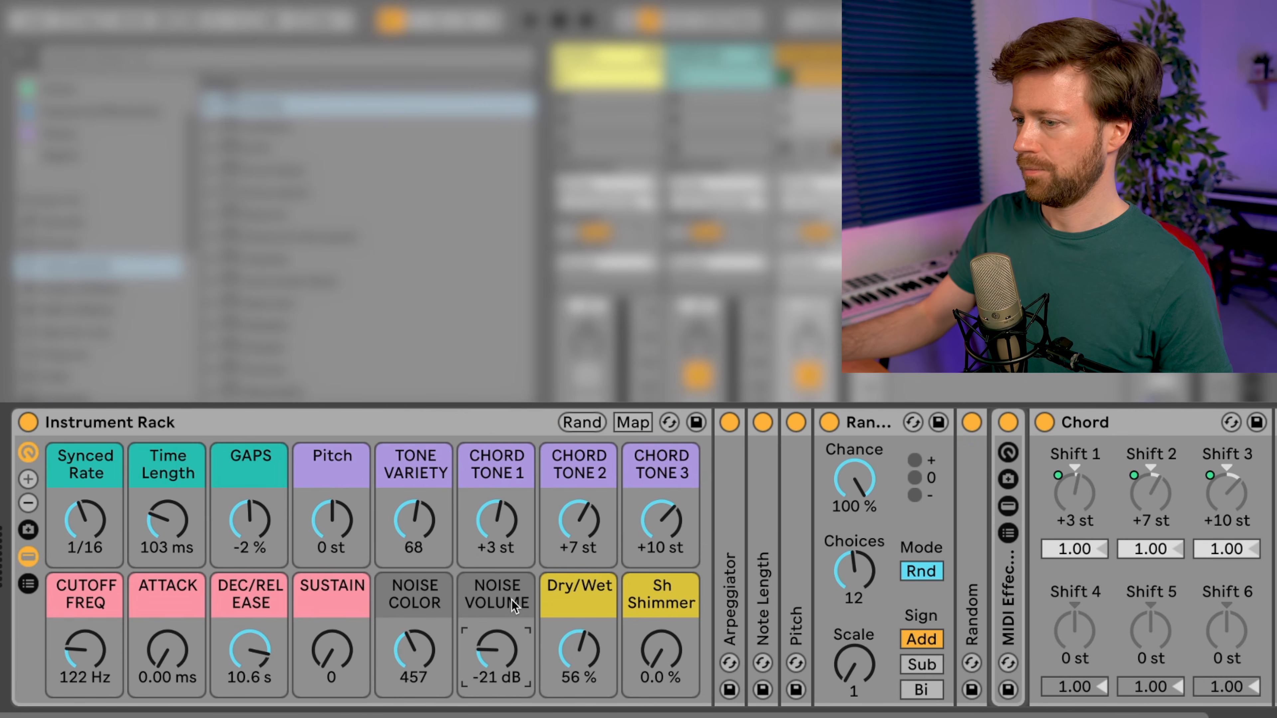